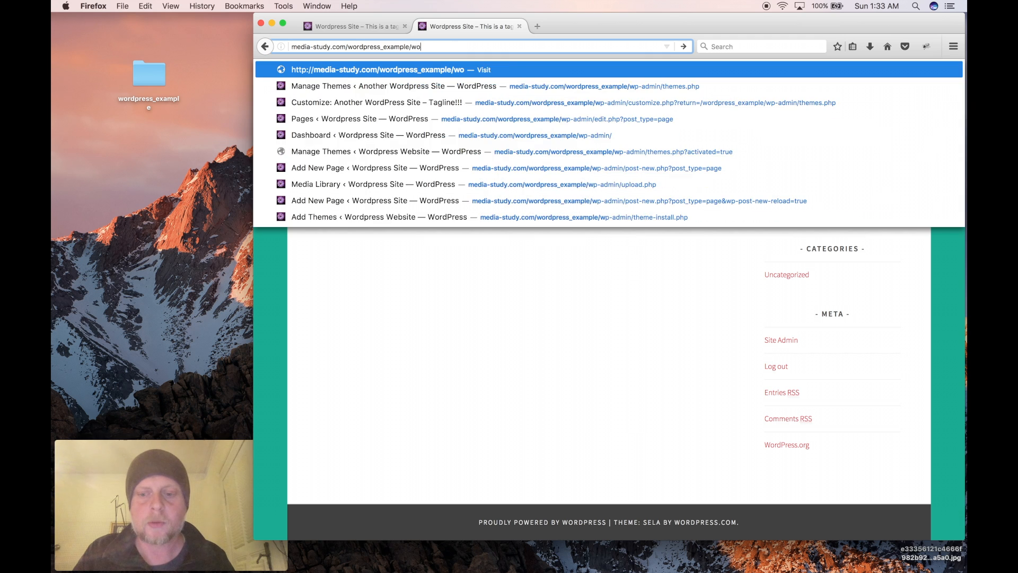
Go to the site's wp-login.php page and log in with the admin password.
type("in")
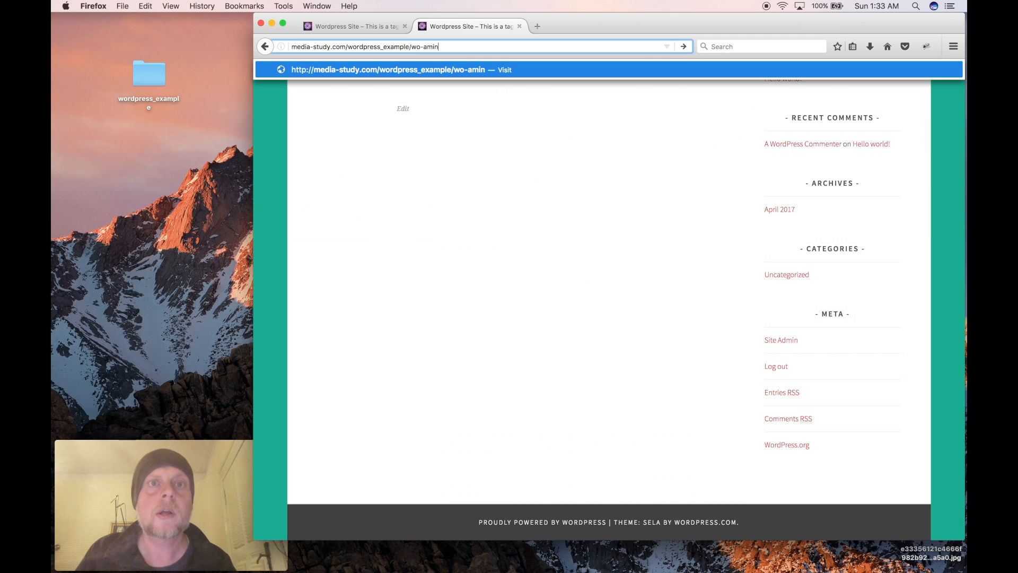
key("BackSpace")
key("BackSpace")
key("BackSpace")
key("BackSpace")
key("BackSpace")
key("BackSpace")
type("p-login.php")
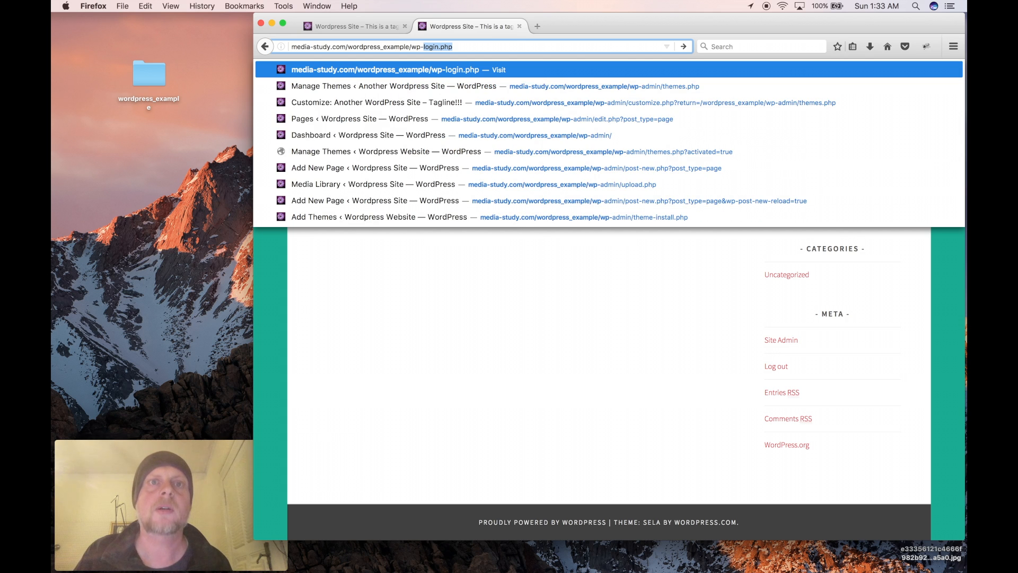
key("Return")
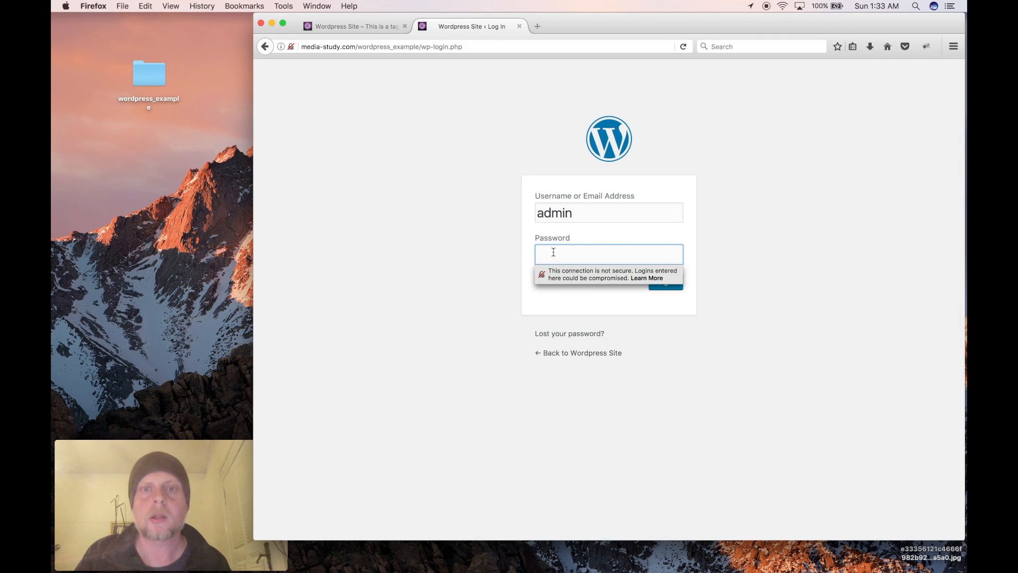
type("*********")
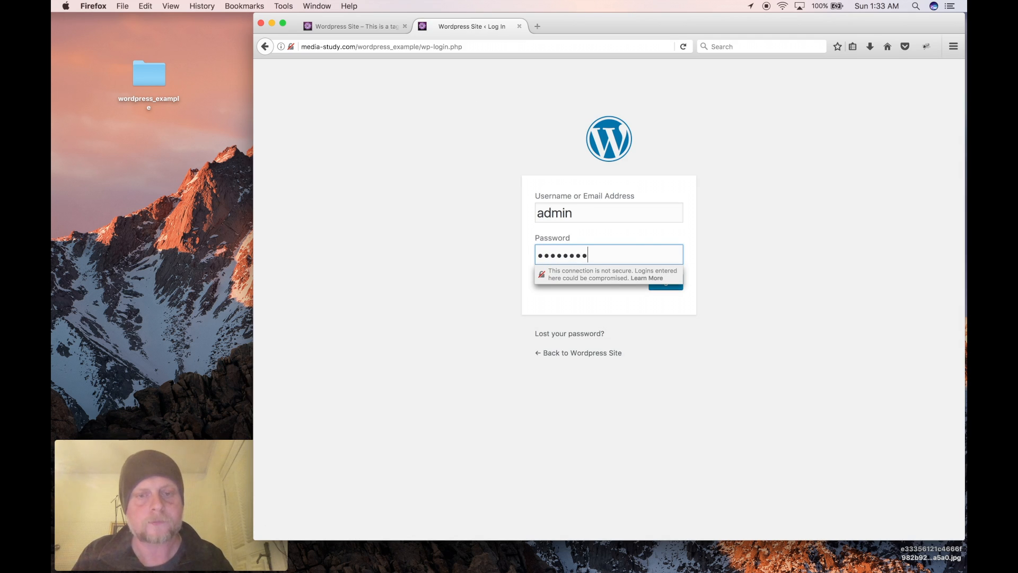
key("Return")
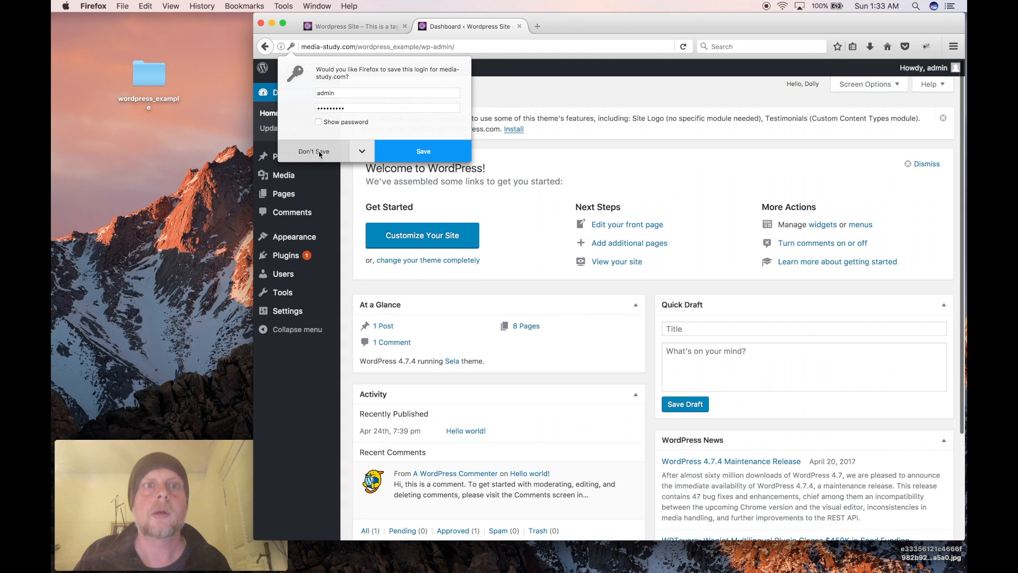
Decline saving the login, glance at the live site, then go to Installed Plugins.
left_click(317, 152)
left_click(356, 26)
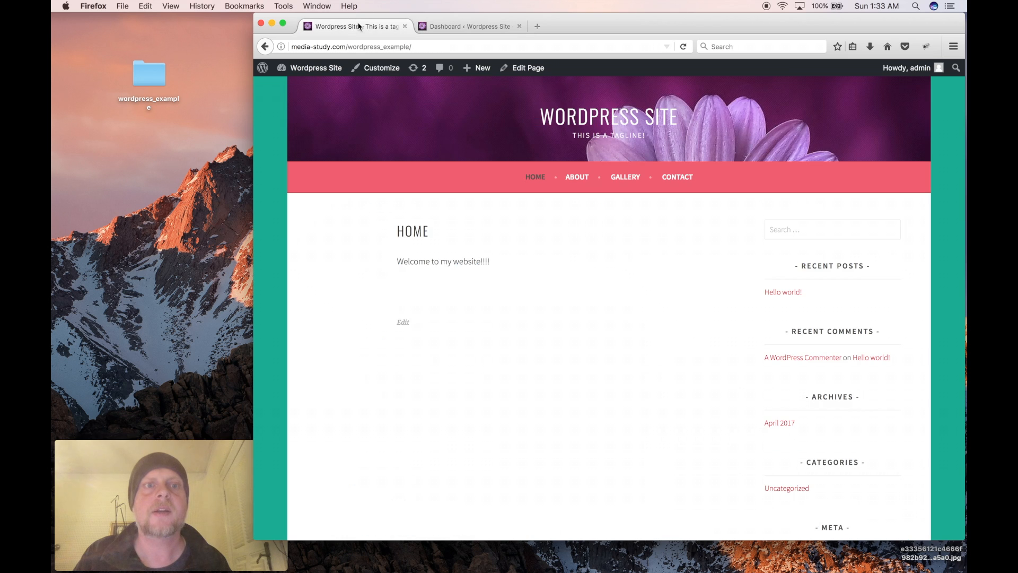
left_click(470, 26)
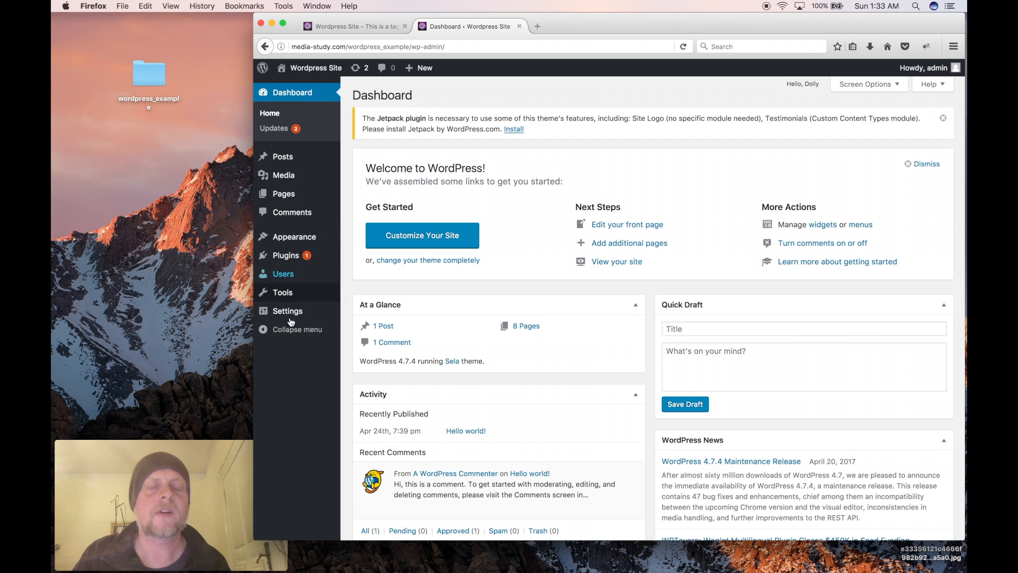
mouse_move(285, 257)
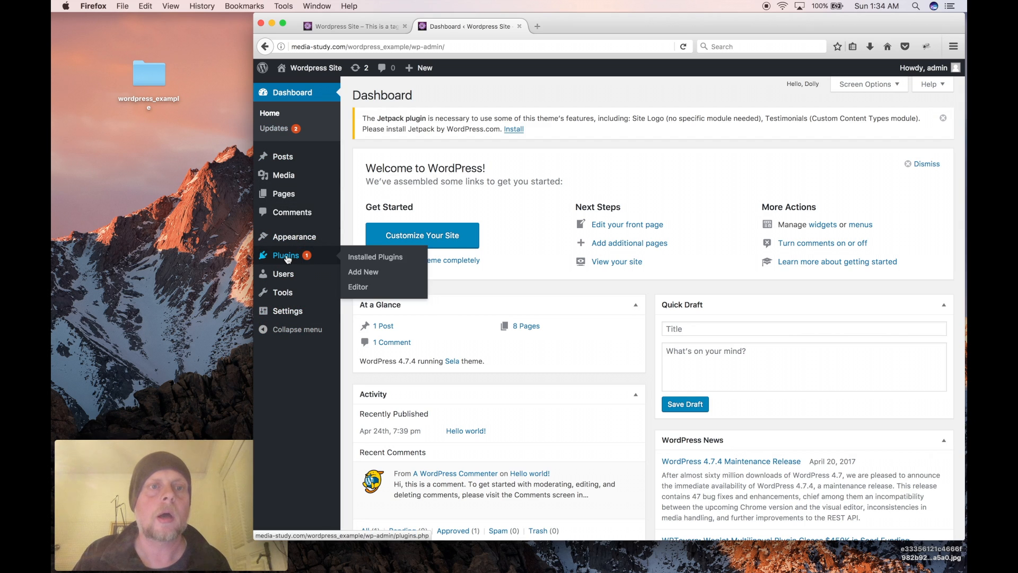
left_click(287, 257)
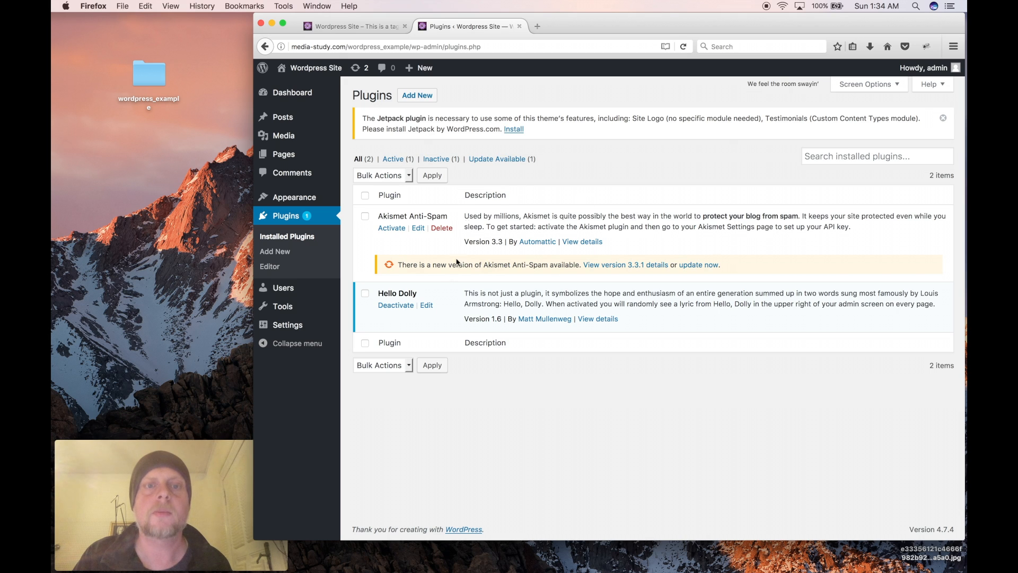
Deactivate Hello Dolly, delete it with OK confirmation, then go to Add Plugins.
left_click(365, 295)
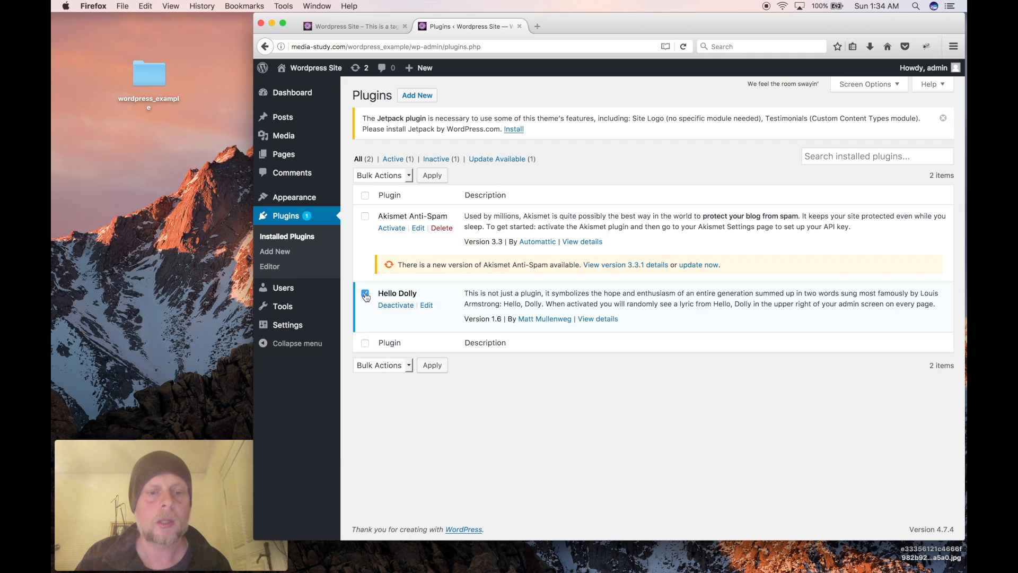
left_click(404, 310)
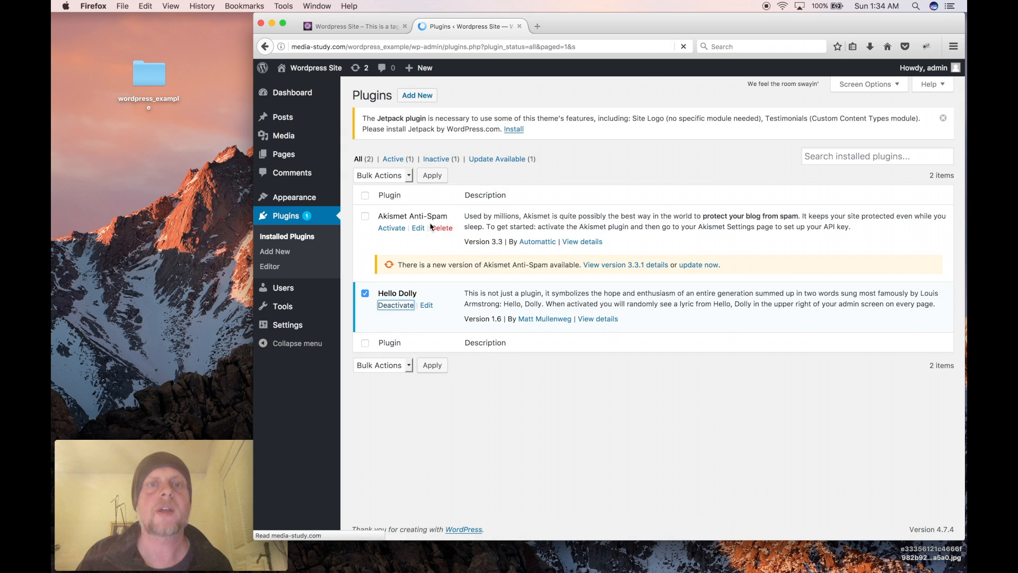
left_click(365, 323)
left_click(439, 338)
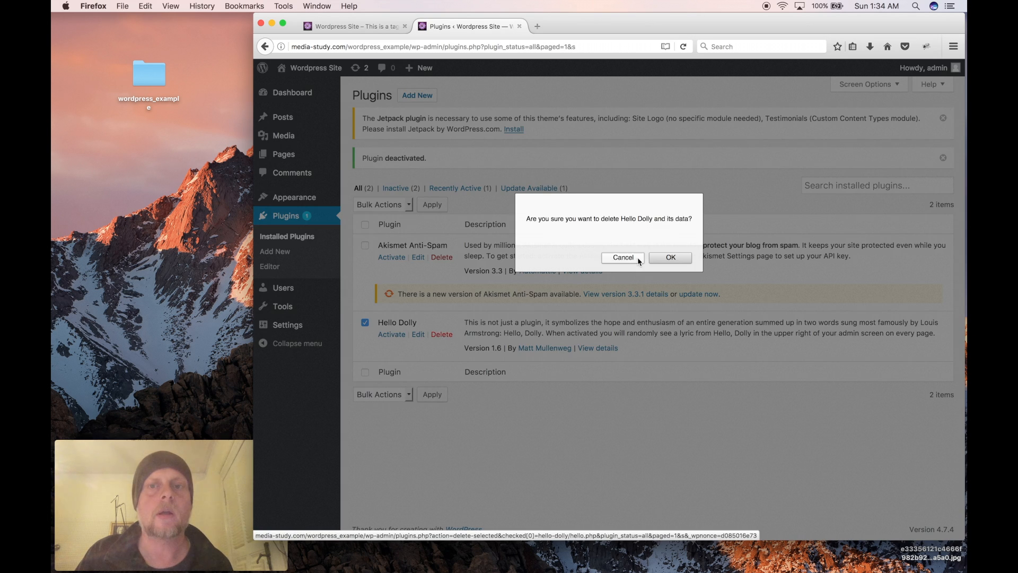
left_click(664, 257)
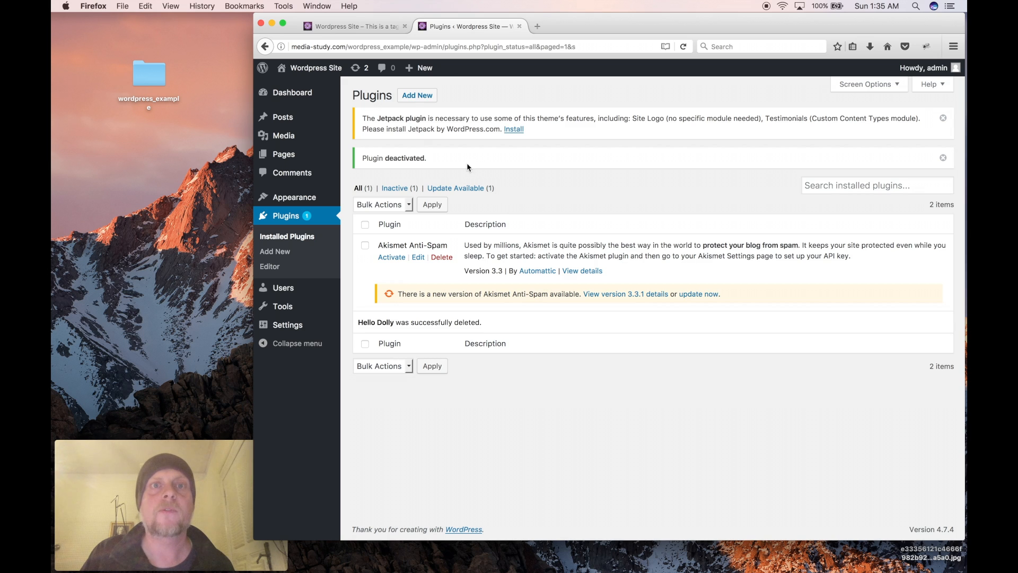
left_click(411, 100)
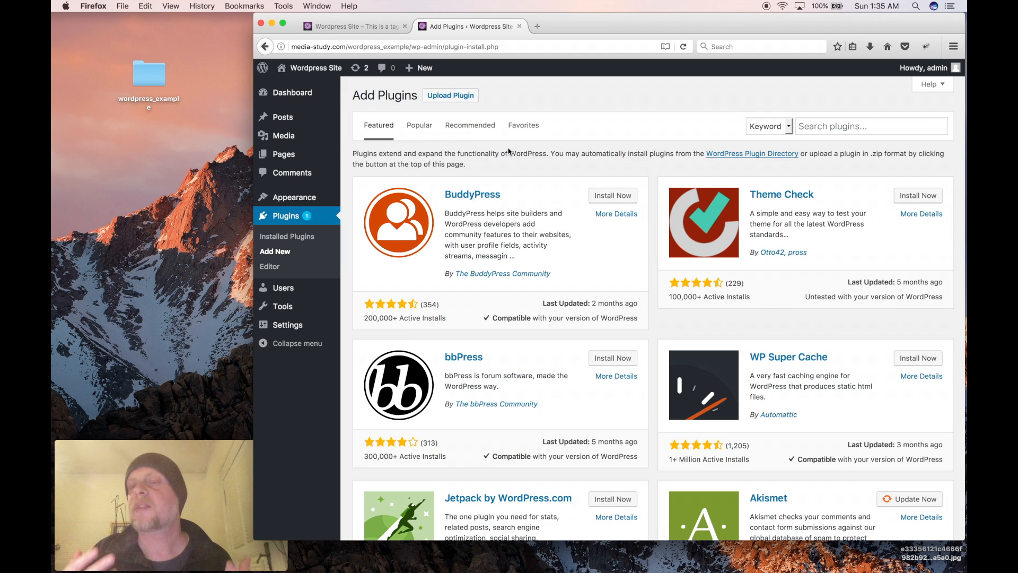
Search the plugin directory for 'no comment' and scan the results.
left_click(820, 123)
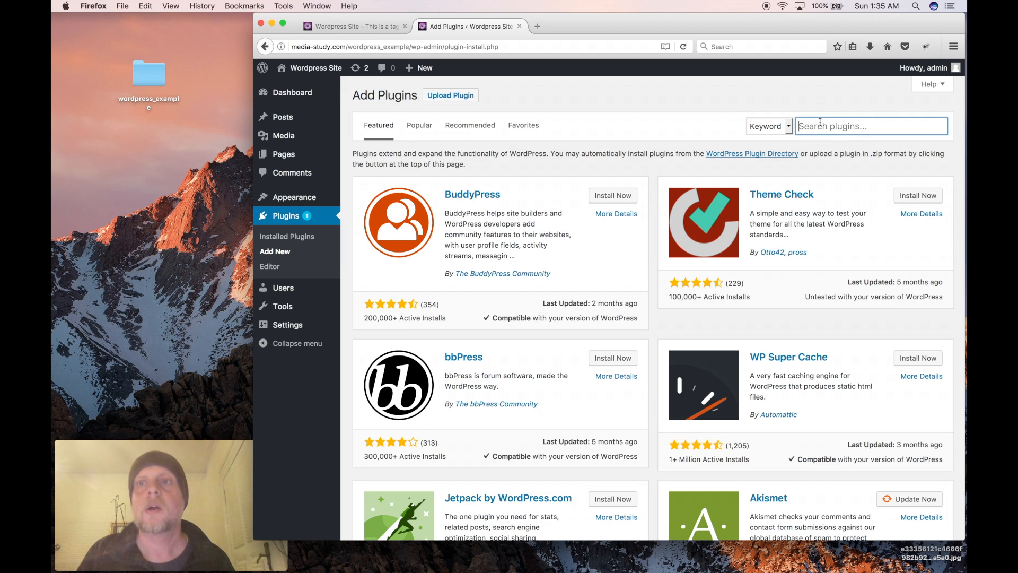
type("no c")
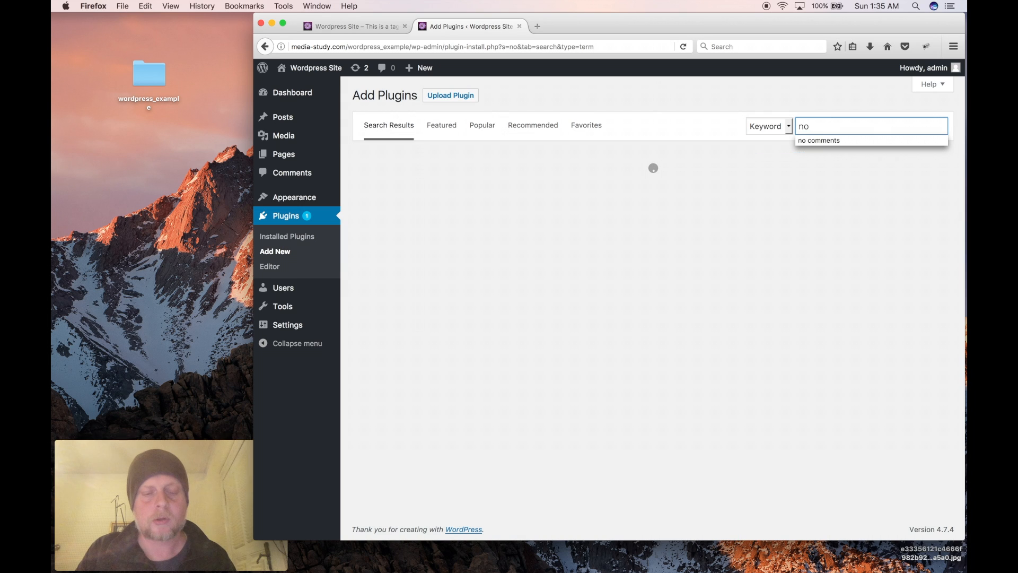
type("omments")
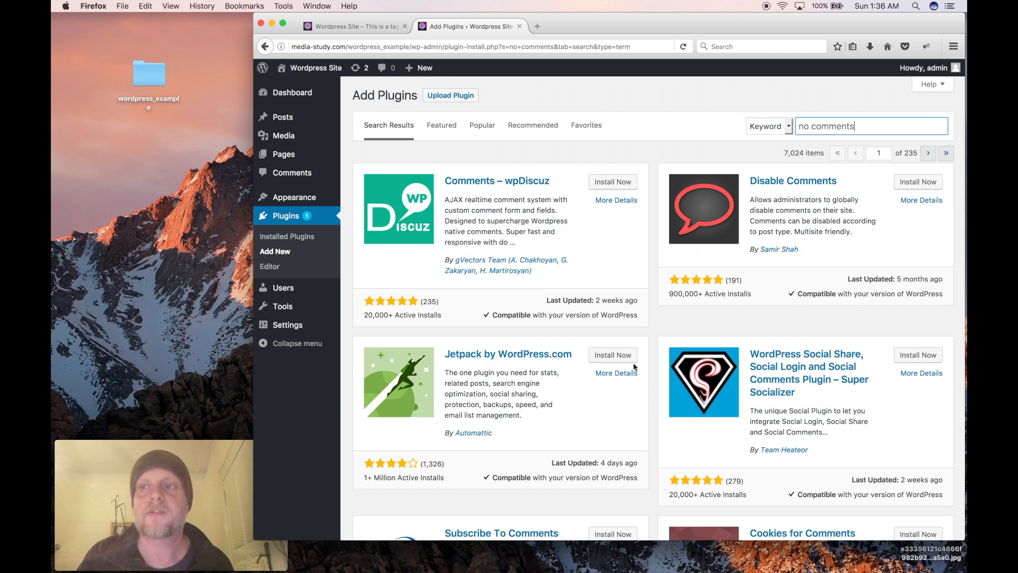
scroll(633, 364, "down", 2)
scroll(633, 366, "down", 15)
scroll(634, 366, "up", 13)
scroll(635, 367, "up", 5)
scroll(634, 367, "down", 20)
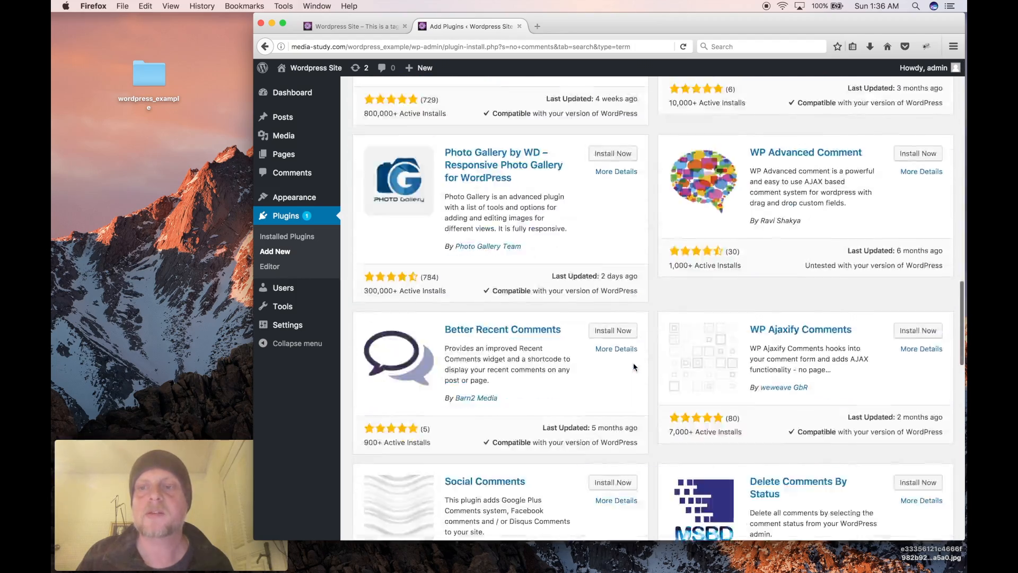
scroll(634, 367, "up", 8)
scroll(635, 367, "up", 10)
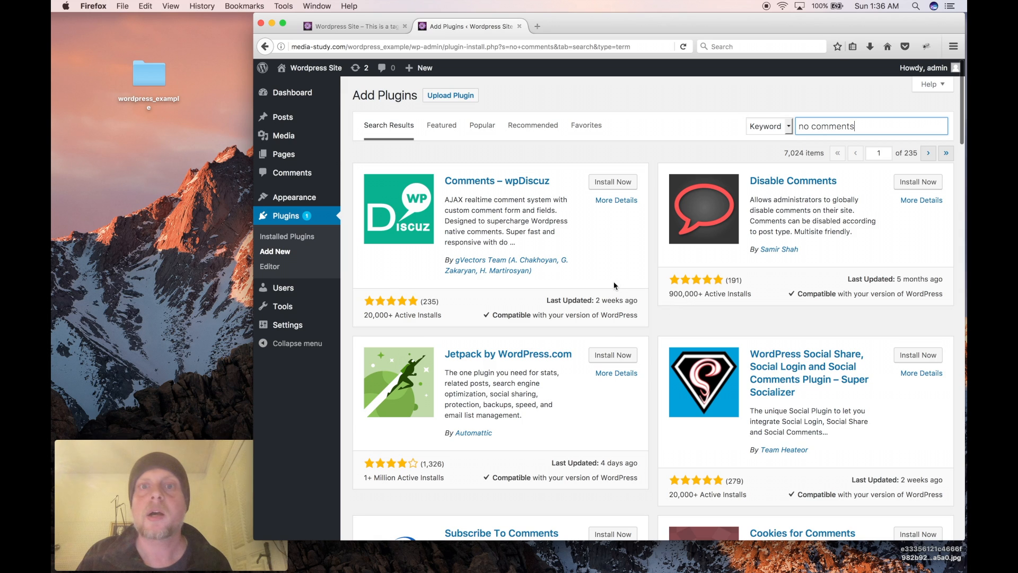
Check wpDiscuz's details, then install and activate Disable Comments instead.
left_click(605, 204)
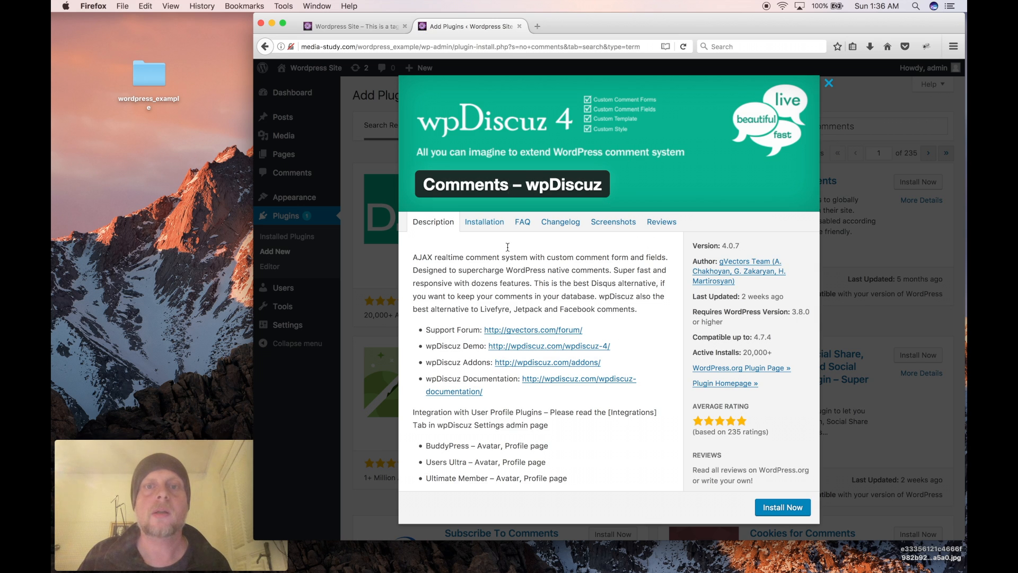
left_click(828, 86)
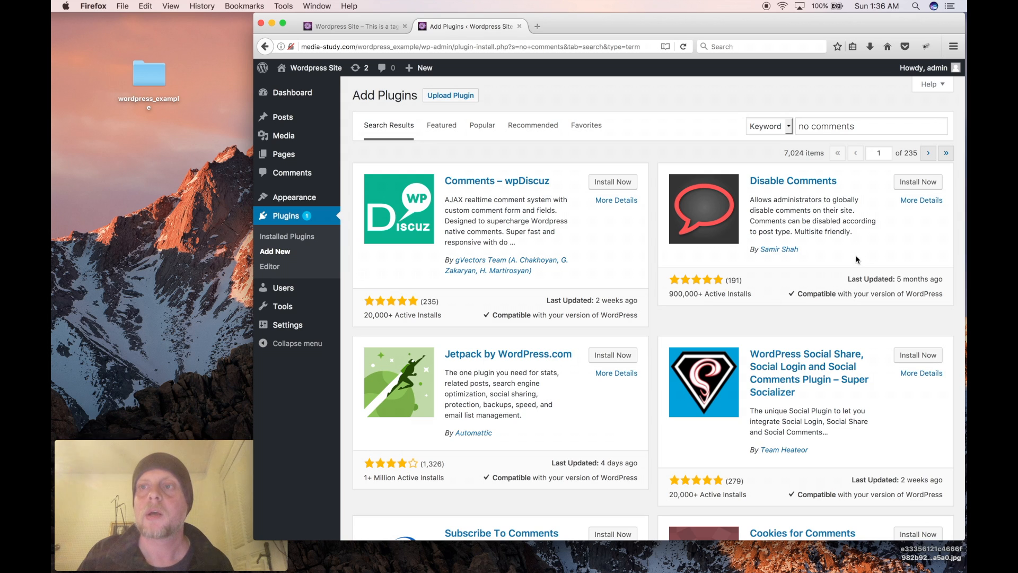
left_click(908, 183)
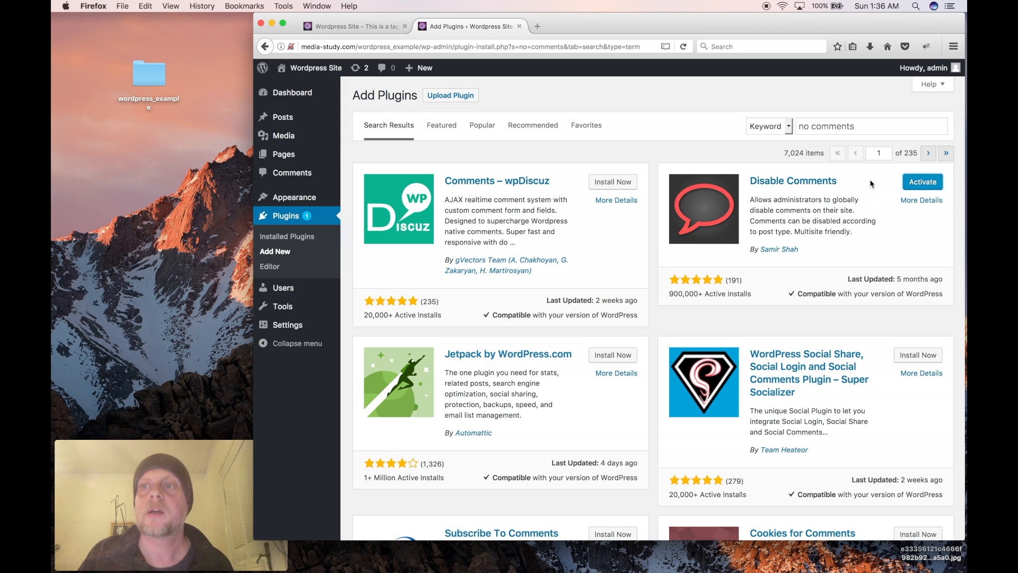
left_click(916, 183)
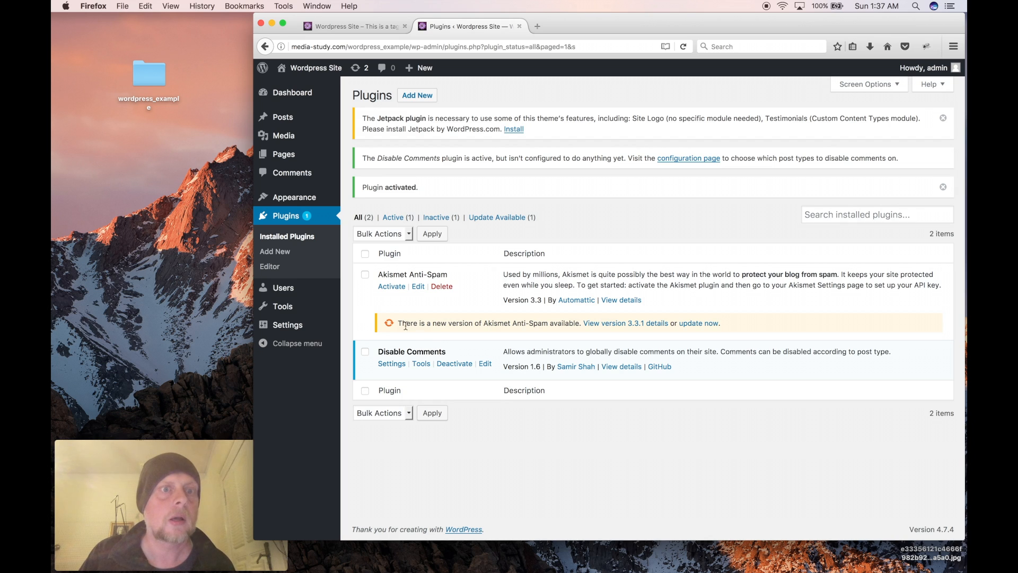
Set Disable Comments to Everywhere and save, then return to Installed Plugins.
left_click(388, 365)
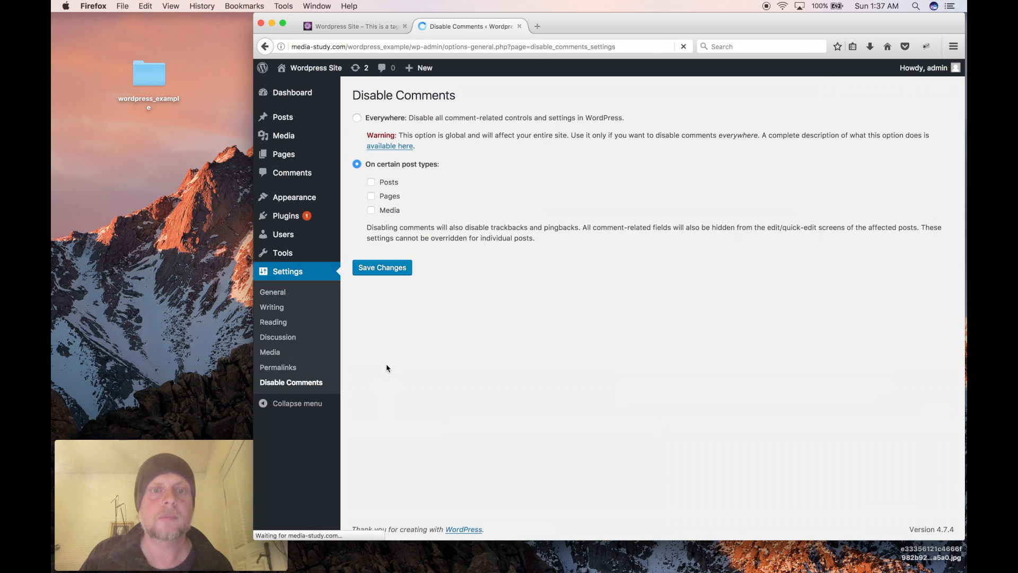
left_click(357, 118)
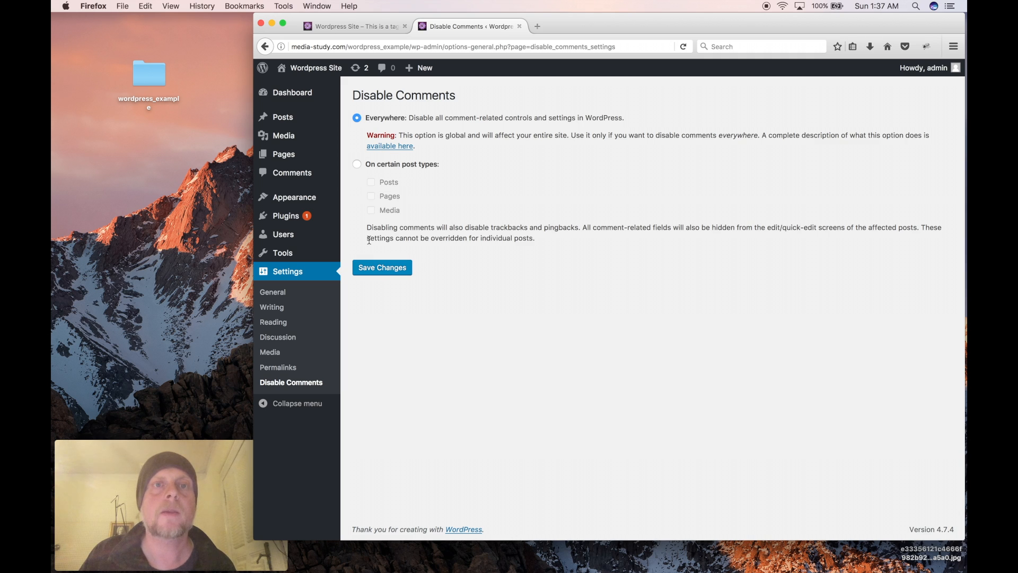
left_click(380, 270)
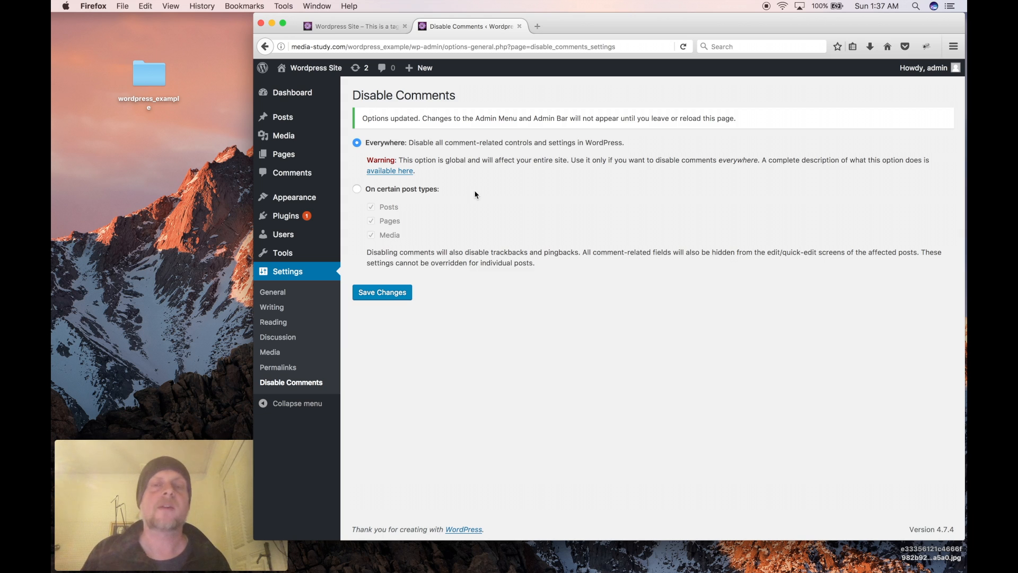
mouse_move(279, 218)
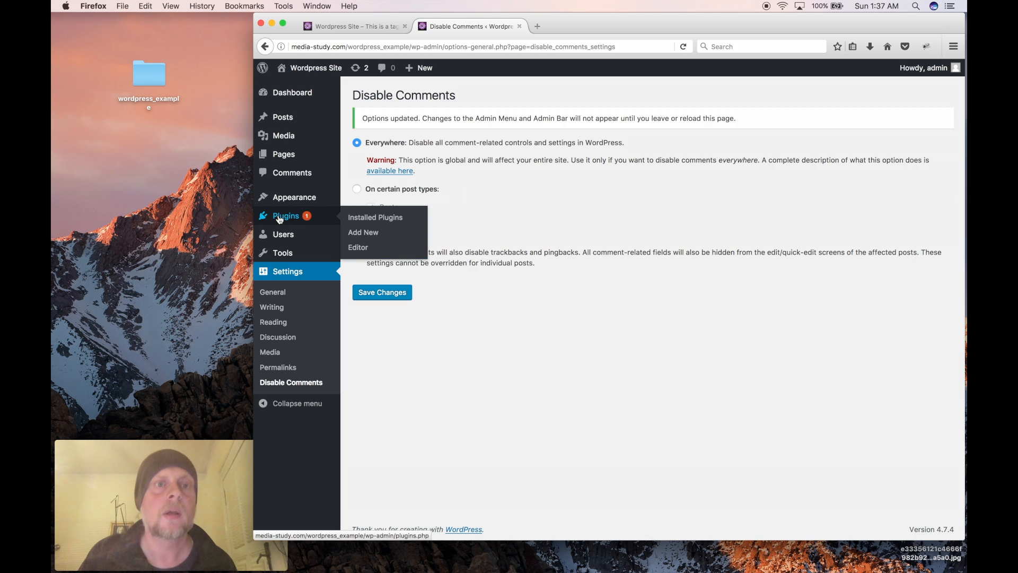
left_click(279, 217)
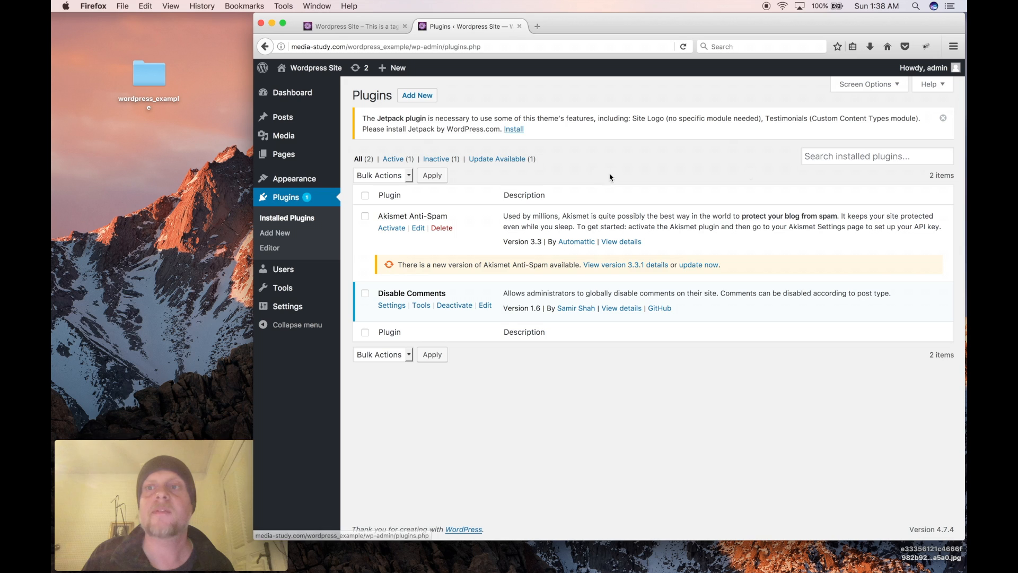
Search the plugin directory for 'lightbox' after a first try among installed plugins.
left_click(819, 156)
type("lightbox")
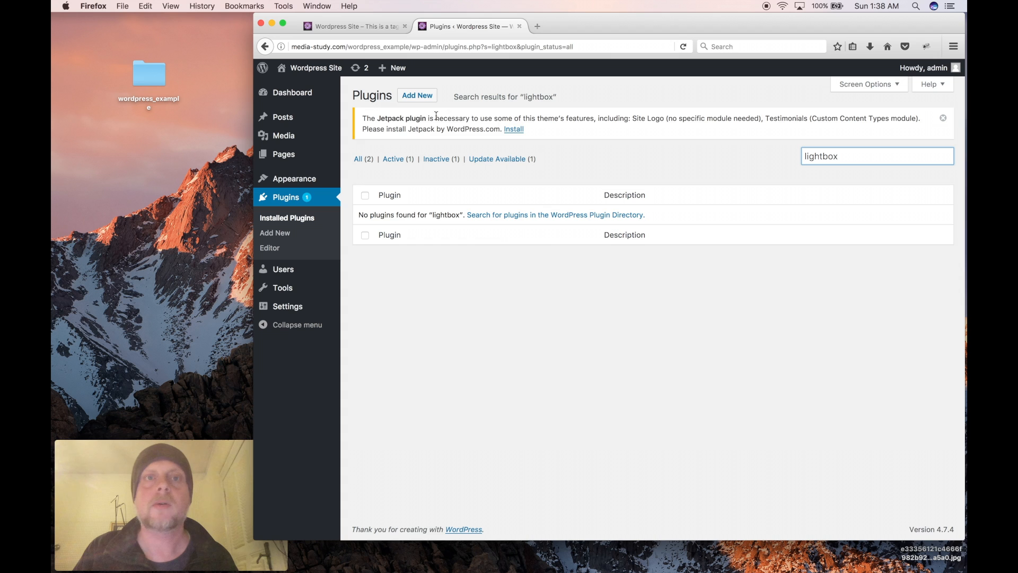
left_click(412, 97)
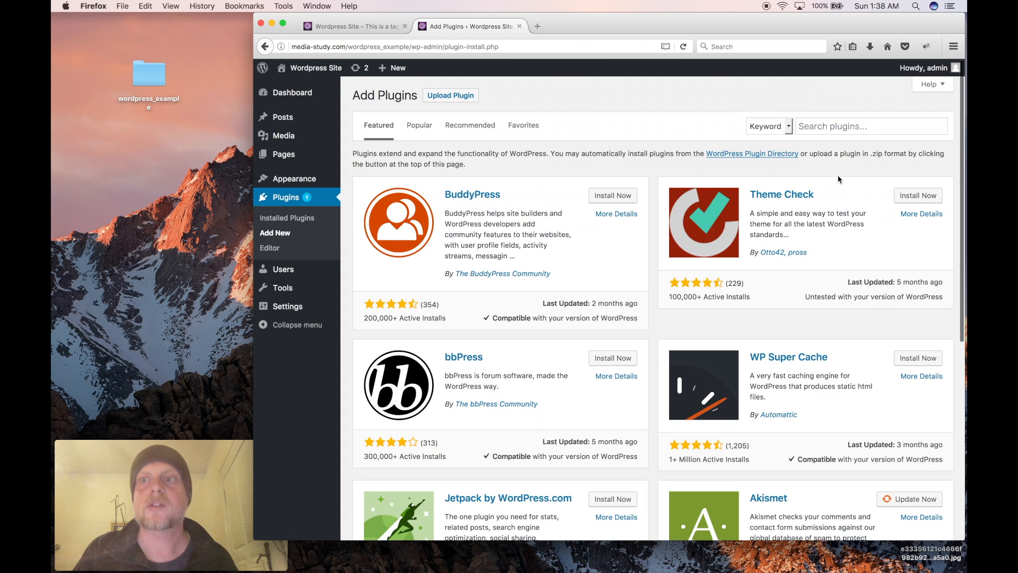
left_click(811, 128)
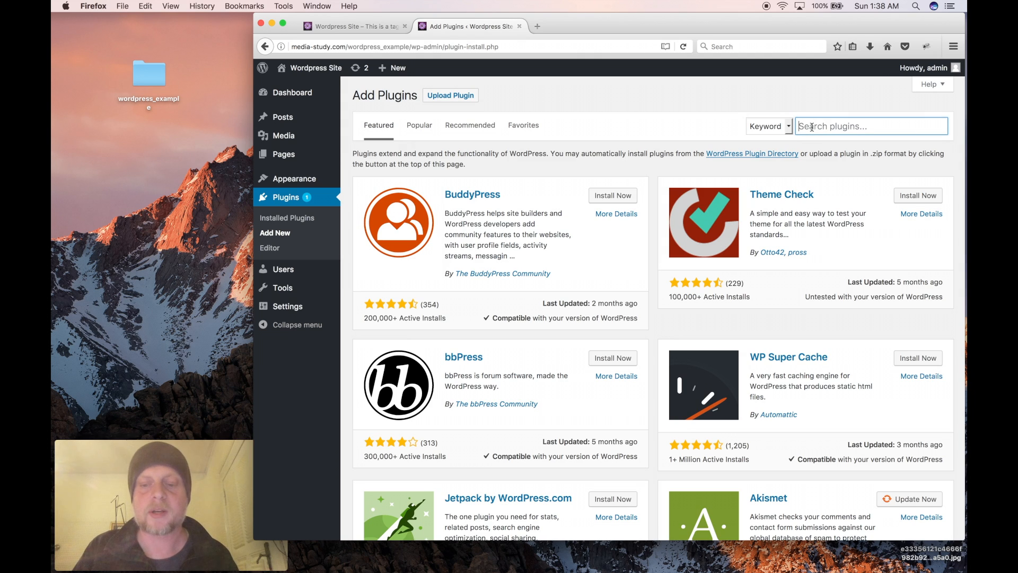
type("lightbox")
key("Return")
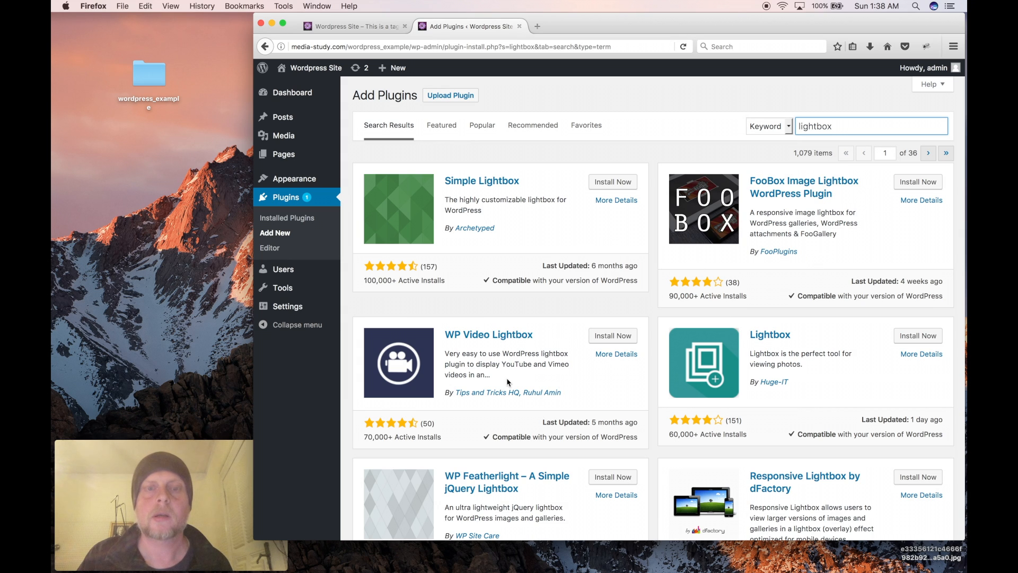
Scan the 1,079 lightbox results, then start a web search in a new tab.
scroll(507, 379, "down", 6)
scroll(507, 382, "down", 7)
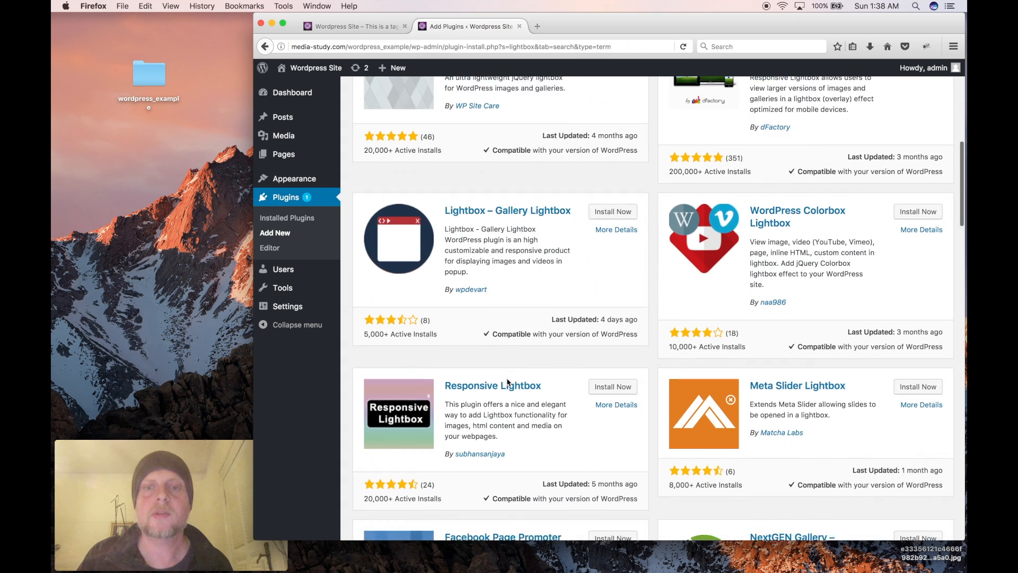
scroll(507, 382, "up", 12)
scroll(507, 378, "up", 2)
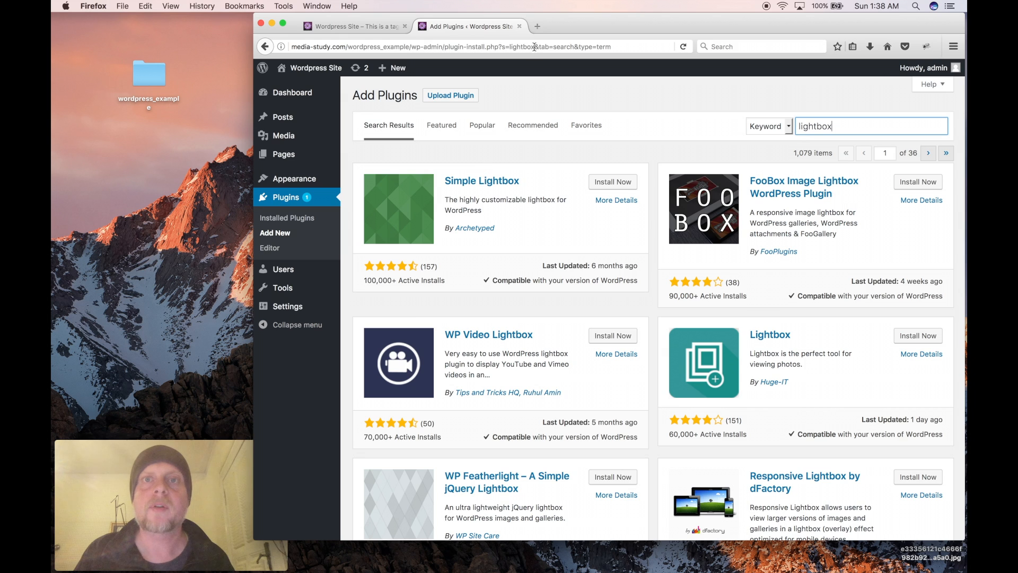
left_click(536, 25)
left_click(774, 46)
Web-search 'lightbox' and open the original Lightbox project page.
type("lightbox")
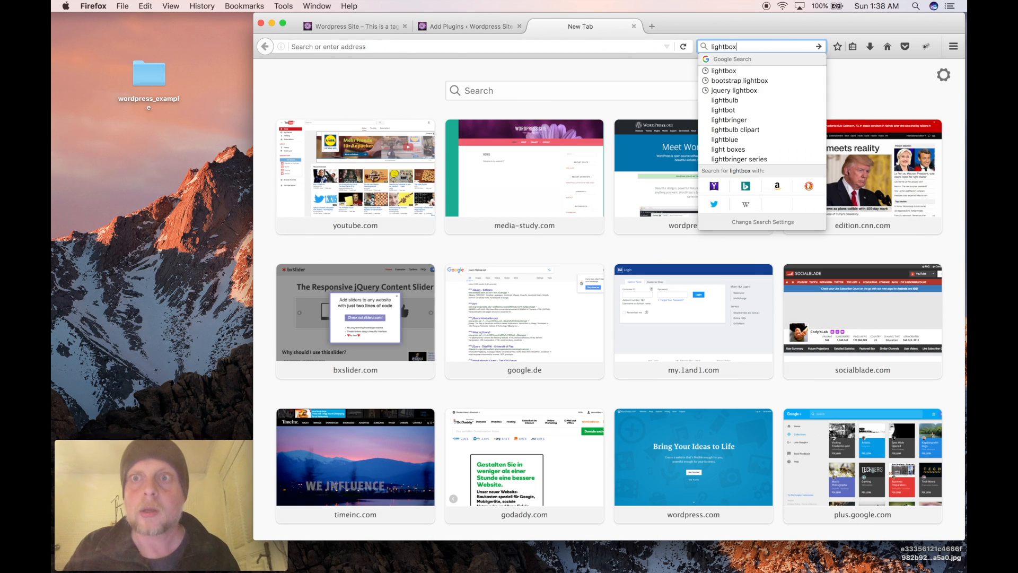
key("Return")
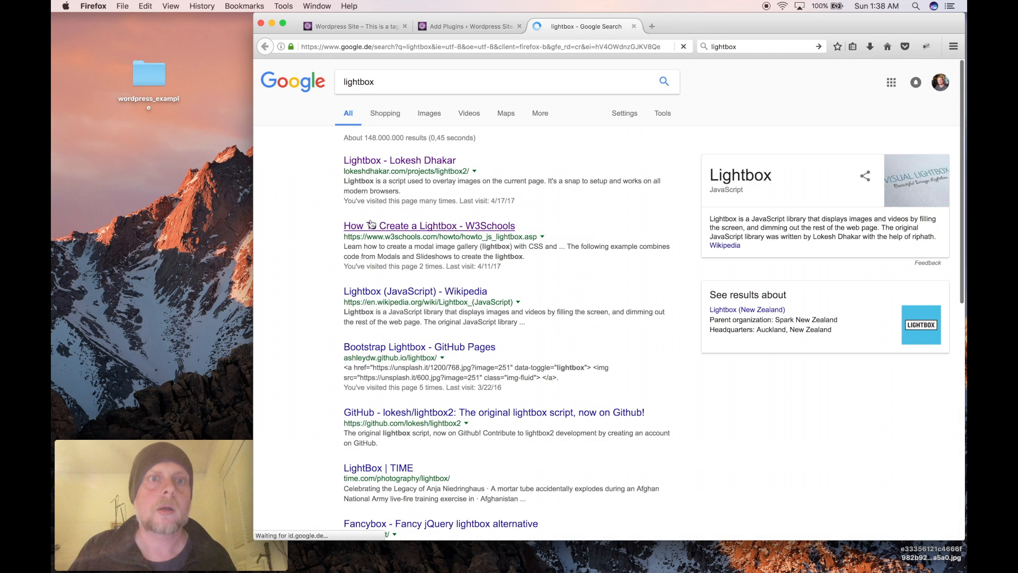
left_click(374, 166)
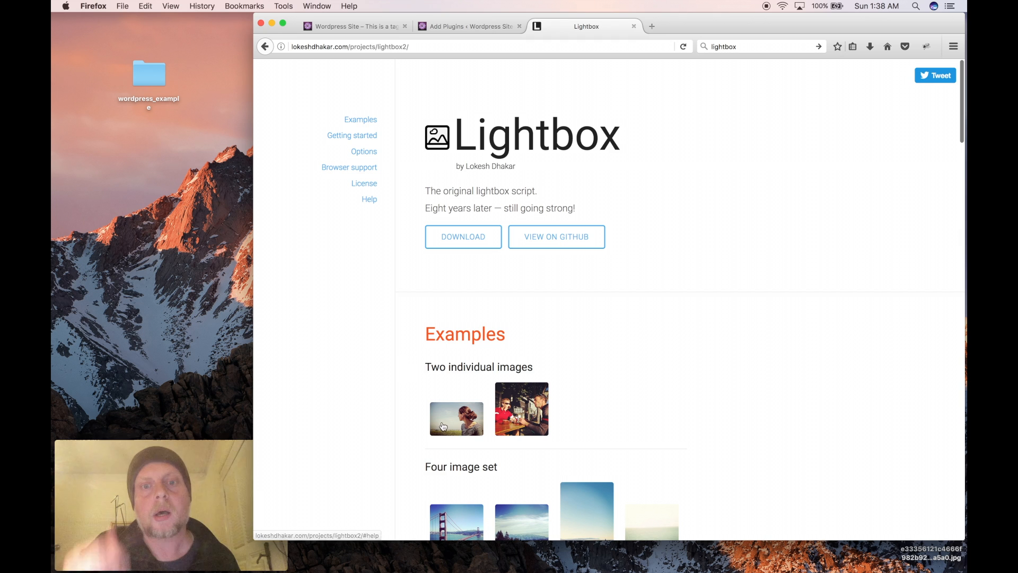
Try the example image and the four-image Golden Gate set, then close the tab.
left_click(453, 419)
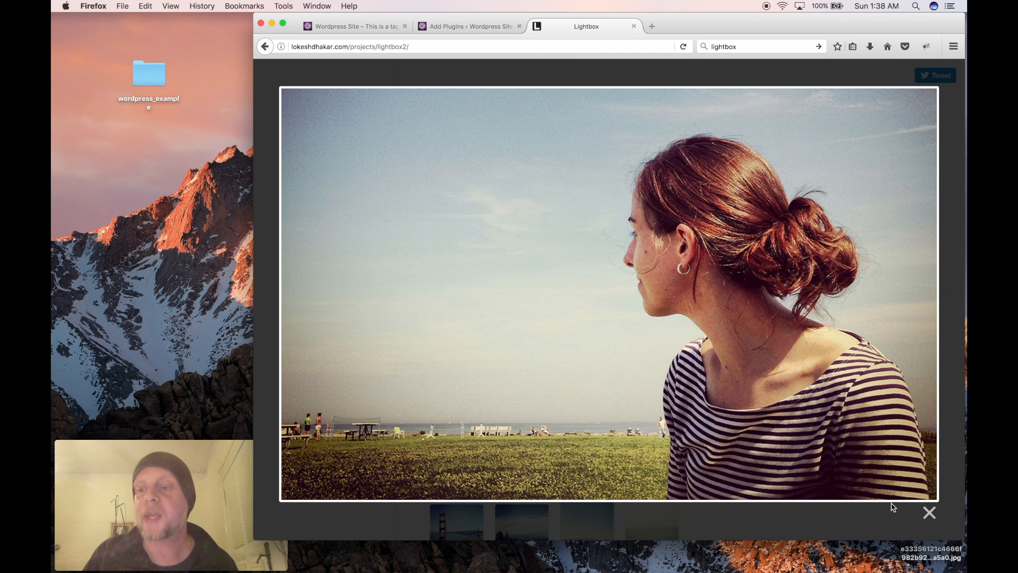
left_click(927, 512)
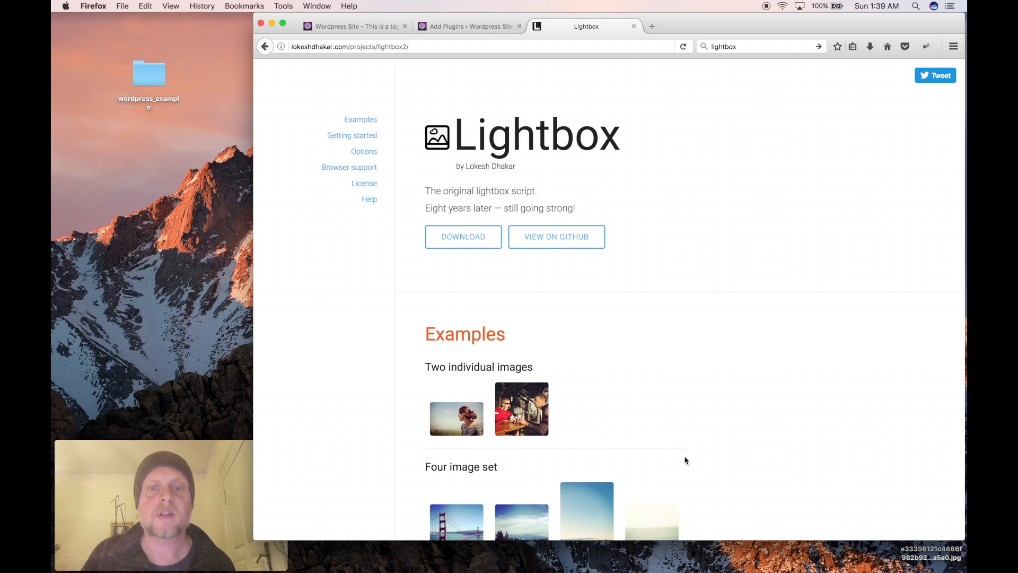
scroll(610, 429, "down", 5)
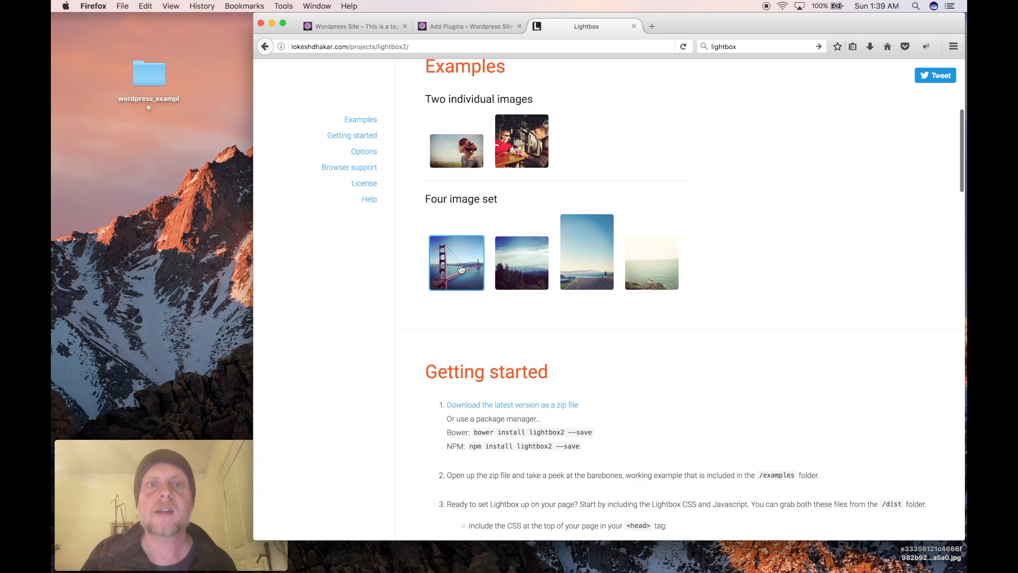
left_click(459, 268)
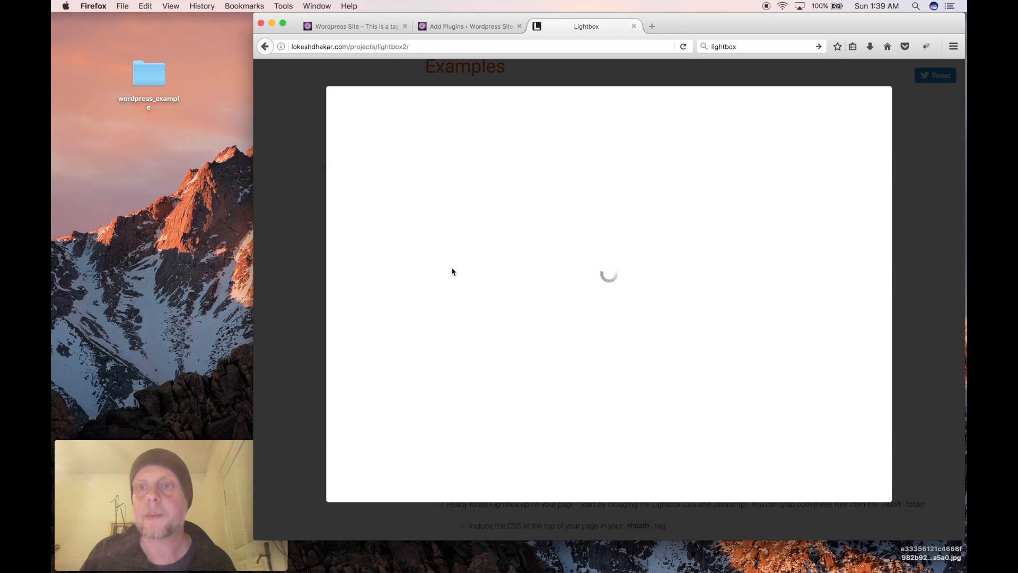
left_click(797, 287)
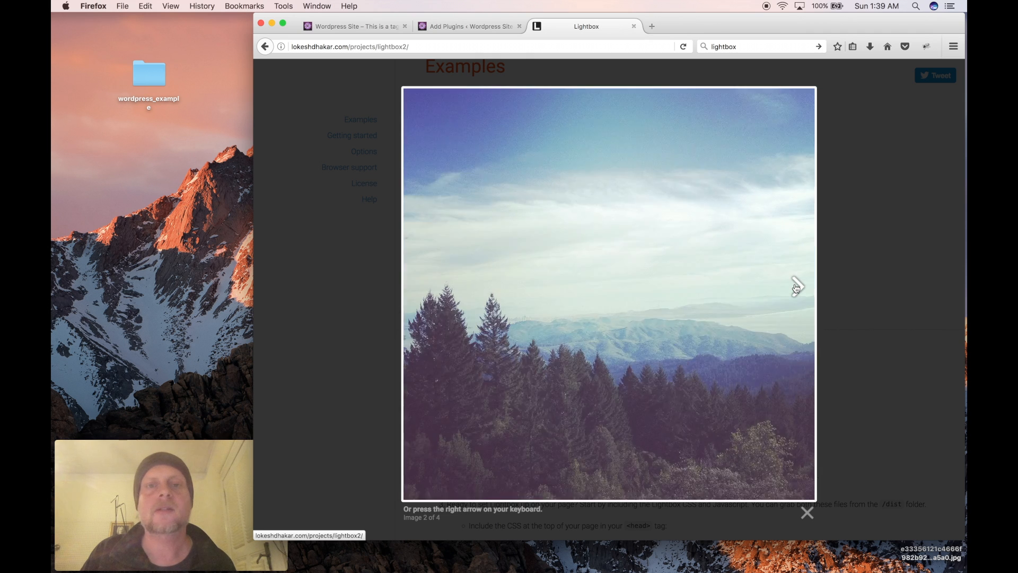
left_click(796, 287)
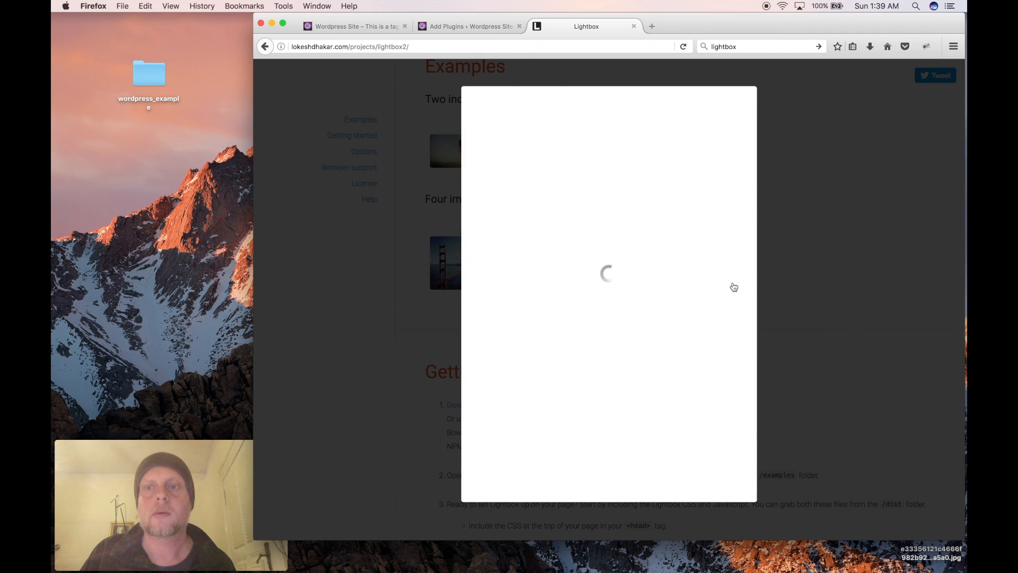
left_click(738, 291)
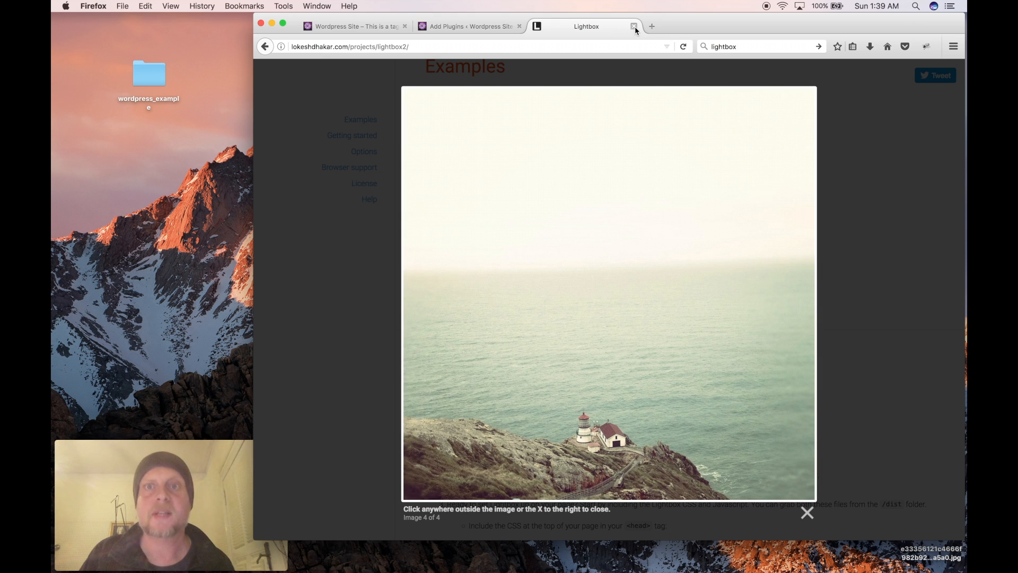
left_click(635, 26)
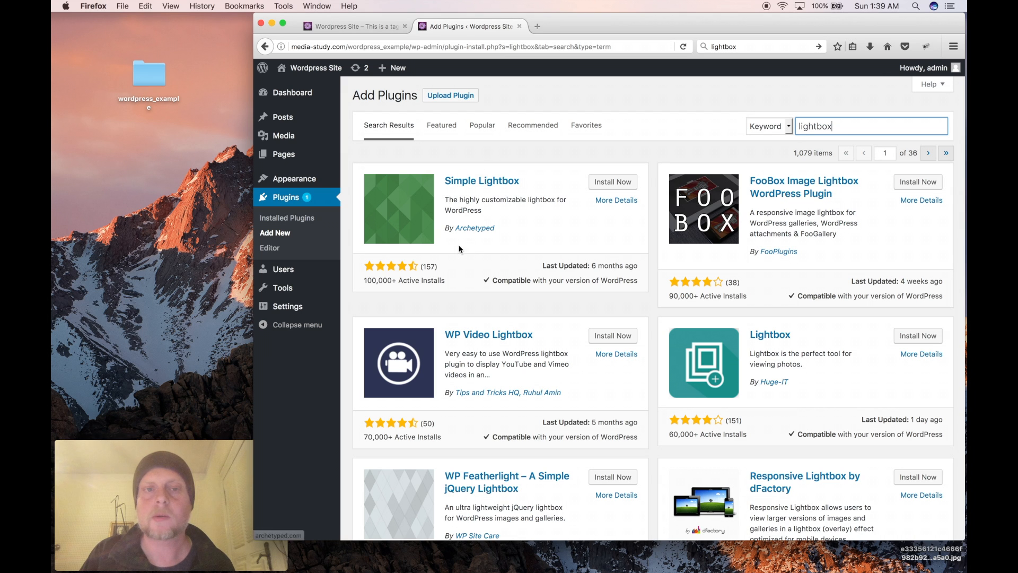
scroll(570, 407, "down", 5)
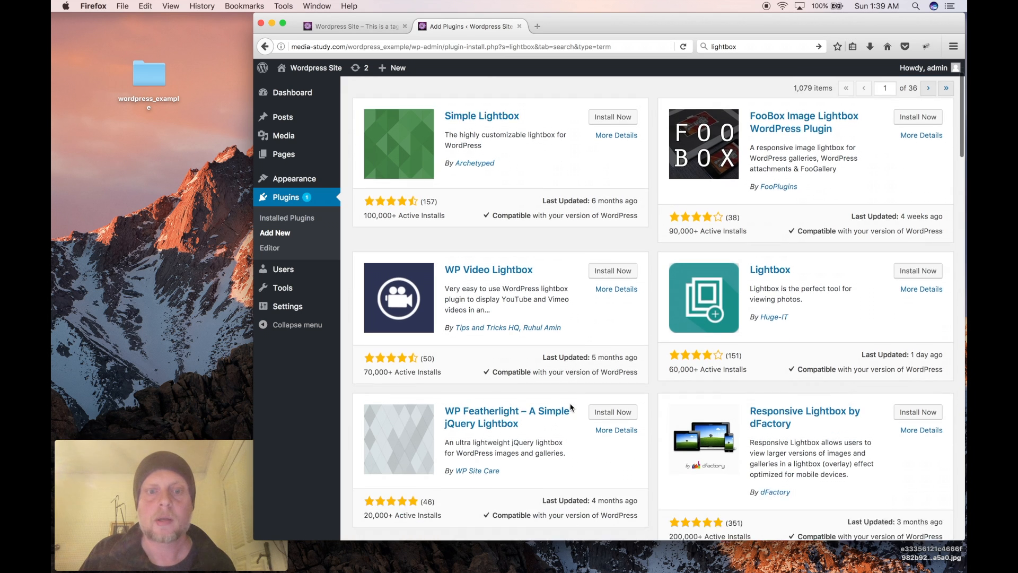
scroll(571, 407, "down", 10)
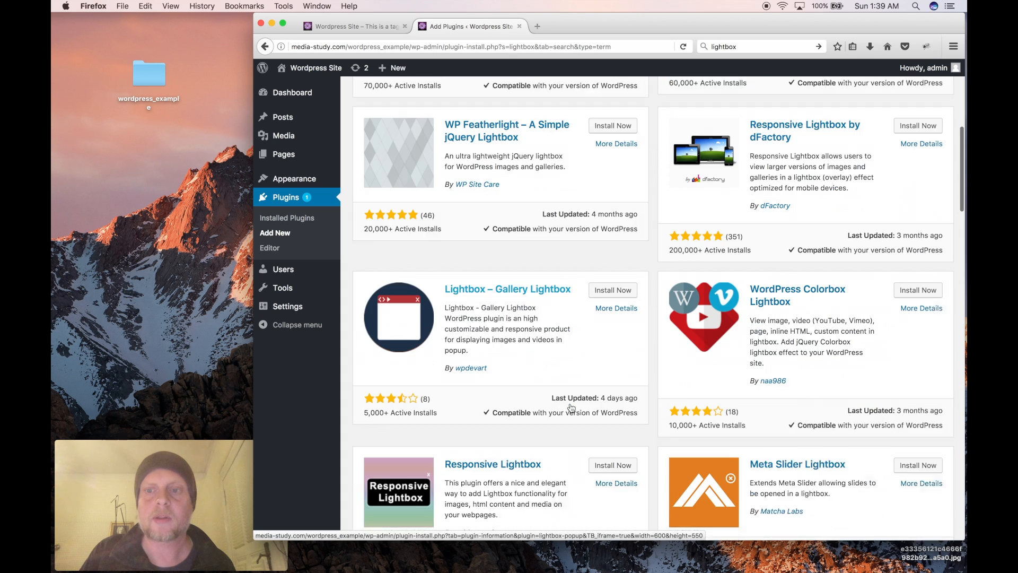
scroll(571, 407, "down", 5)
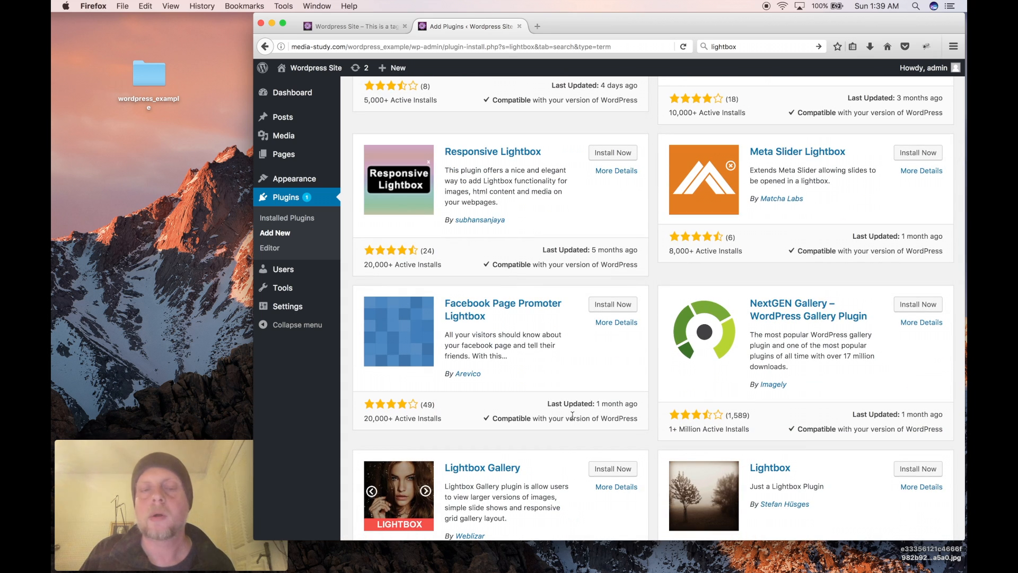
scroll(572, 415, "up", 15)
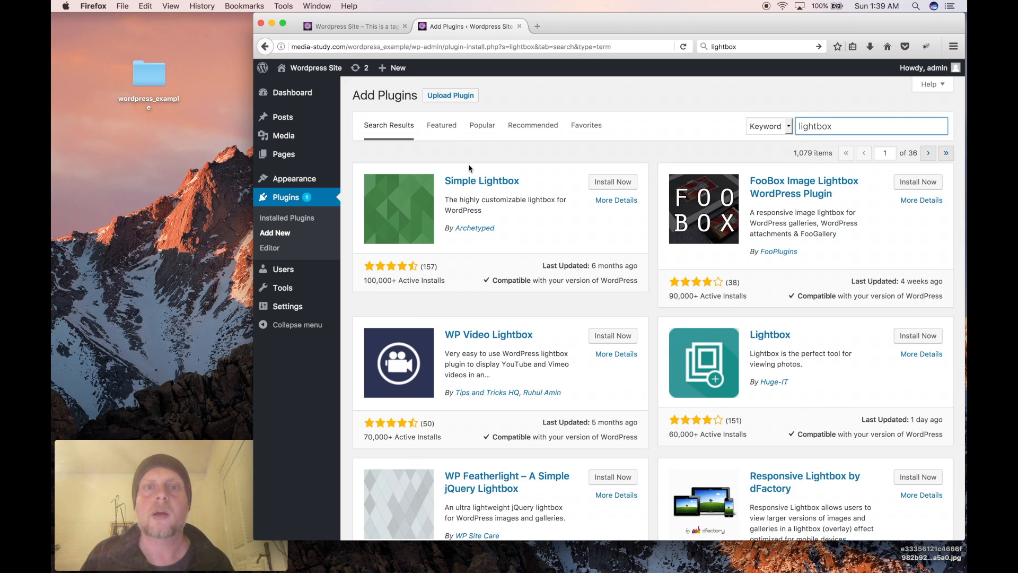
Install Simple Lightbox 2.6.0 from its card and activate it.
left_click(614, 184)
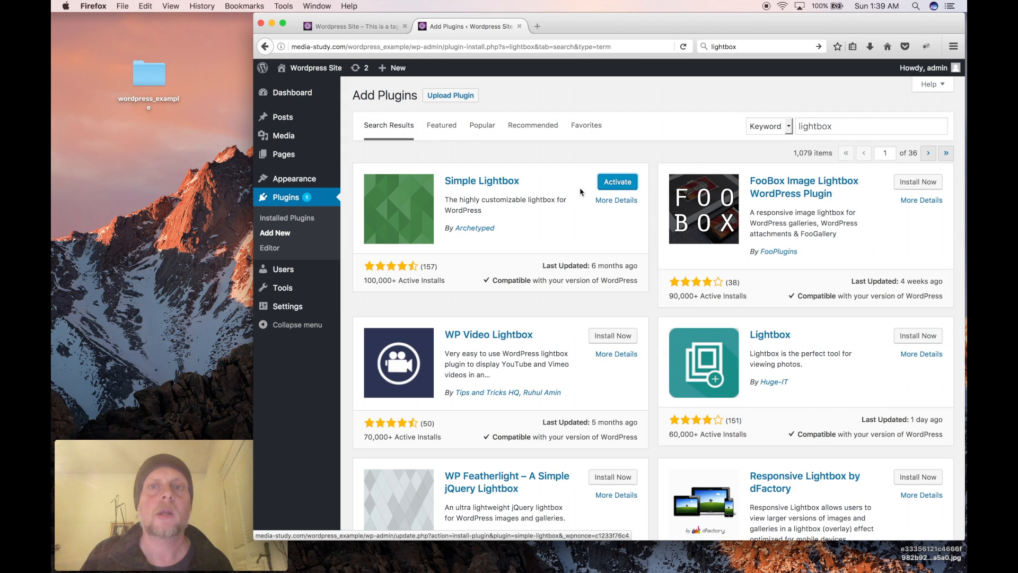
left_click(615, 182)
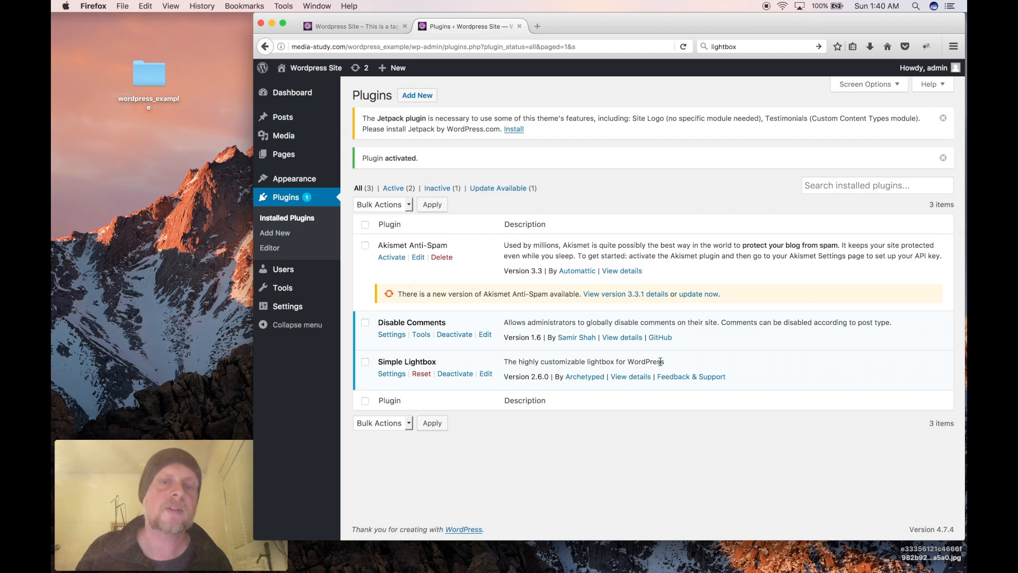
Open Appearance > Lightbox and review Activation, keeping home, posts, pages and archives enabled.
left_click(385, 374)
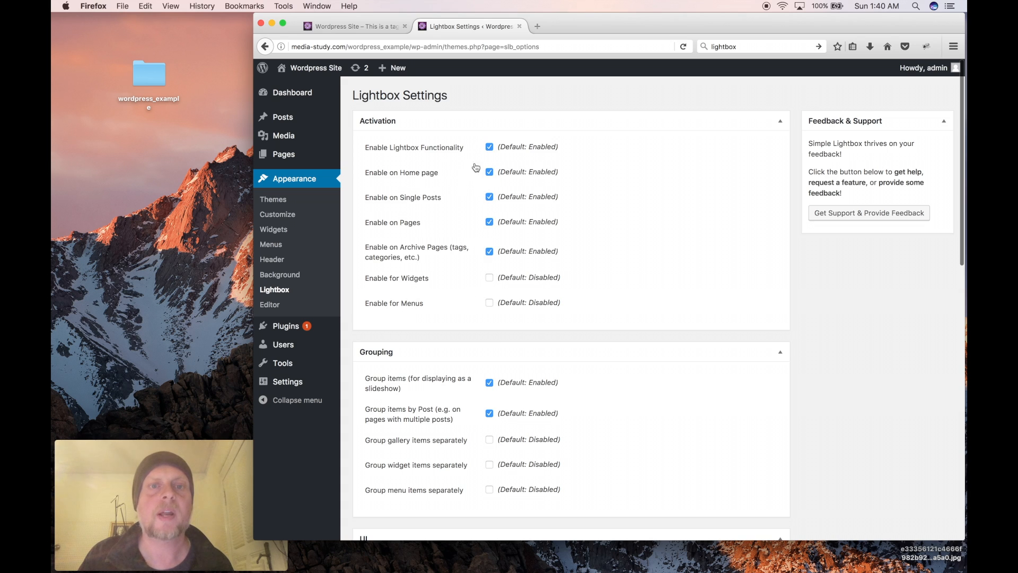
scroll(486, 350, "down", 10)
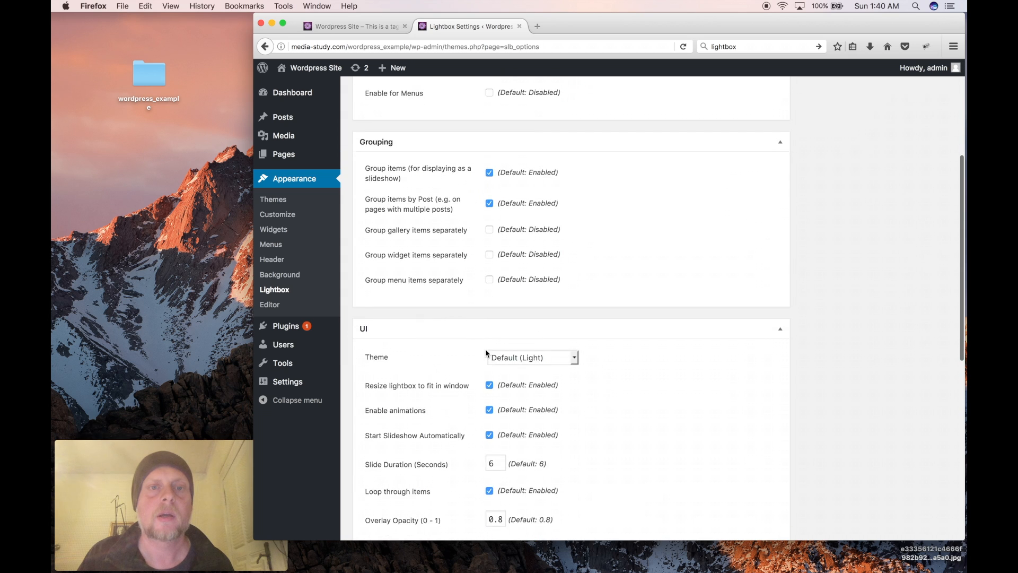
scroll(485, 351, "down", 3)
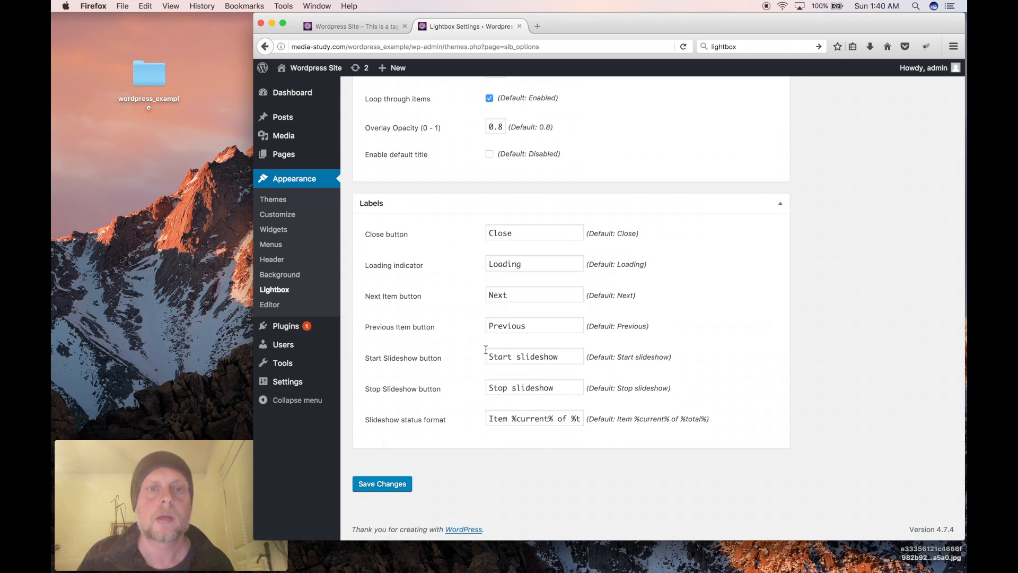
scroll(486, 350, "up", 15)
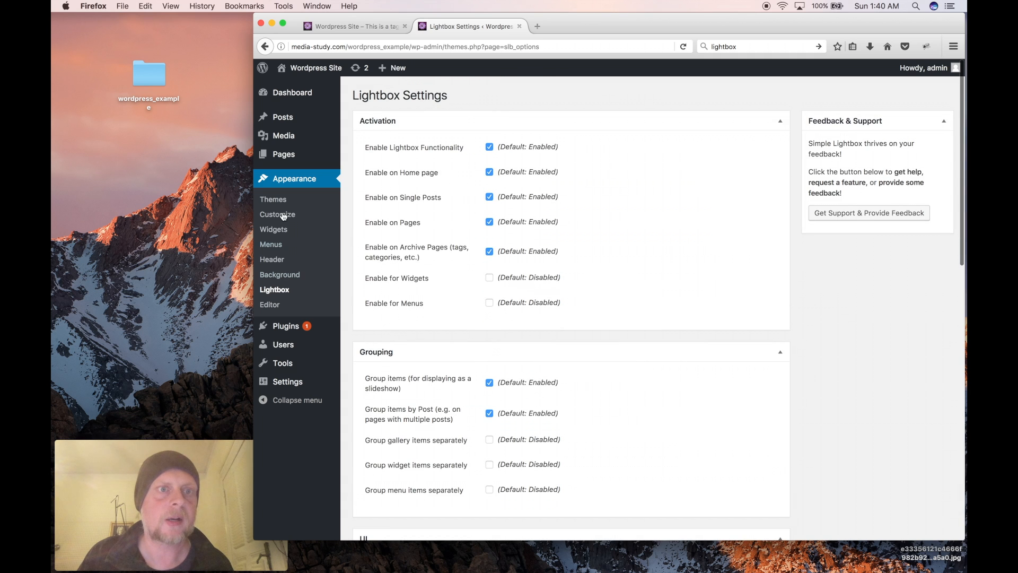
mouse_move(281, 388)
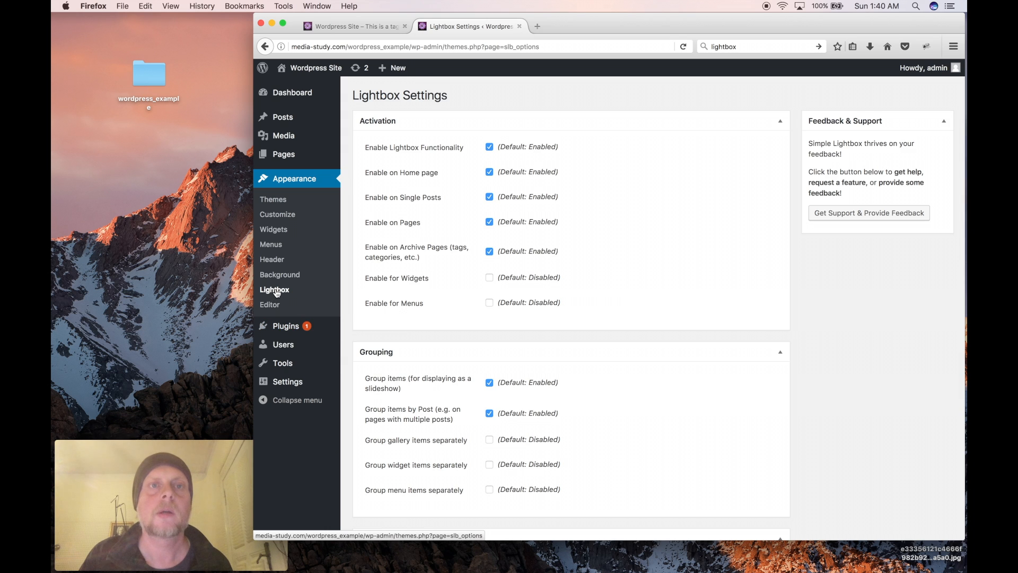
scroll(431, 302, "down", 15)
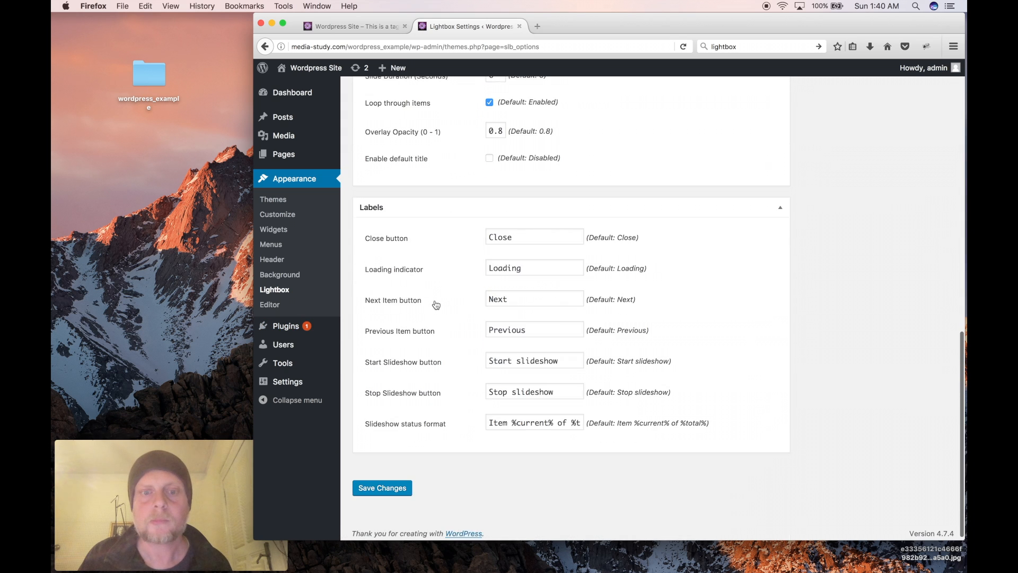
scroll(436, 304, "up", 15)
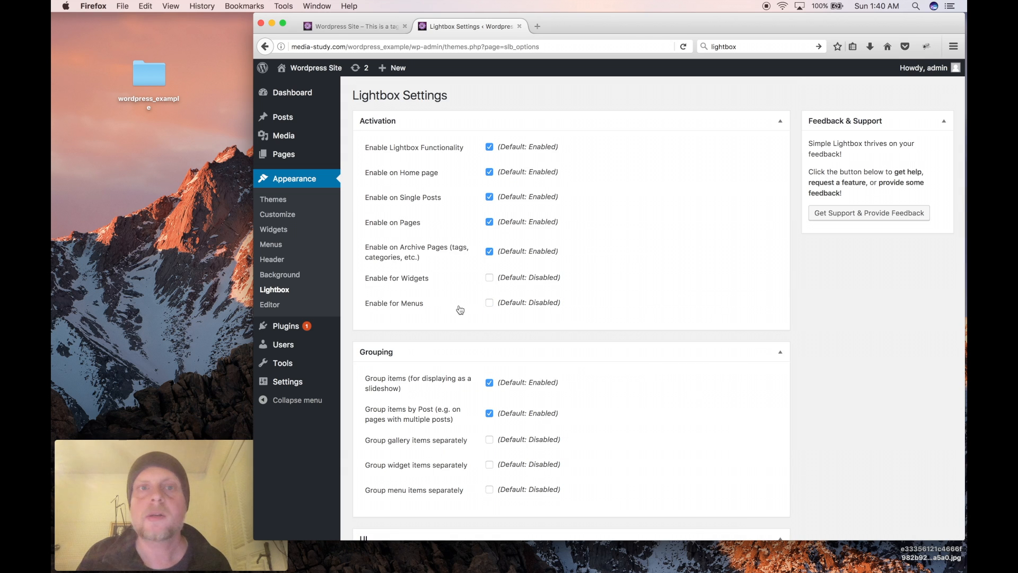
Edit the About page and pick the purple flower image from the media library.
mouse_move(277, 134)
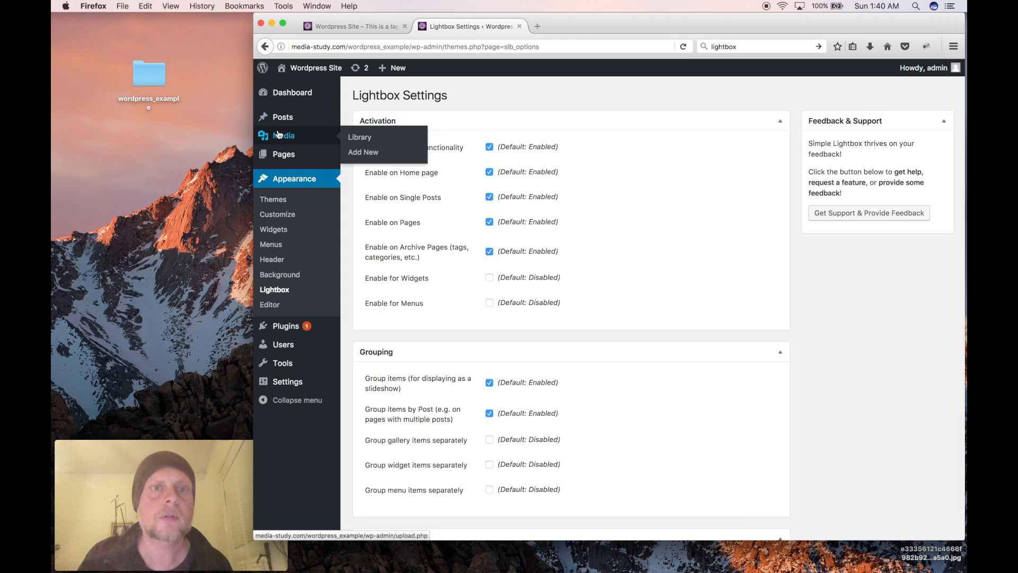
left_click(279, 155)
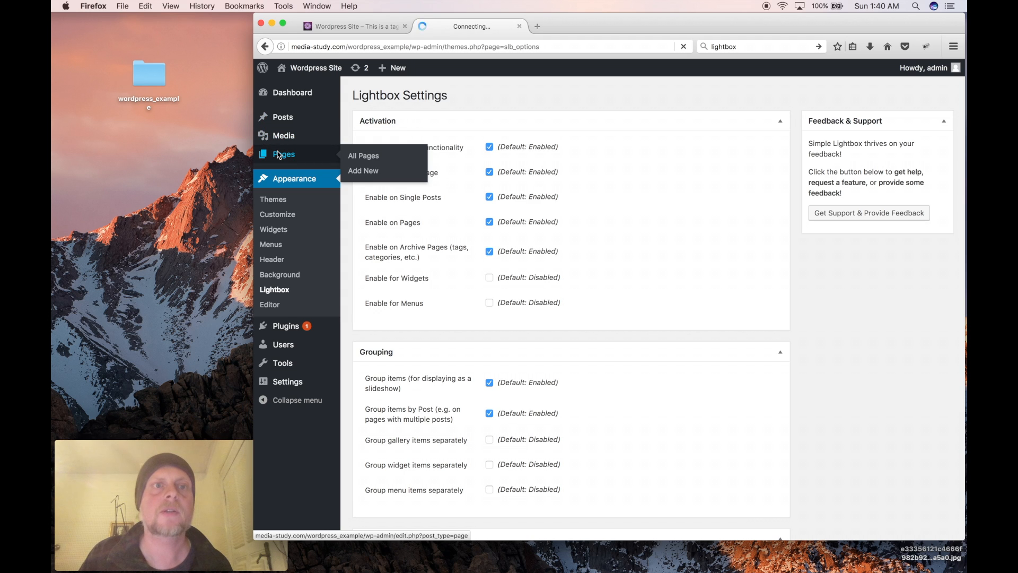
left_click(387, 206)
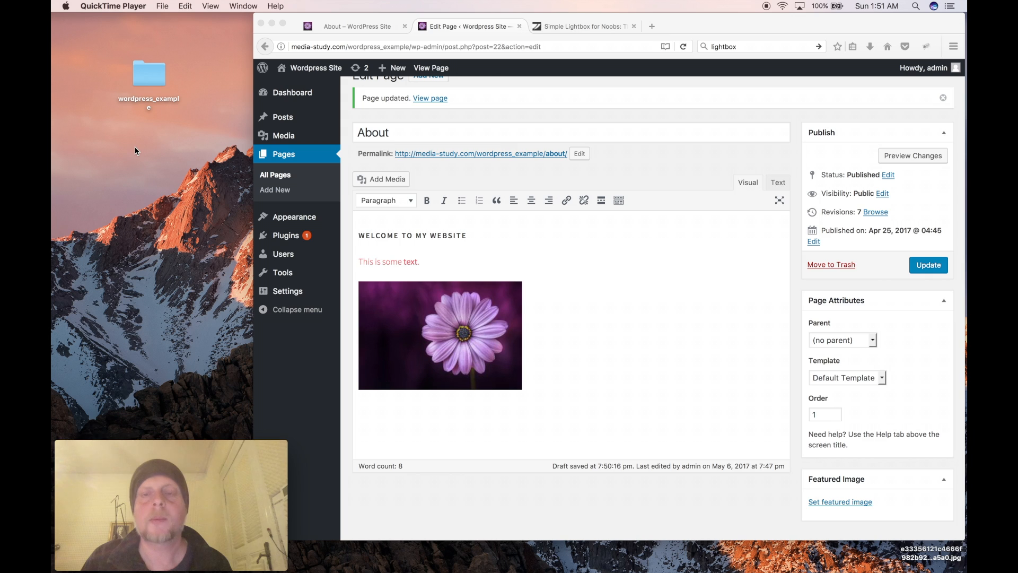
left_click(546, 327)
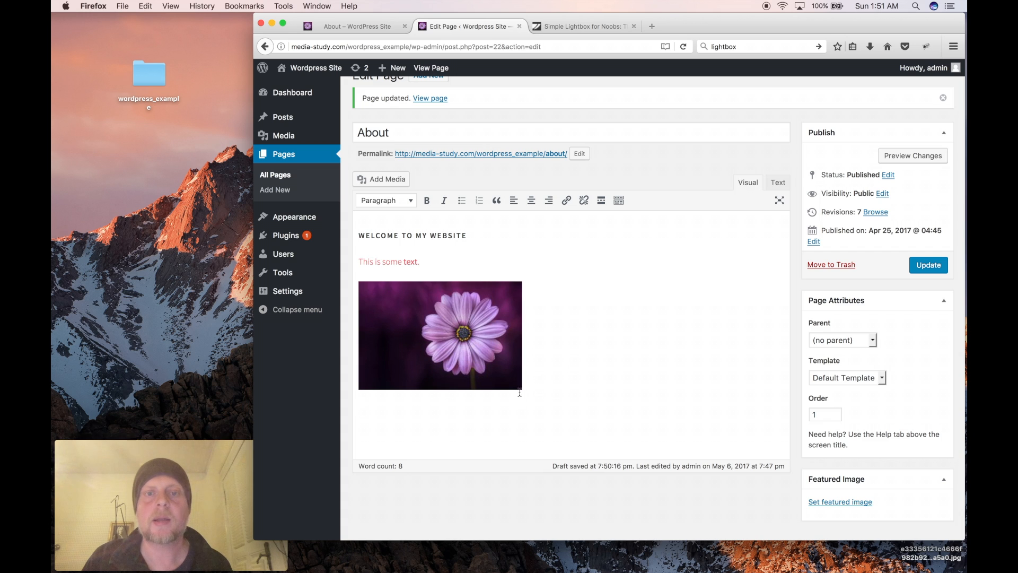
left_click(377, 179)
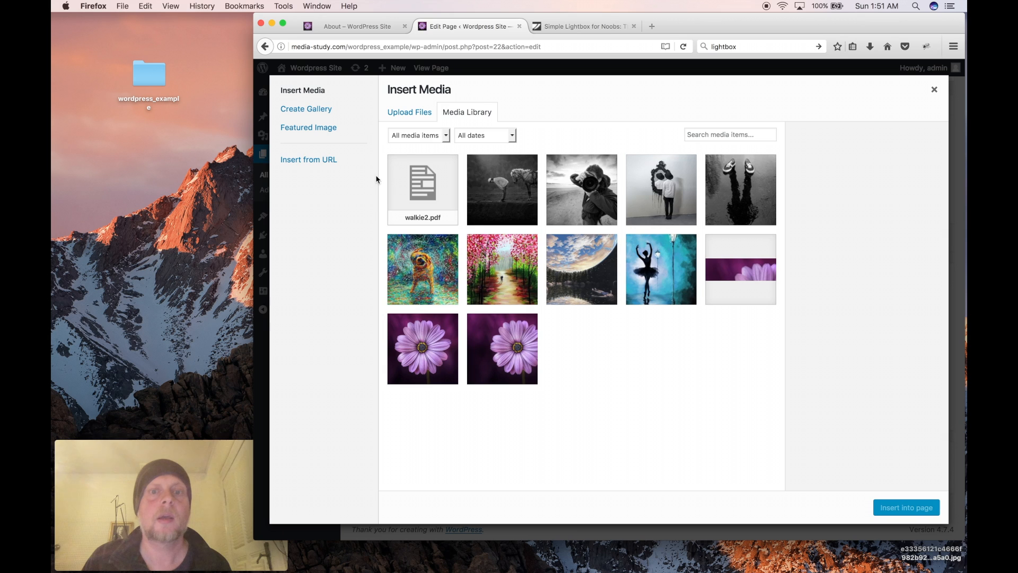
left_click(422, 355)
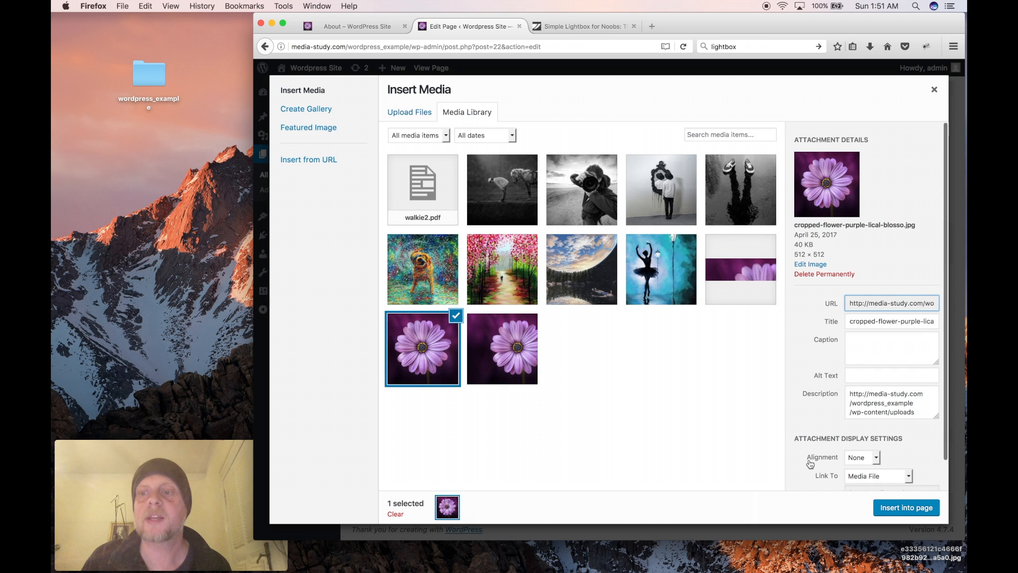
Link the image to its Media File at Medium 300 × 300 and insert it.
scroll(810, 464, "down", 2)
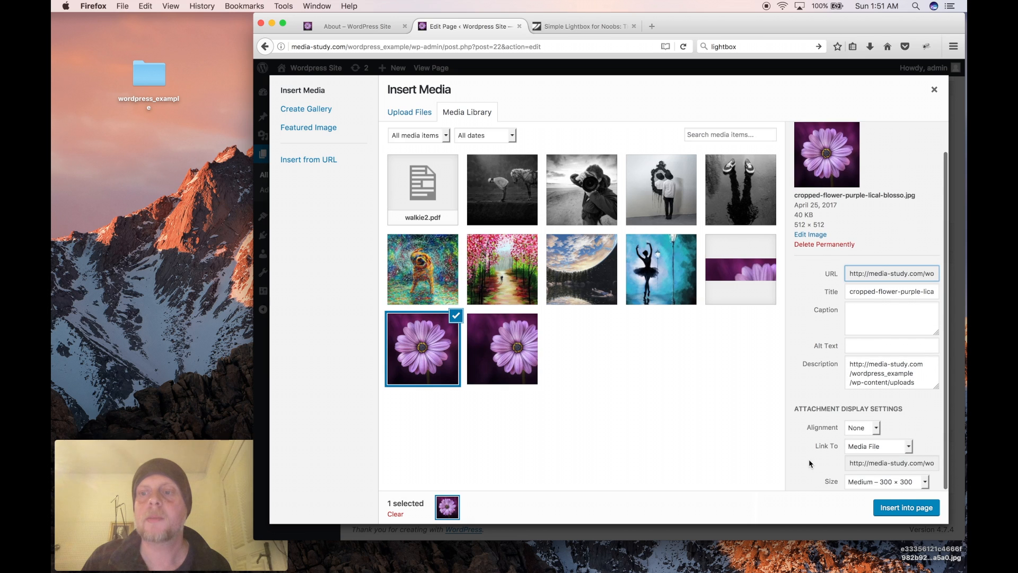
left_click(908, 450)
left_click(906, 442)
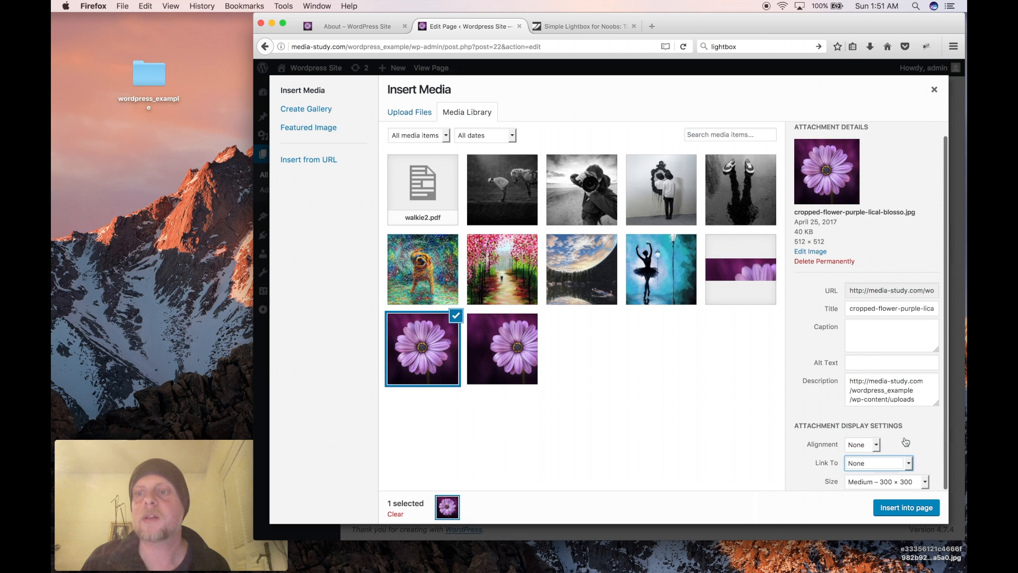
left_click(909, 465)
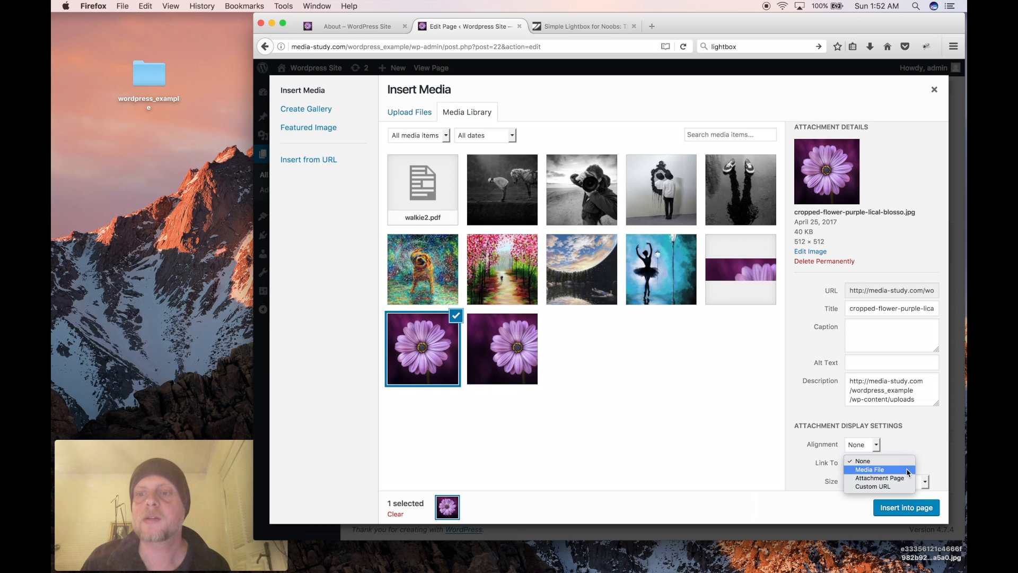
left_click(862, 470)
scroll(826, 475, "down", 1)
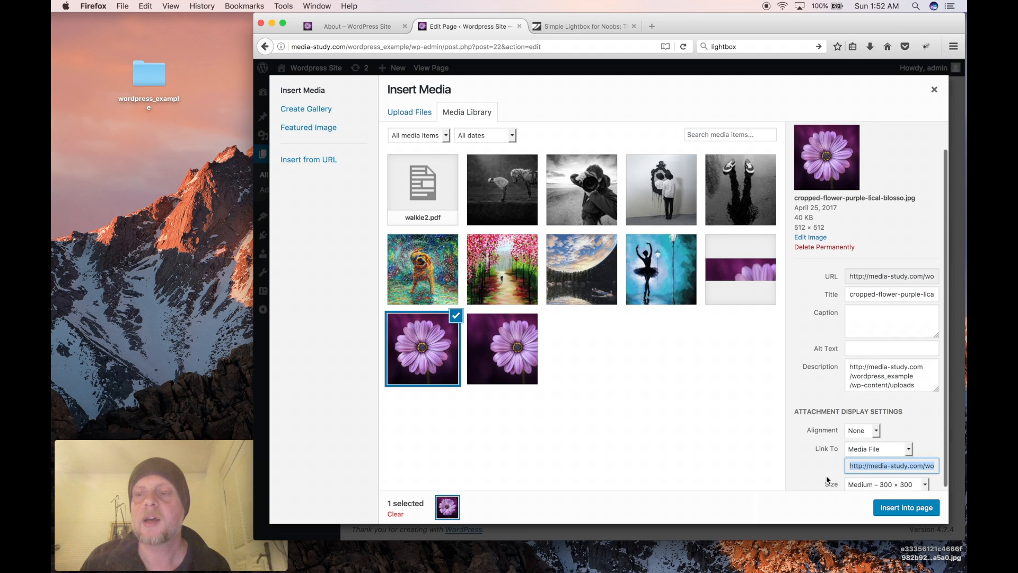
left_click(927, 483)
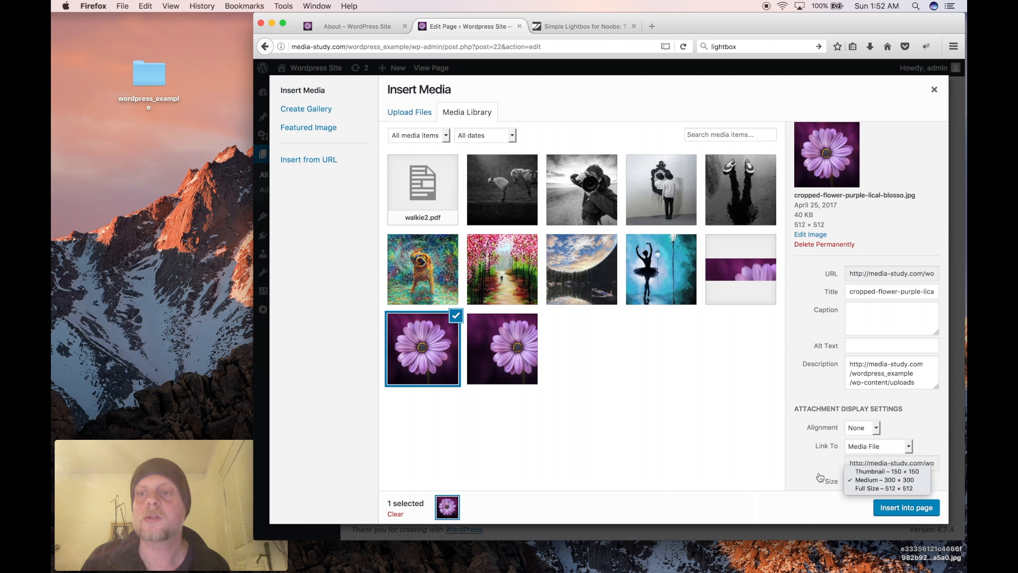
left_click(847, 480)
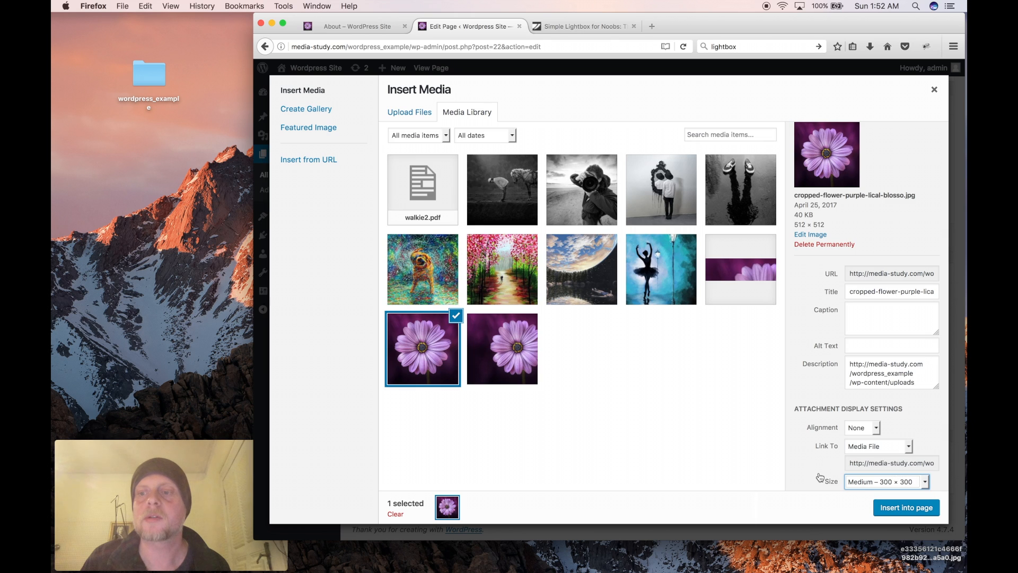
left_click(900, 508)
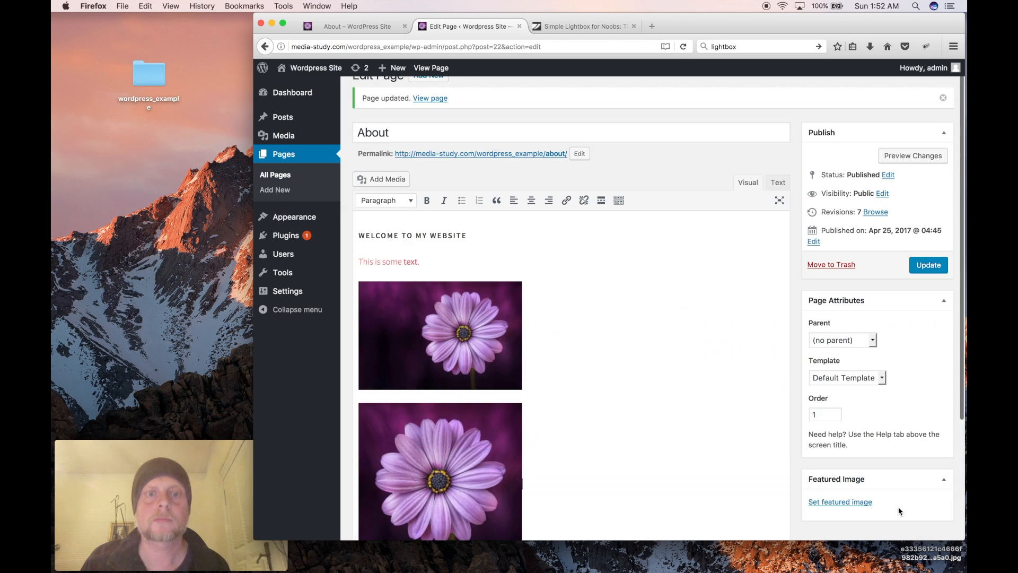
Update the About page and switch to its live tab showing both purple flower images.
scroll(668, 391, "down", 3)
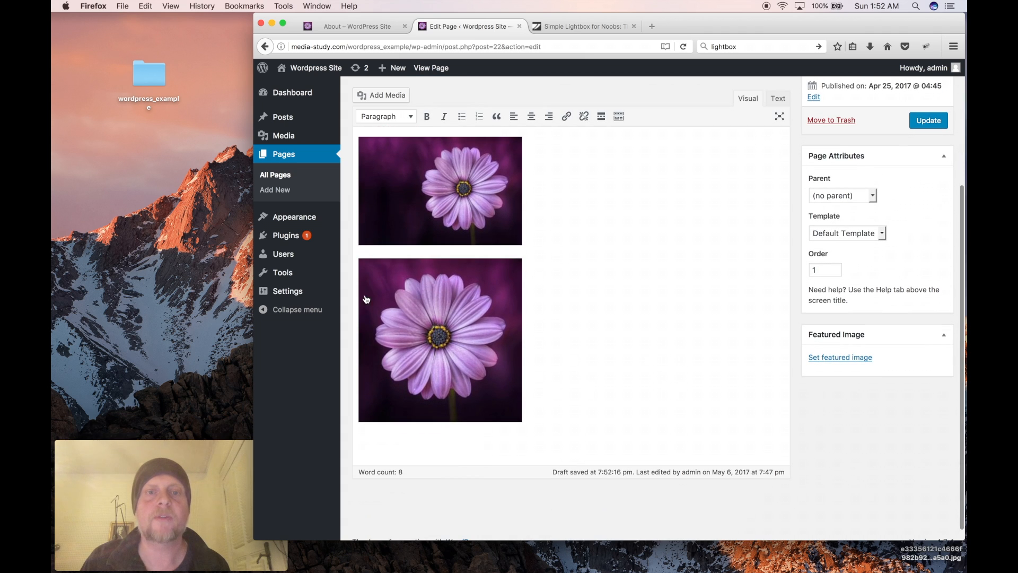
left_click(921, 123)
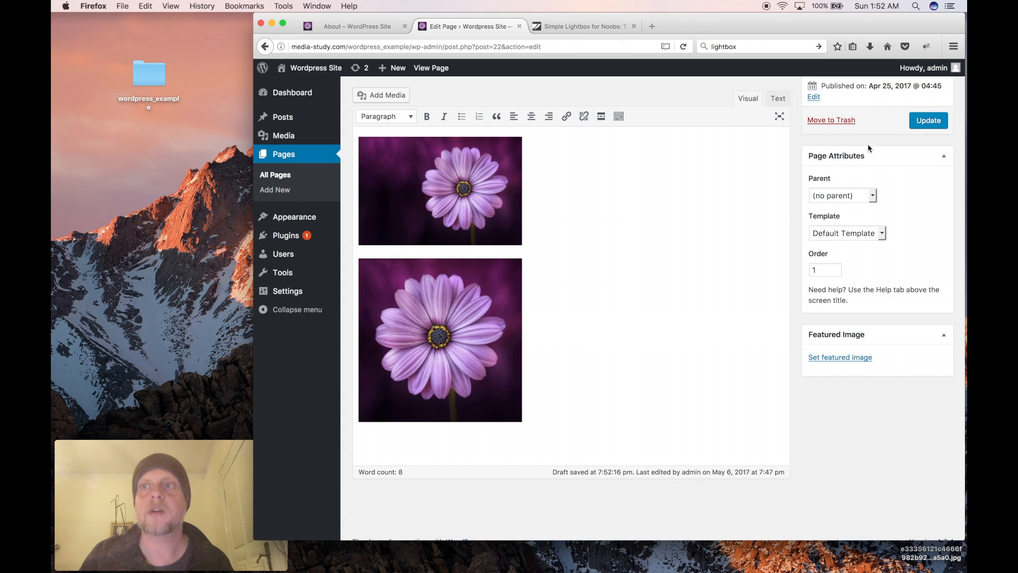
left_click(922, 125)
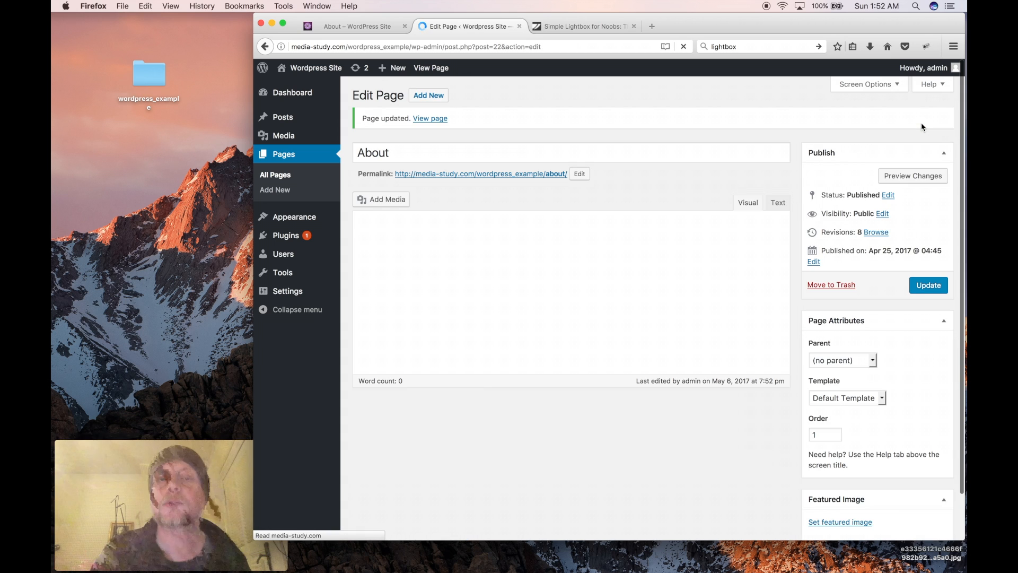
scroll(567, 324, "down", 3)
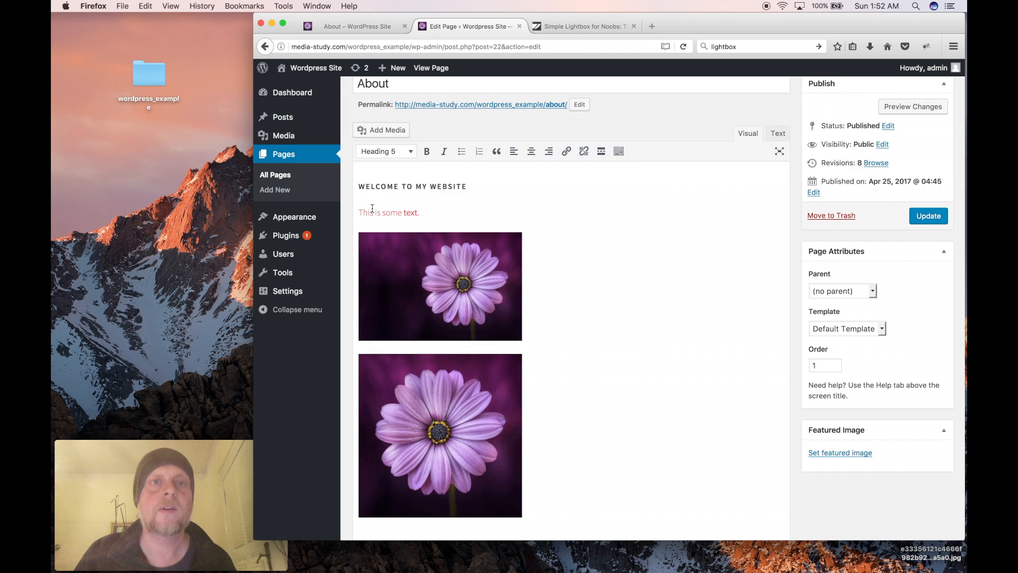
left_click(345, 26)
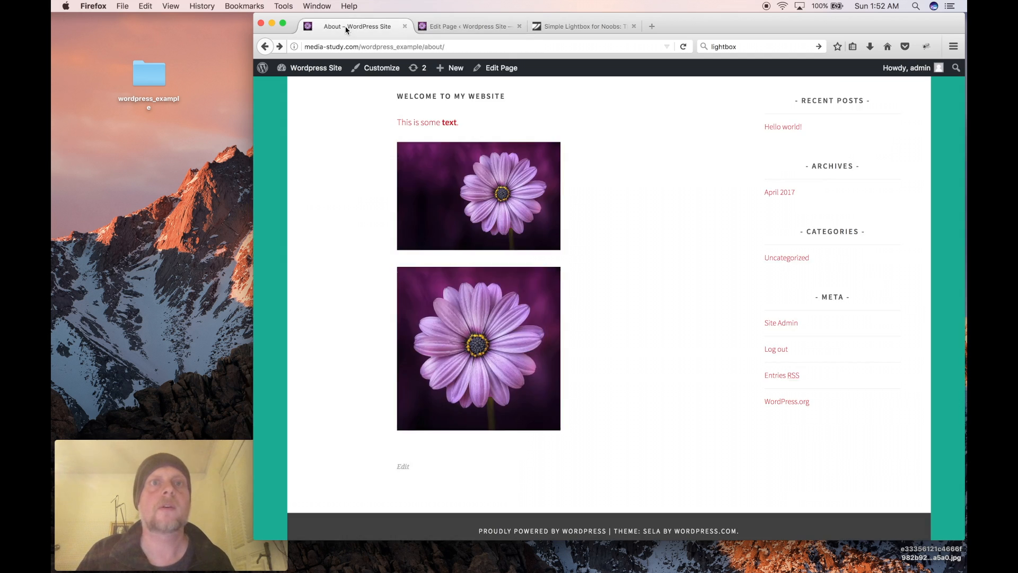
Reload the live About page and check that the lower flower image opens in a lightbox.
left_click(684, 48)
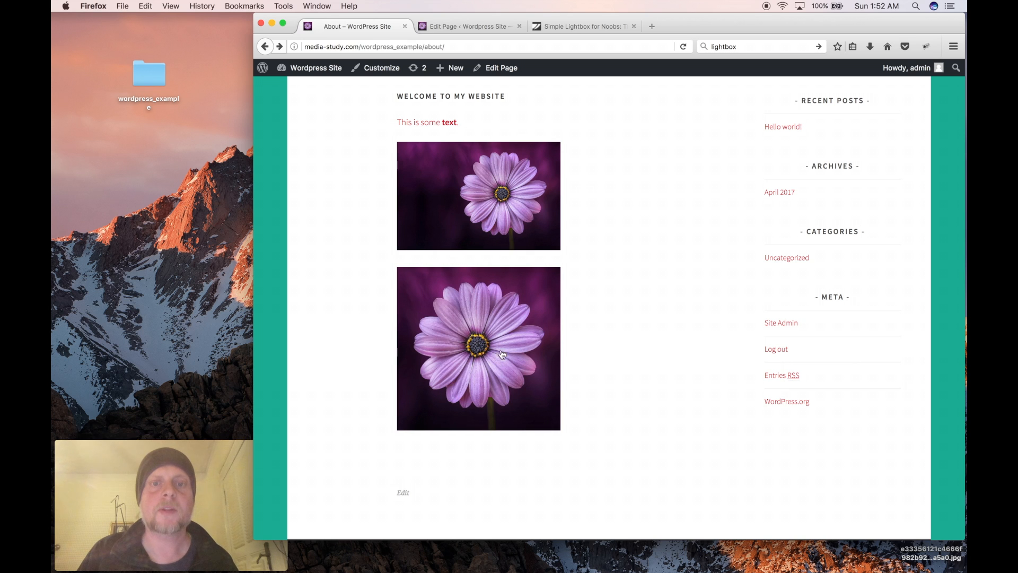
left_click(455, 324)
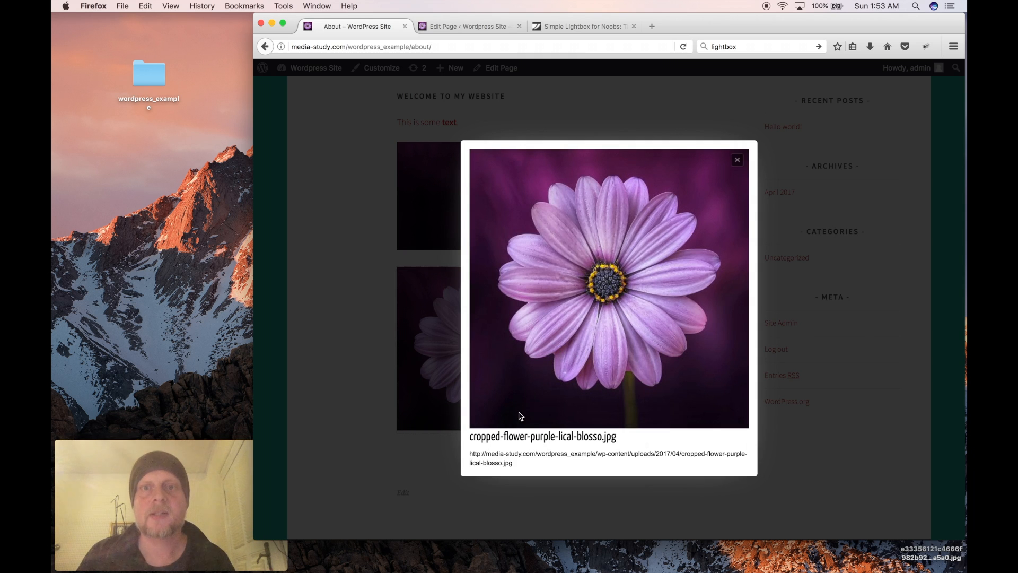
left_click(737, 160)
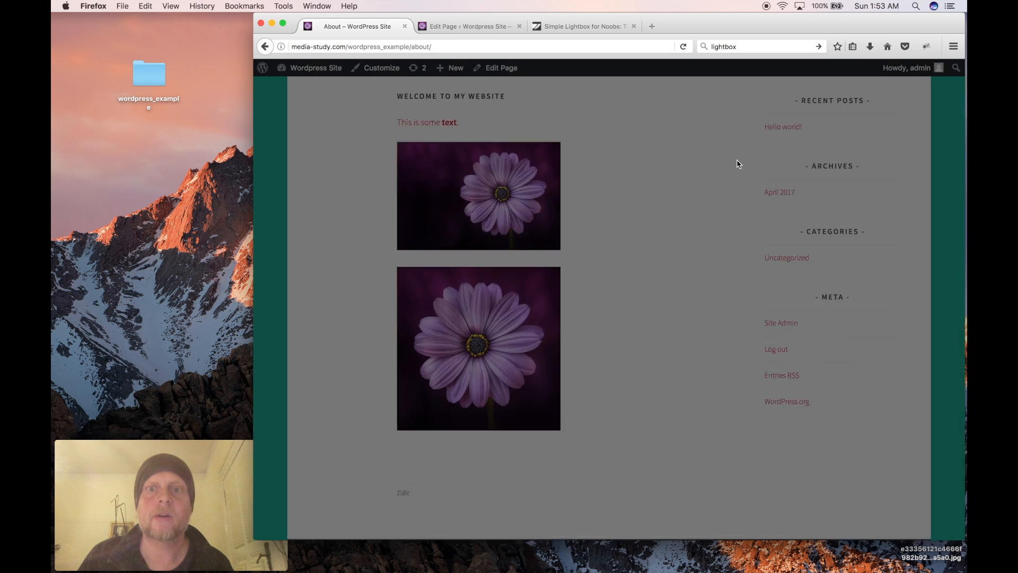
Reopen the lightbox to inspect the image's file-name caption, then return to the About page editor.
left_click(464, 329)
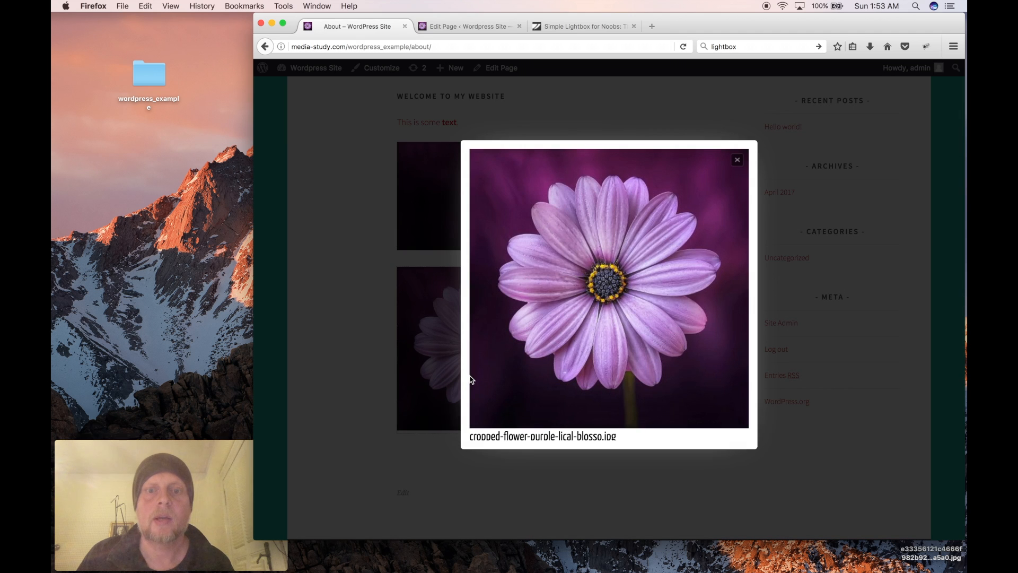
mouse_move(471, 436)
left_mouse_down()
mouse_move(619, 436)
mouse_move(527, 427)
mouse_move(469, 435)
mouse_move(480, 458)
mouse_move(470, 454)
left_mouse_up()
left_click(517, 464)
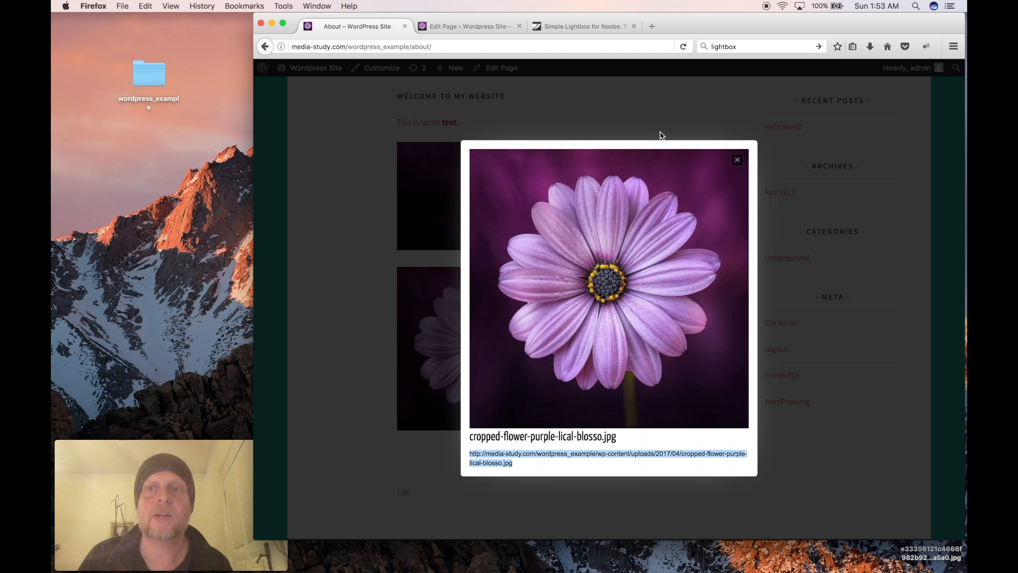
left_click(737, 161)
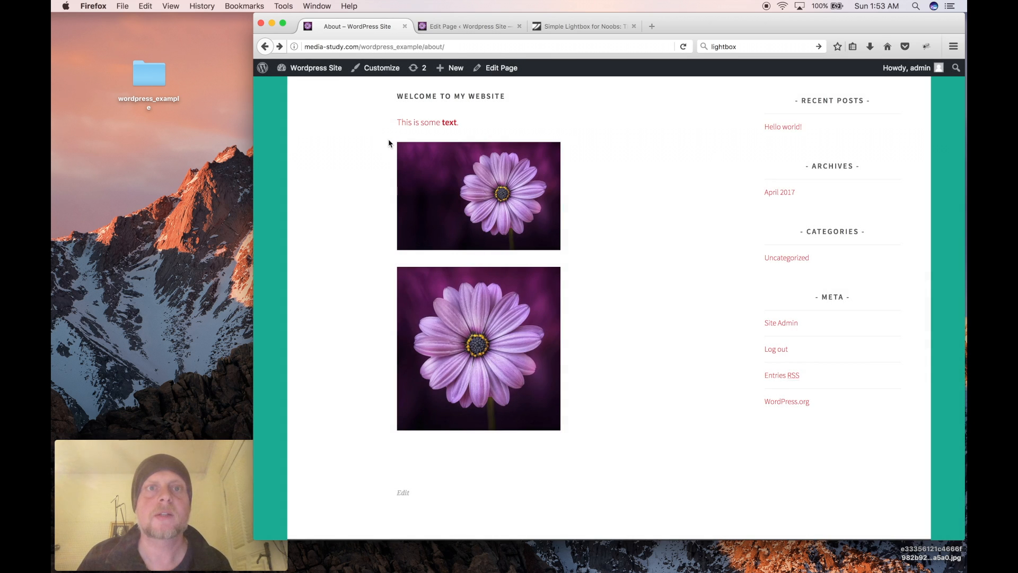
left_click(452, 26)
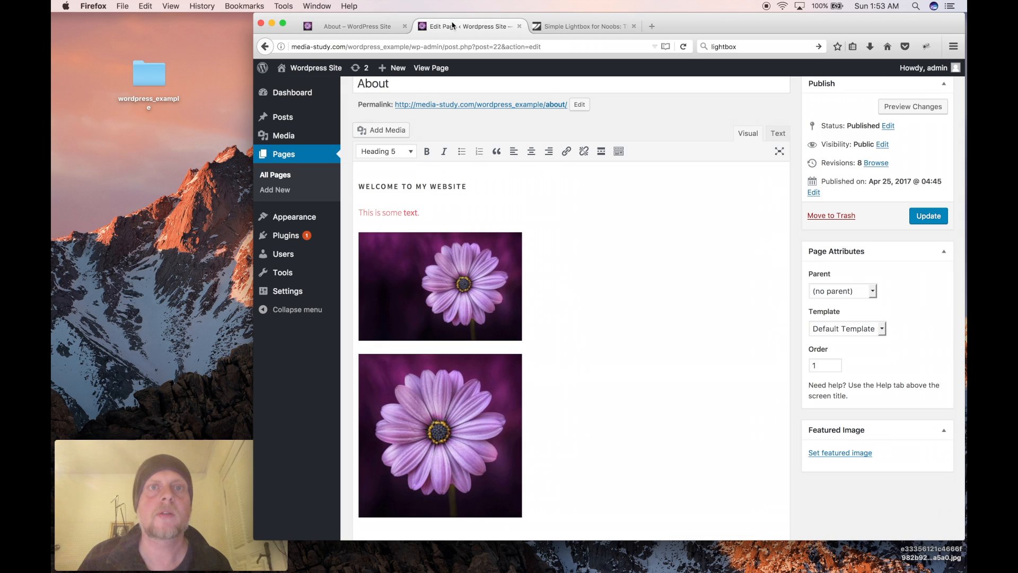
Open the purple flower image's details in the Media Library and replace its title.
mouse_move(276, 139)
left_click(275, 139)
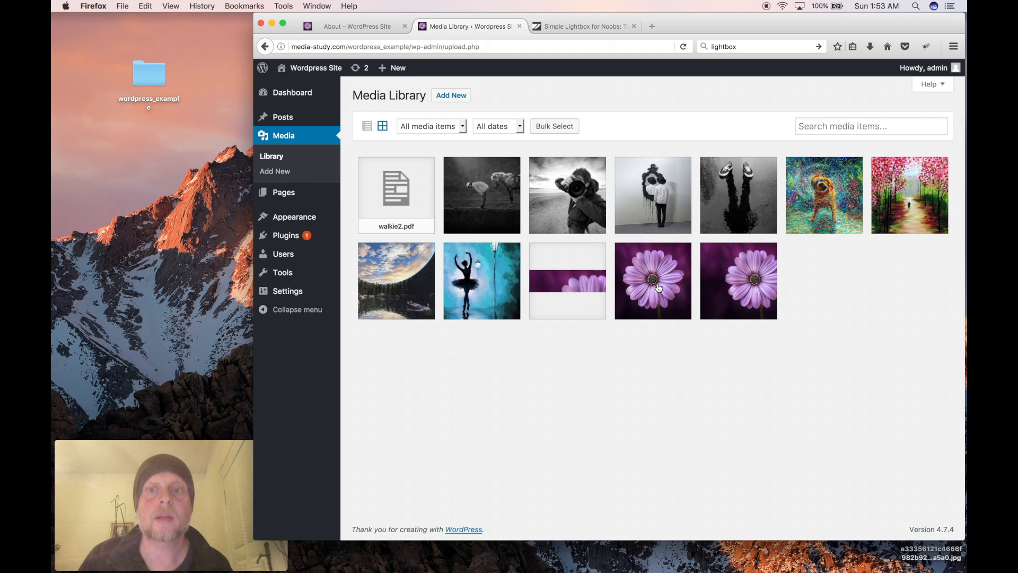
left_click(658, 288)
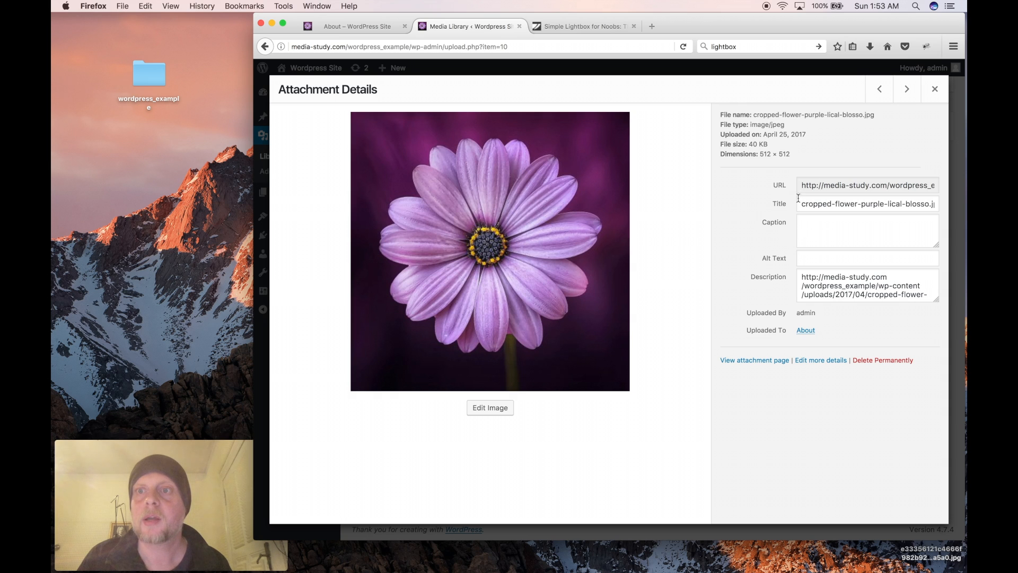
left_click_drag(800, 203, 959, 203)
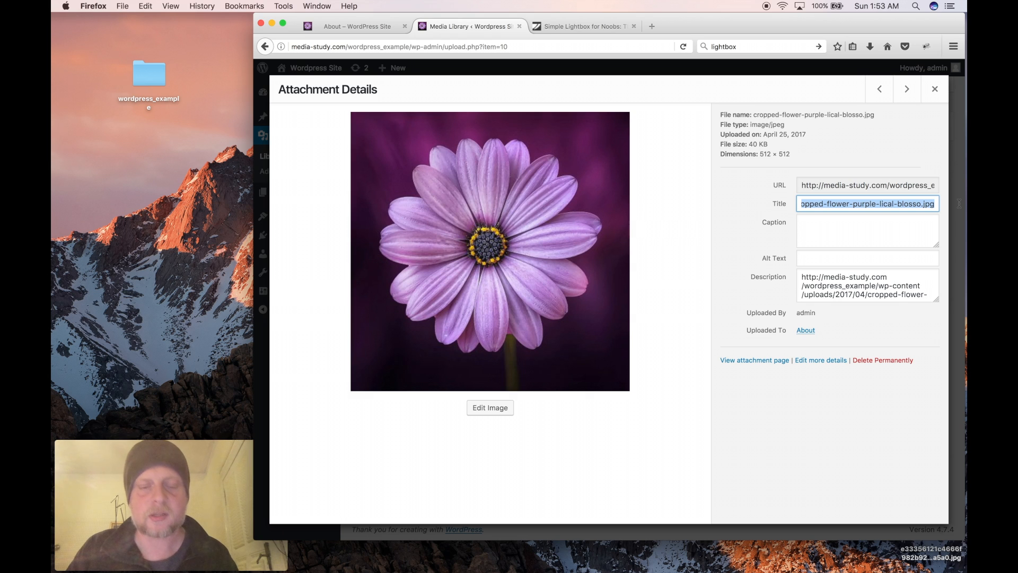
type("Purple Flowe")
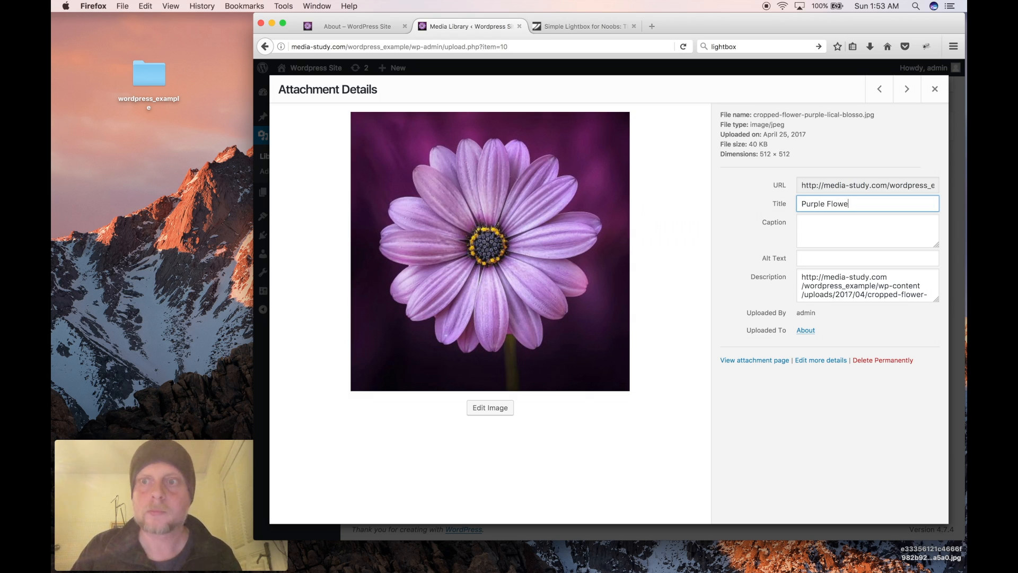
left_click(847, 225)
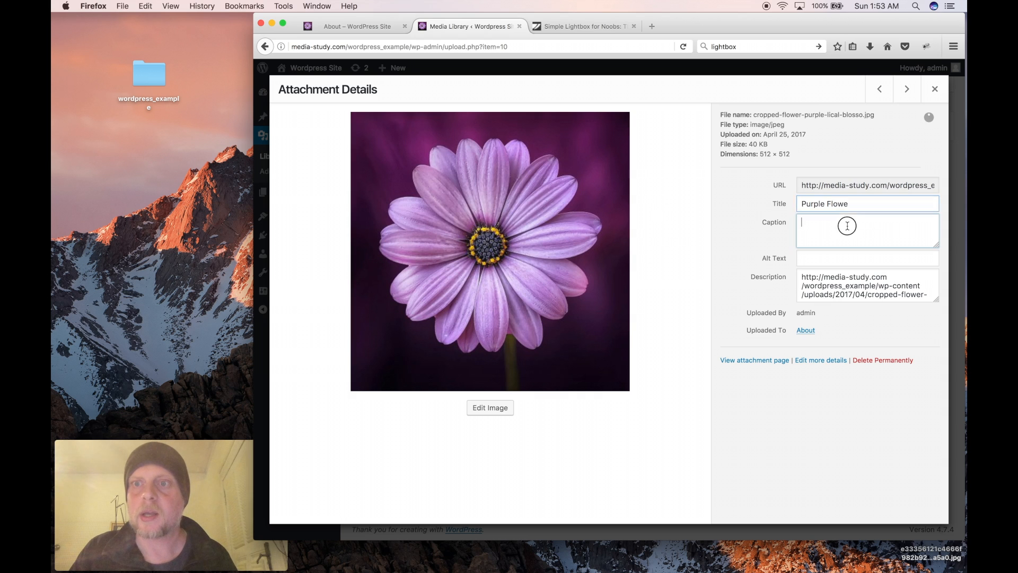
left_click(852, 205)
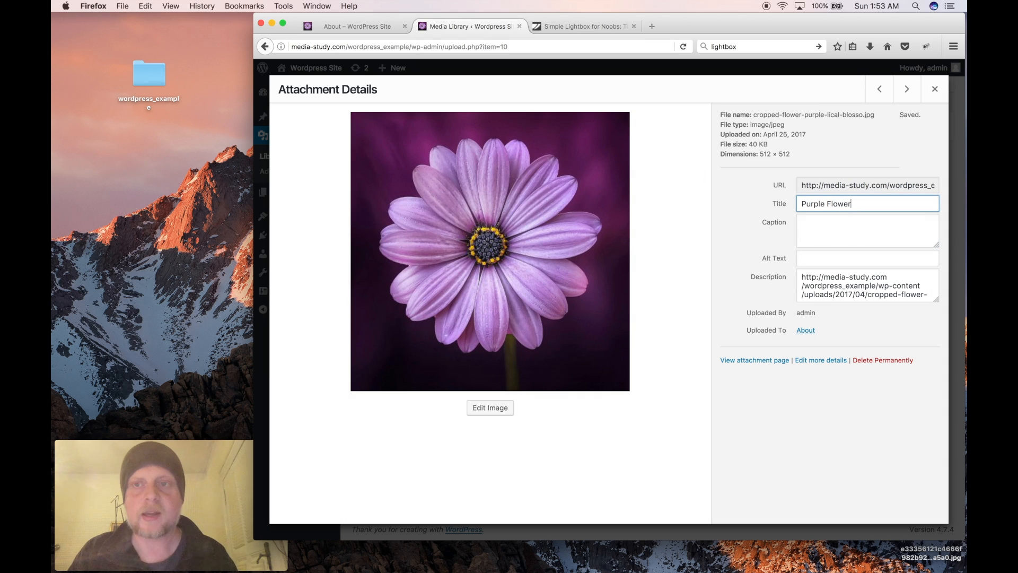
Write a caption beginning 'This is' and replace the URL text in the description.
left_click(844, 228)
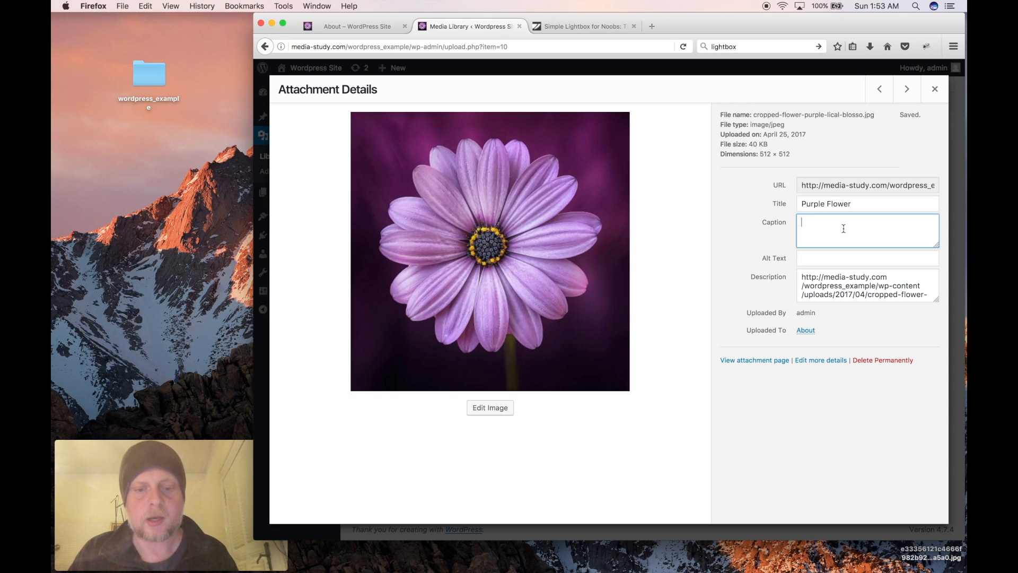
type("This is my photo of a flower!!!")
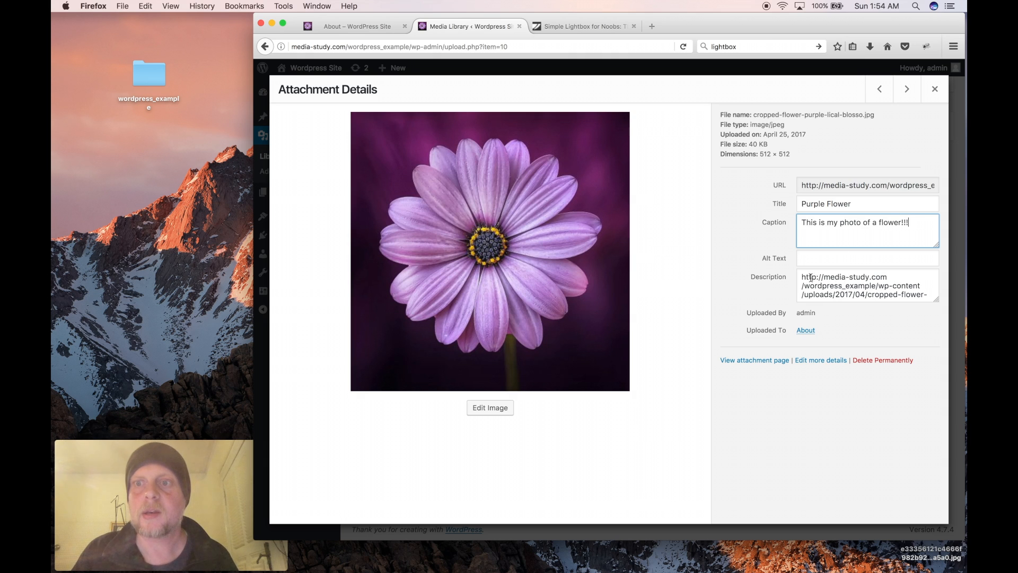
left_click_drag(803, 277, 882, 321)
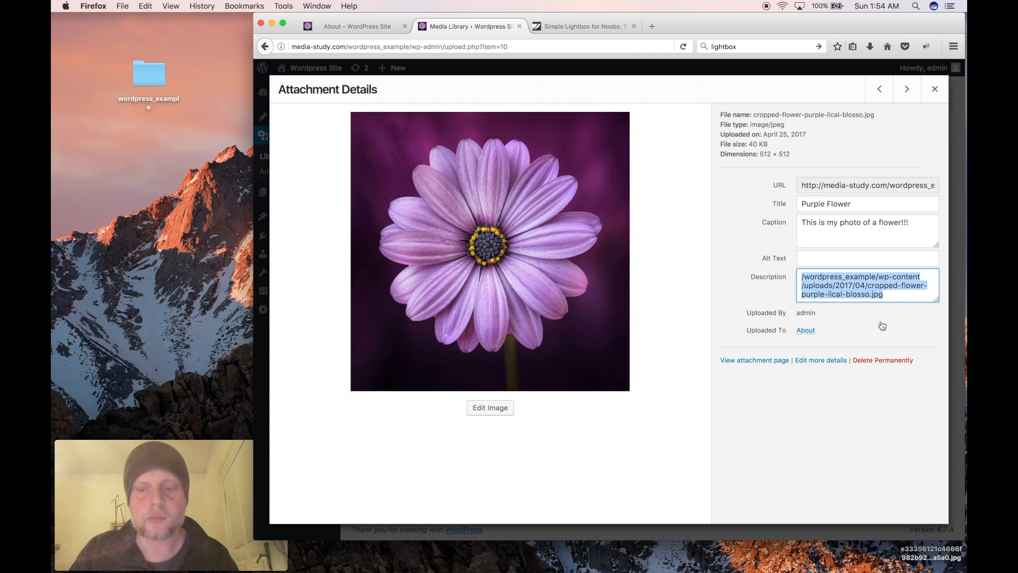
type("P")
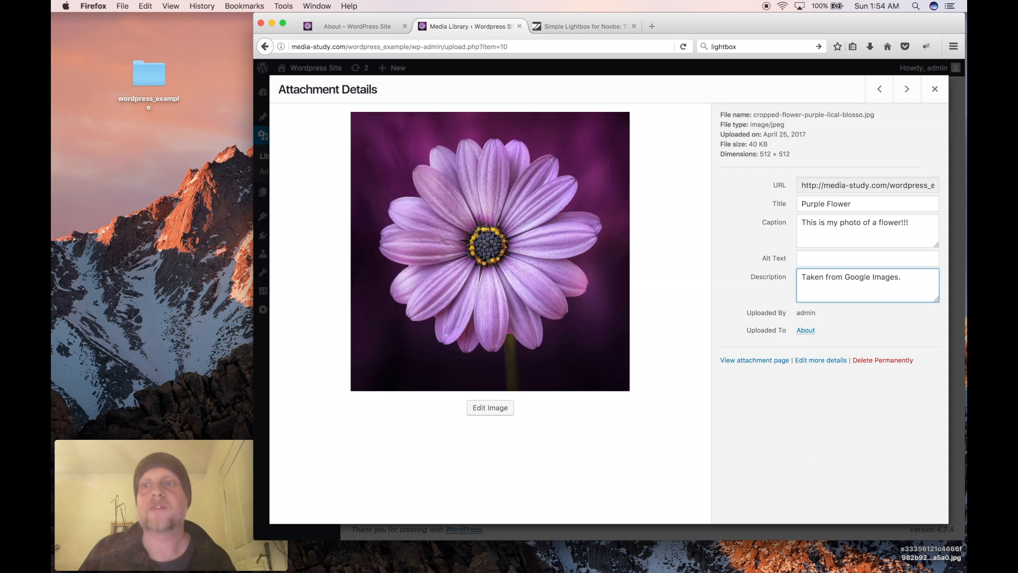
Give the image the alt text 'flower' and close the image details.
left_click(823, 258)
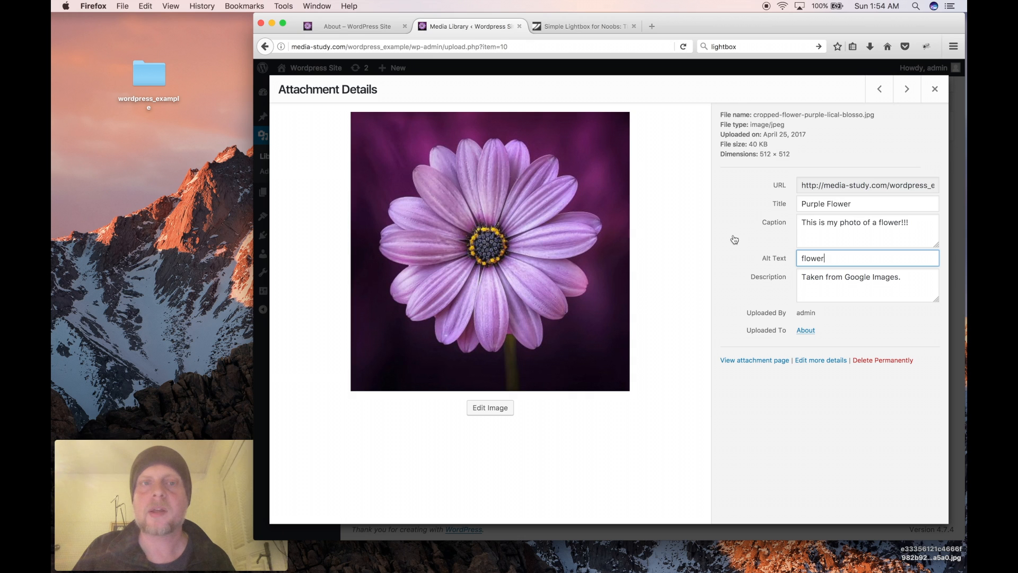
left_click(933, 90)
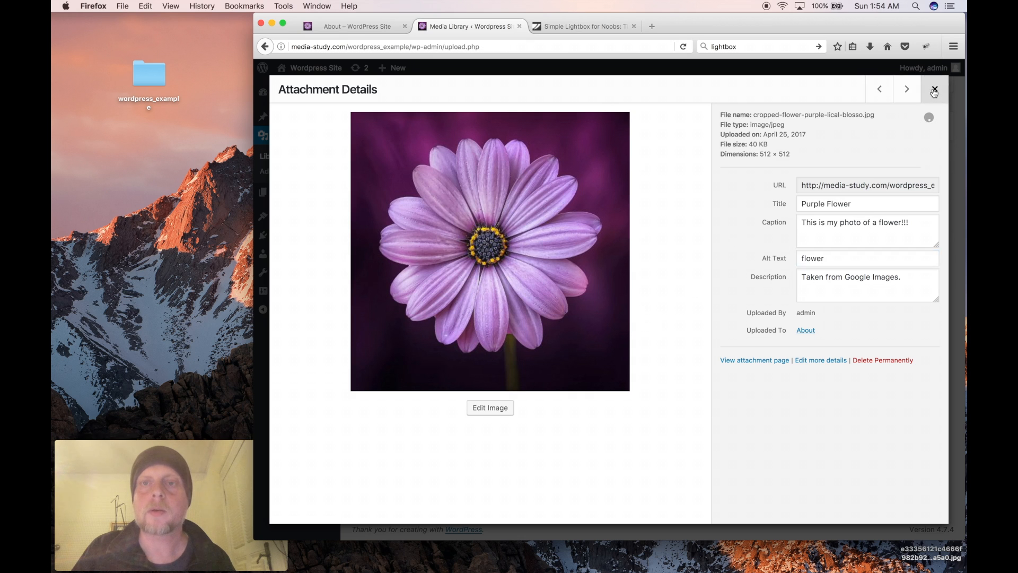
left_click(636, 280)
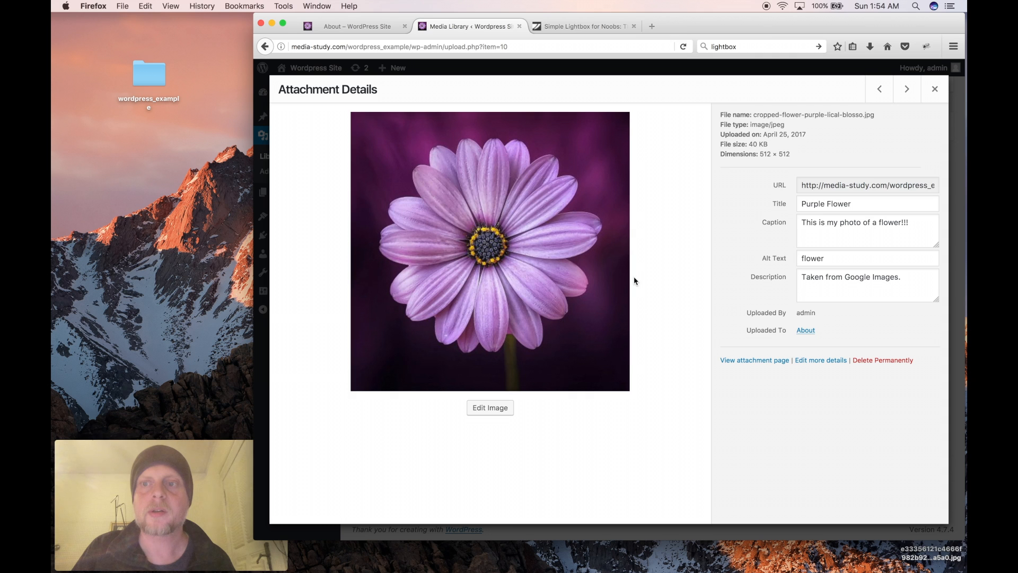
left_click(934, 89)
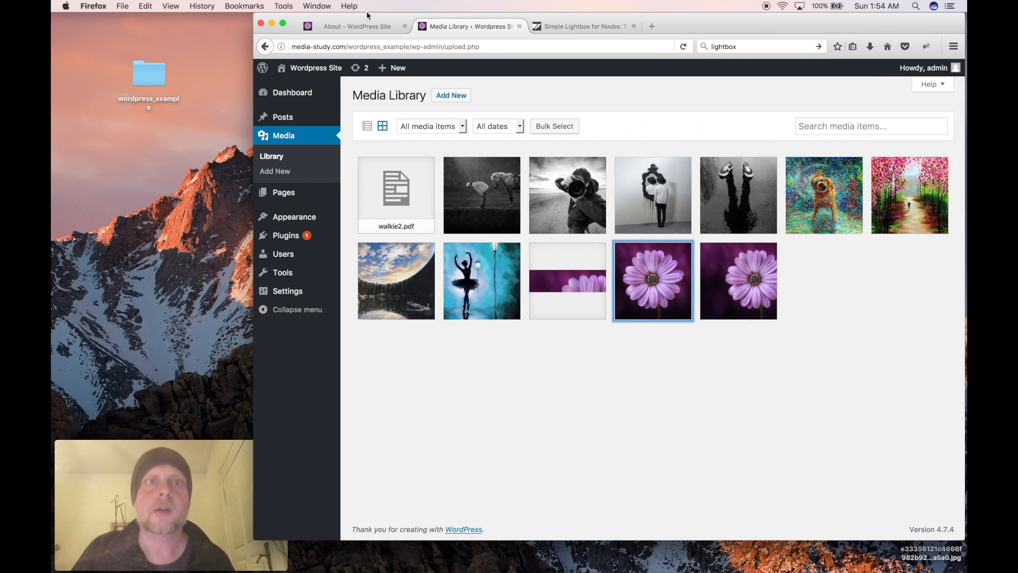
left_click(353, 28)
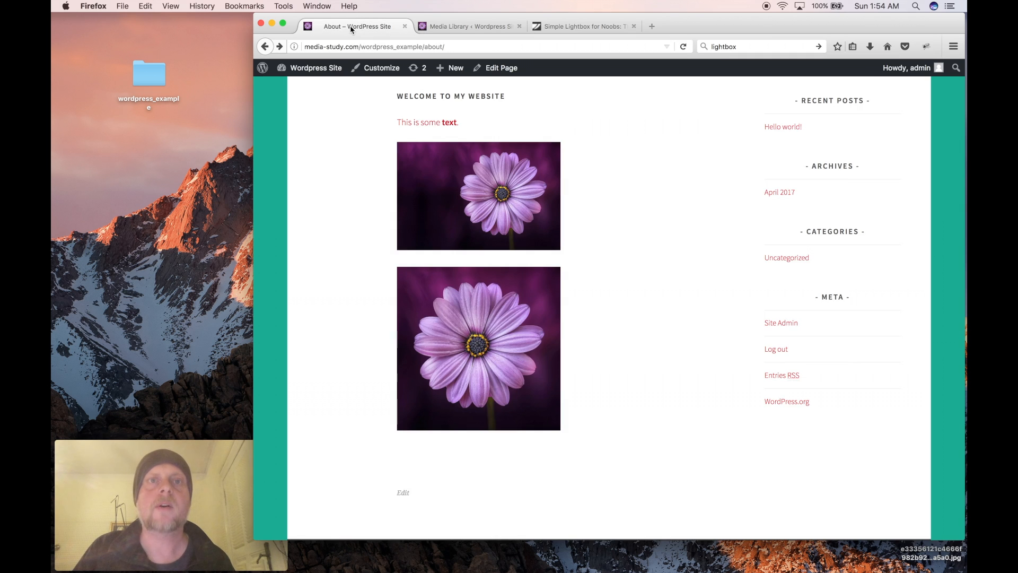
left_click(683, 46)
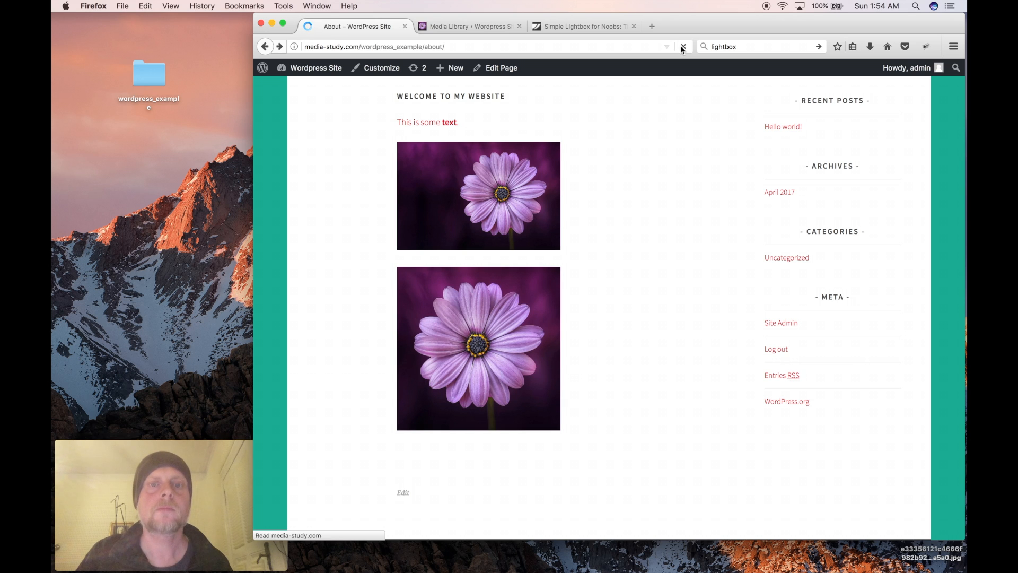
left_click(468, 324)
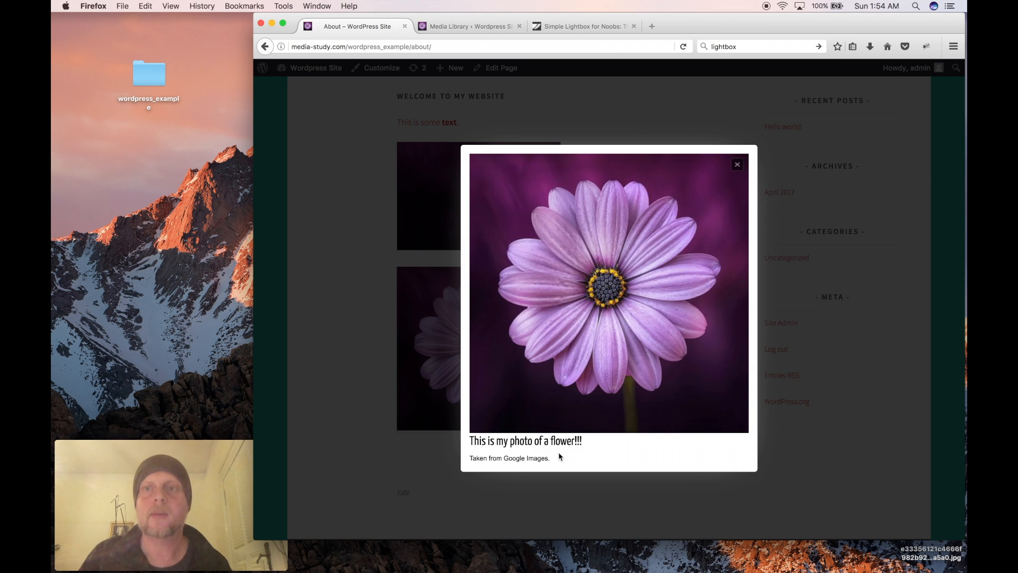
left_click(743, 161)
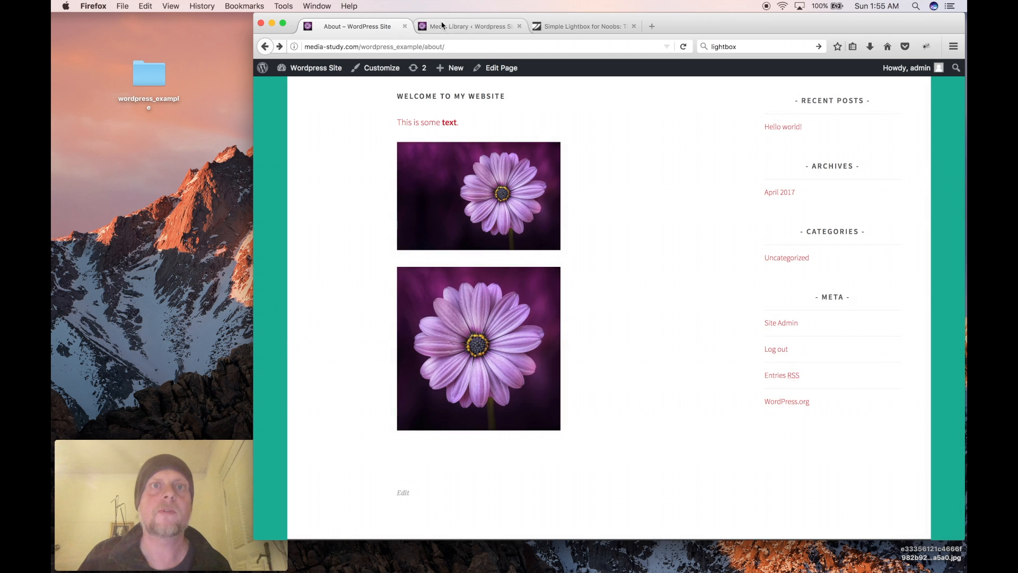
left_click(442, 25)
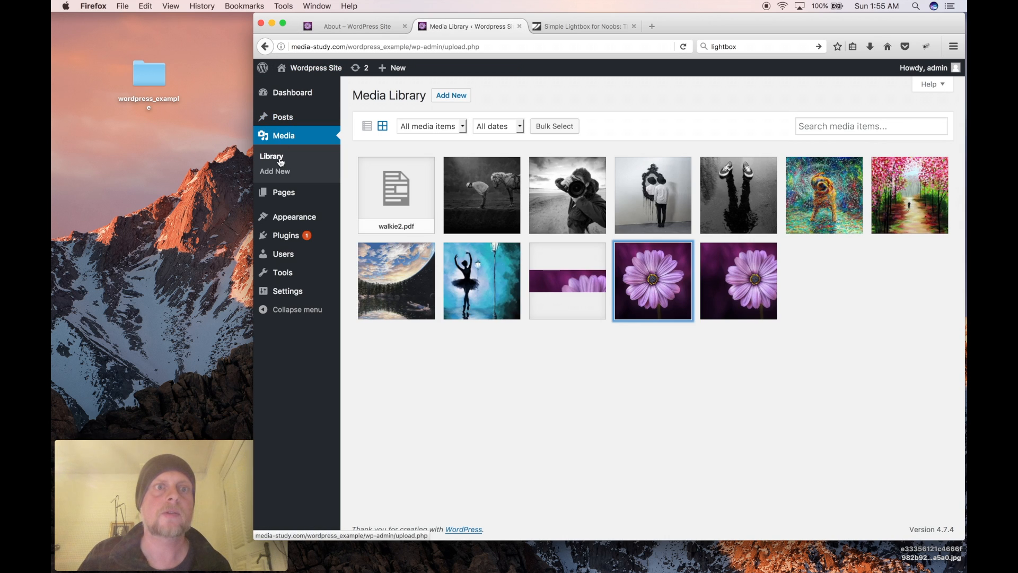
left_click(653, 275)
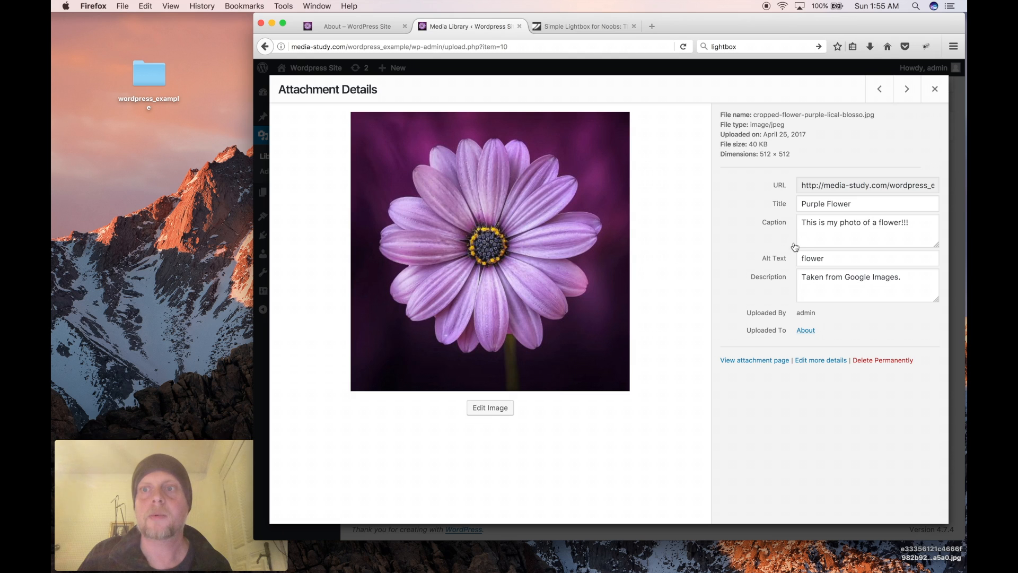
left_click_drag(909, 223, 789, 222)
left_click(848, 204)
left_click_drag(849, 204, 791, 204)
left_click(909, 277)
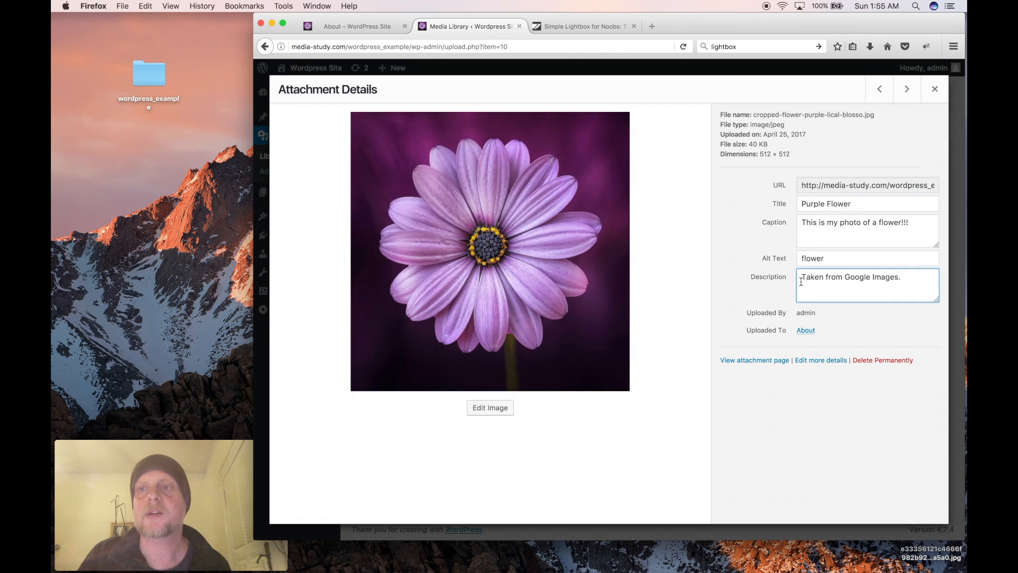
left_click(935, 91)
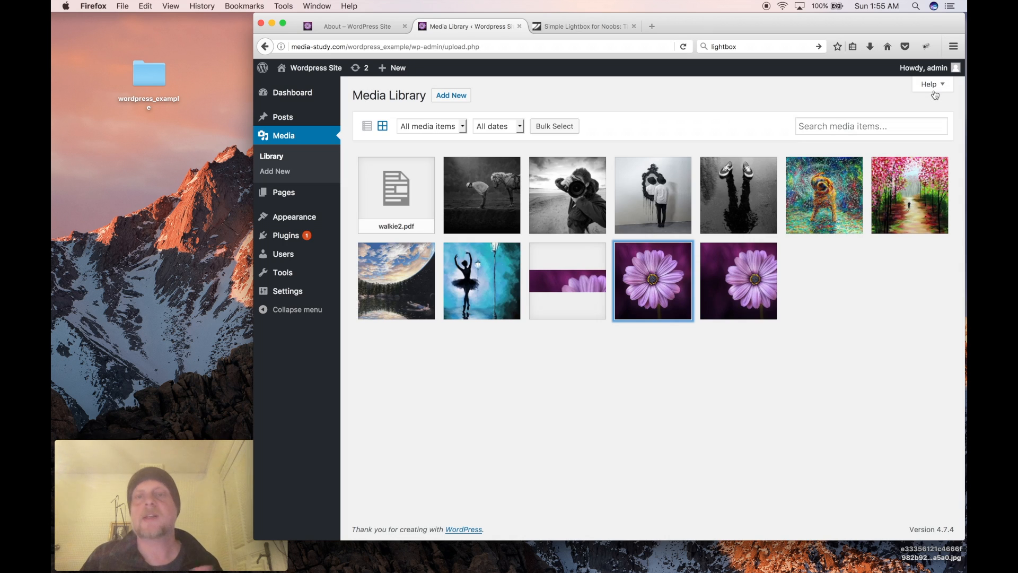
mouse_move(274, 223)
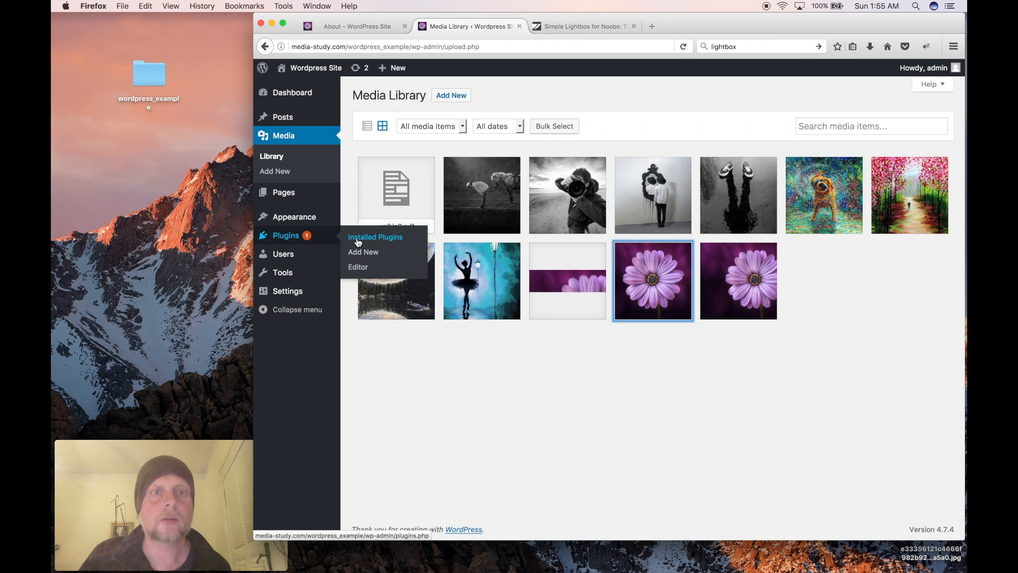
Search the plugin directory for 'lightbox', then install and activate Lightbox by Huge-IT.
left_click(358, 253)
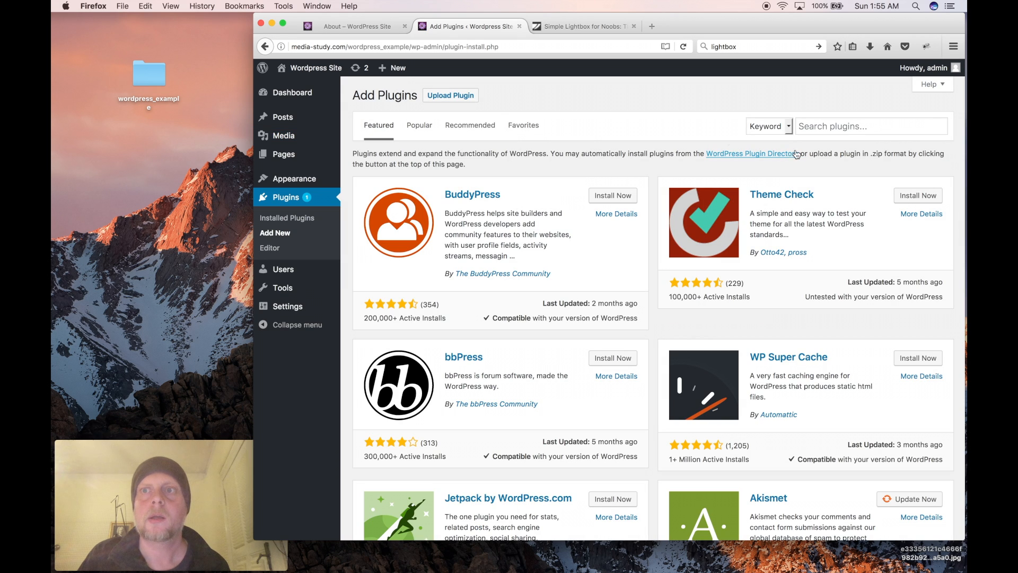
left_click(450, 95)
left_click(814, 275)
type("lig")
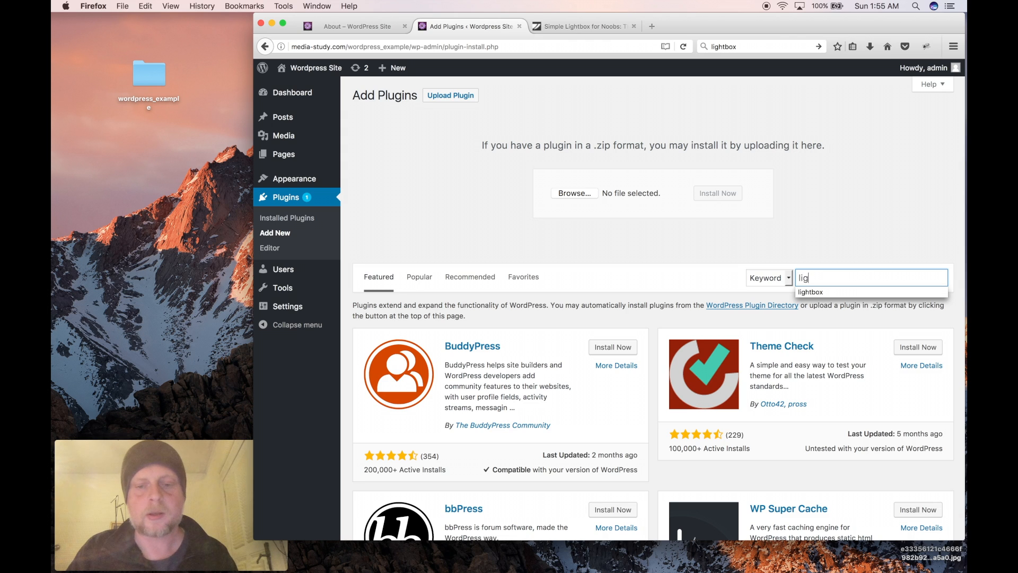
type("htbox")
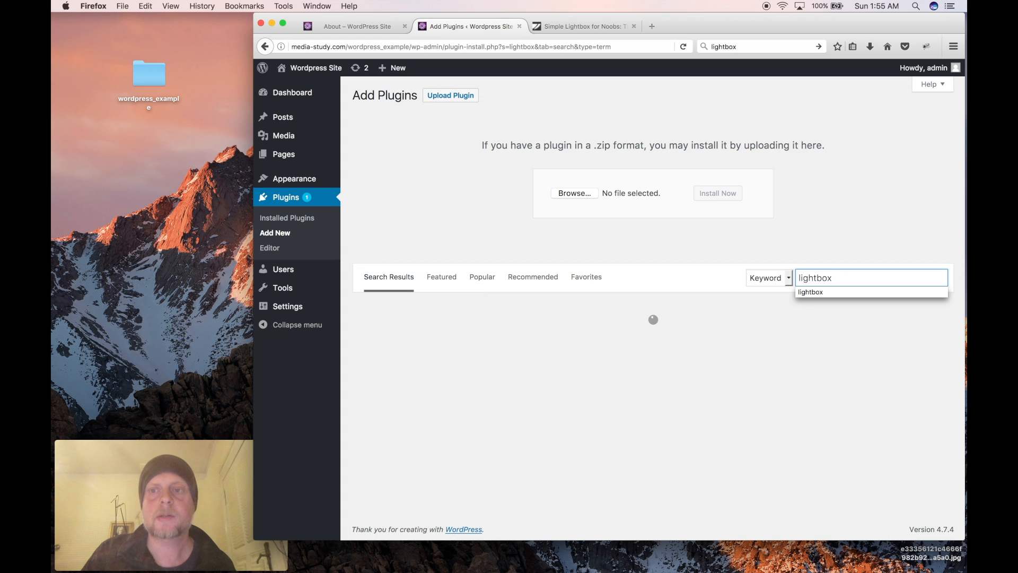
key("Return")
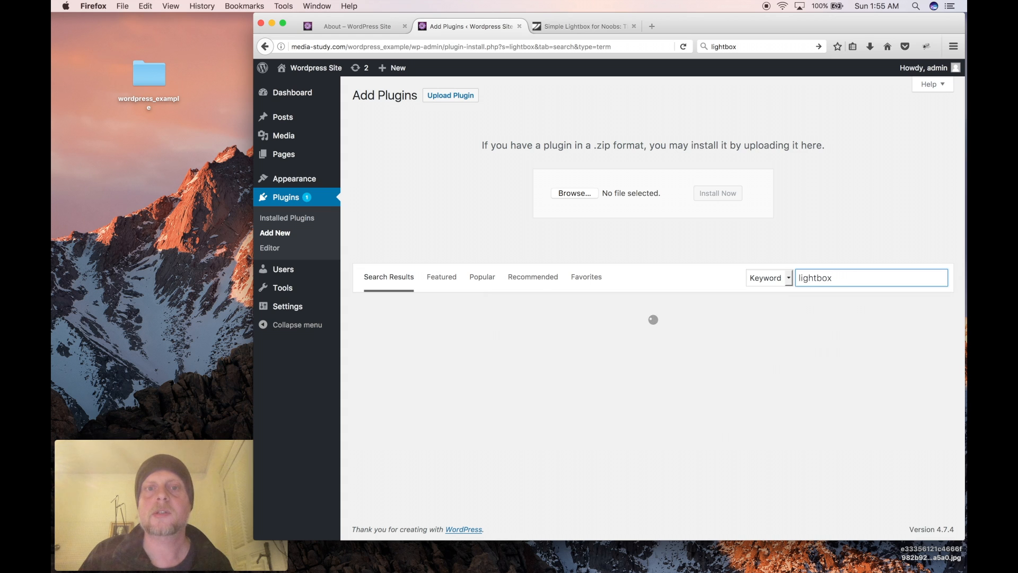
scroll(765, 313, "down", 3)
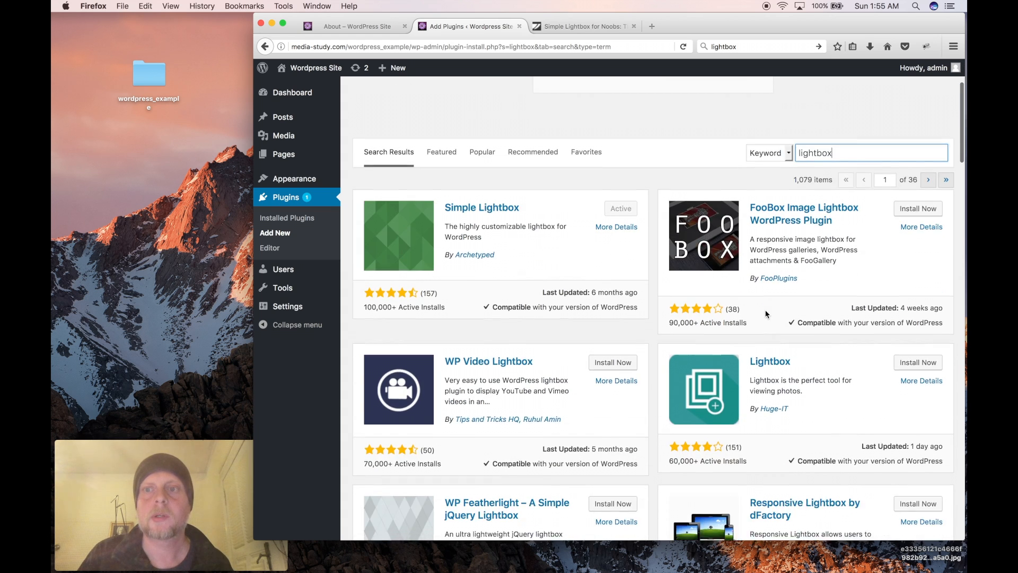
scroll(766, 313, "down", 3)
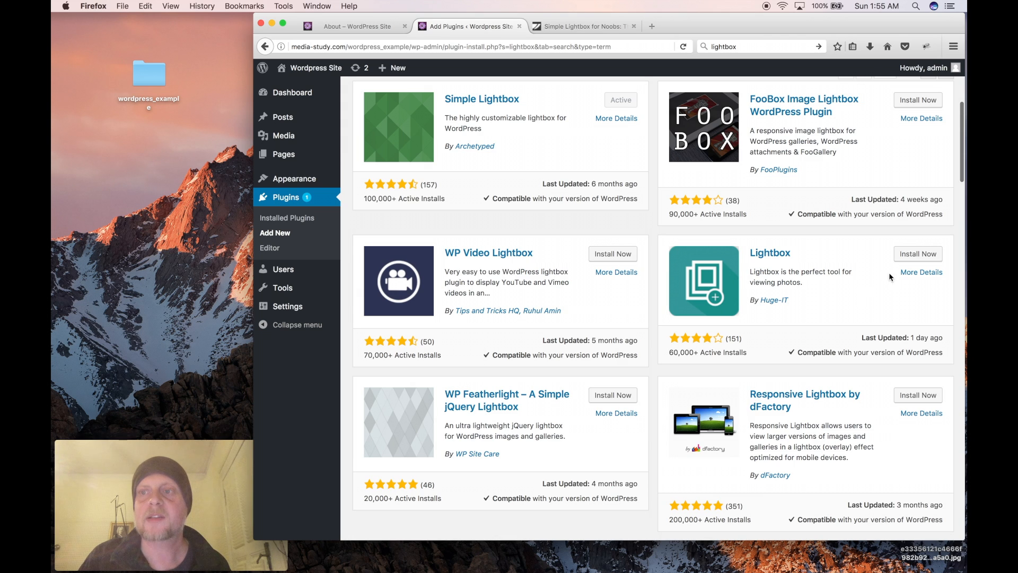
left_click(905, 254)
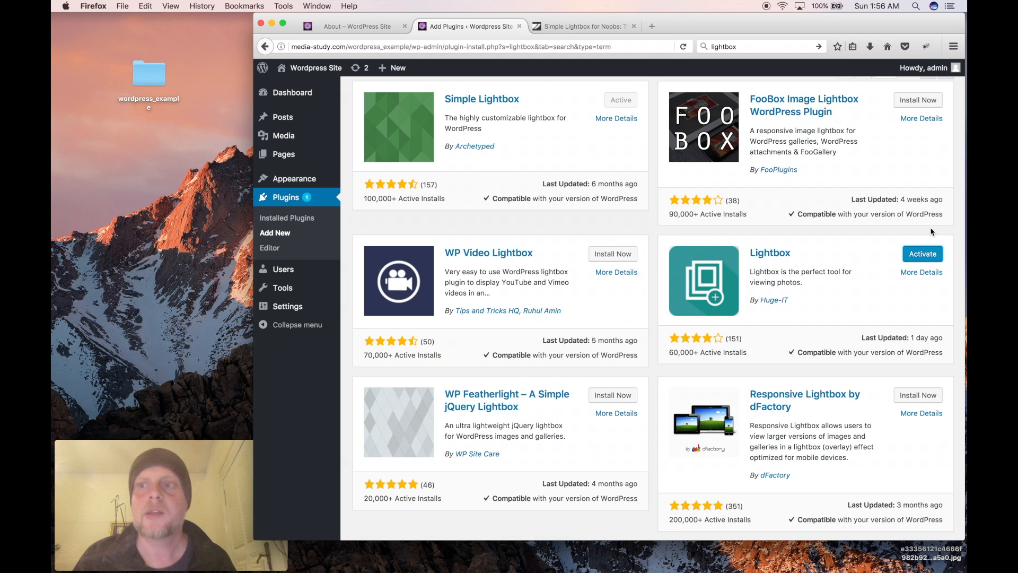
left_click(919, 255)
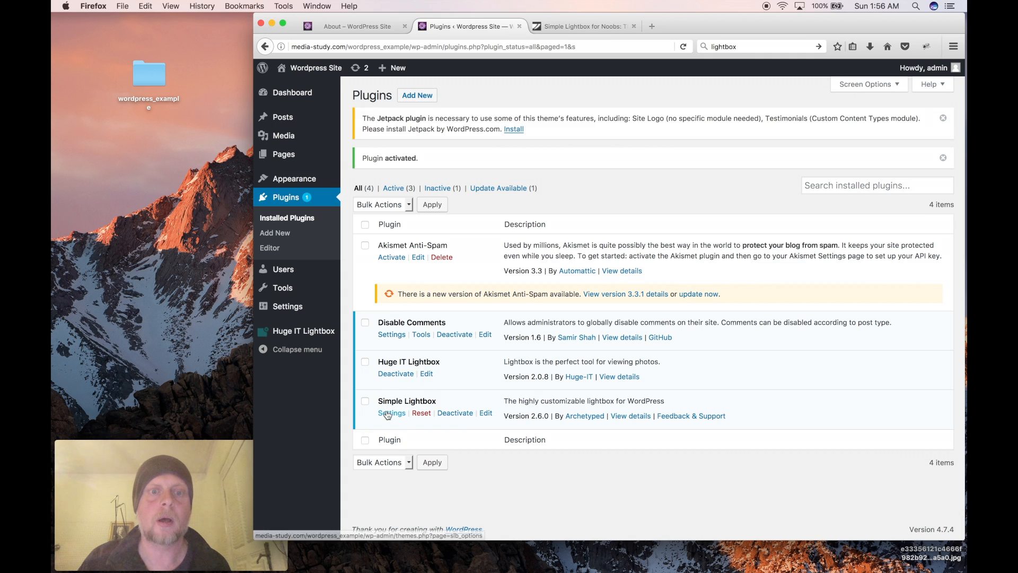
Deactivate and delete Huge IT Lightbox, then search the installed plugins for 'contact'.
left_click(391, 374)
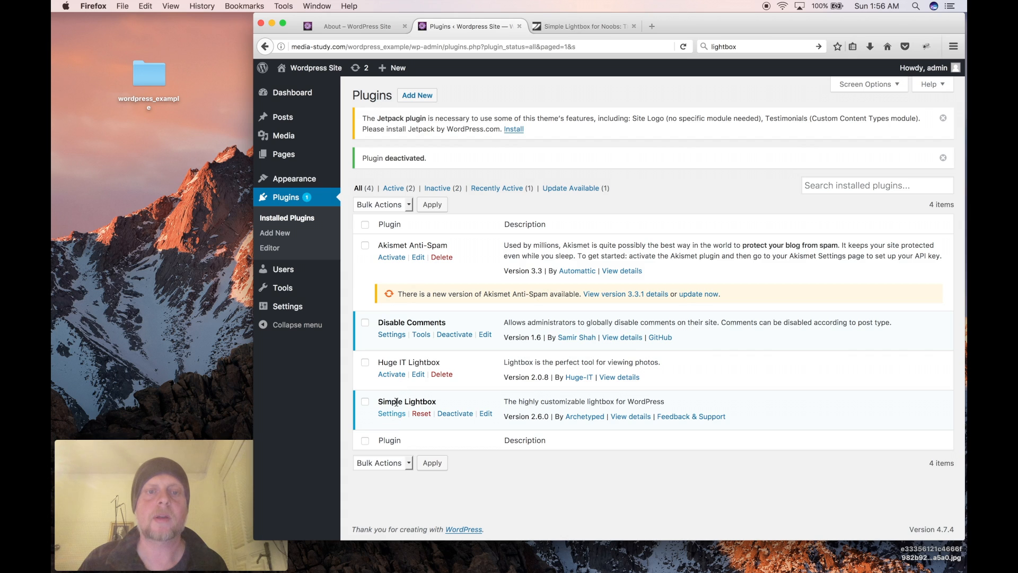
left_click(391, 375)
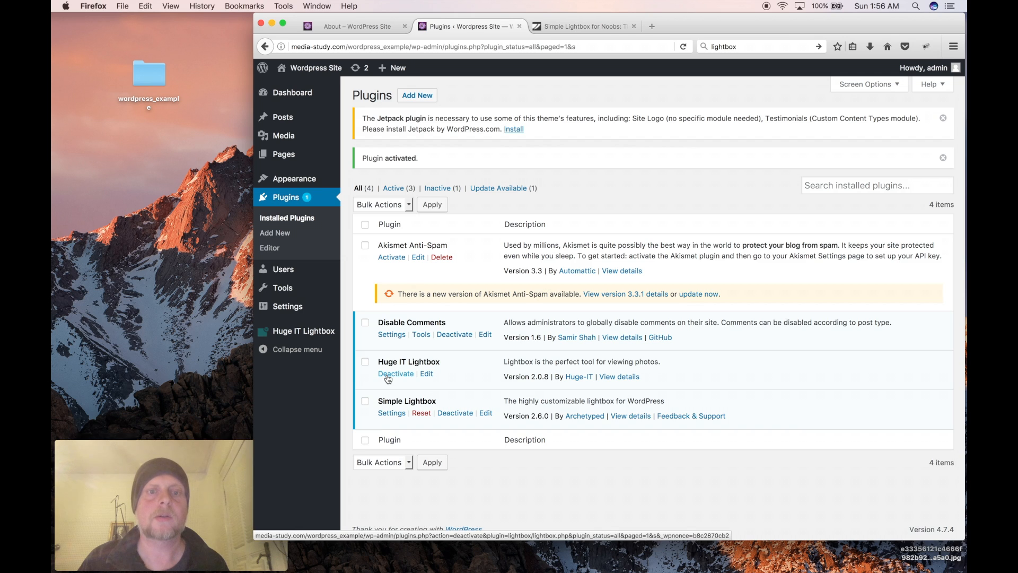
left_click(393, 373)
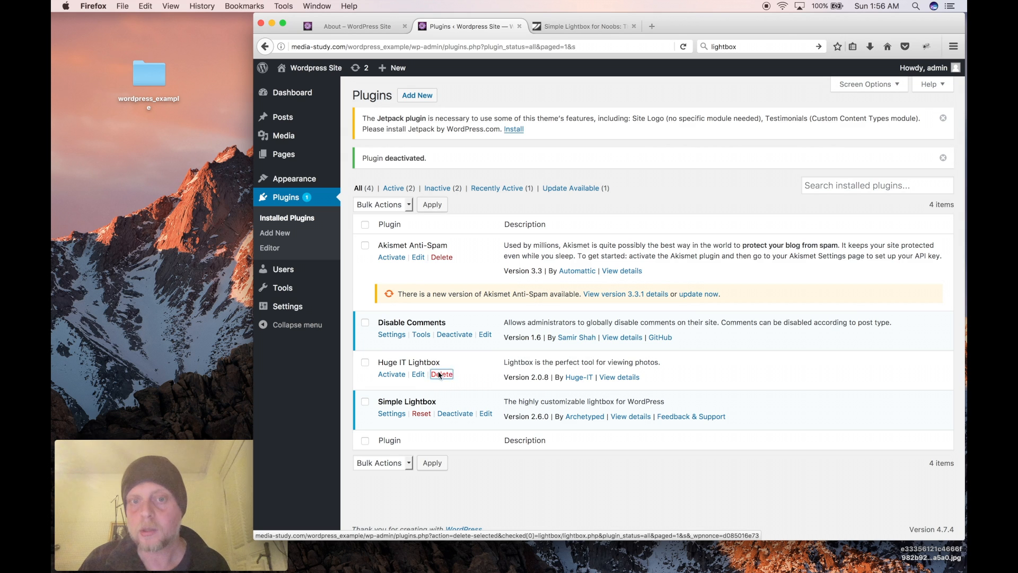
left_click(439, 374)
left_click(676, 258)
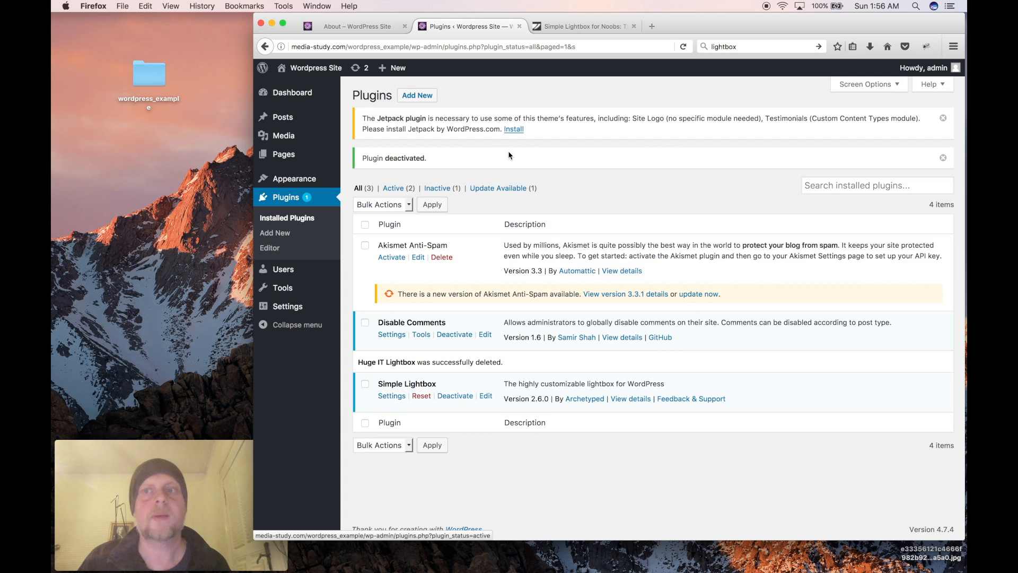
left_click(829, 185)
type("contact")
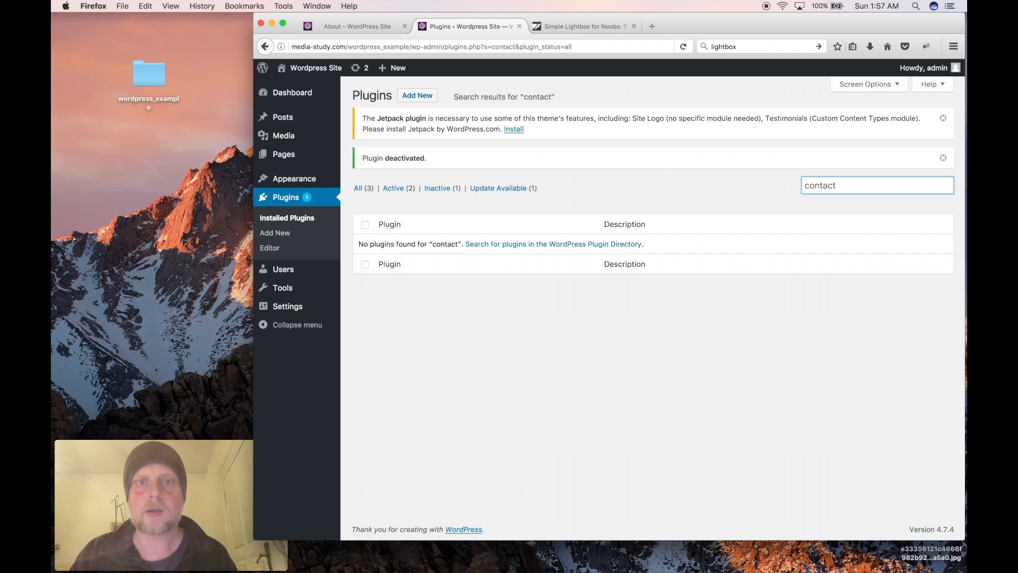
Search the plugin directory for 'contact f' and install and activate Contact Form 7 (4.7).
type("or")
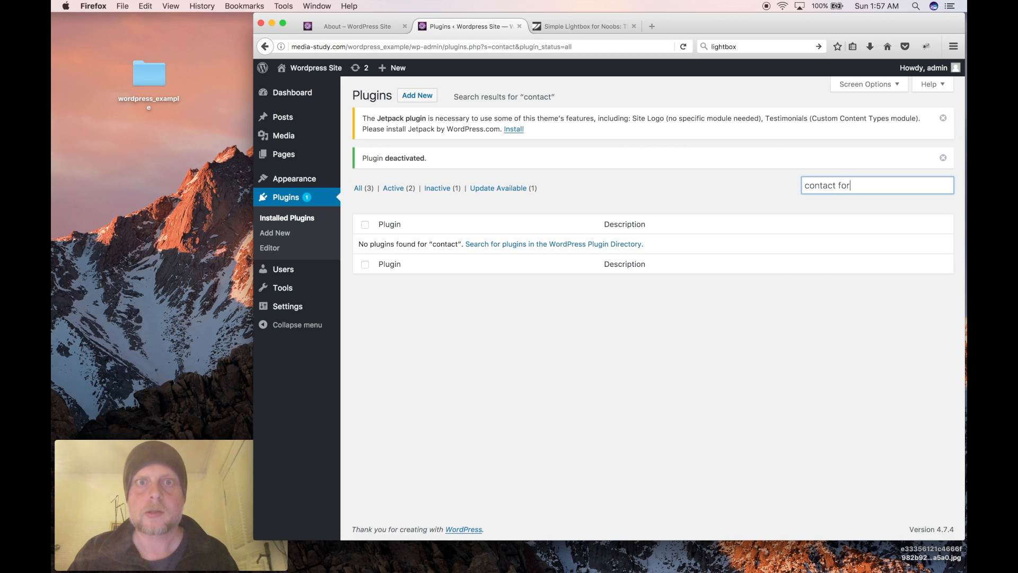
left_click(414, 97)
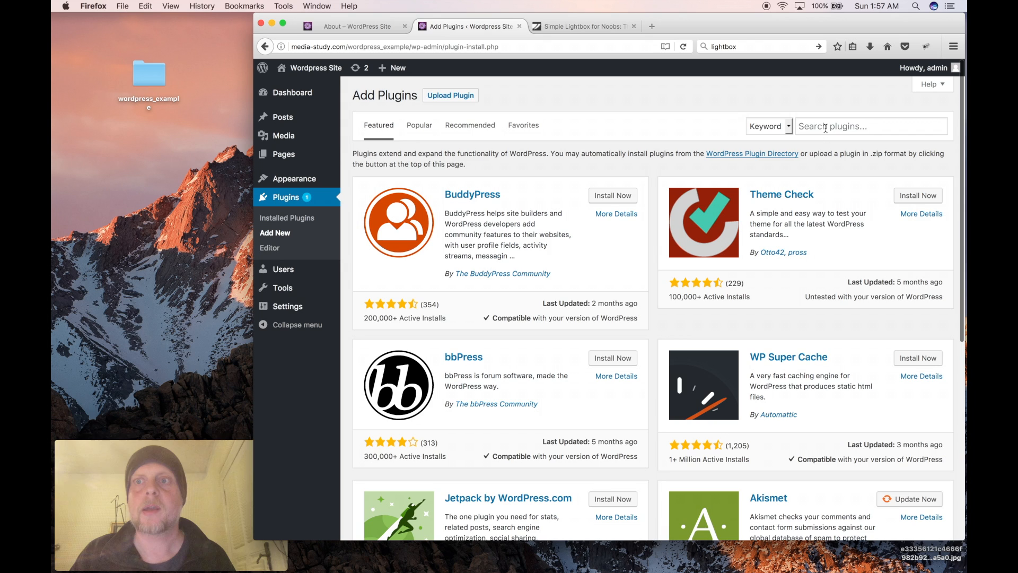
left_click(826, 128)
type("contact form")
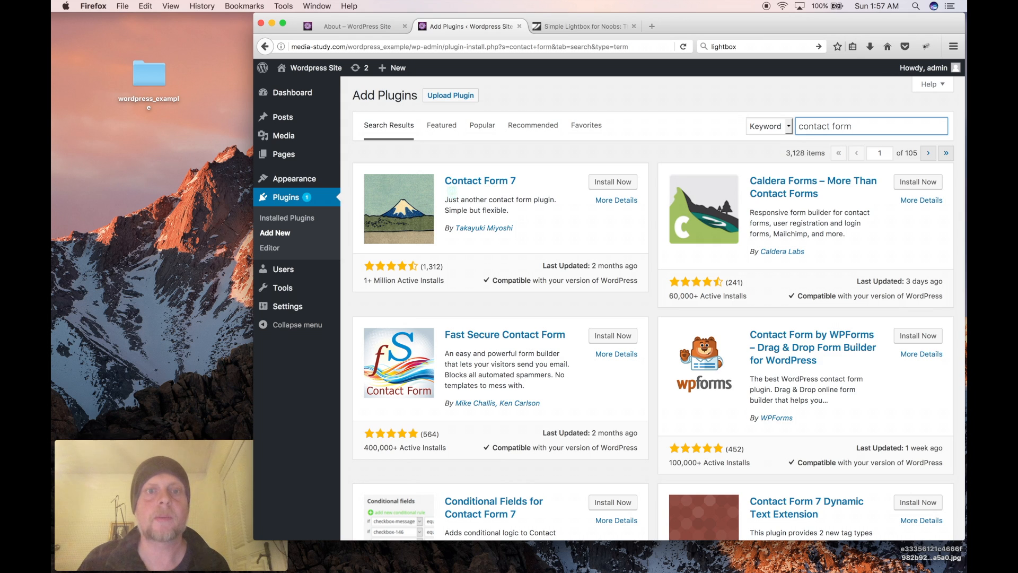
left_click(604, 186)
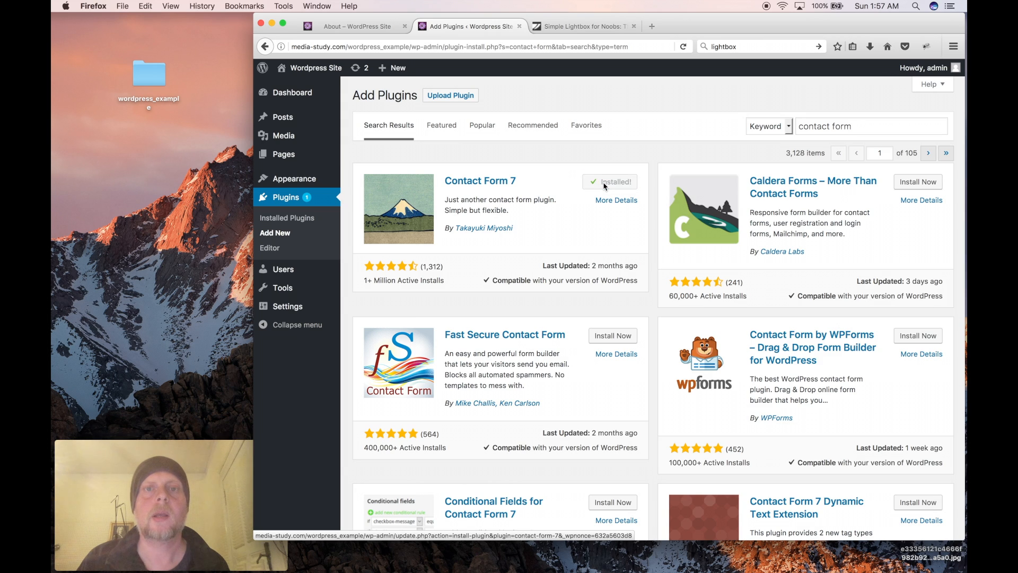
left_click(615, 183)
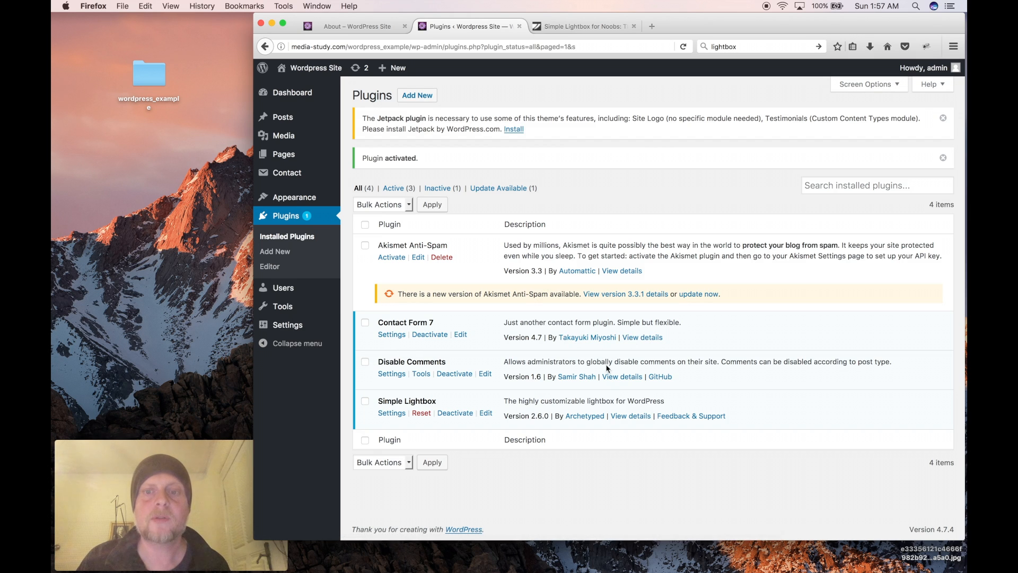
left_click(642, 338)
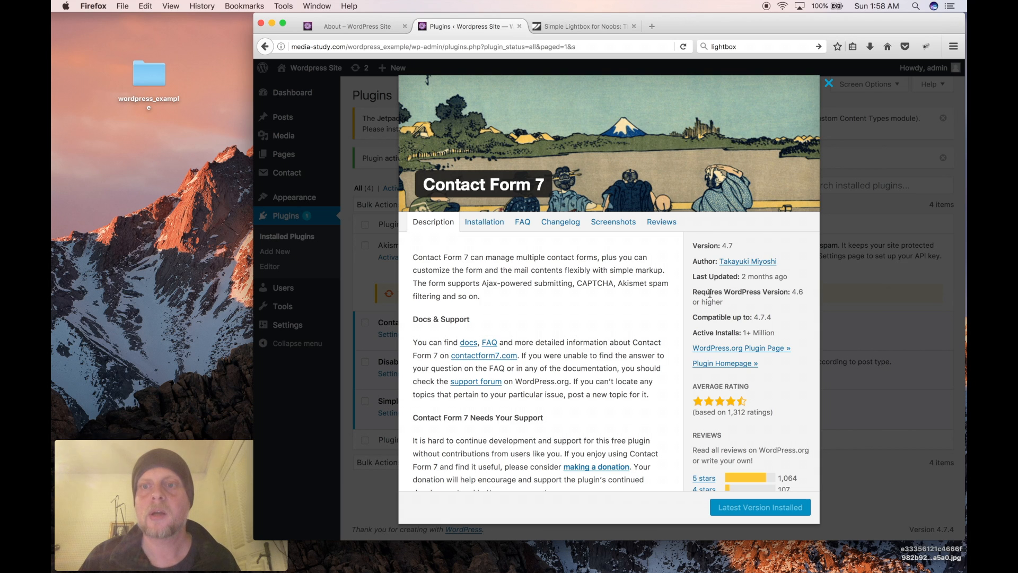
left_click_drag(694, 292, 734, 297)
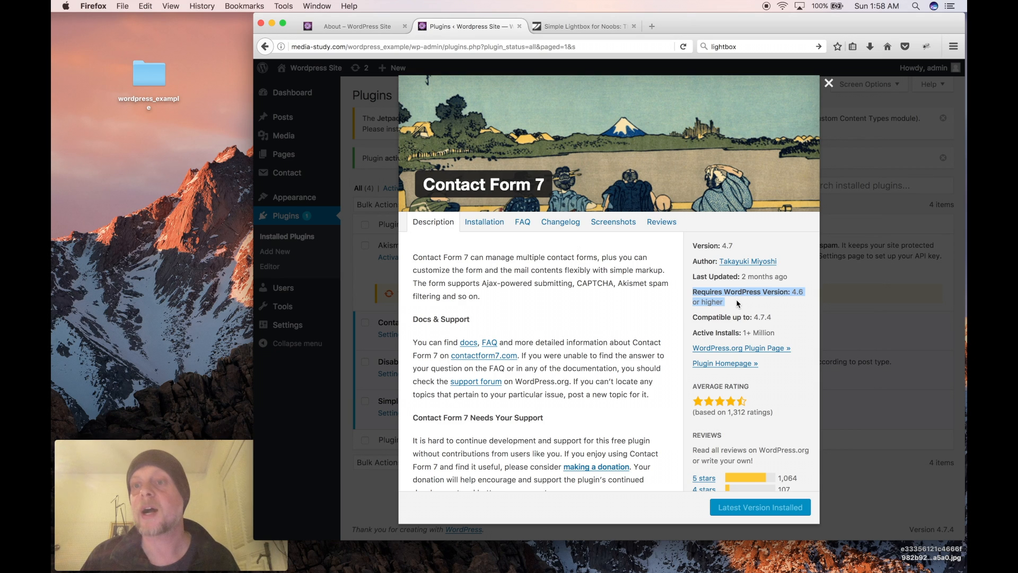
left_click(735, 298)
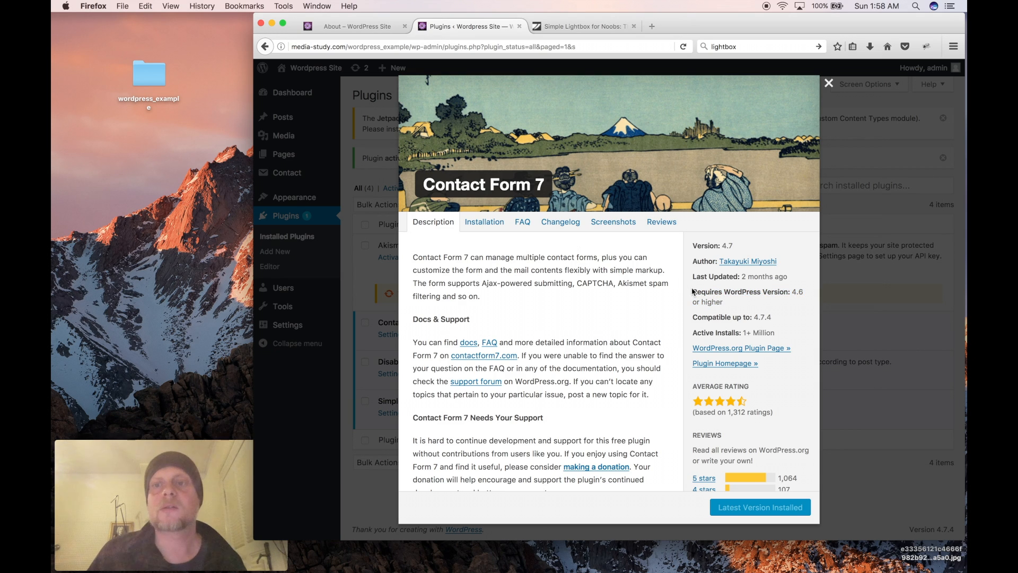
left_click_drag(693, 292, 732, 302)
left_click(737, 301)
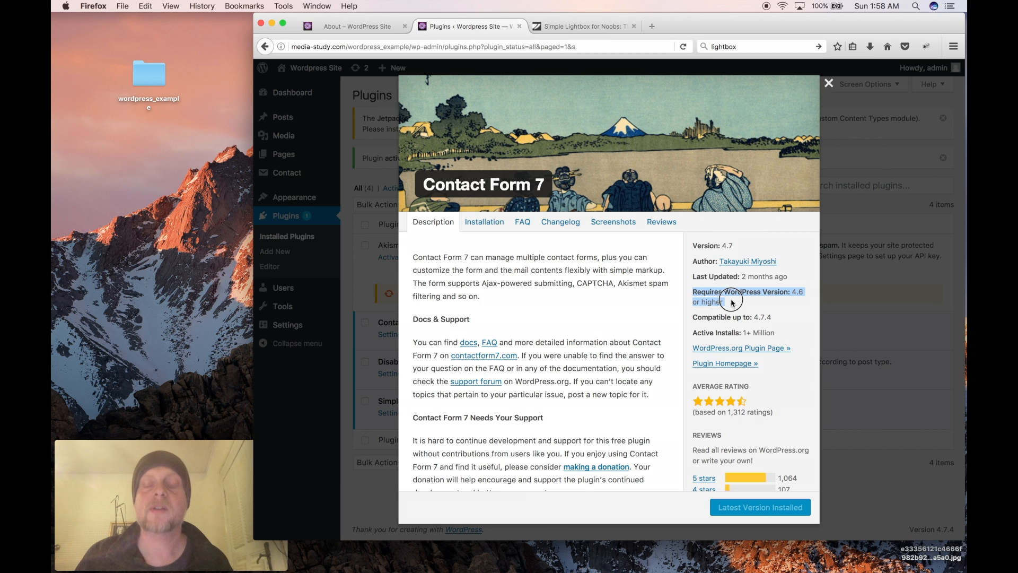
left_click(729, 303)
left_click_drag(692, 292, 726, 303)
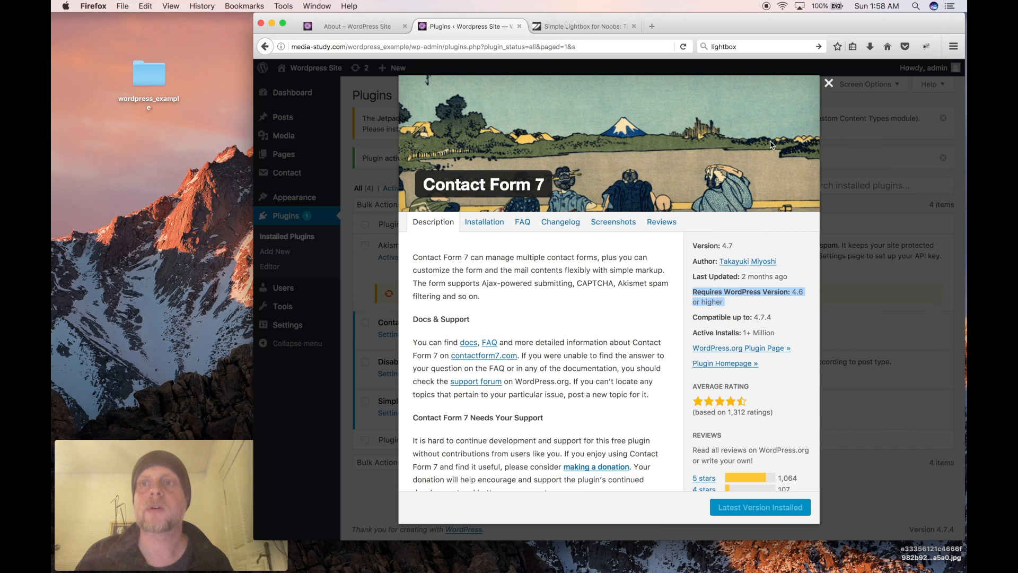
left_click(829, 85)
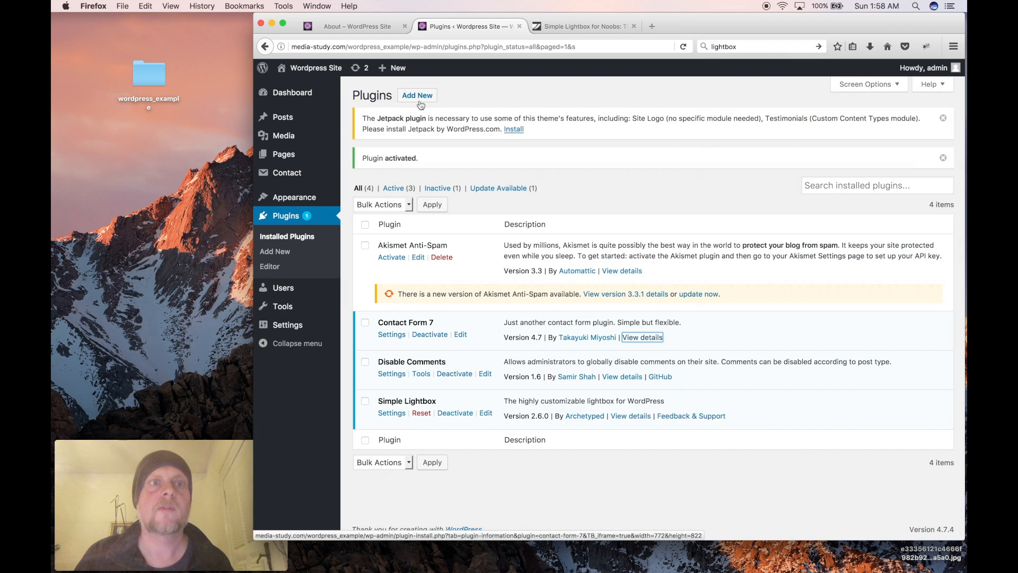
Go from the dashboard to the plugins list and open Contact Form 7's settings.
left_click(290, 94)
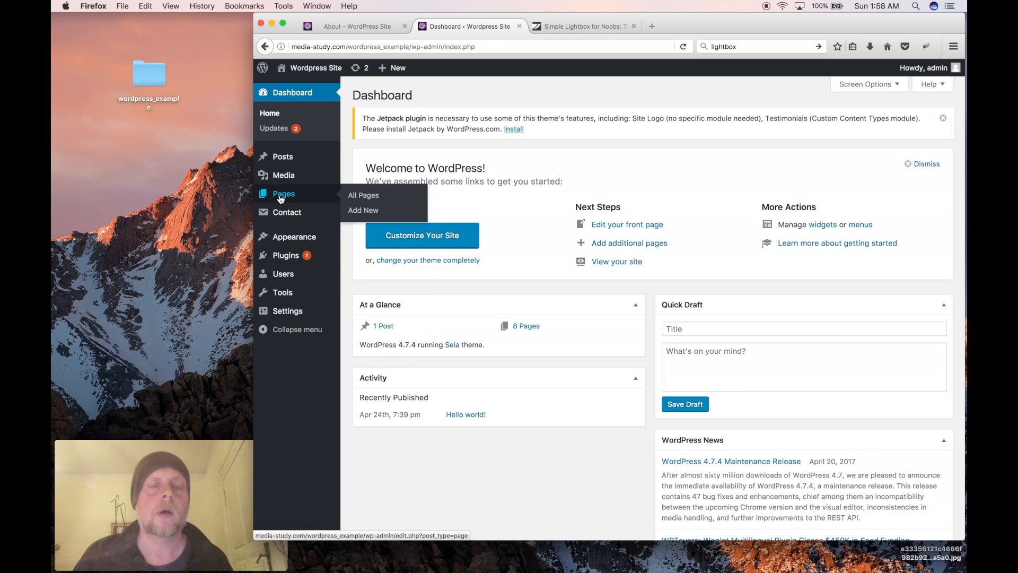
left_click(293, 258)
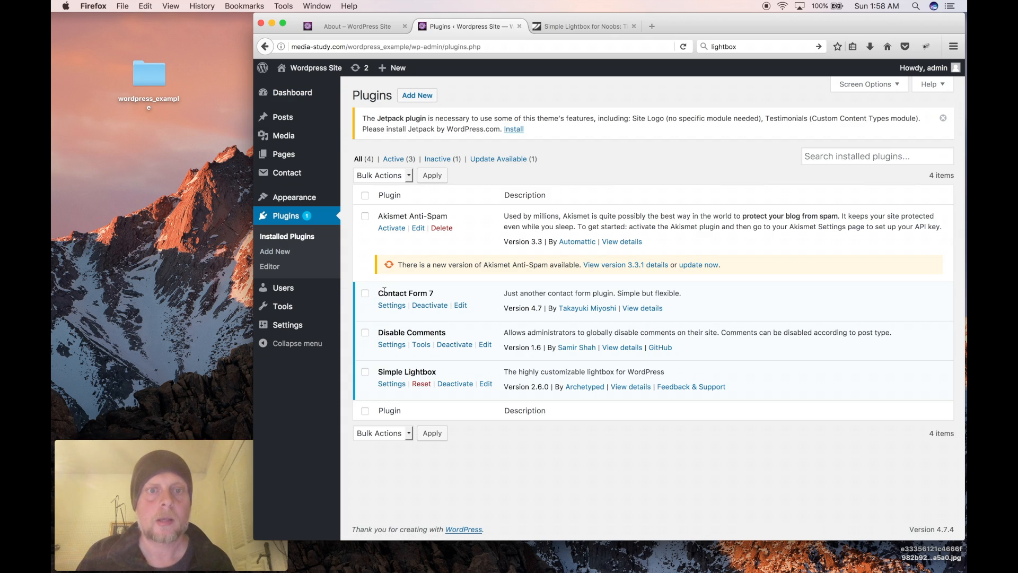
left_click(385, 306)
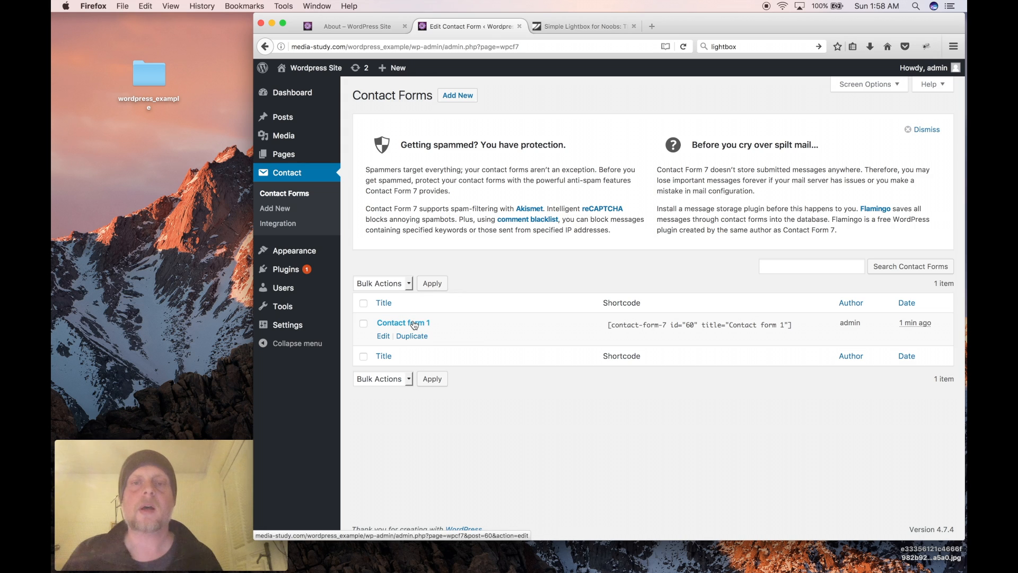
Select Contact form 1's shortcode text, then open the form for editing.
left_click(606, 325)
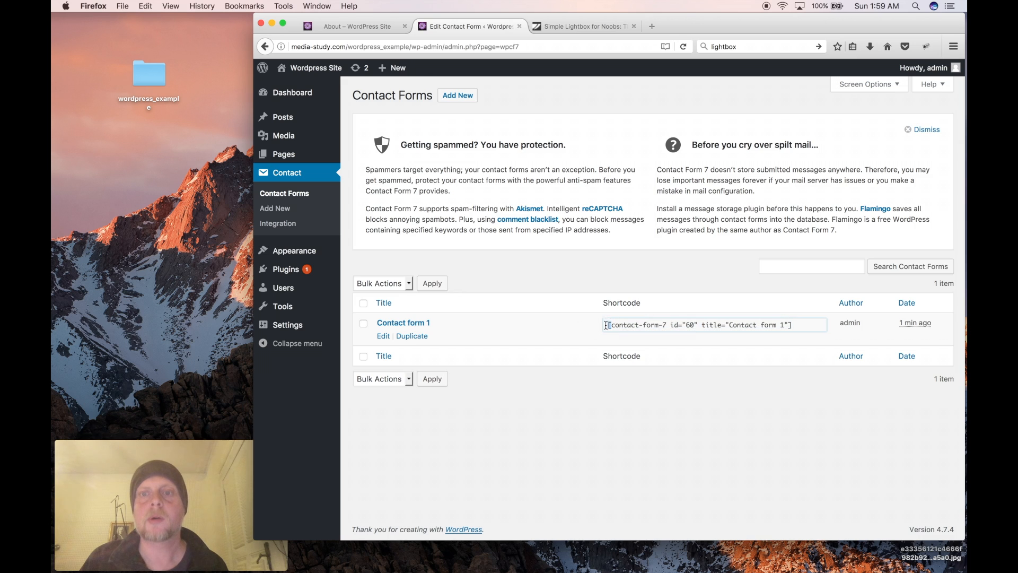
left_click(585, 329)
left_click(774, 324)
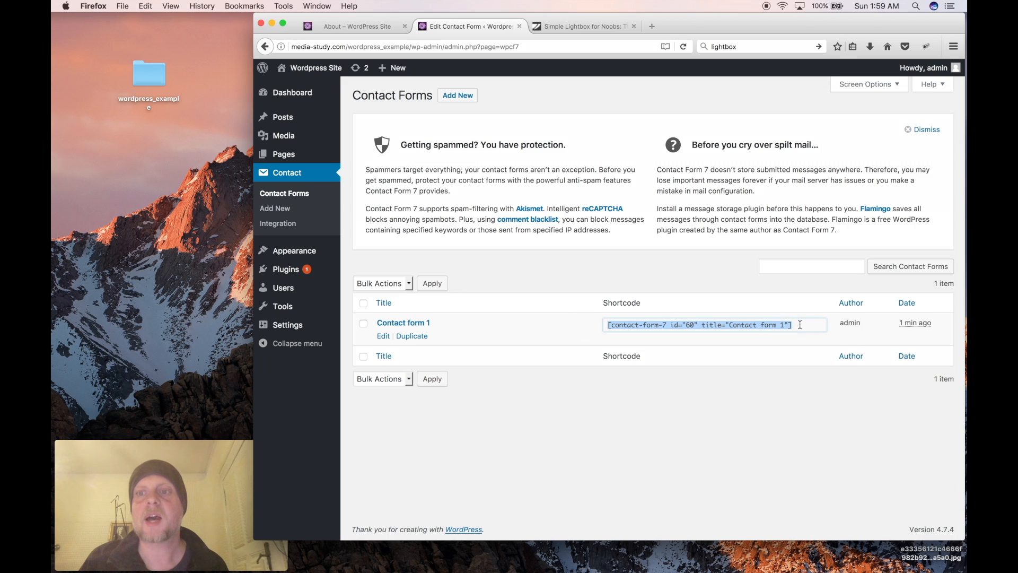
left_click(800, 325)
left_click_drag(800, 325, 619, 315)
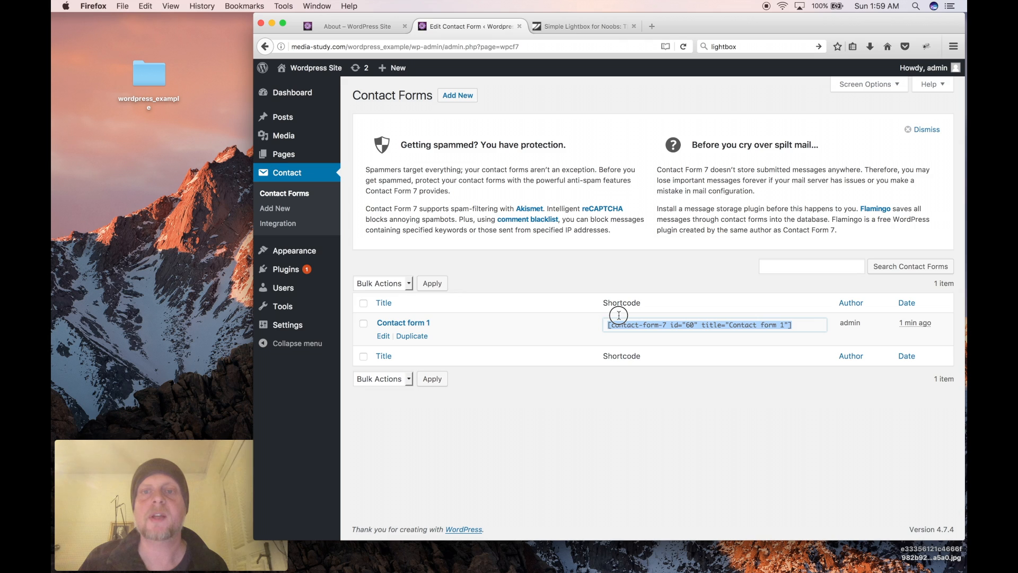
left_click(468, 336)
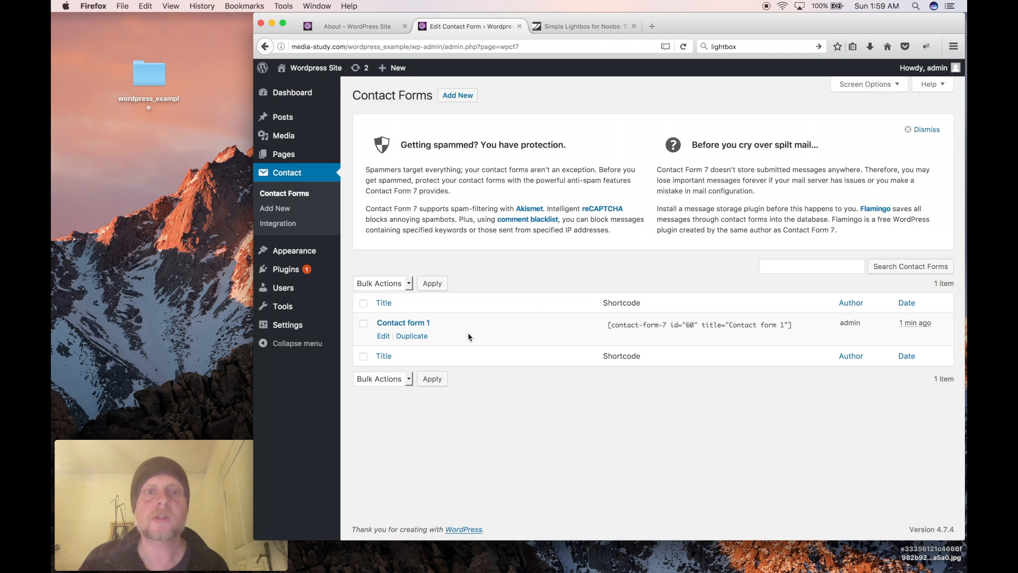
left_click(382, 338)
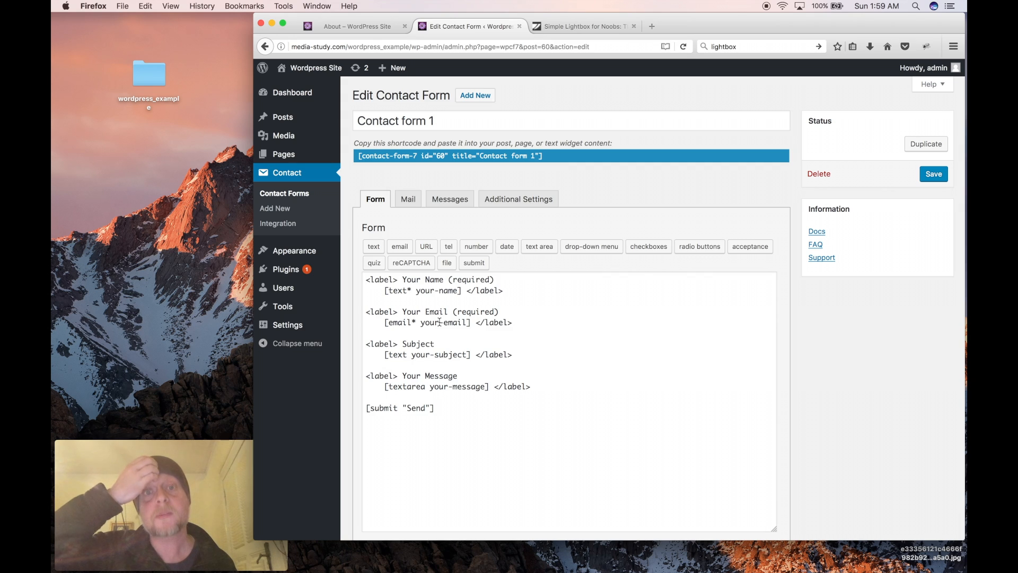
Rename the form labels 'Your Name' to 'Full Name' and 'Your Email' to 'Email Address'.
left_click_drag(384, 290, 456, 291)
left_click_drag(379, 322, 435, 322)
left_click(383, 388)
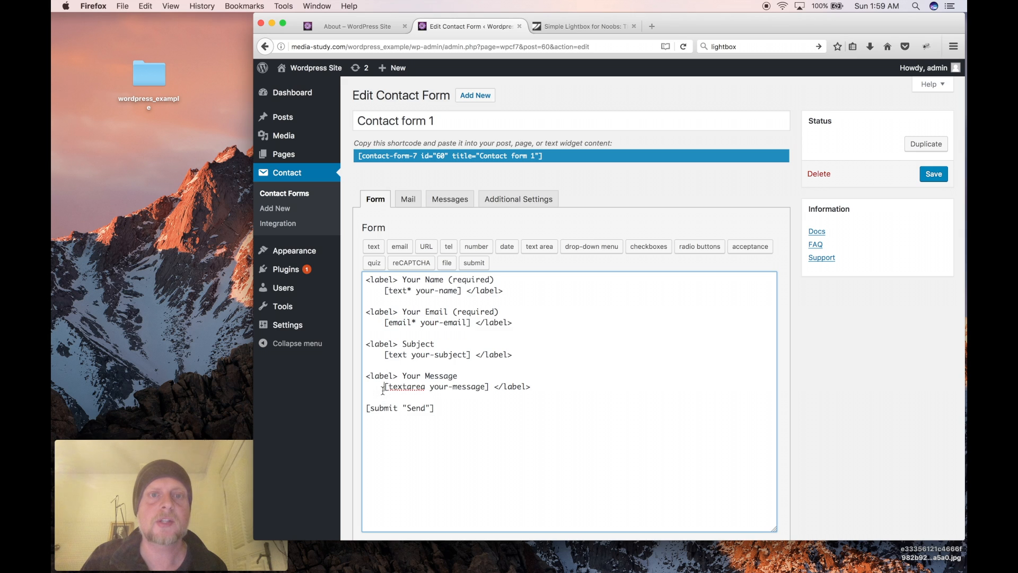
left_click_drag(444, 279, 405, 279)
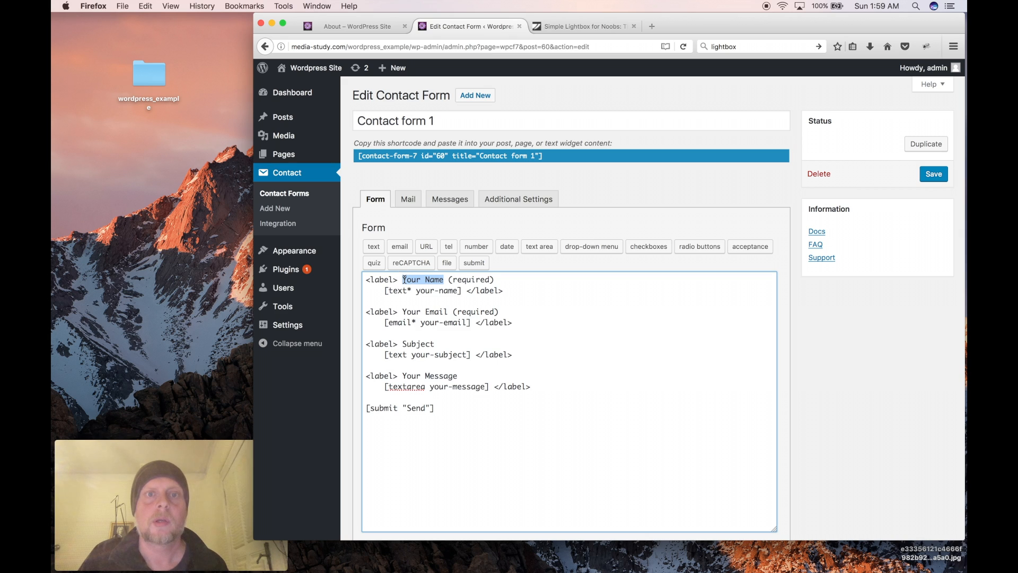
type("Fu")
type("ll N")
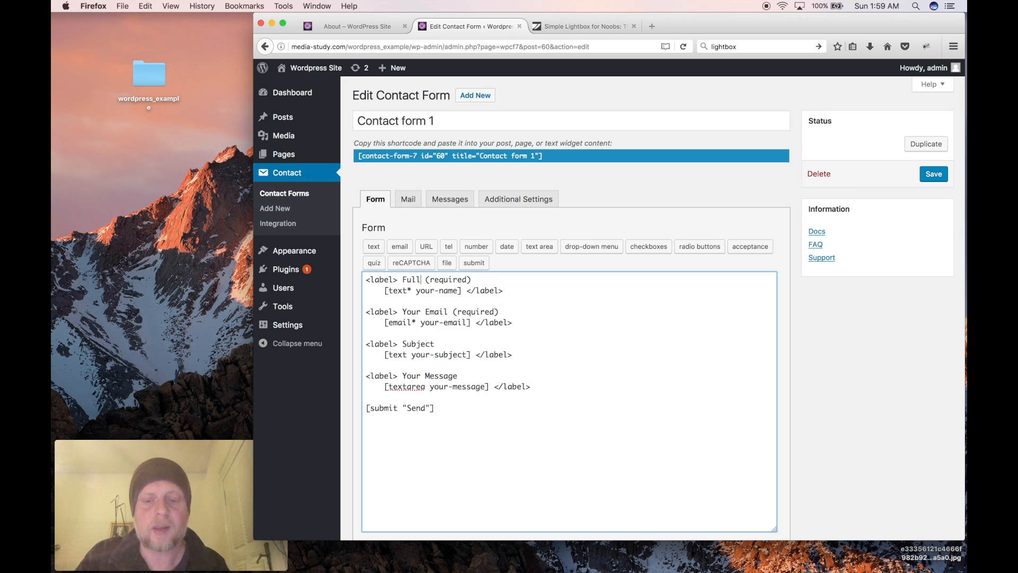
type("ame")
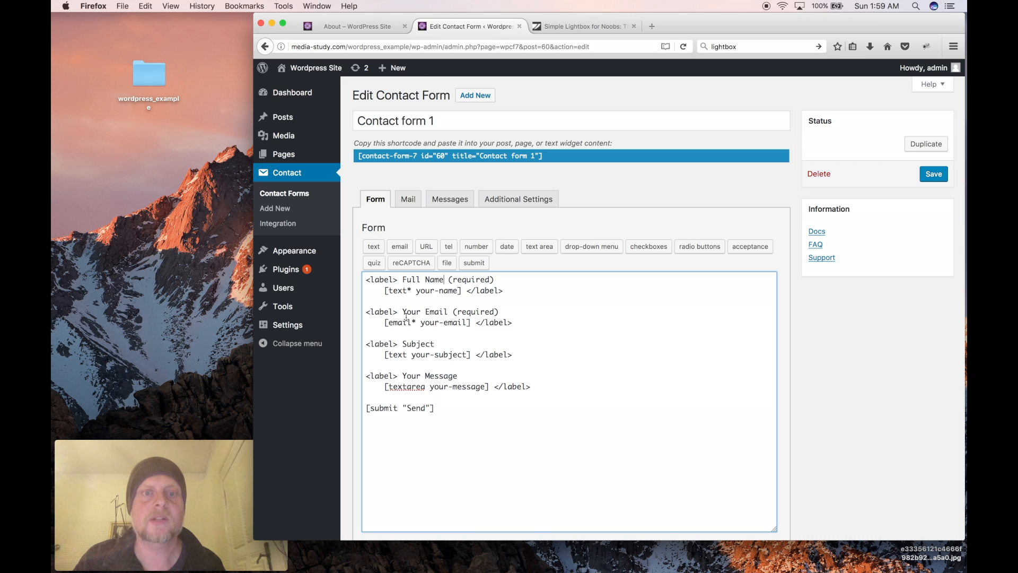
left_click_drag(422, 313, 403, 313)
key("BackSpace")
left_click(426, 312)
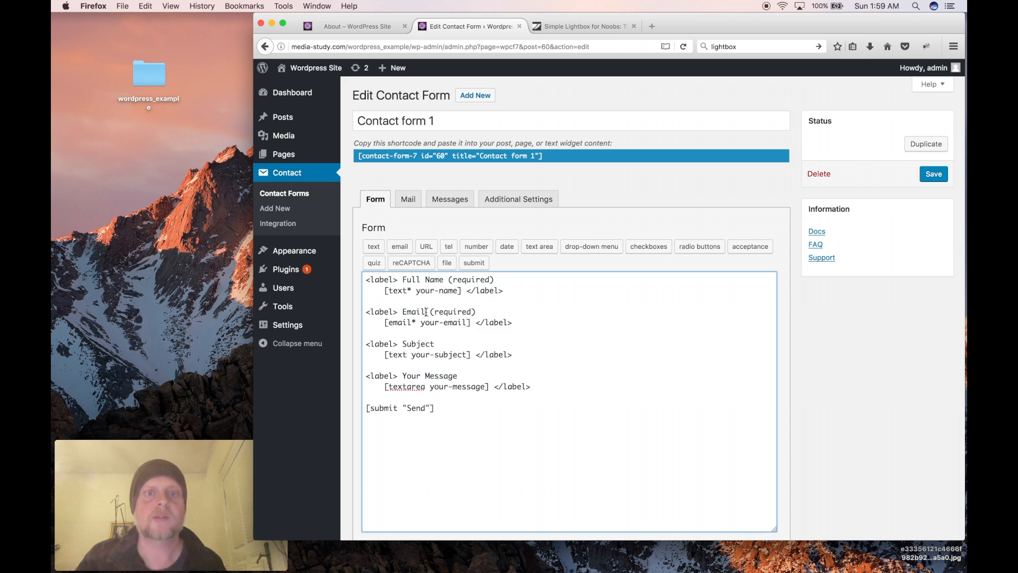
type("Address")
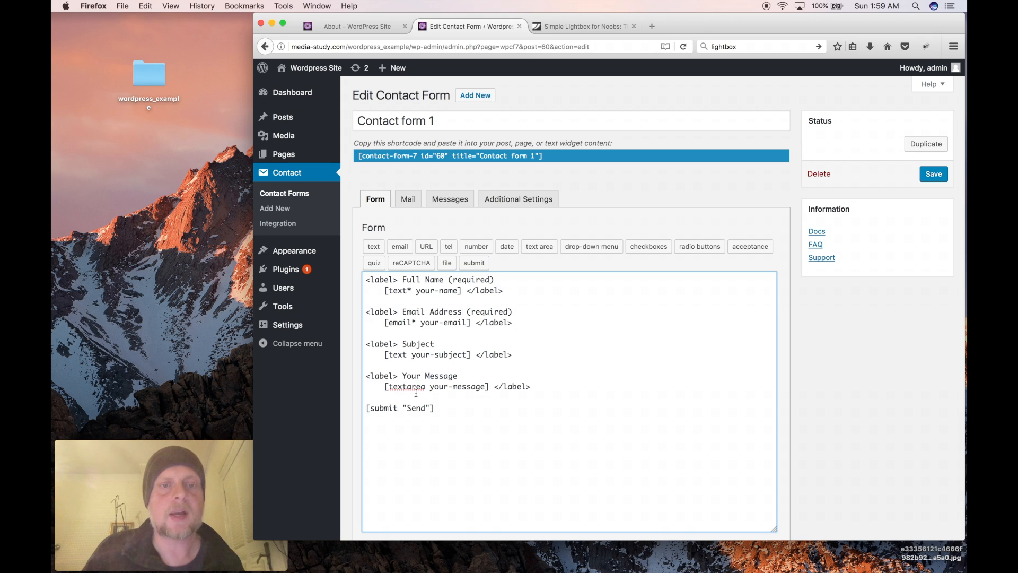
Delete the Your Message field, restore it with undo, and save the form.
left_click_drag(540, 387, 357, 377)
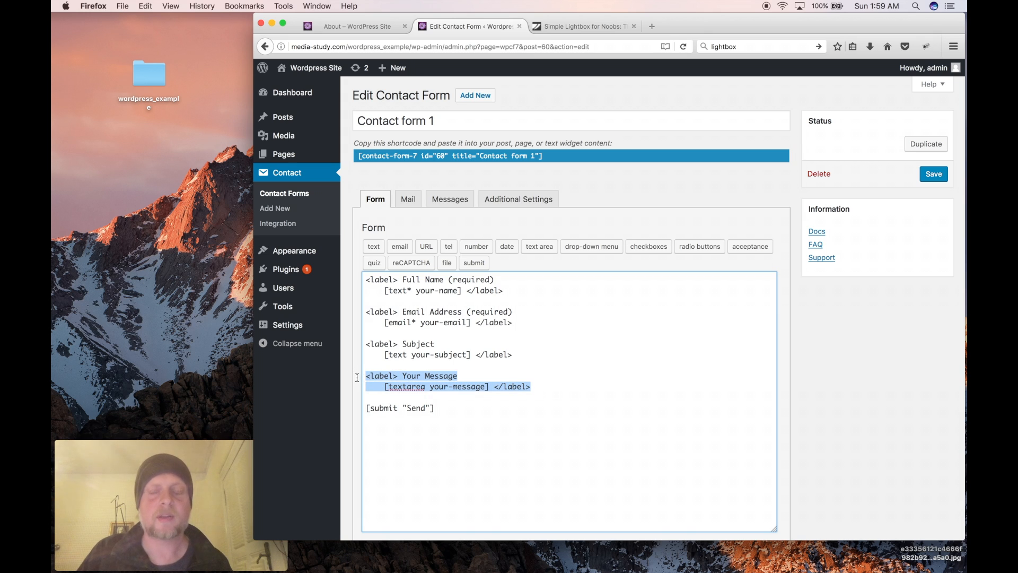
key("BackSpace")
key("BackSpace")
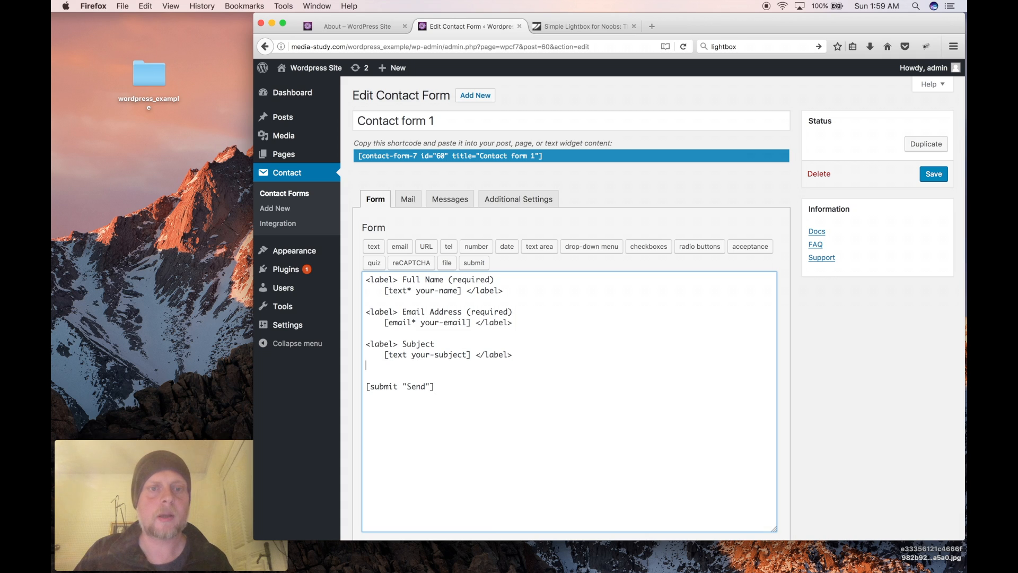
key("super+z")
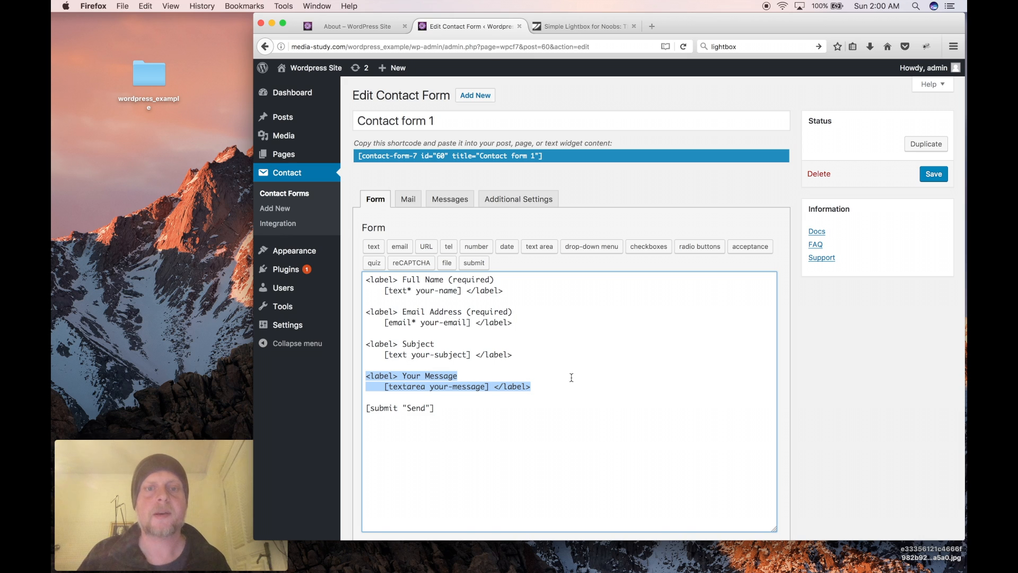
left_click(586, 386)
left_click(929, 174)
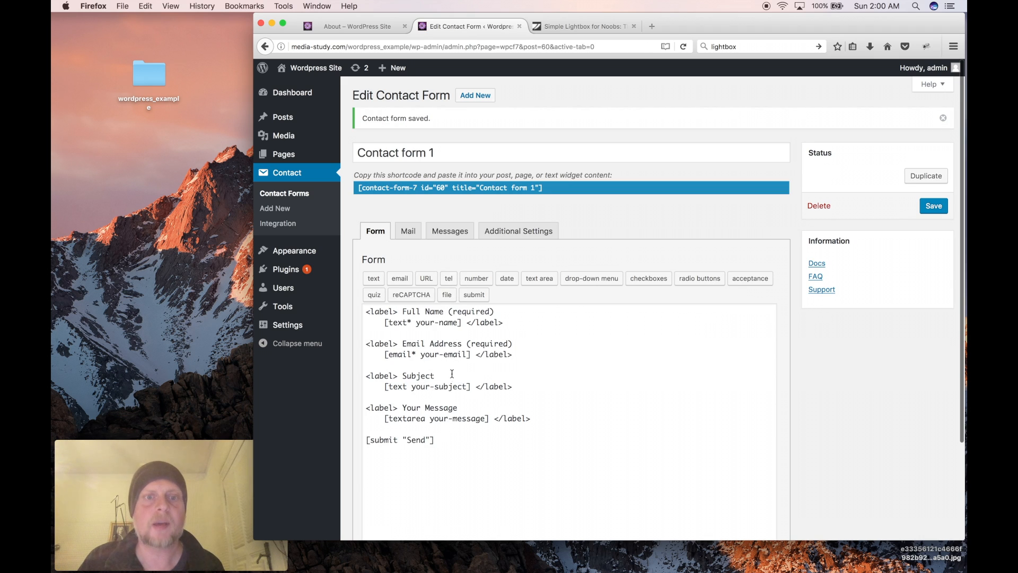
left_click(514, 386)
Generate and insert a telephone field tag, tel-876, on a new line after Subject.
key("Return")
key("Return")
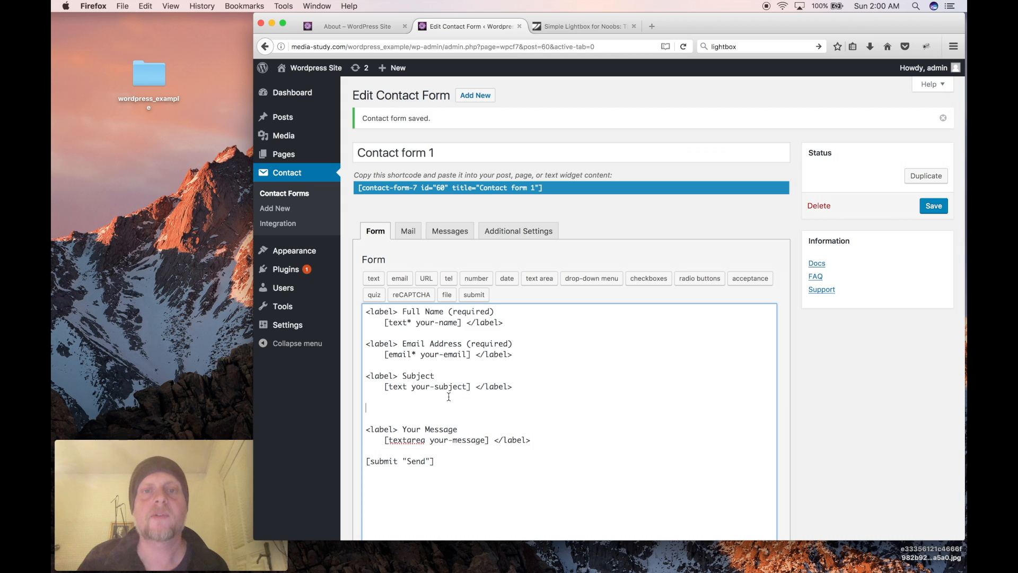
left_click(450, 280)
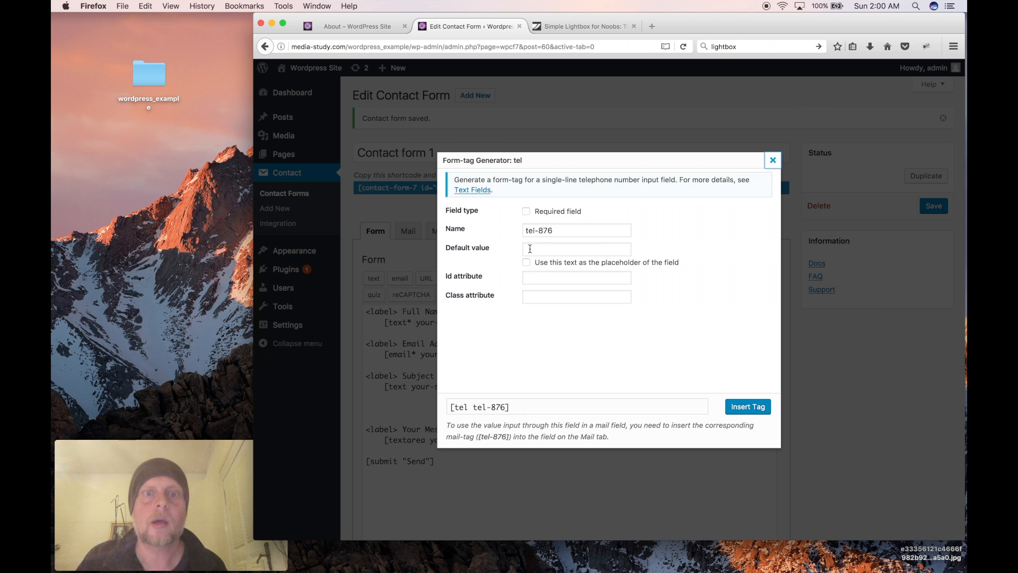
left_click(741, 410)
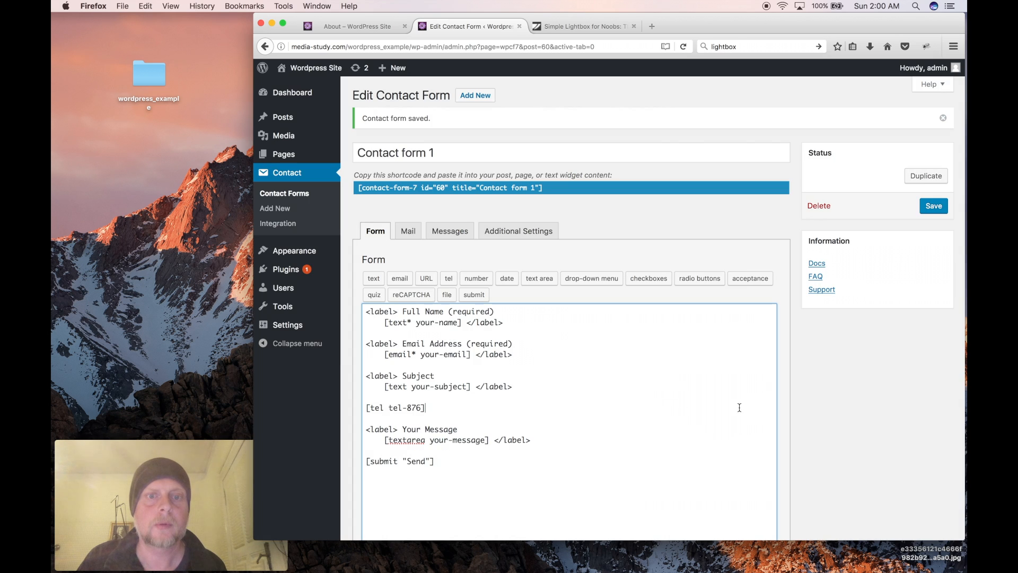
Wrap the tel-876 tag in a copied '<label> Subject' opening and a closing '</label>'.
left_click_drag(436, 376, 357, 373)
key("super+c")
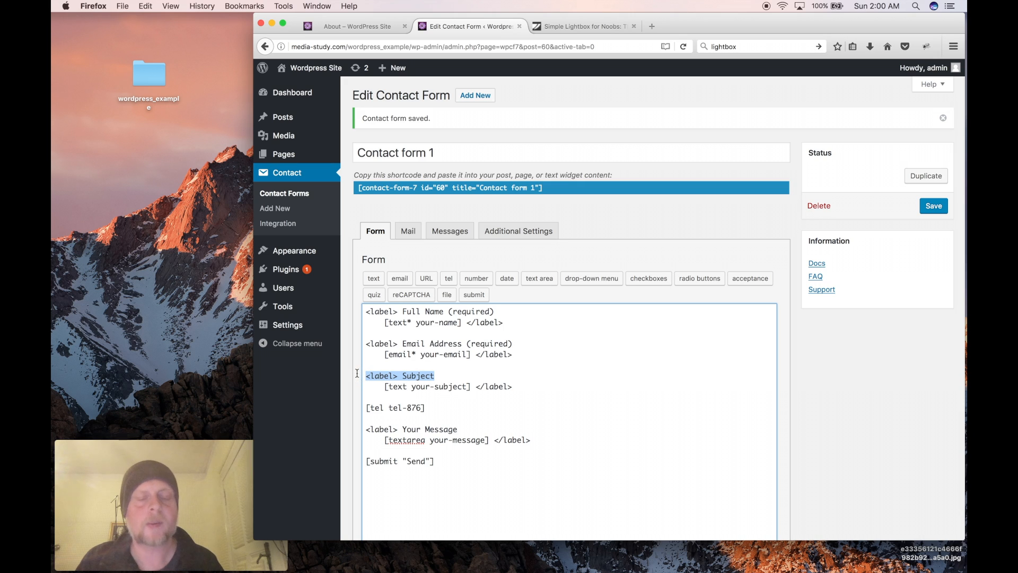
left_click(373, 397)
key("Return")
key("super+v")
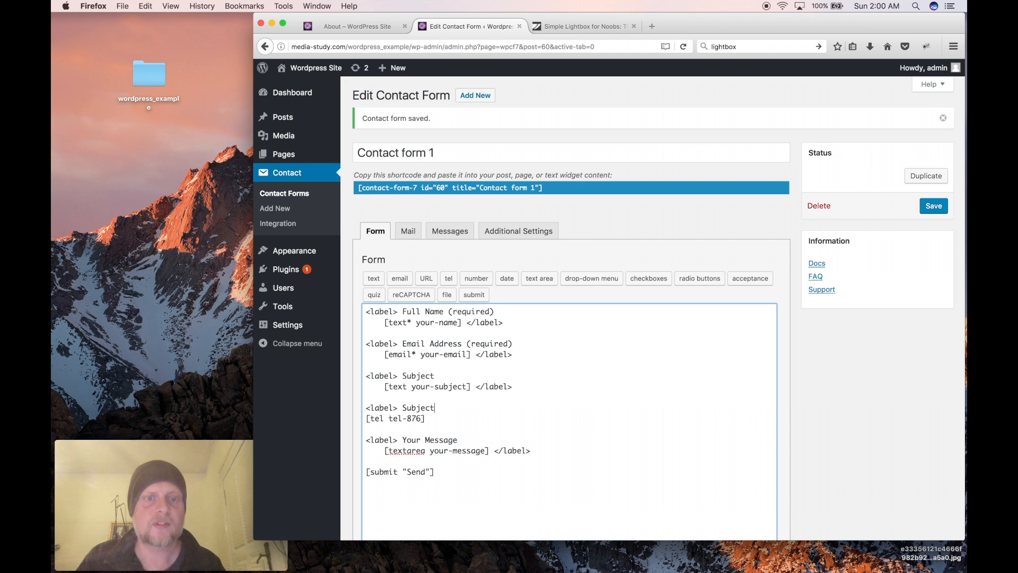
left_click(367, 419)
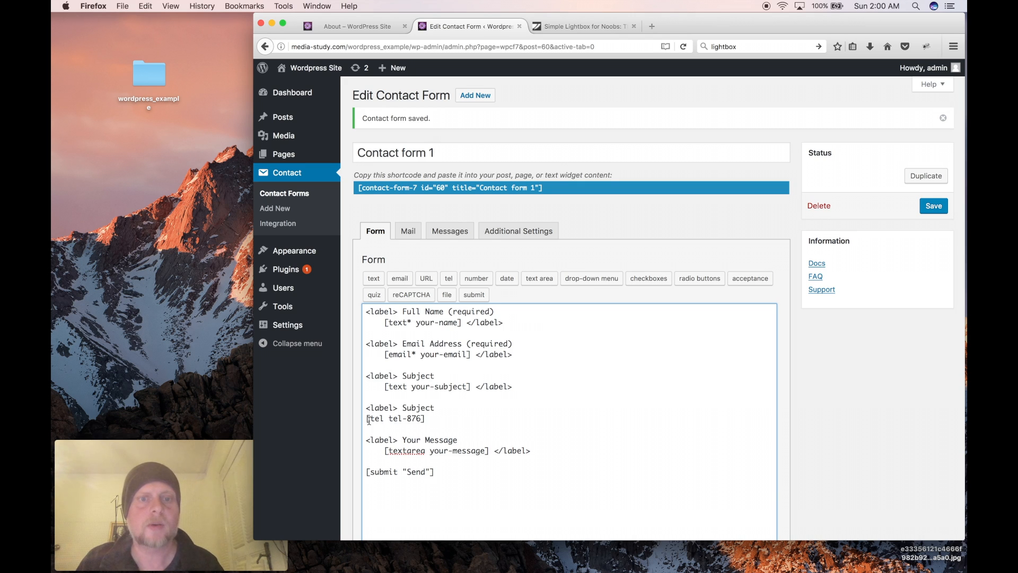
scroll(368, 420, "down", 3)
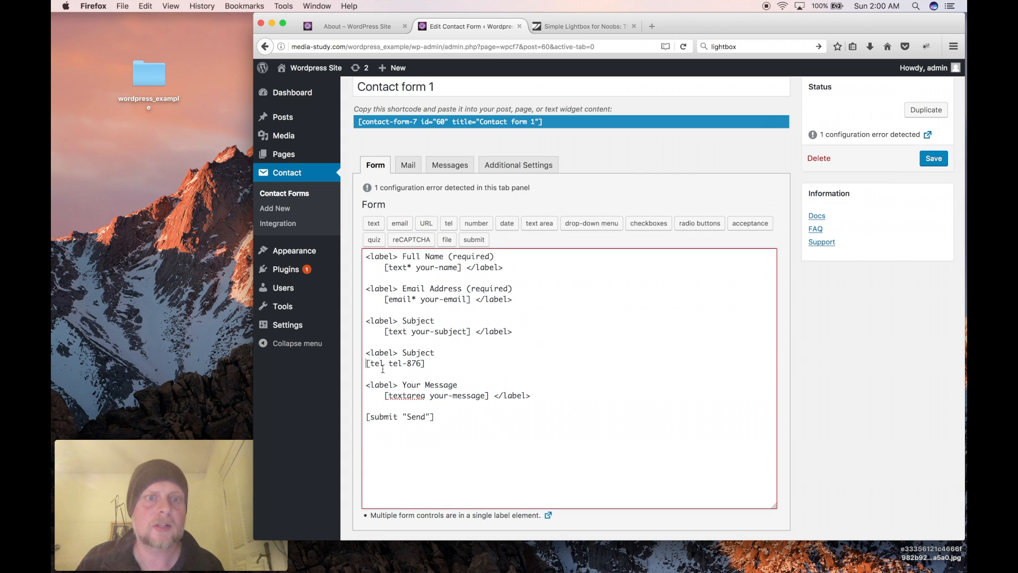
scroll(382, 368, "down", 1)
left_click(365, 346)
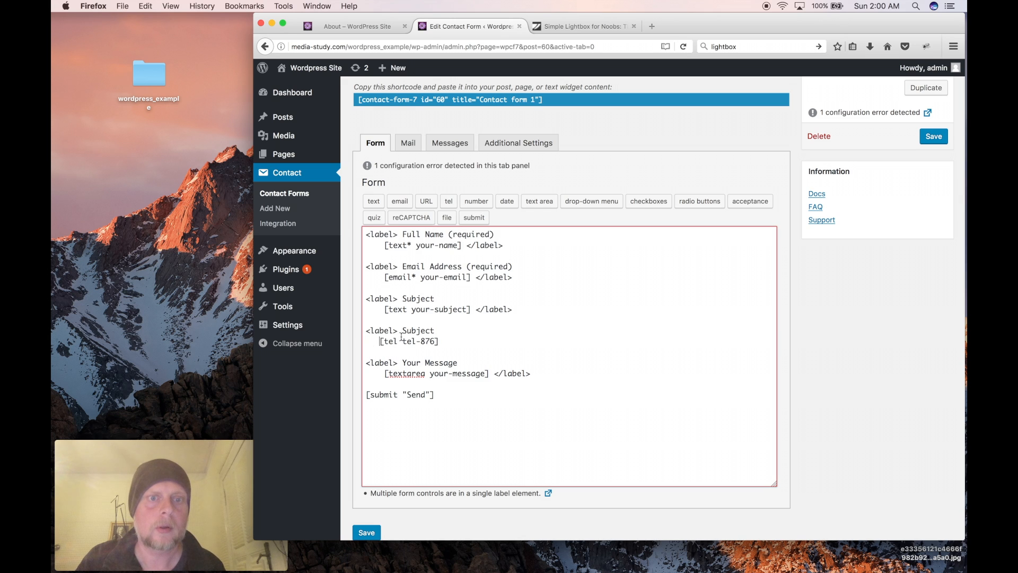
left_click(458, 339)
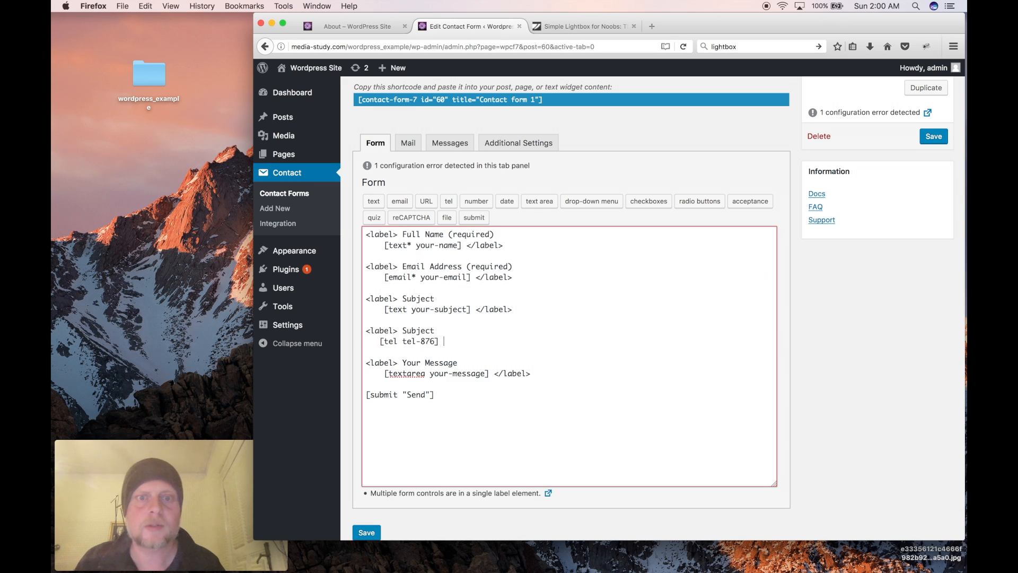
type("<")
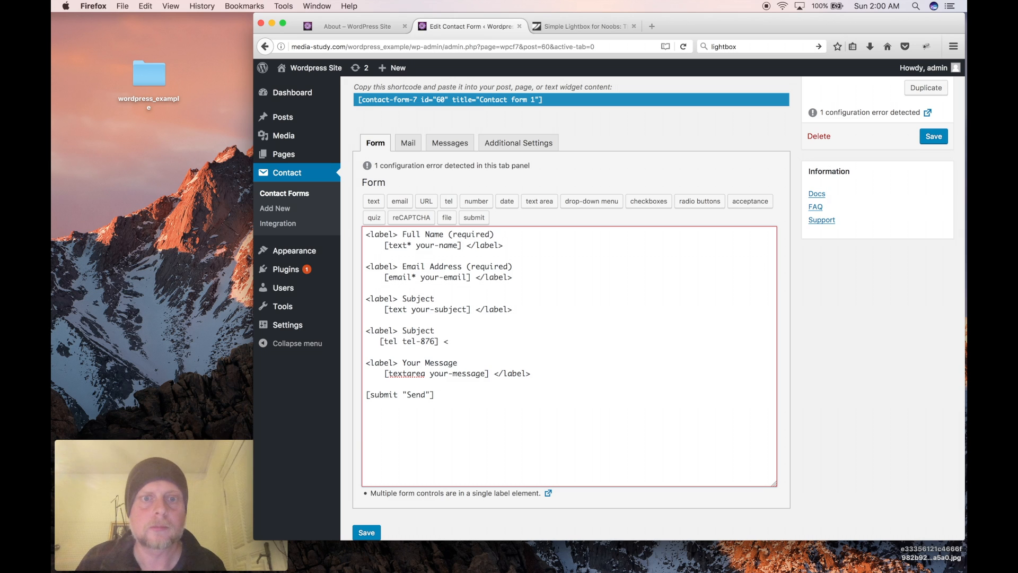
type("/")
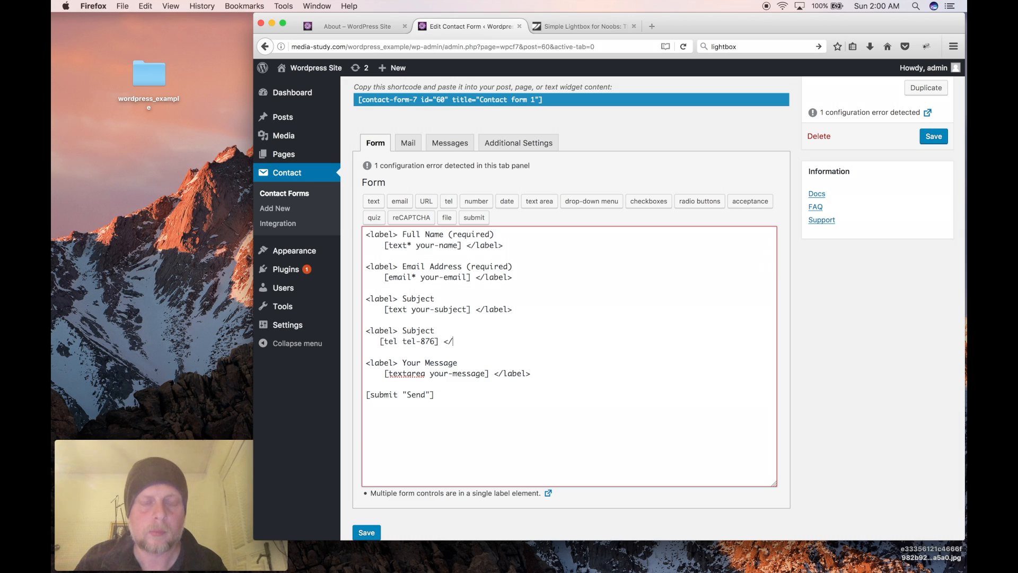
type("label>")
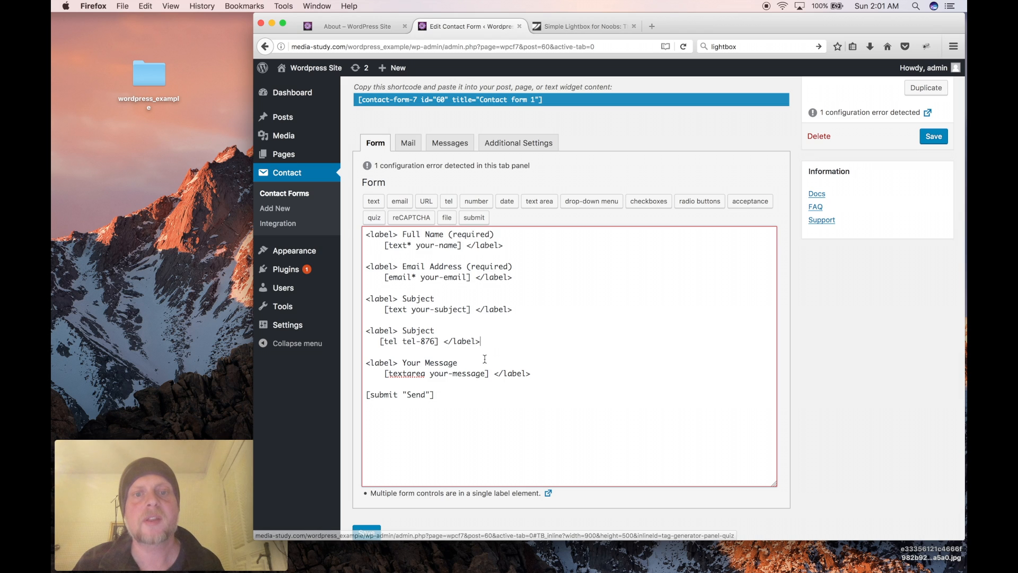
Insert a trial quiz tag asking 'What is your email password?' below Your Message.
key("Return")
key("Return")
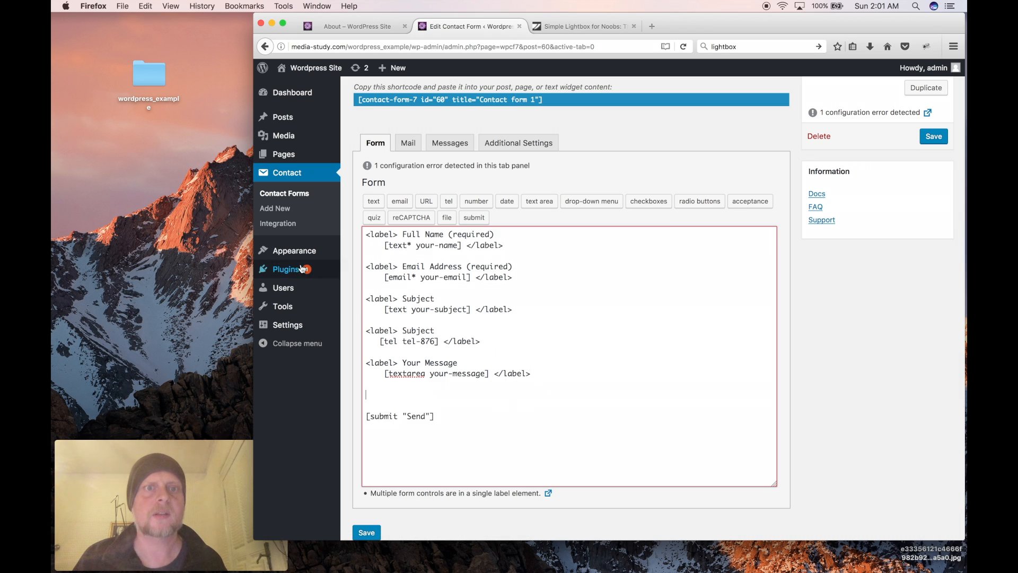
left_click(374, 218)
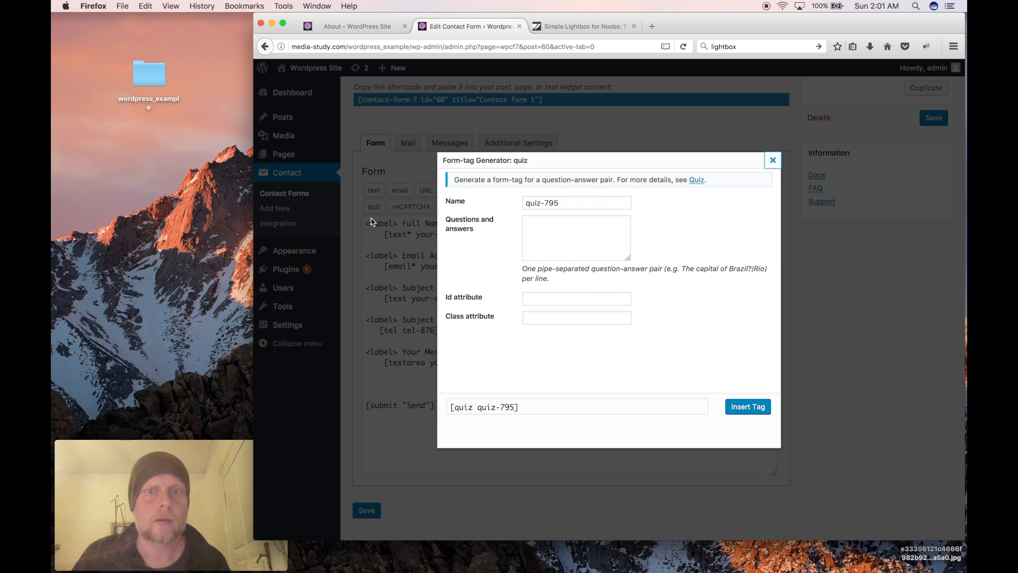
left_click(562, 203)
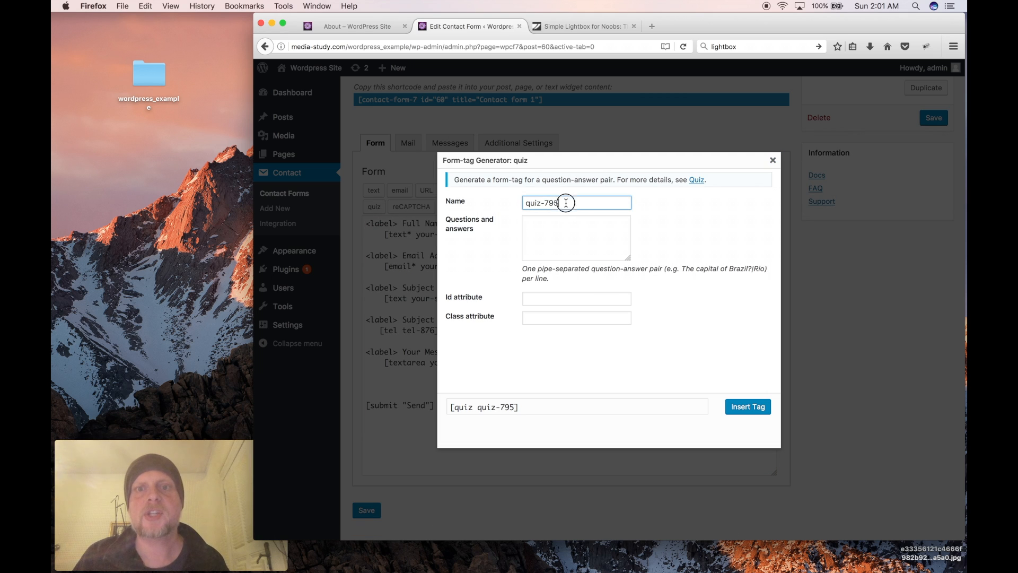
left_click(540, 232)
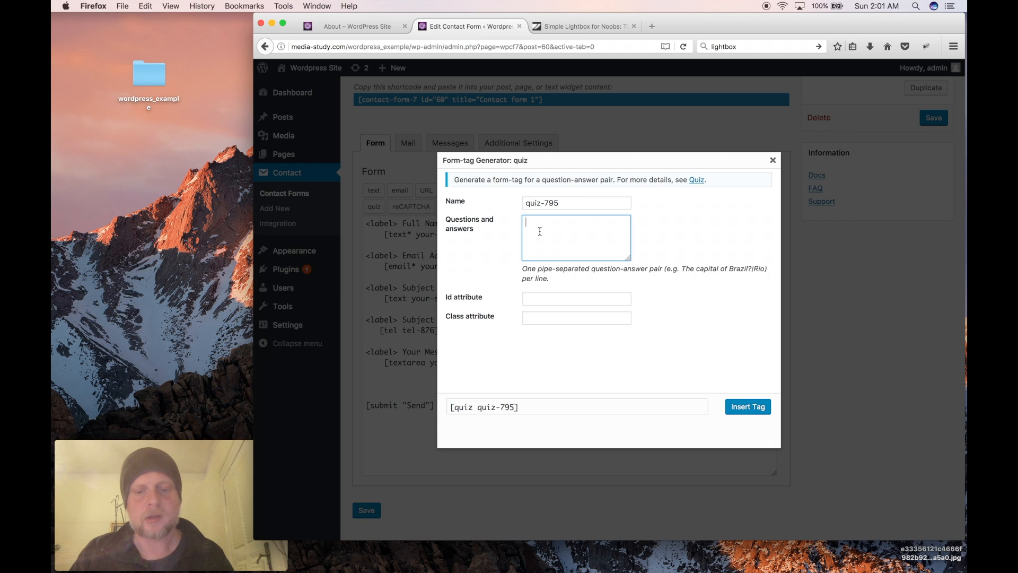
type("What")
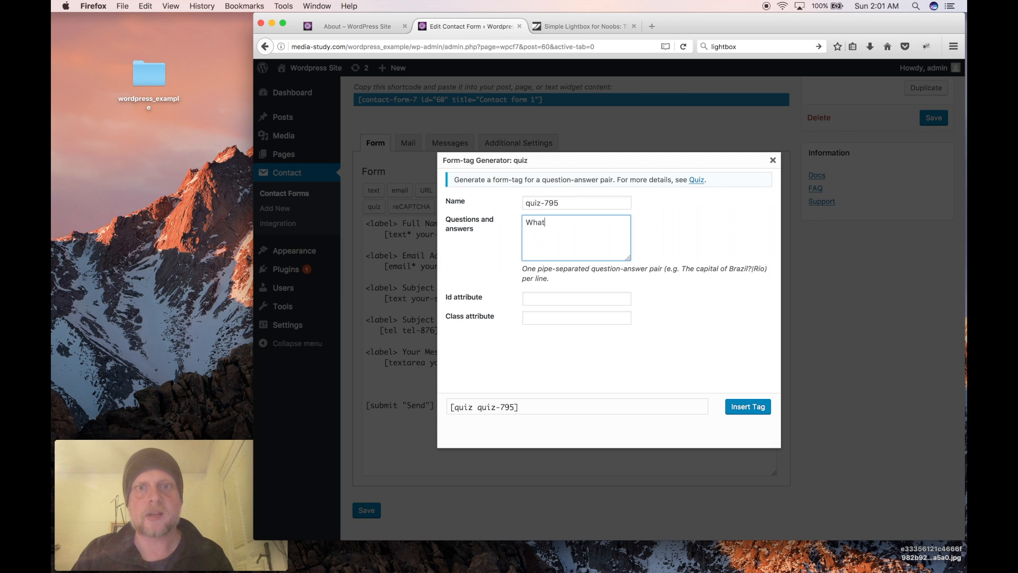
type(" is your email password")
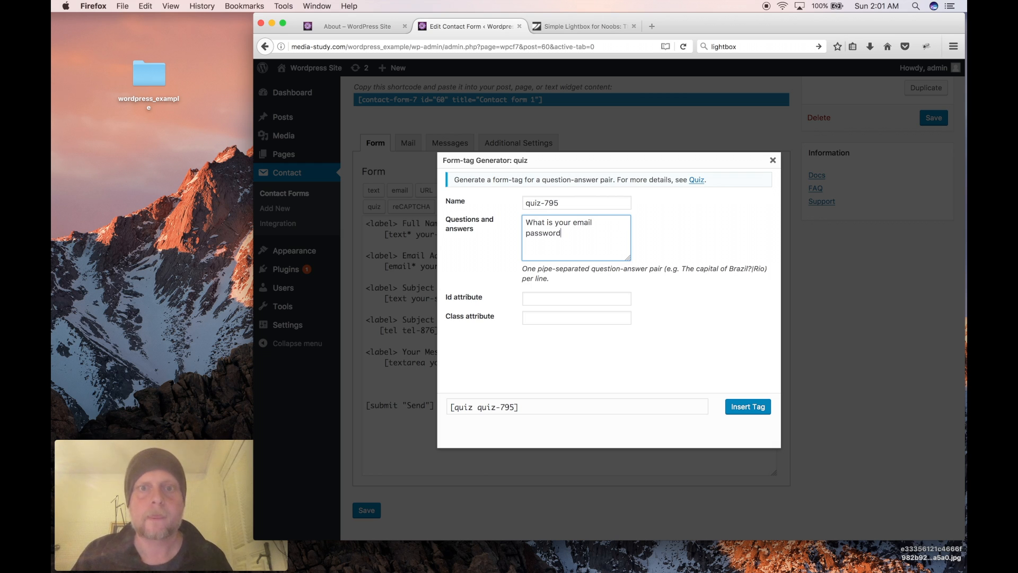
type("?")
left_click(736, 406)
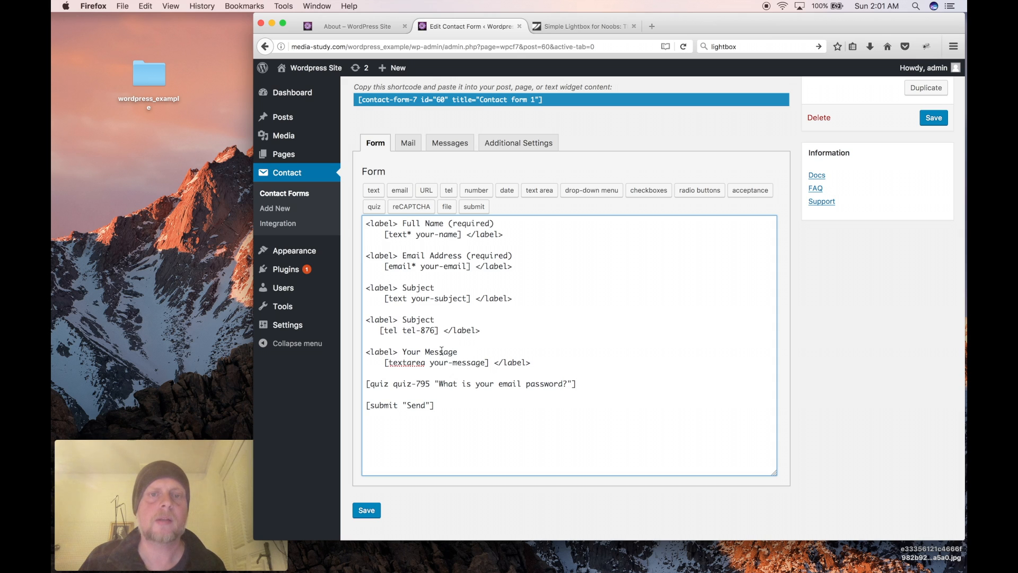
Delete the quiz line and save Contact form 1 with its telephone field.
left_click_drag(582, 384, 335, 383)
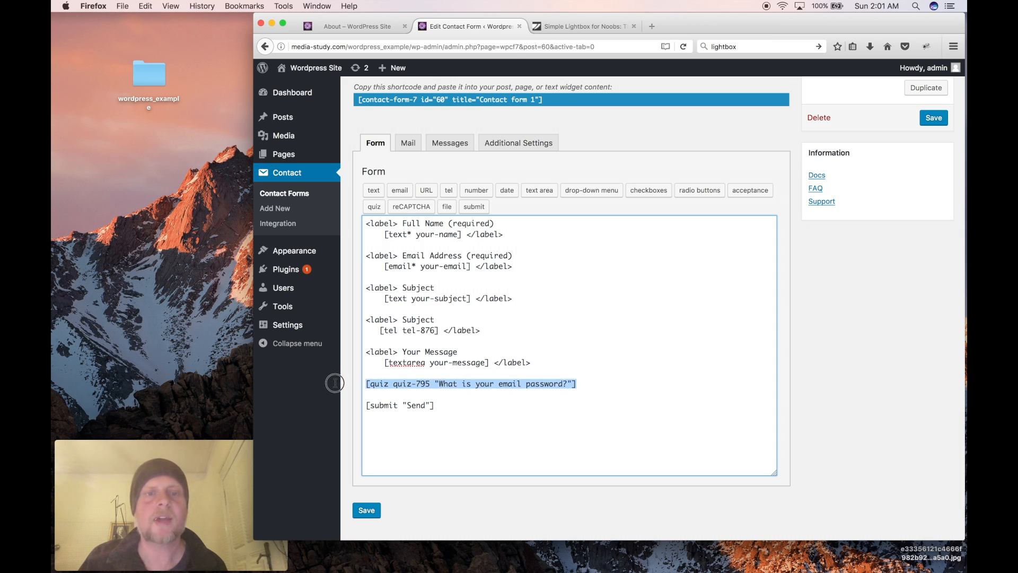
key("BackSpace")
key("BackSpace")
key("BackSpace")
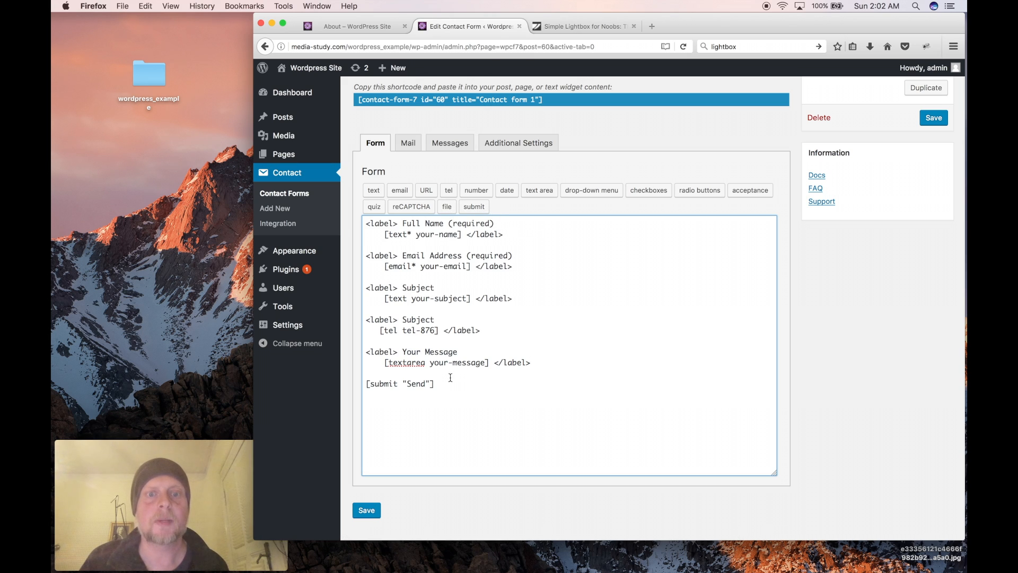
triple_click(412, 383)
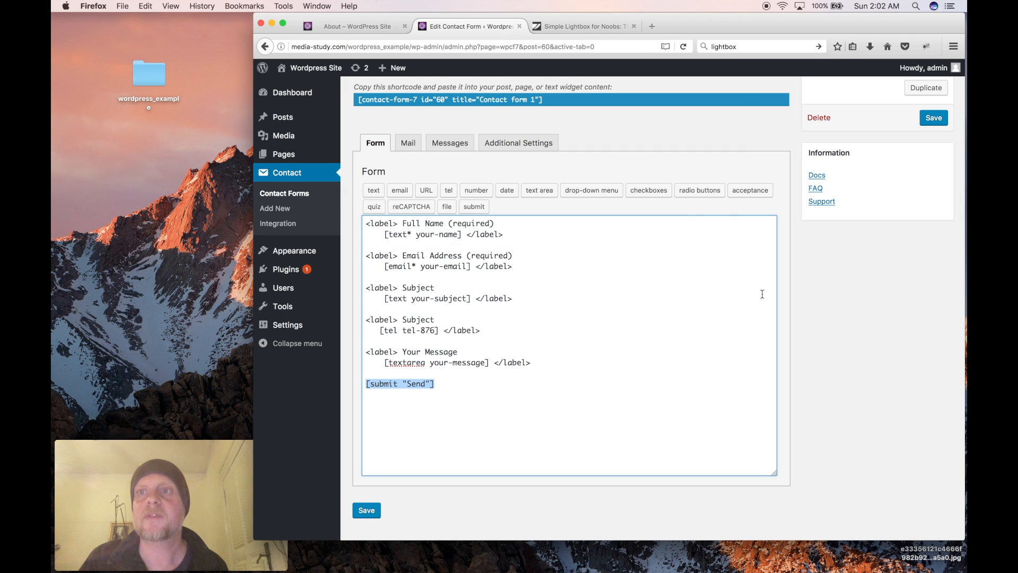
left_click(934, 119)
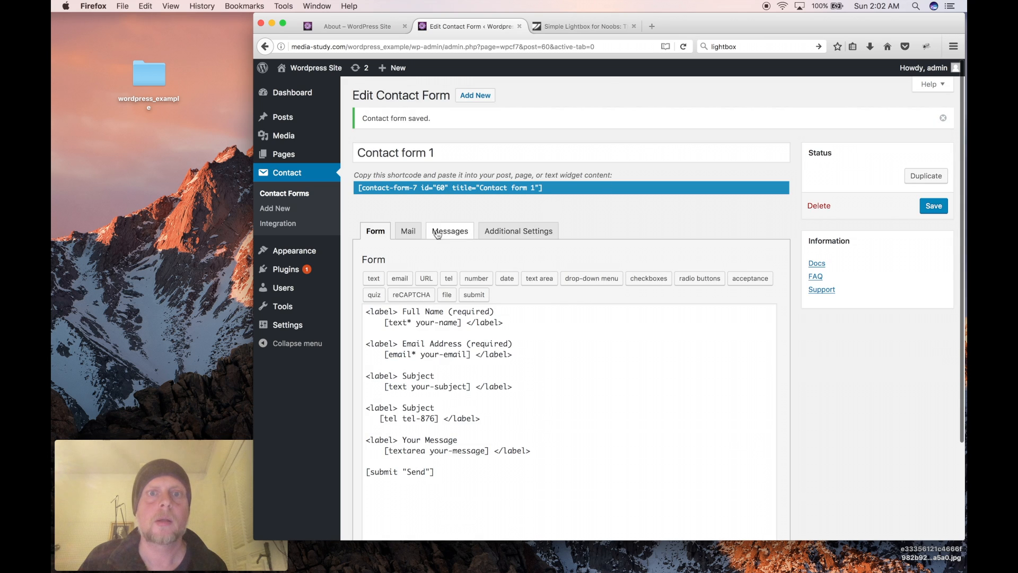
left_click(415, 236)
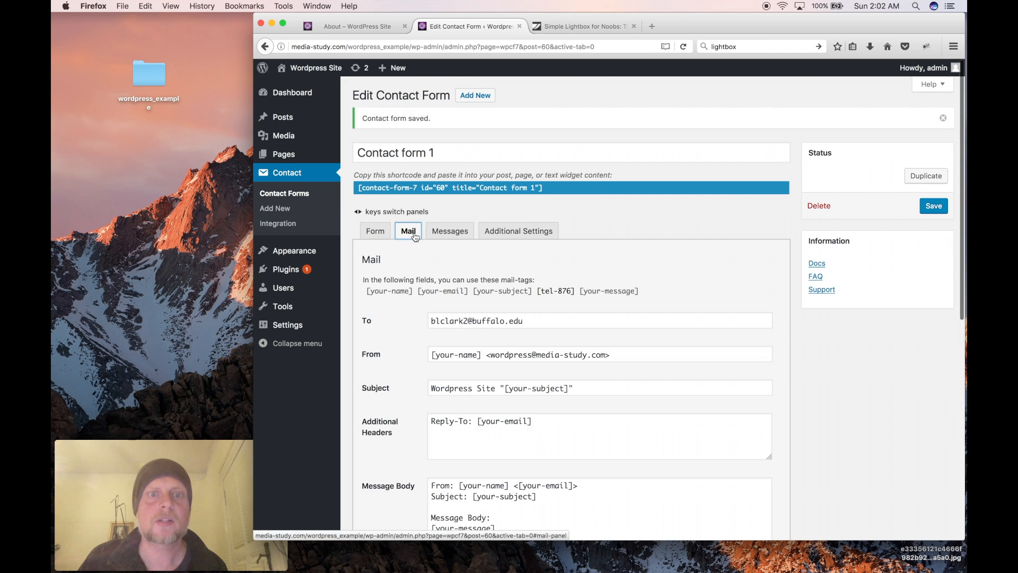
scroll(416, 334, "down", 2)
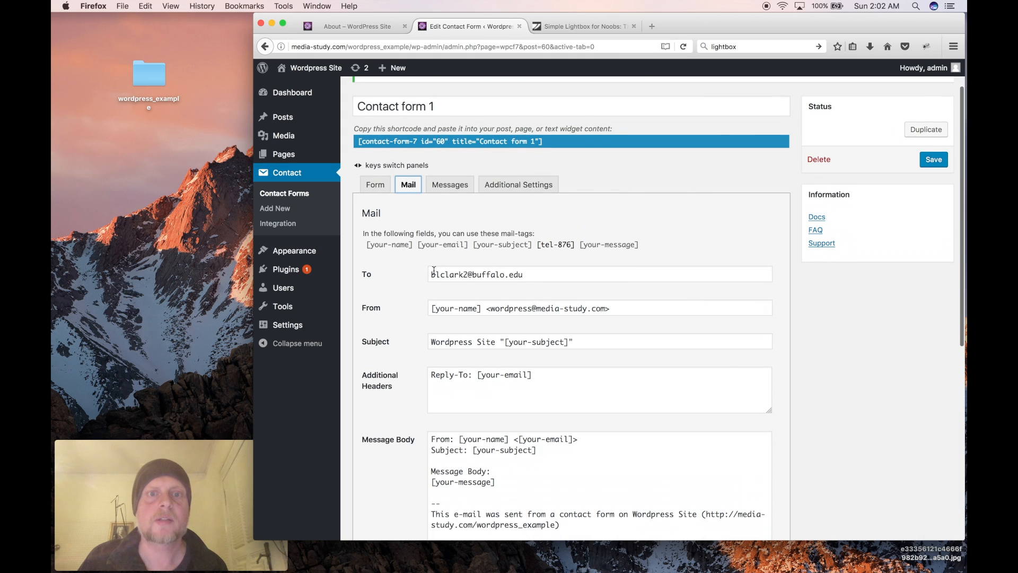
left_click_drag(520, 276, 399, 273)
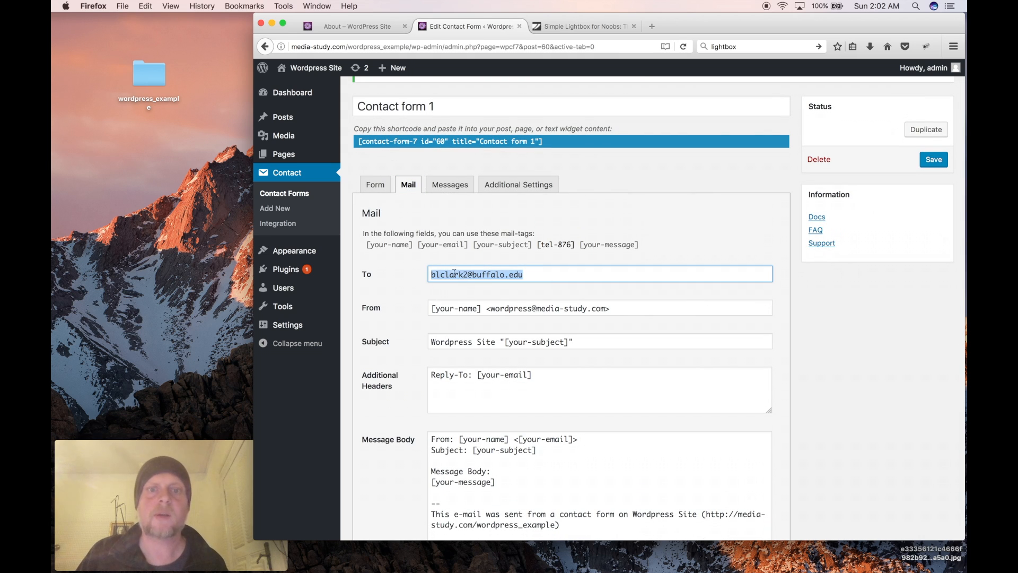
scroll(419, 354, "down", 3)
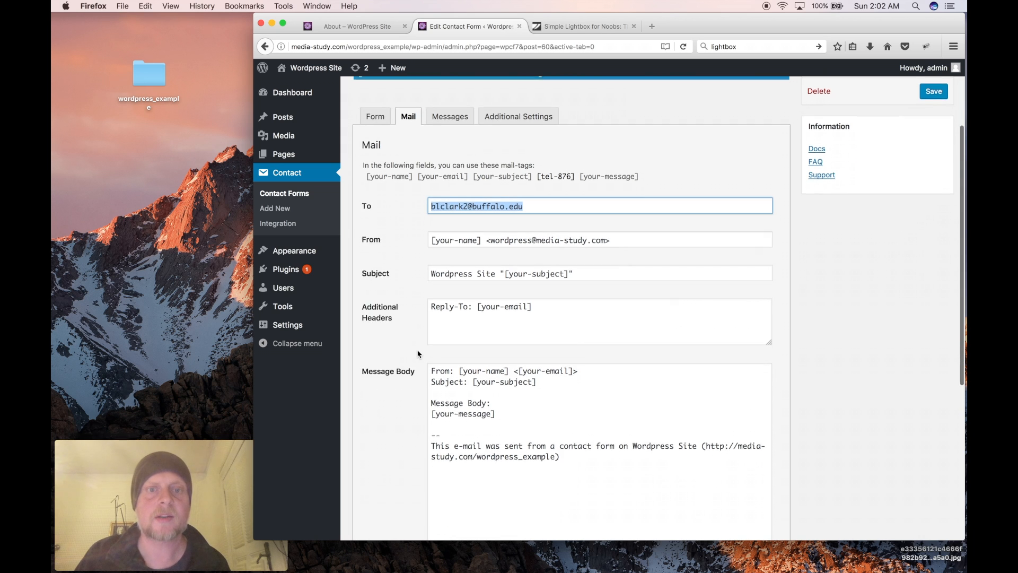
scroll(418, 354, "down", 2)
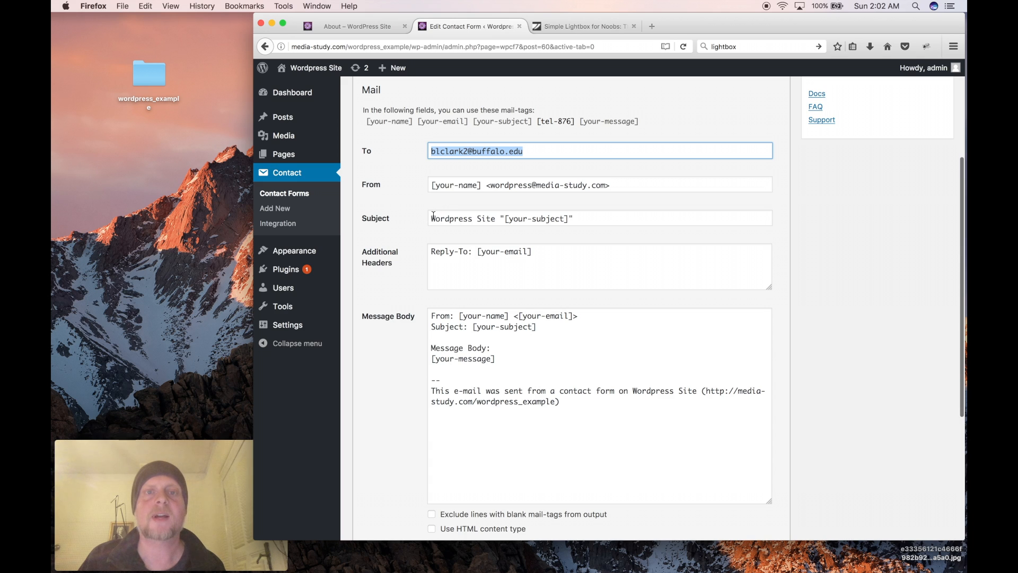
left_click_drag(432, 217, 566, 218)
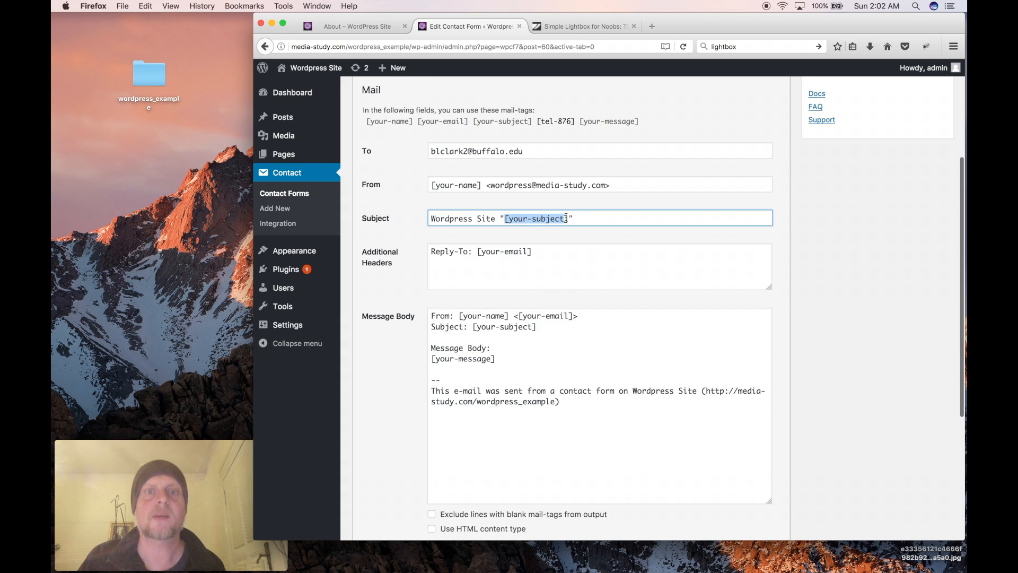
left_click_drag(548, 256, 477, 252)
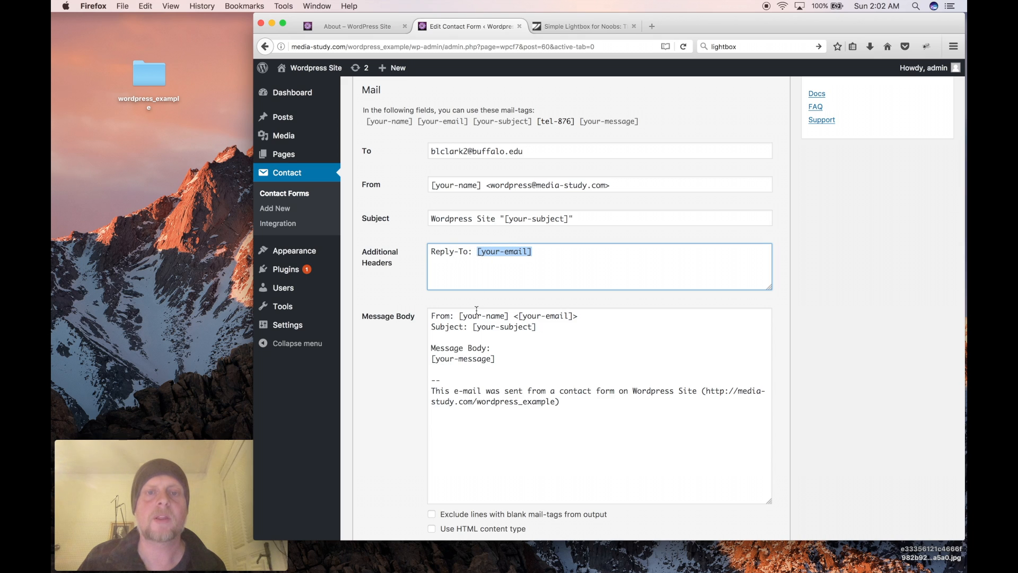
left_click(478, 259)
left_click_drag(545, 254, 477, 253)
scroll(481, 322, "down", 2)
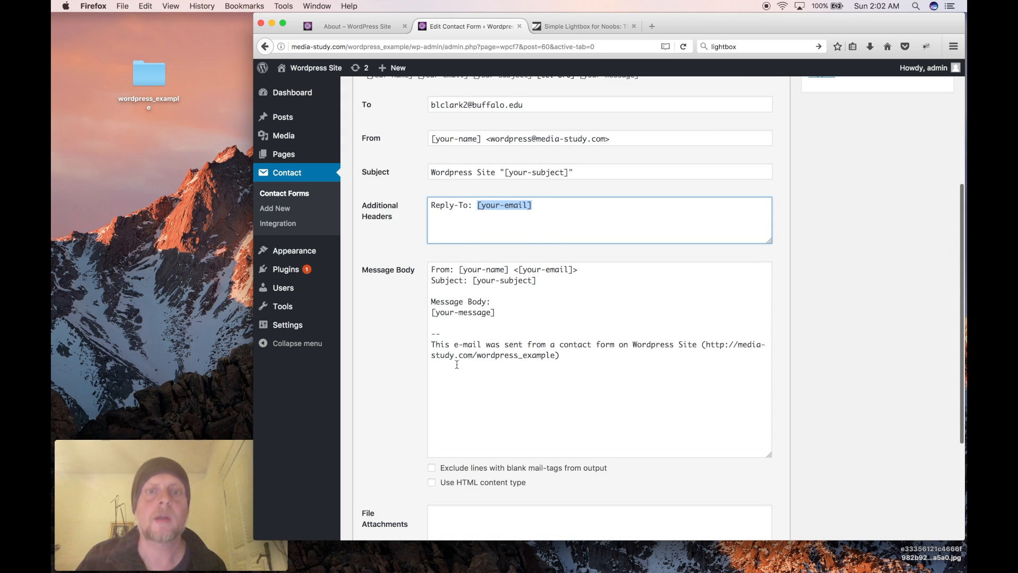
scroll(448, 267, "up", 1)
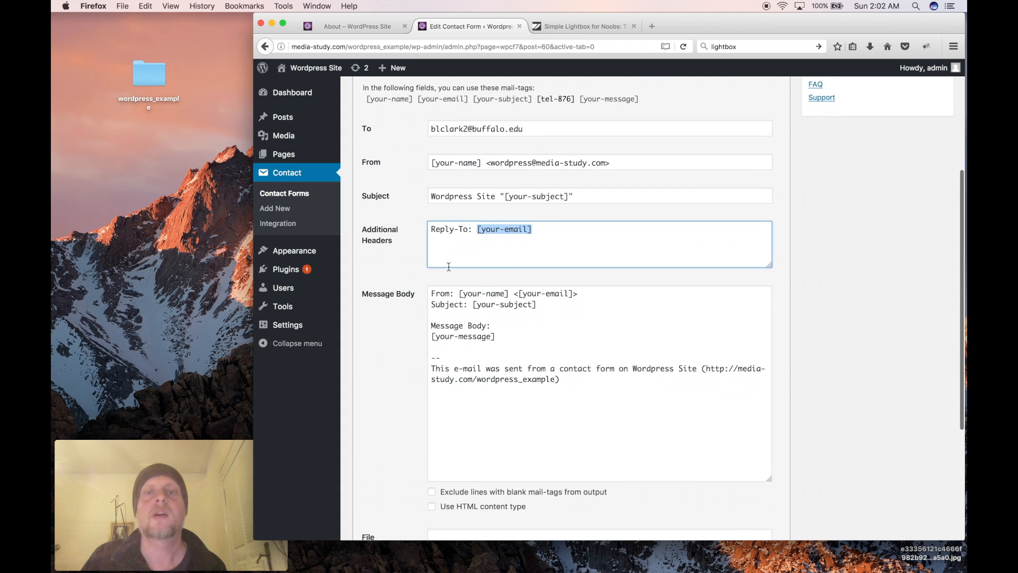
scroll(449, 266, "up", 1)
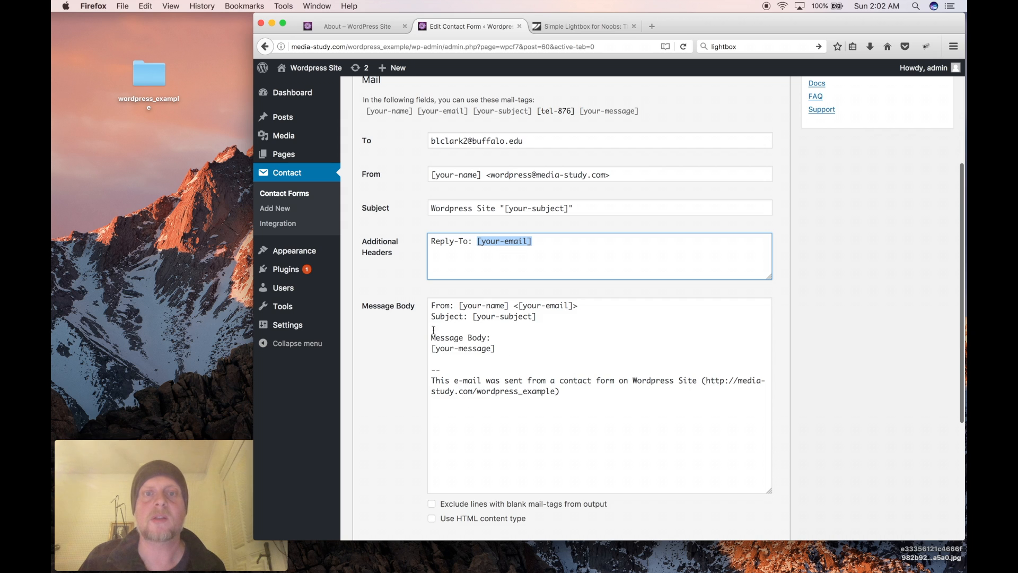
scroll(530, 259, "up", 5)
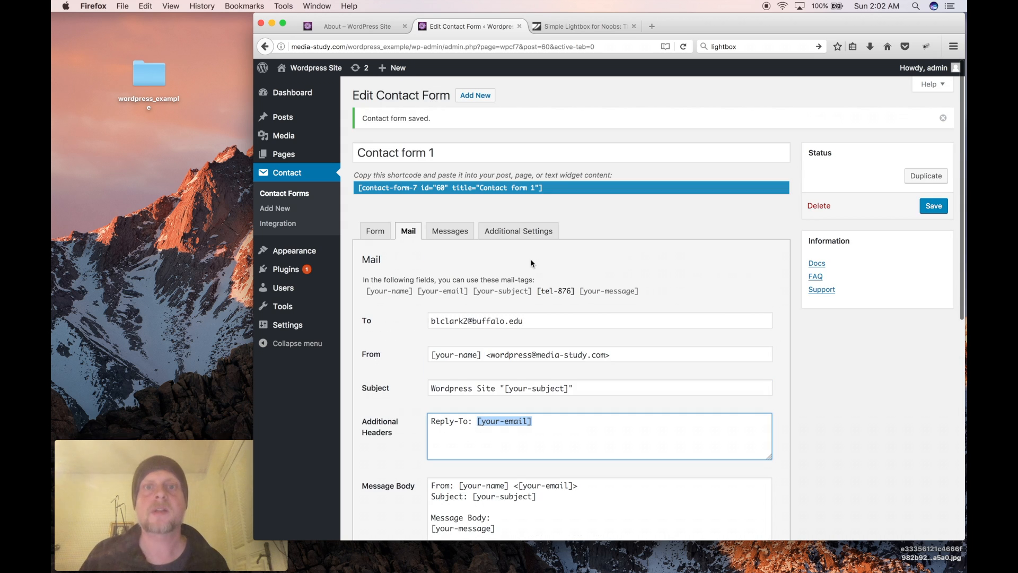
In Messages, change the success message to 'Thank you for your message! It has been sent!'.
left_click(465, 233)
scroll(458, 300, "down", 4)
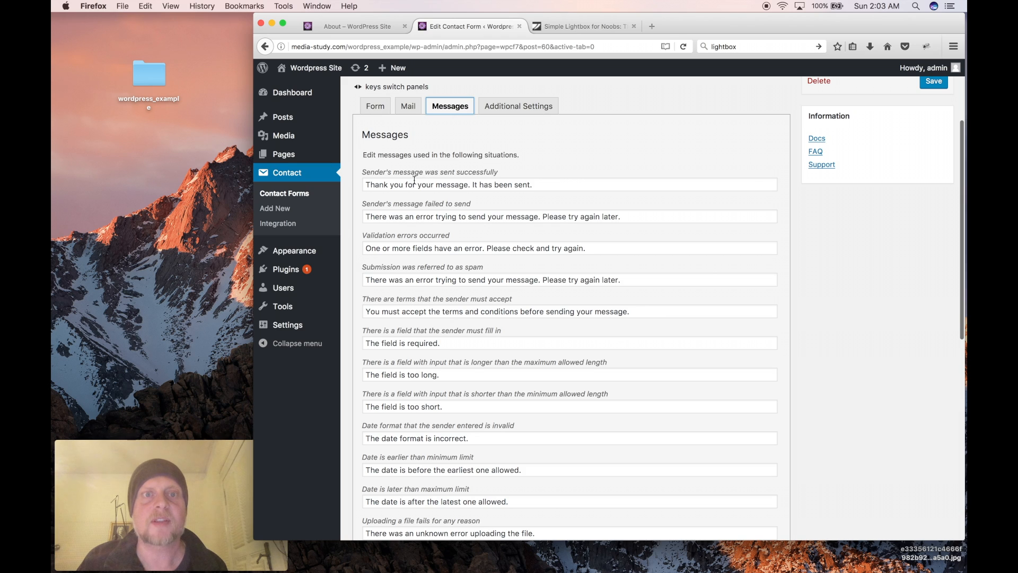
left_click_drag(535, 181, 359, 186)
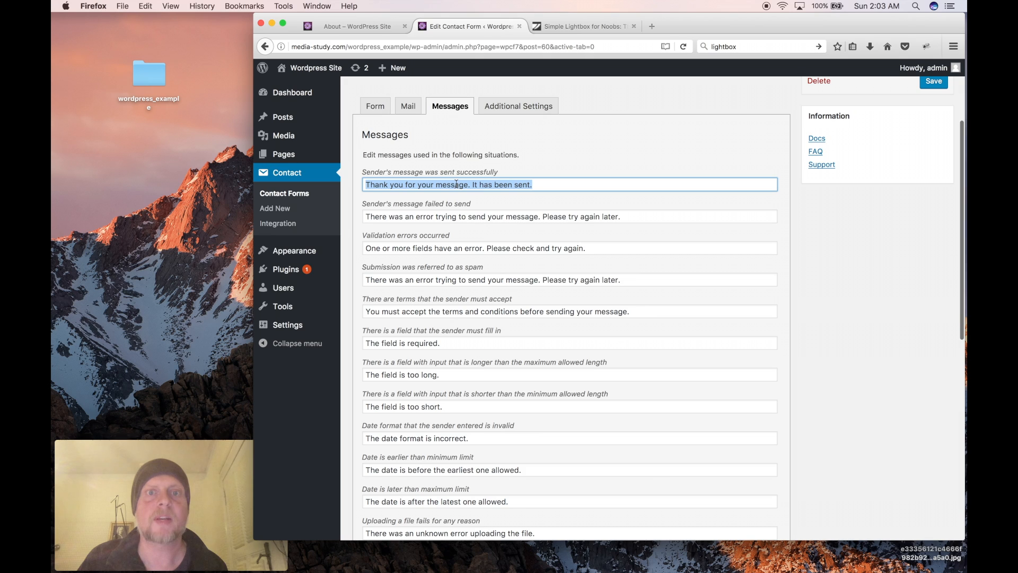
left_click(518, 184)
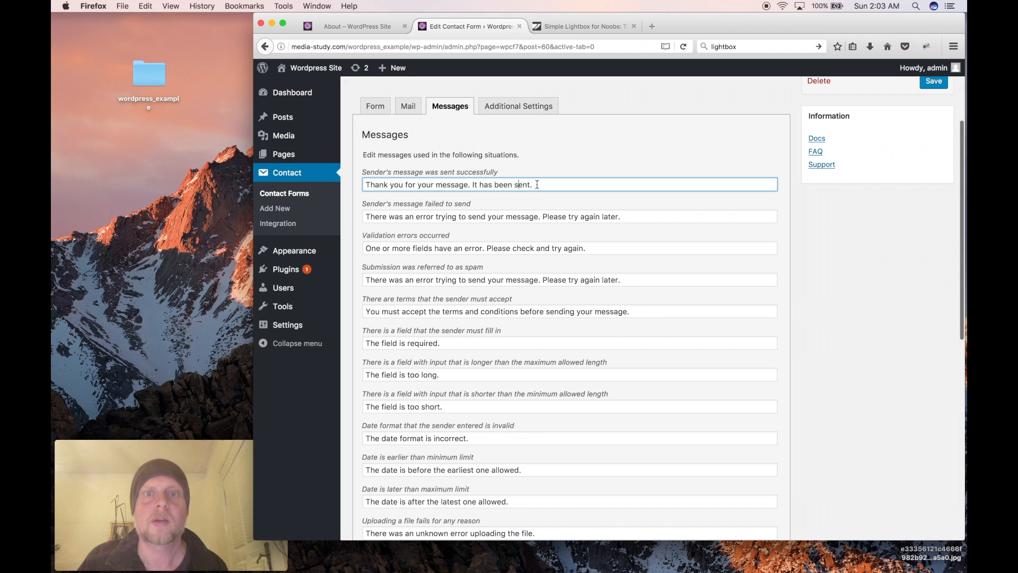
left_click(471, 184)
key("BackSpace")
type("!")
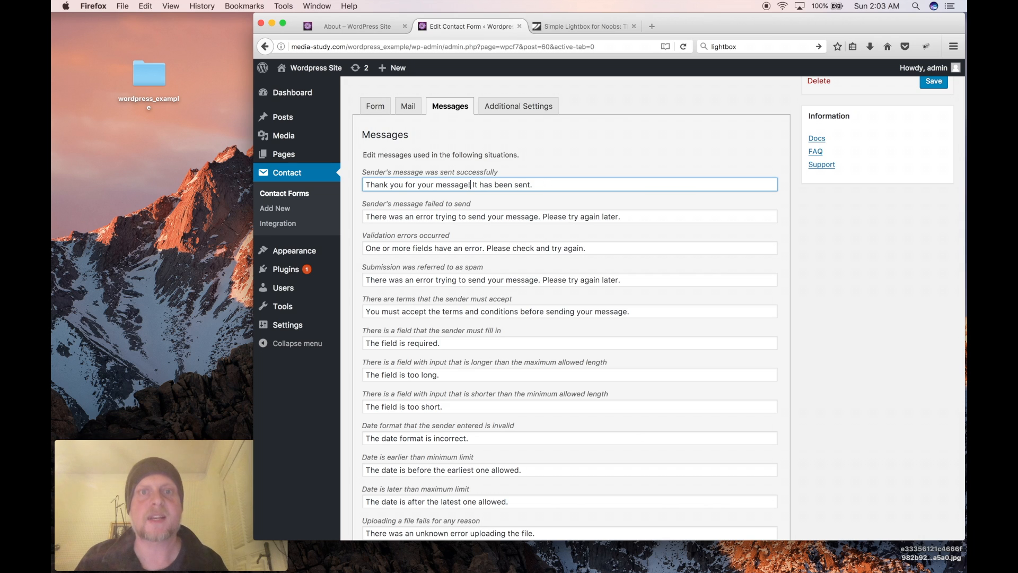
left_click(544, 186)
type("!")
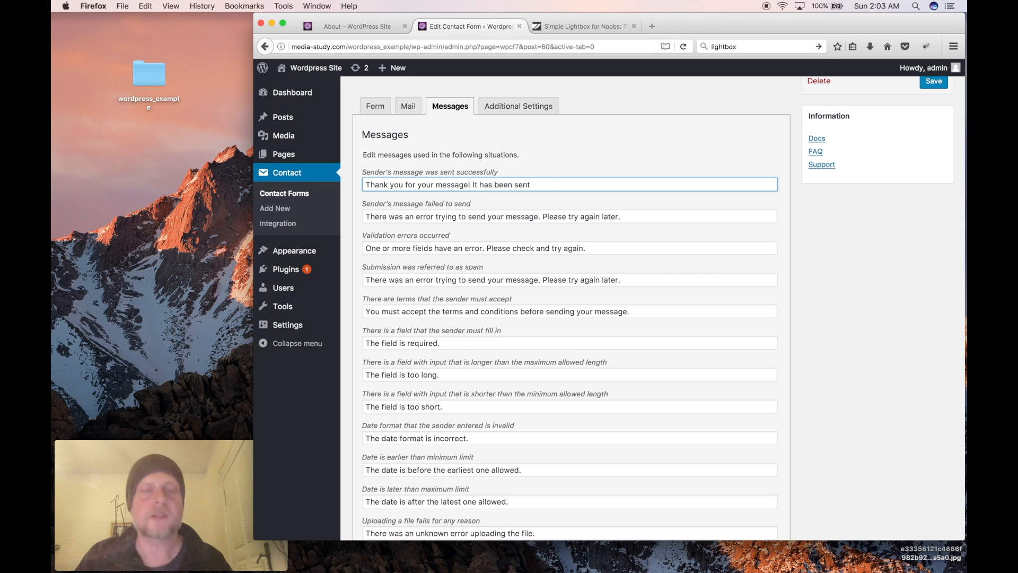
Review the failed-to-send and invalid telephone number messages, then go to Additional Settings.
scroll(431, 346, "down", 1)
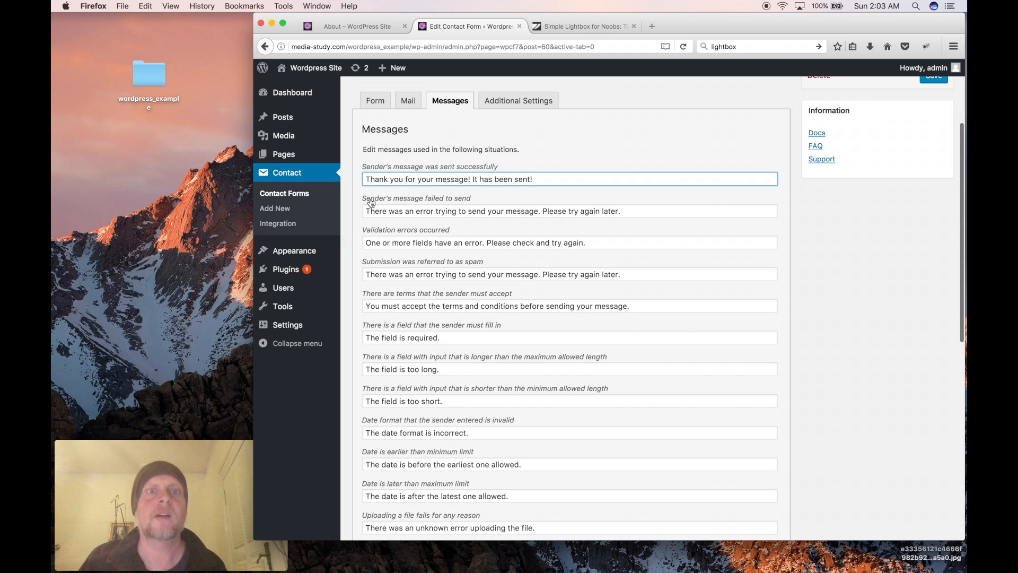
left_click_drag(362, 198, 467, 200)
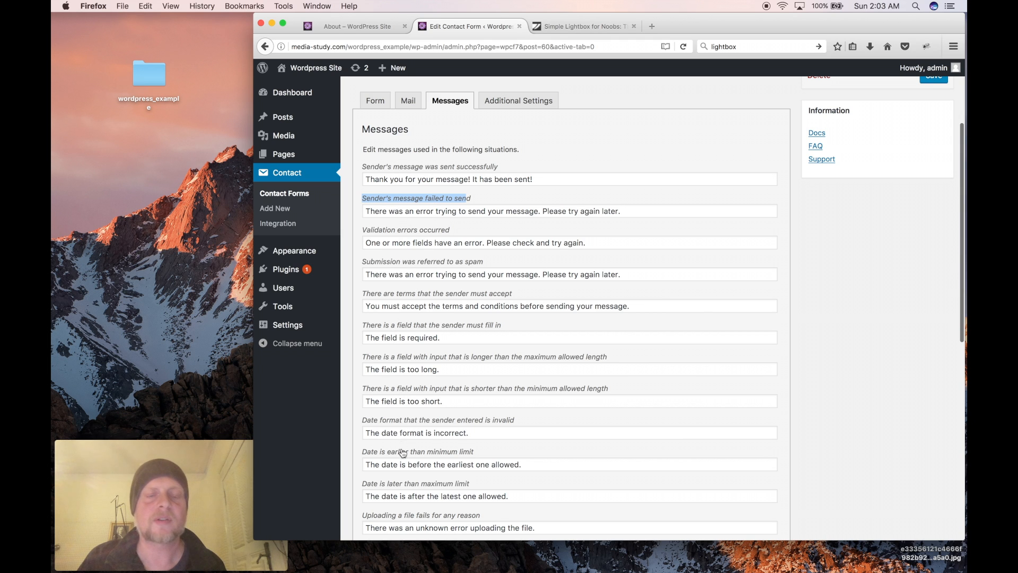
scroll(402, 452, "down", 5)
scroll(402, 452, "down", 5)
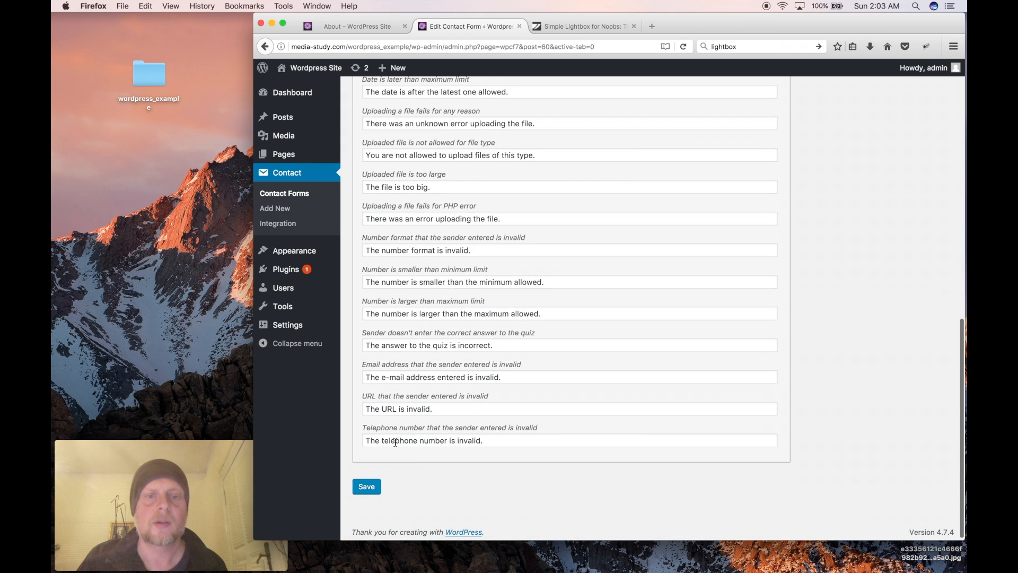
left_click_drag(491, 442, 357, 439)
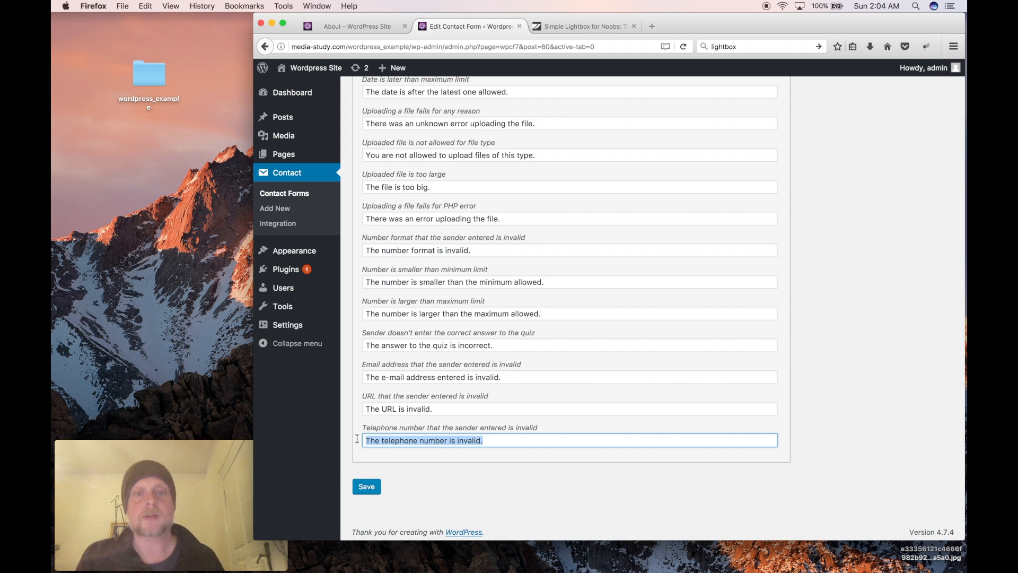
scroll(374, 251, "up", 10)
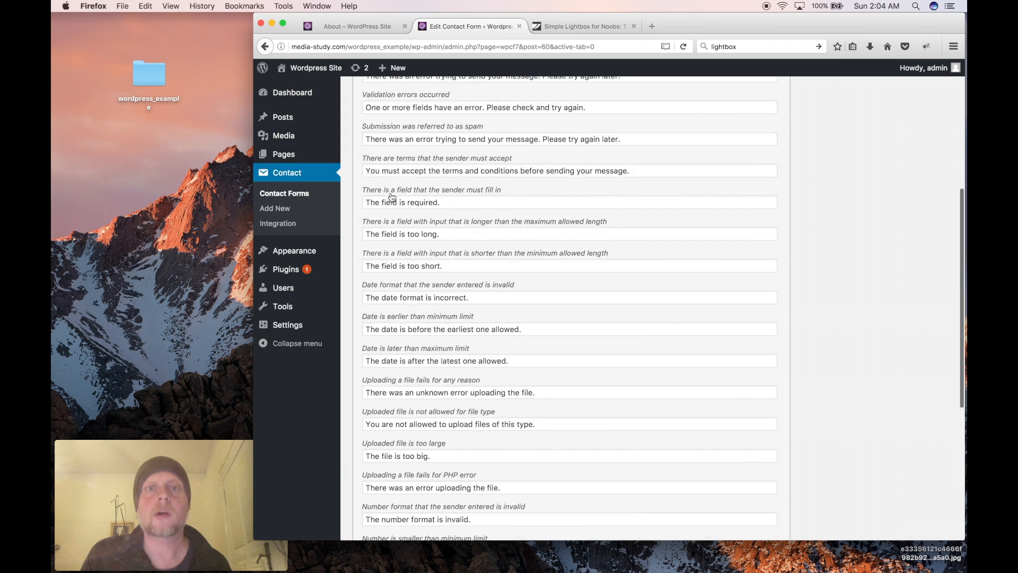
left_click(514, 233)
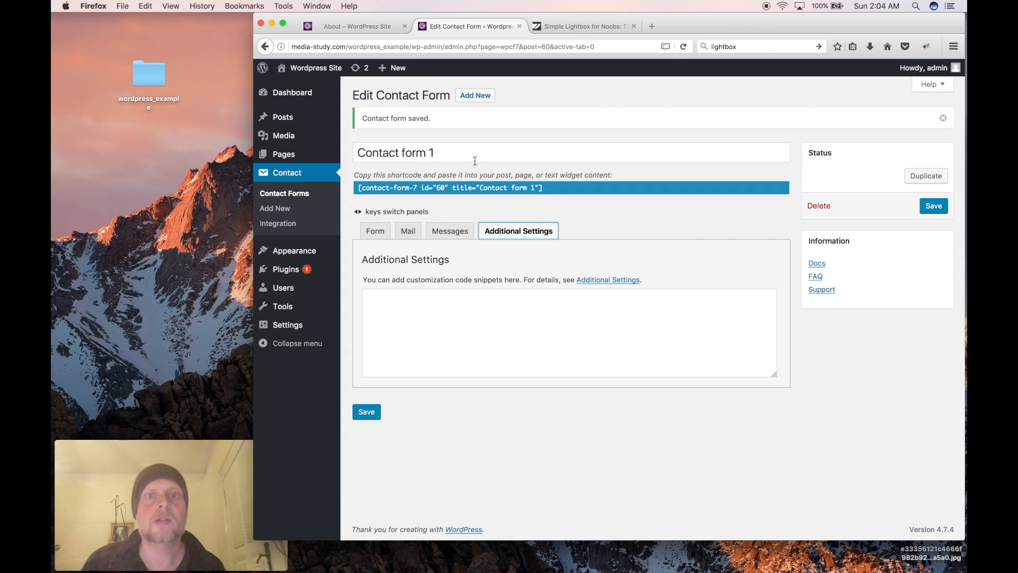
Copy the shortcode [contact-form-7 id="60" title="Contact form 1"] via Firefox's Edit > Copy.
left_click(557, 188)
left_click(558, 188)
left_click_drag(558, 187, 352, 181)
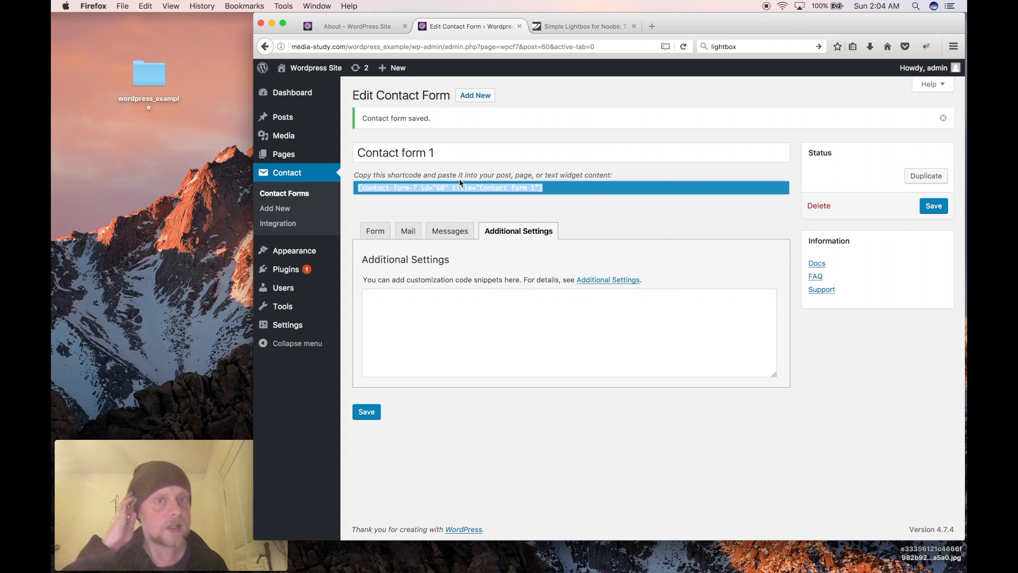
left_click(562, 193)
left_click_drag(557, 185, 404, 151)
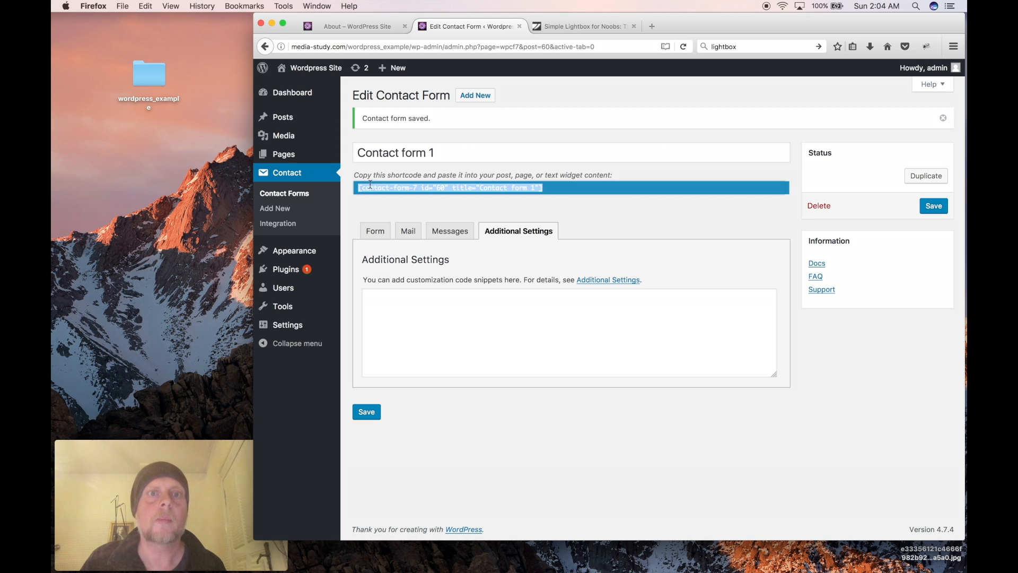
left_click(145, 6)
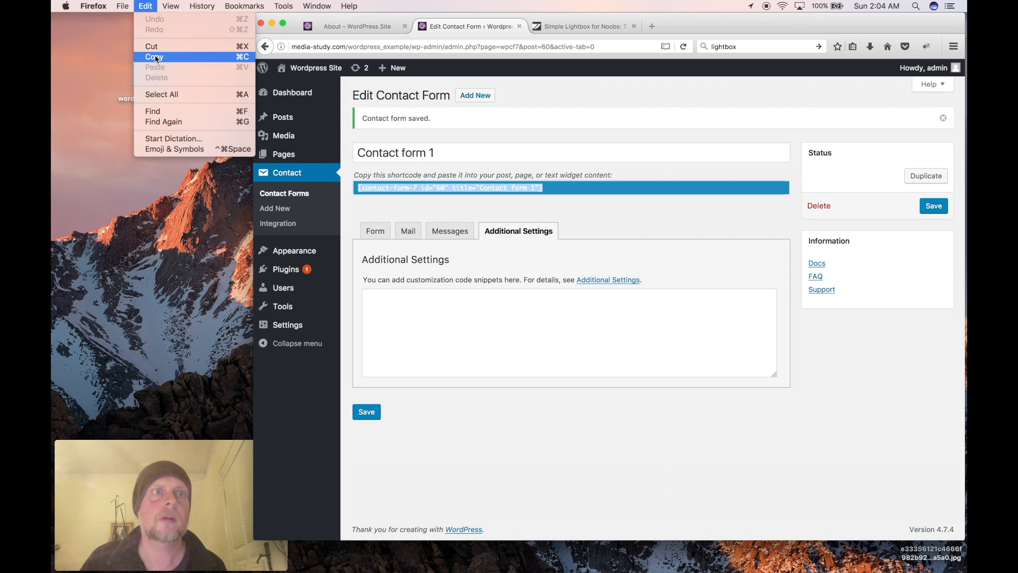
left_click(156, 59)
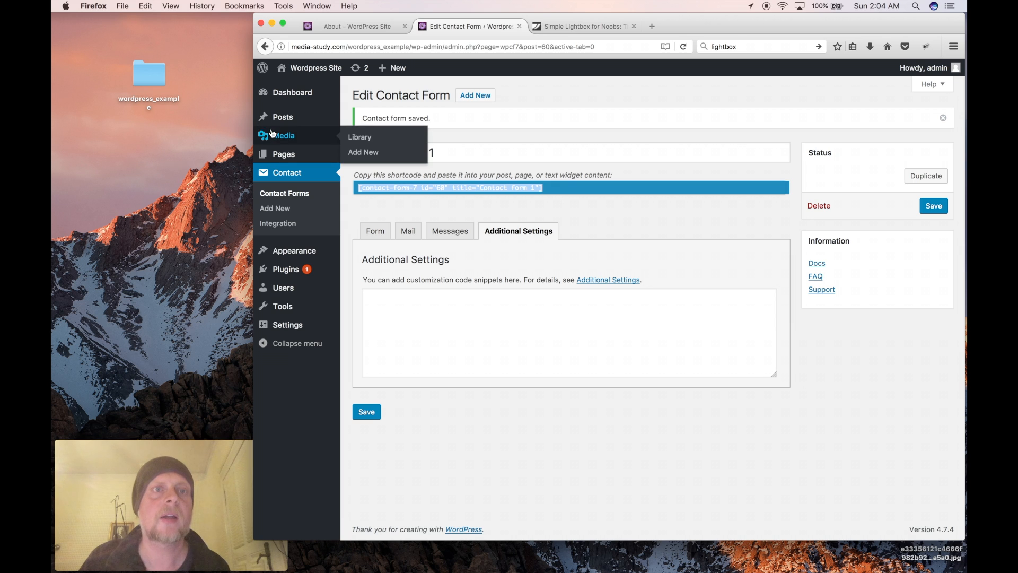
Save the Contact form 1 changes before leaving the form editor.
left_click(277, 154)
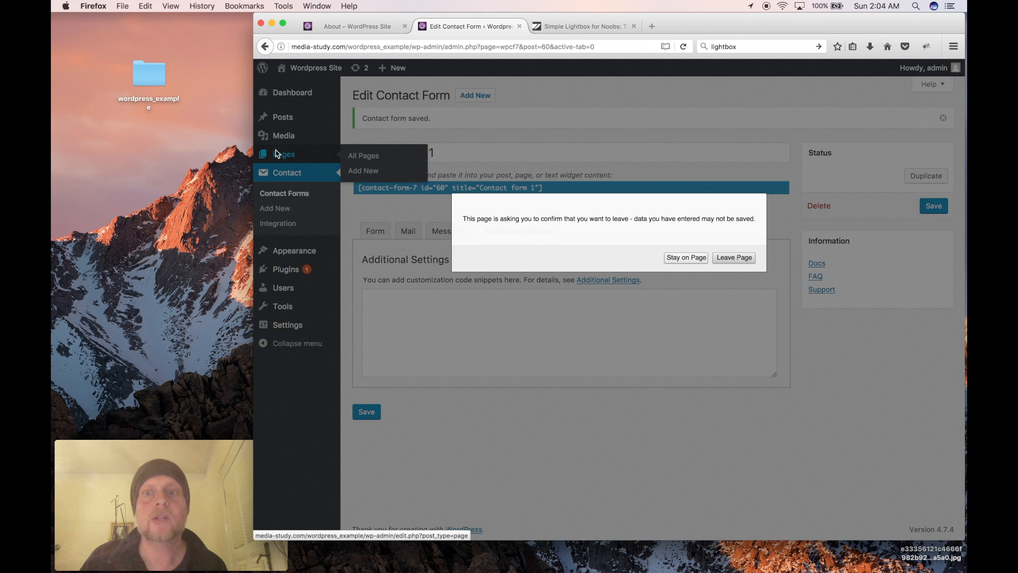
left_click(676, 257)
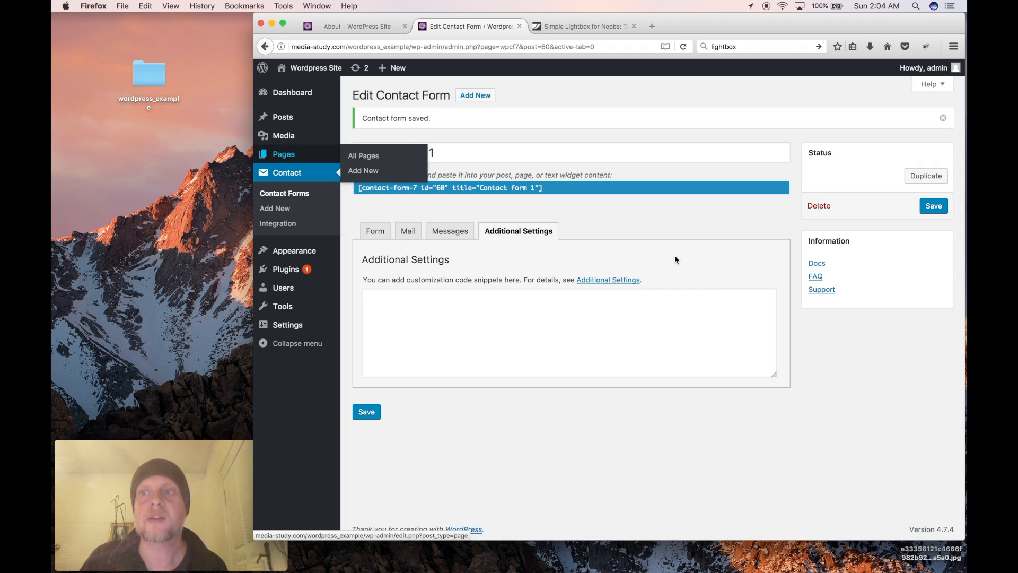
left_click(928, 211)
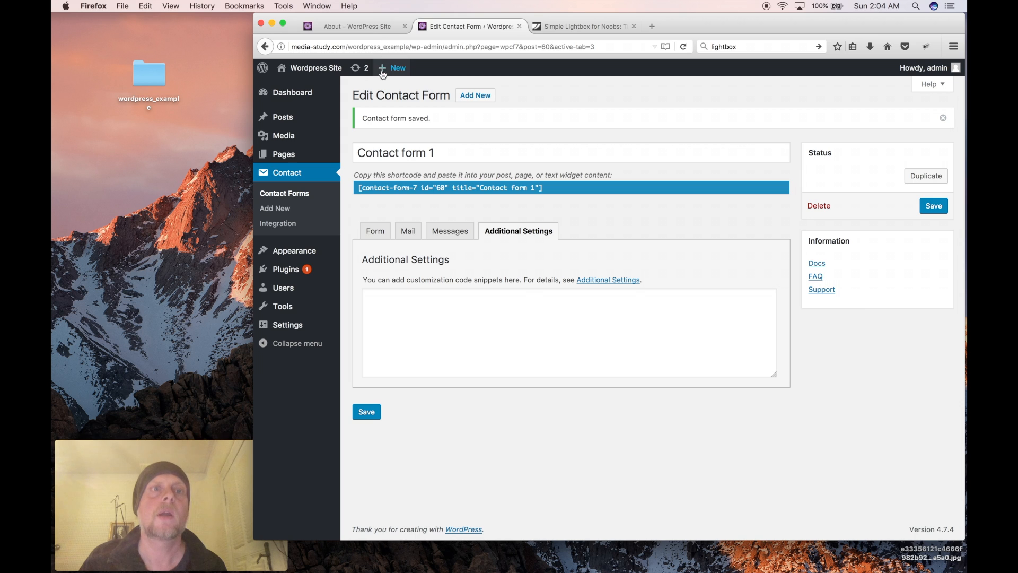
Paste the shortcode into the Contact page's Text view and update the page.
left_click(285, 153)
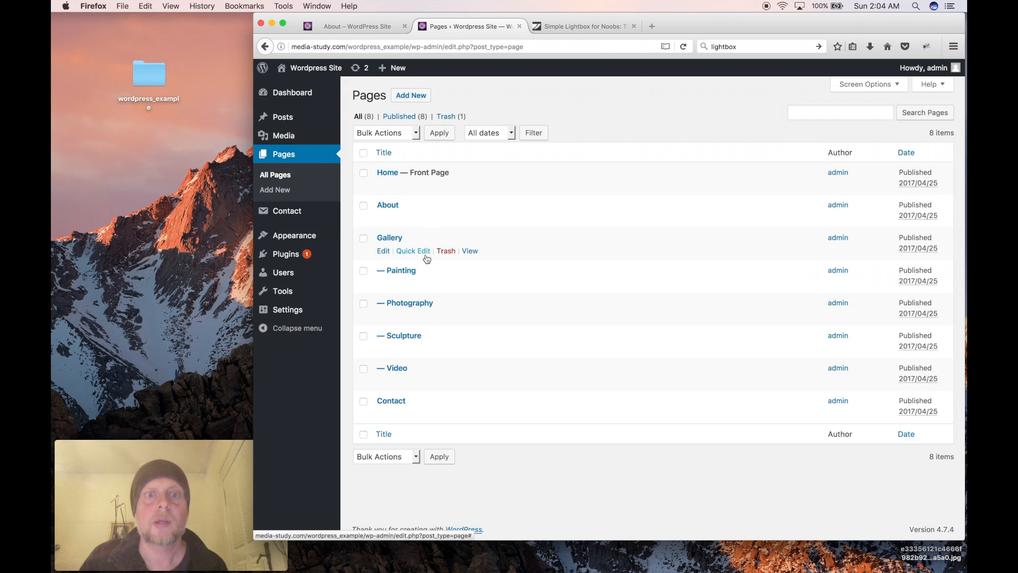
left_click(390, 401)
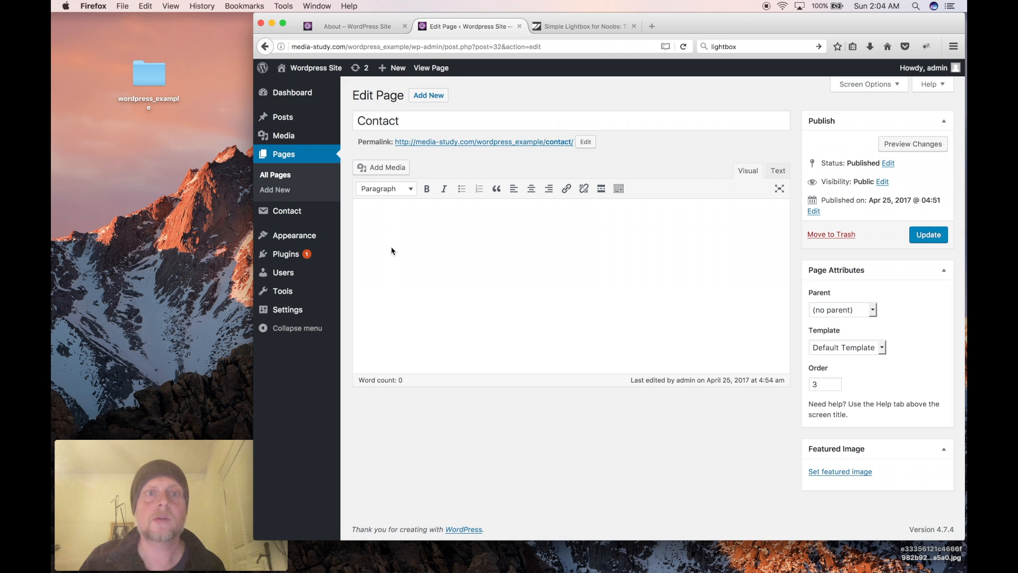
left_click(774, 170)
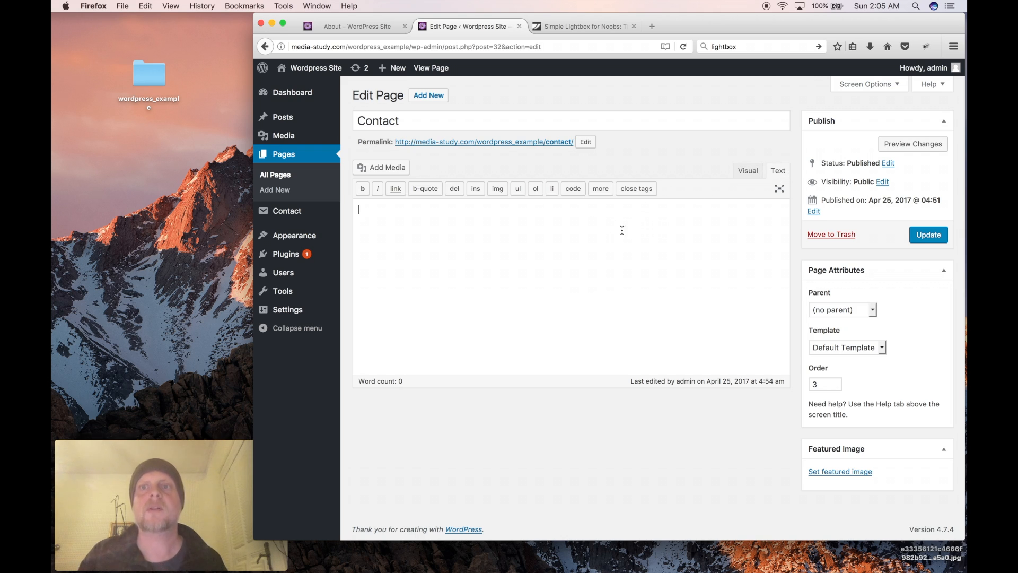
left_click(748, 170)
left_click(776, 170)
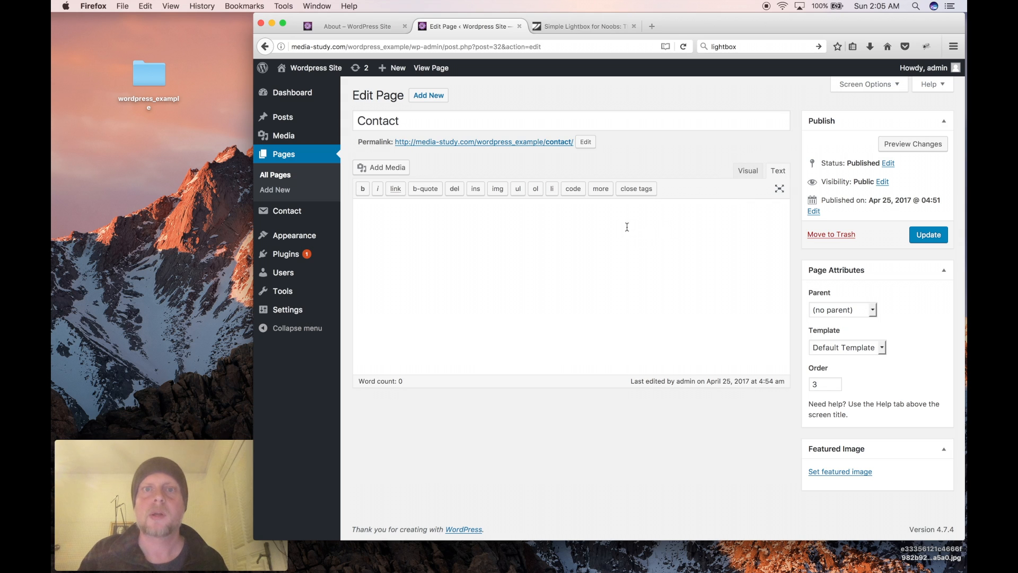
key("super+v")
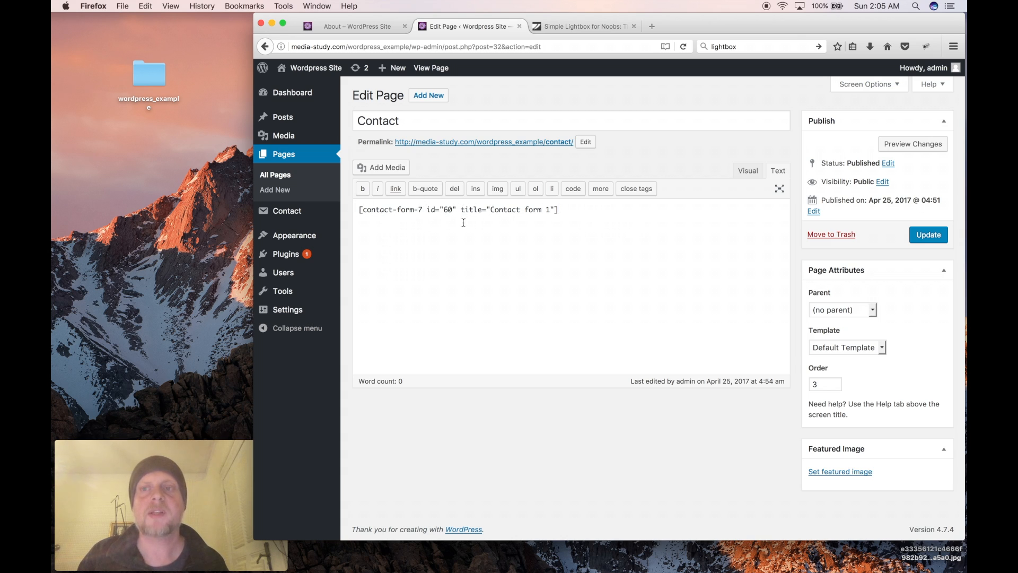
left_click(923, 238)
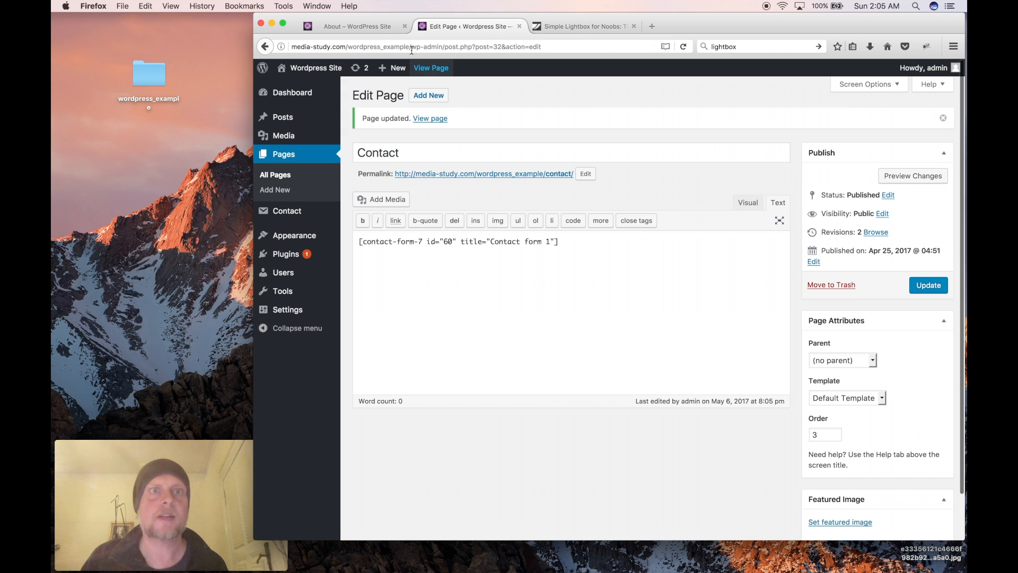
left_click(345, 26)
Open the live Contact page from the site menu and find the form.
scroll(577, 172, "up", 3)
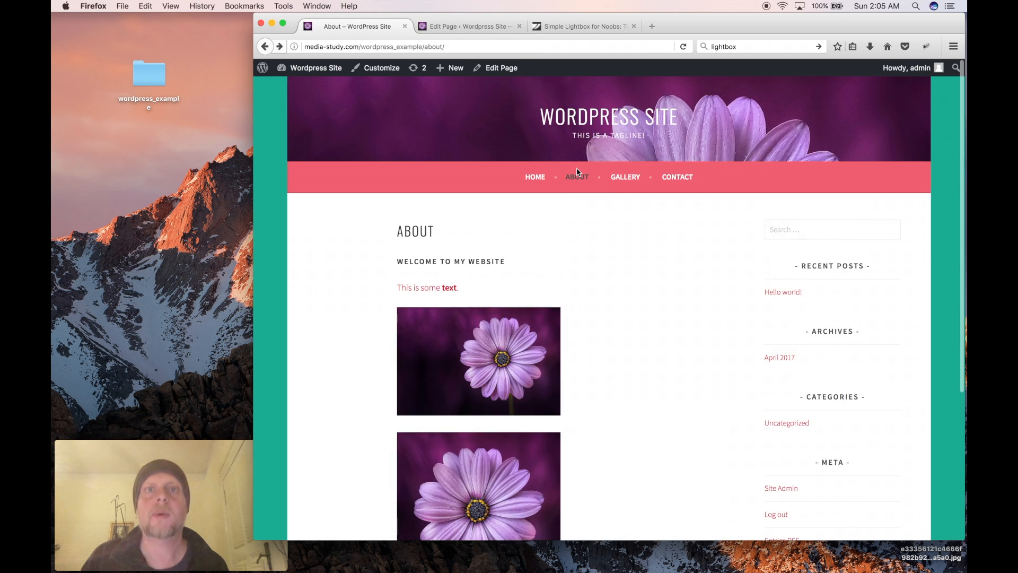
left_click(673, 178)
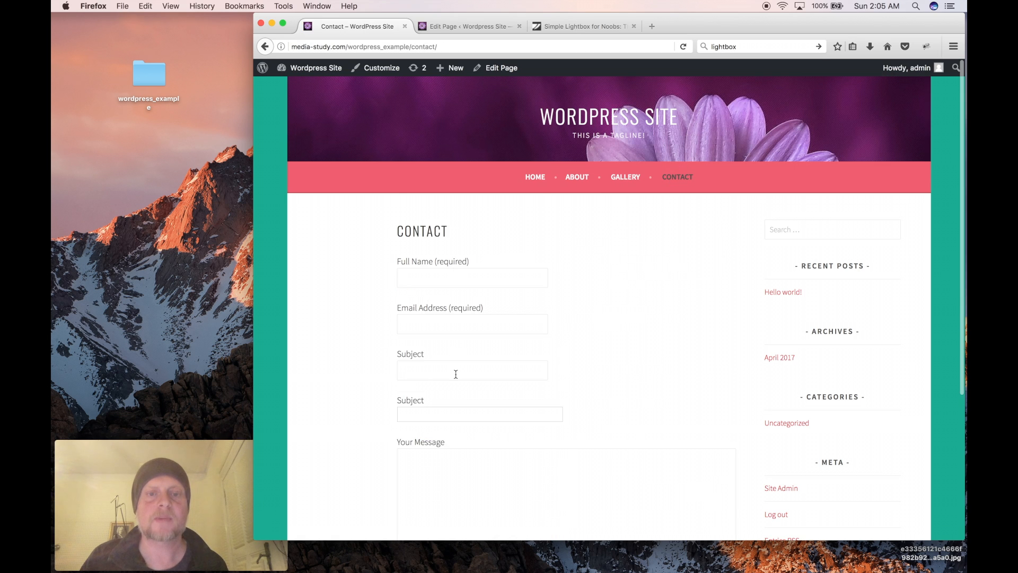
scroll(456, 374, "down", 5)
scroll(456, 374, "up", 2)
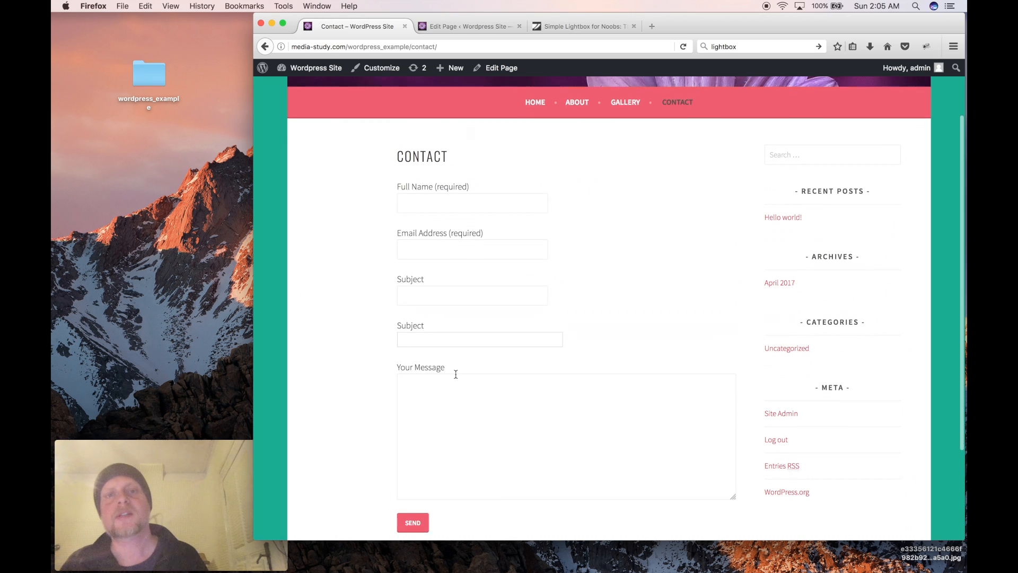
scroll(456, 374, "down", 1)
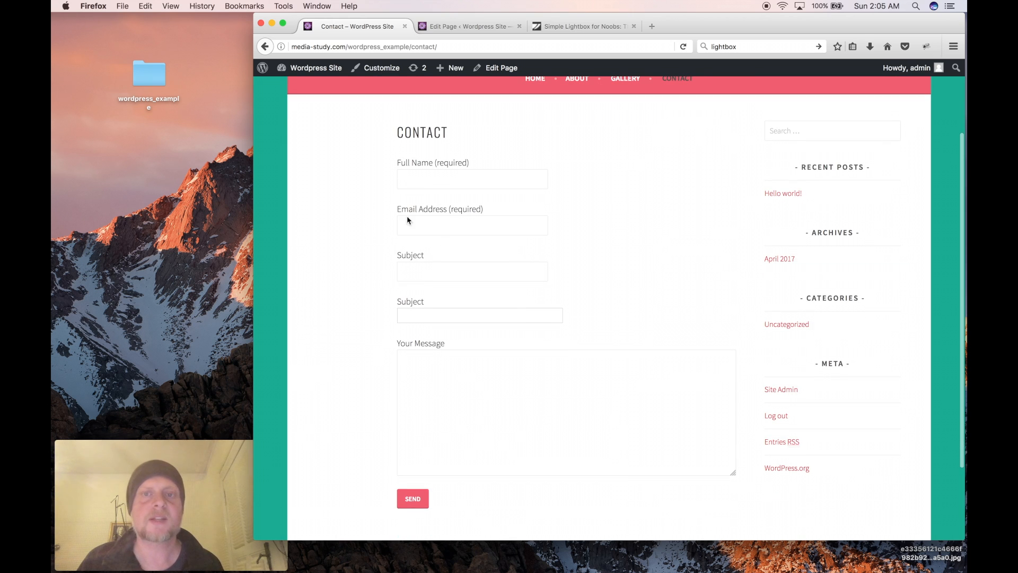
Fill the form with test values: a name, 'fsj', subjects 'frg' and 'dfgjdfg', and a message.
left_click(417, 174)
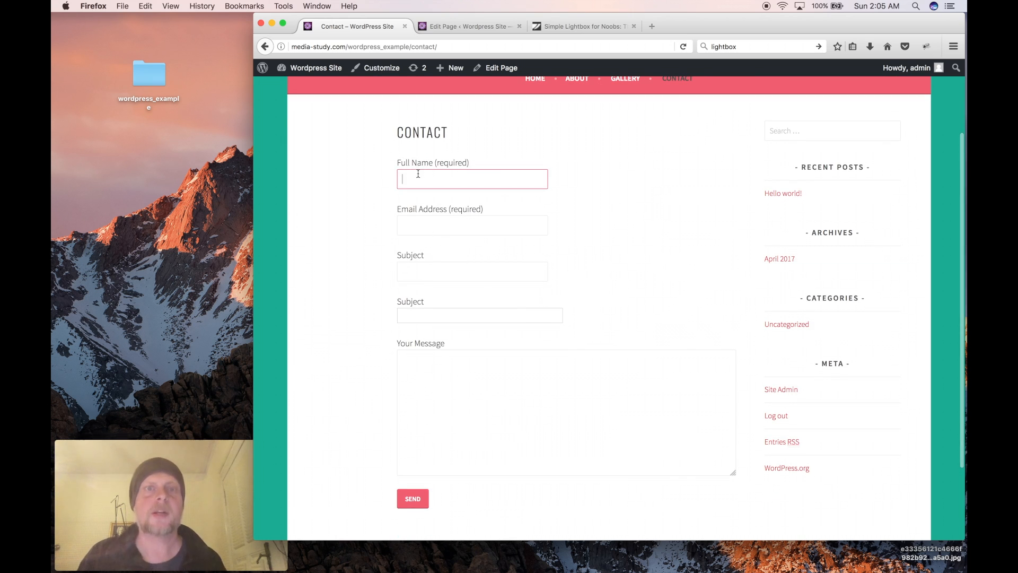
type("Brian")
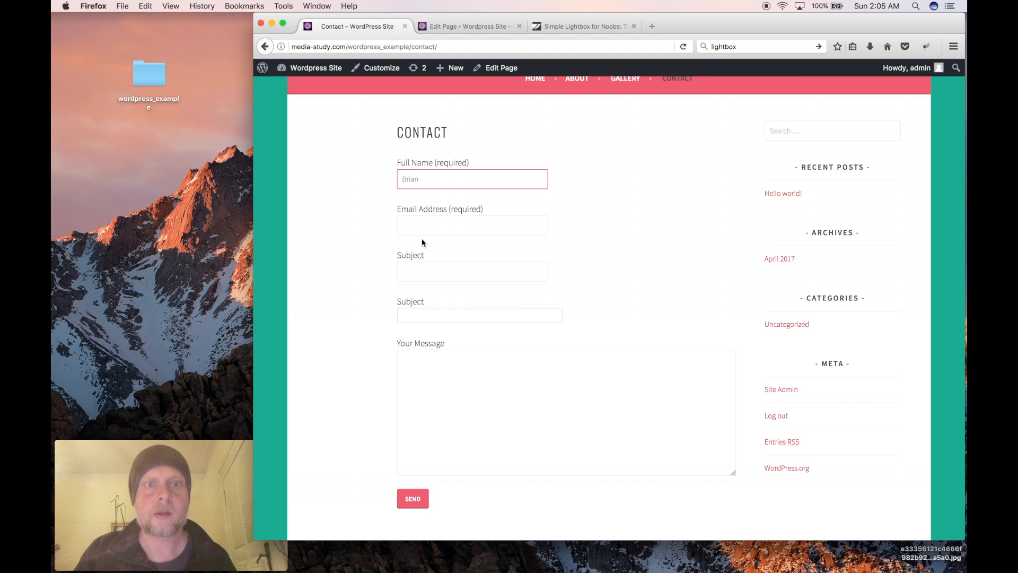
left_click(418, 220)
type("fsjgds@sfsf.com")
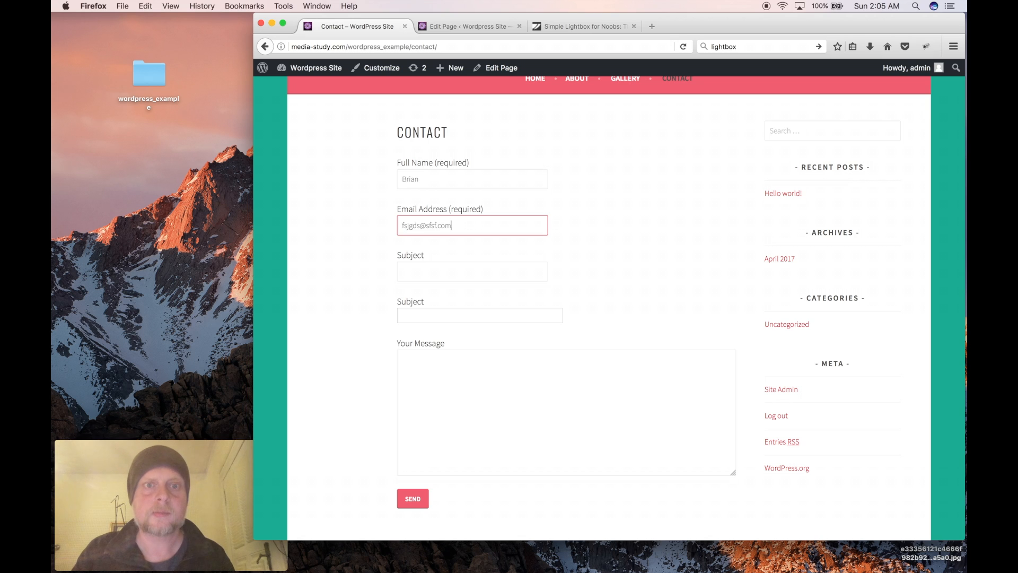
left_click(409, 270)
type("frgjgdfg")
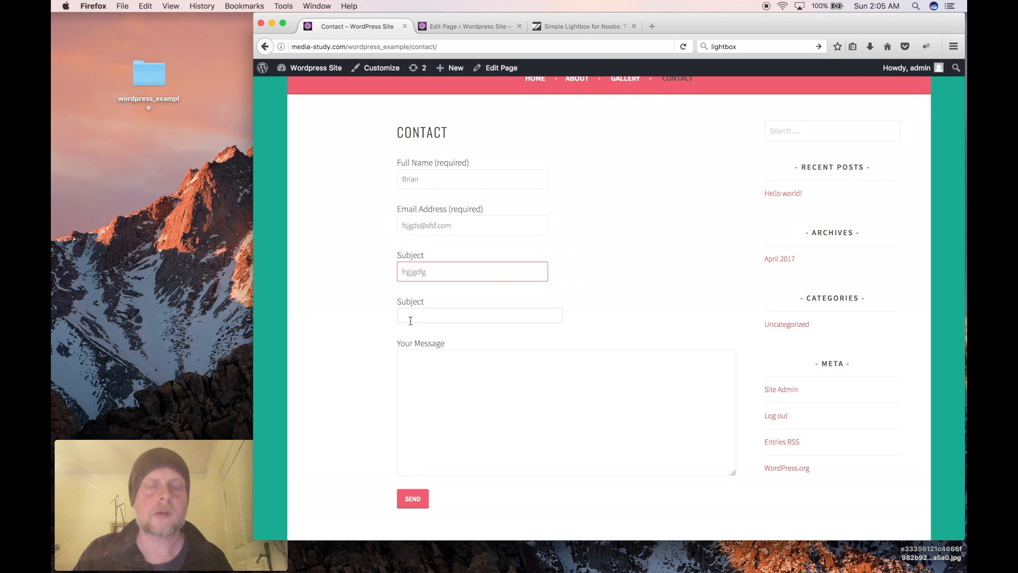
left_click(412, 318)
type("dfgjdfg")
left_click(427, 364)
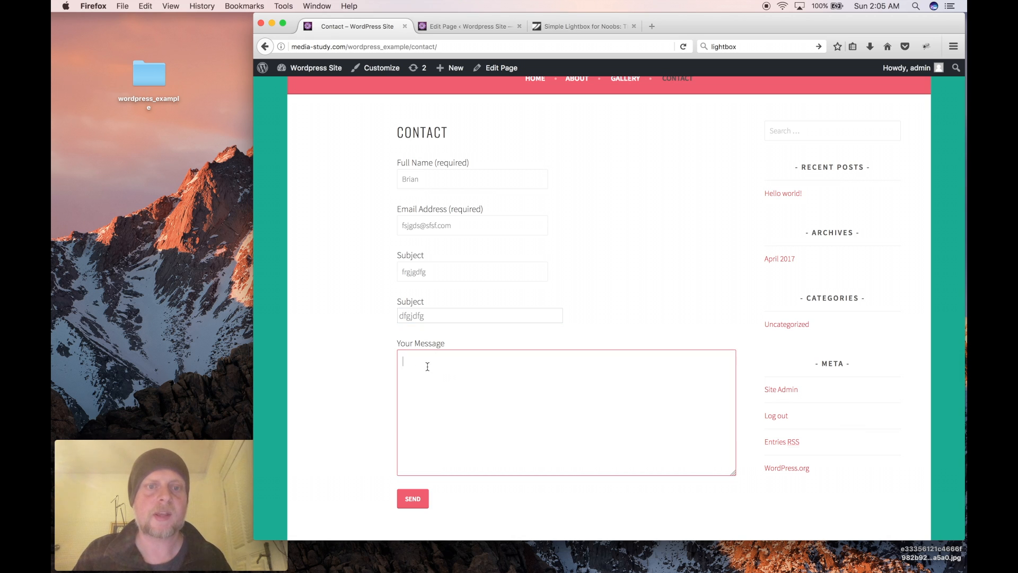
type("sdfjsdgvfsbvjfgjdfjfr")
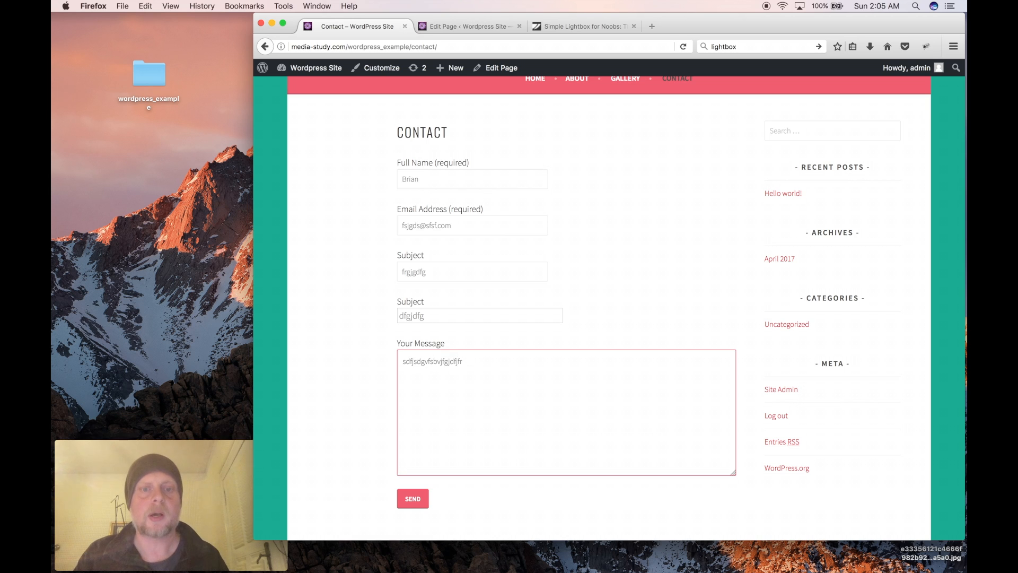
Submit the test form, replace the rejected telephone entry with a valid number, and resend.
left_click(412, 499)
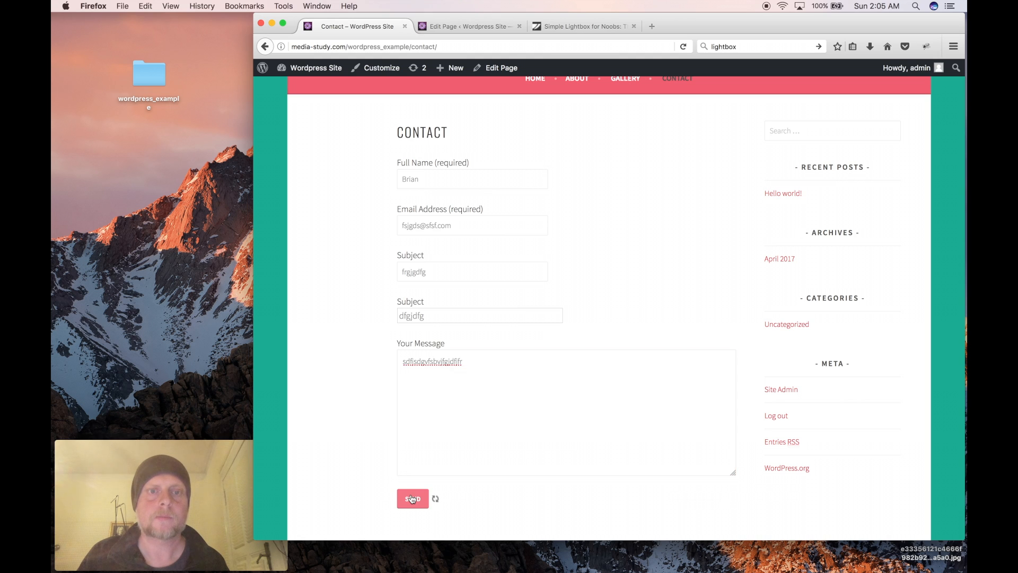
left_click_drag(424, 315, 368, 302)
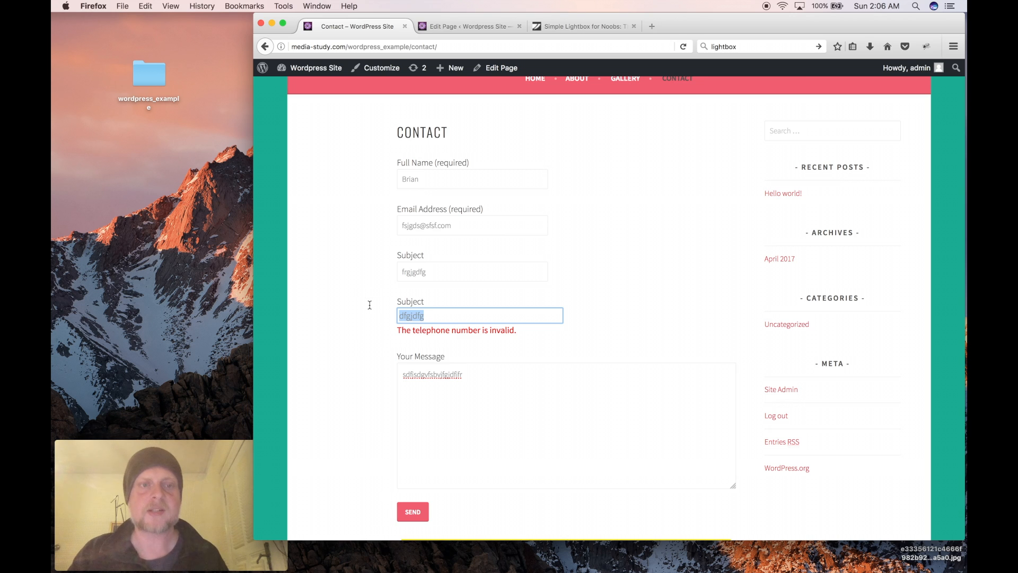
type("716")
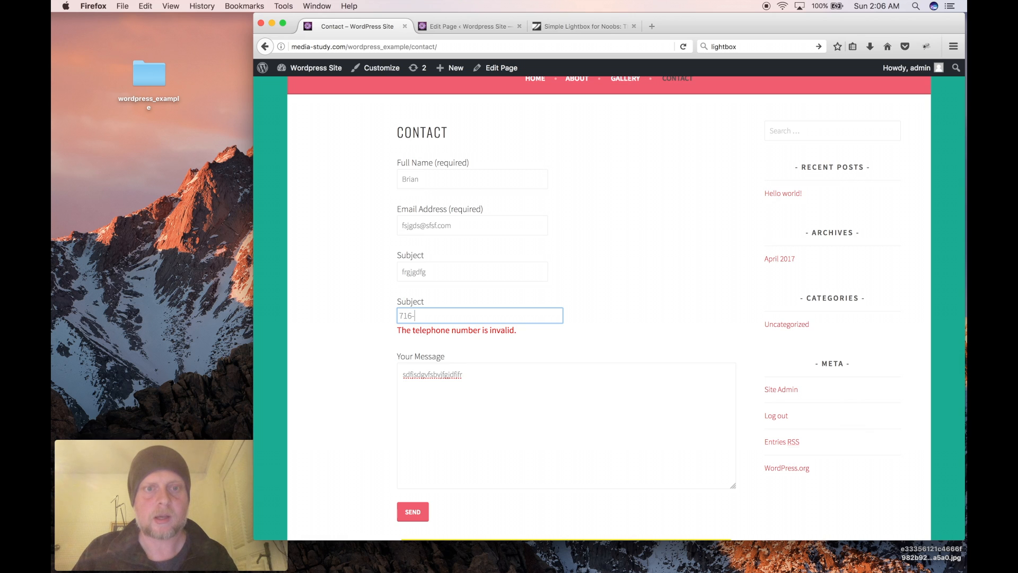
type("-55")
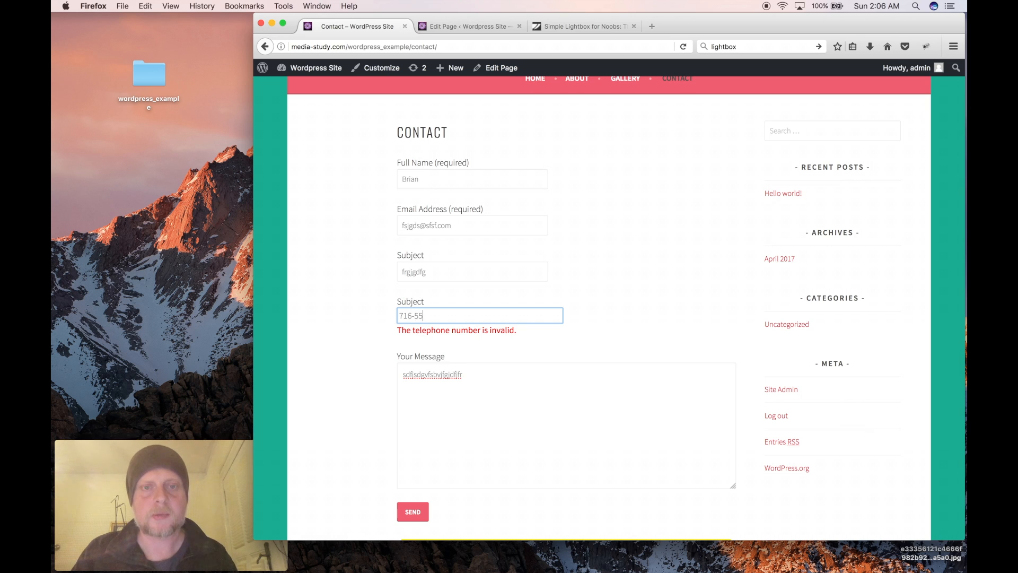
type("5-5555")
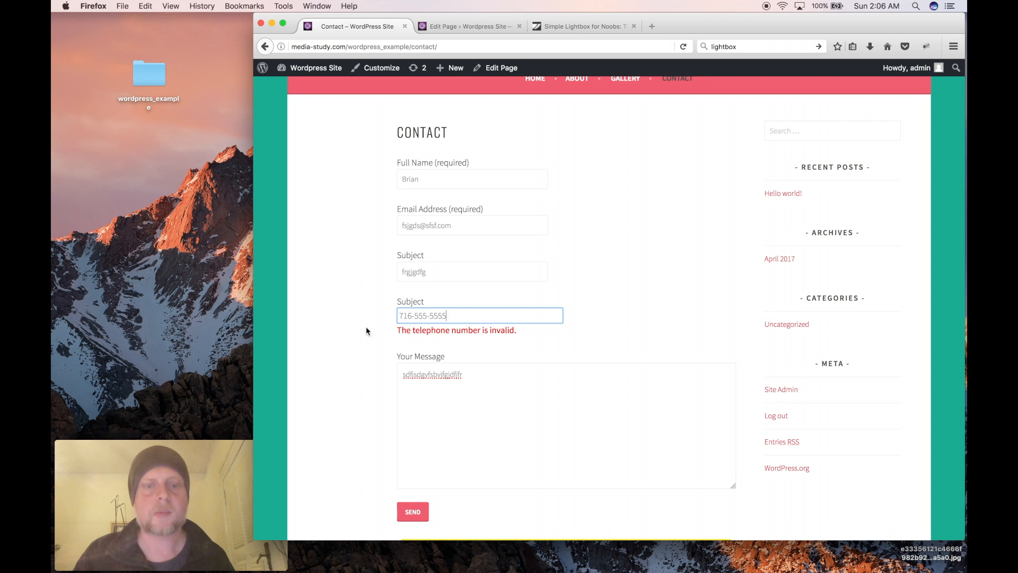
left_click(405, 510)
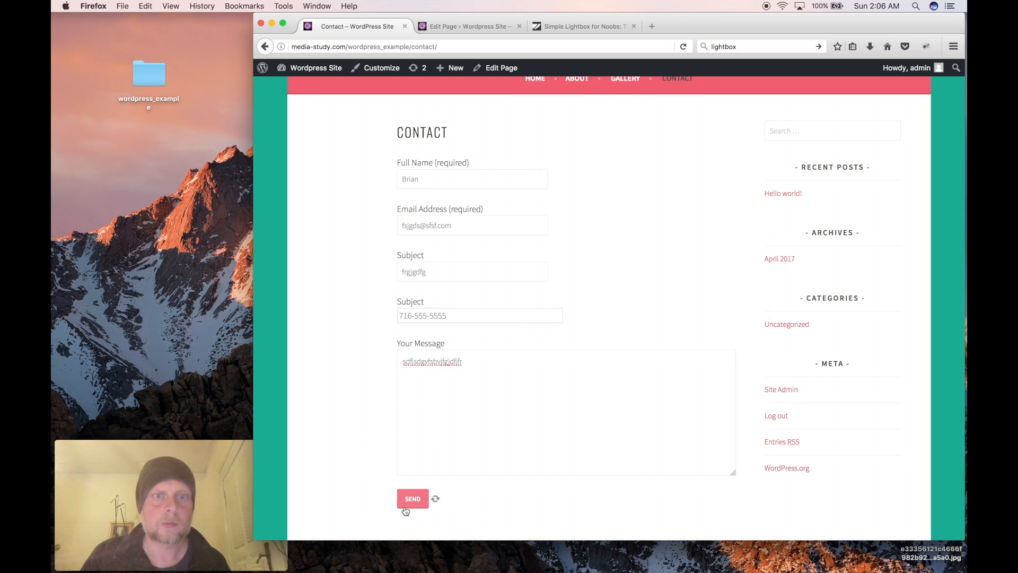
scroll(375, 486, "down", 4)
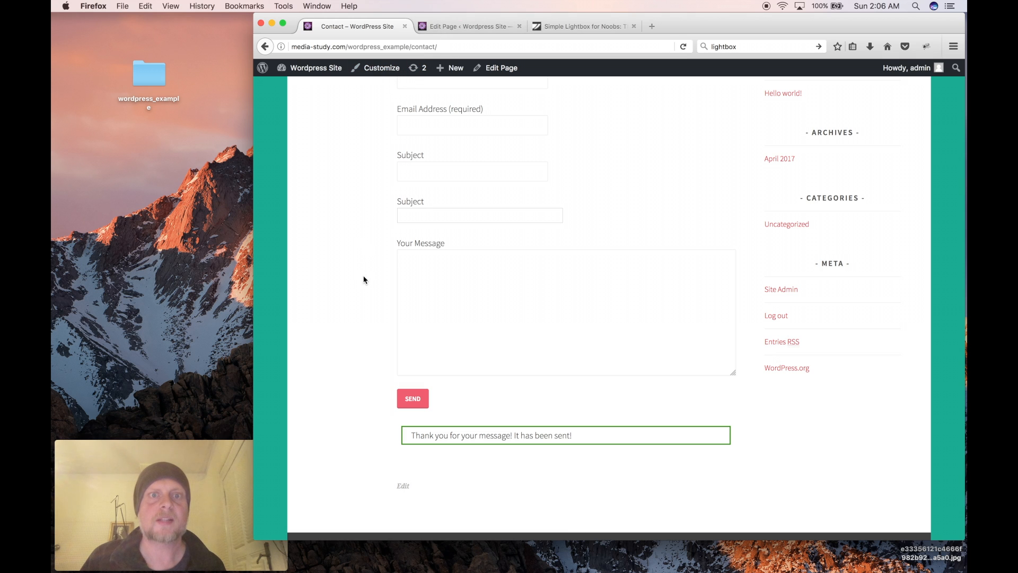
Return to the Contact page's Edit Page screen in the admin.
scroll(364, 278, "up", 2)
left_click(408, 276)
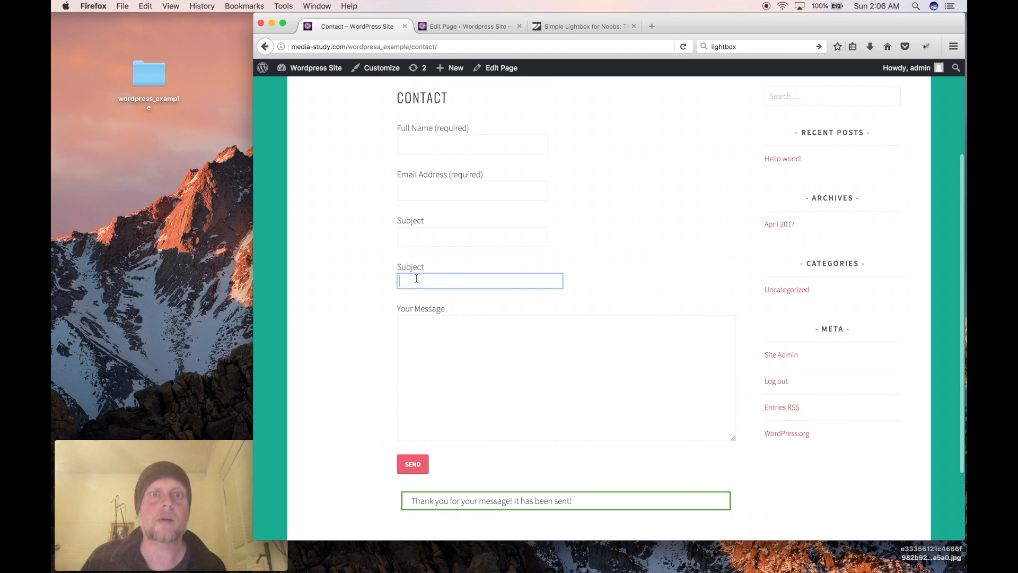
left_click(457, 29)
mouse_move(281, 242)
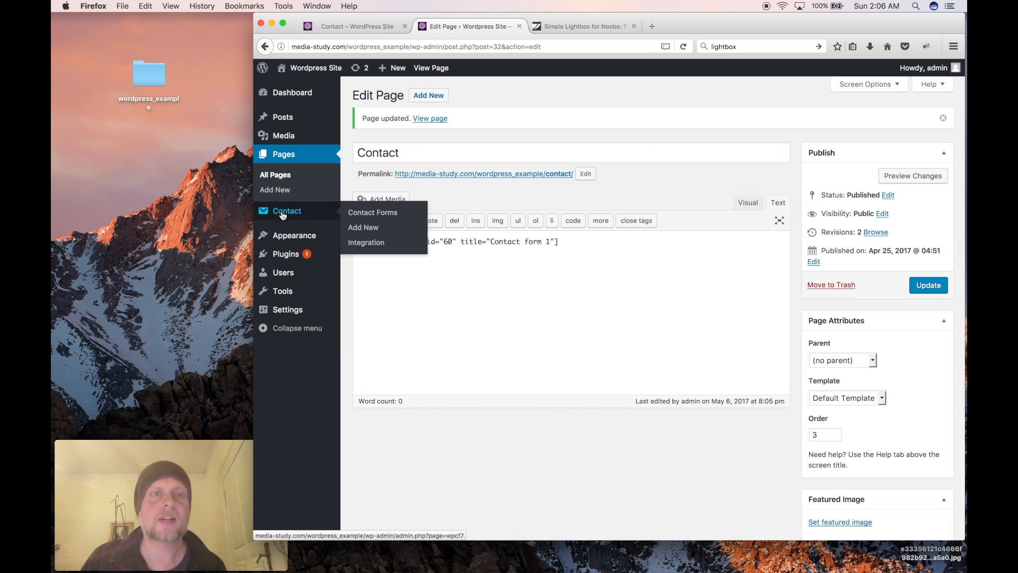
mouse_move(288, 217)
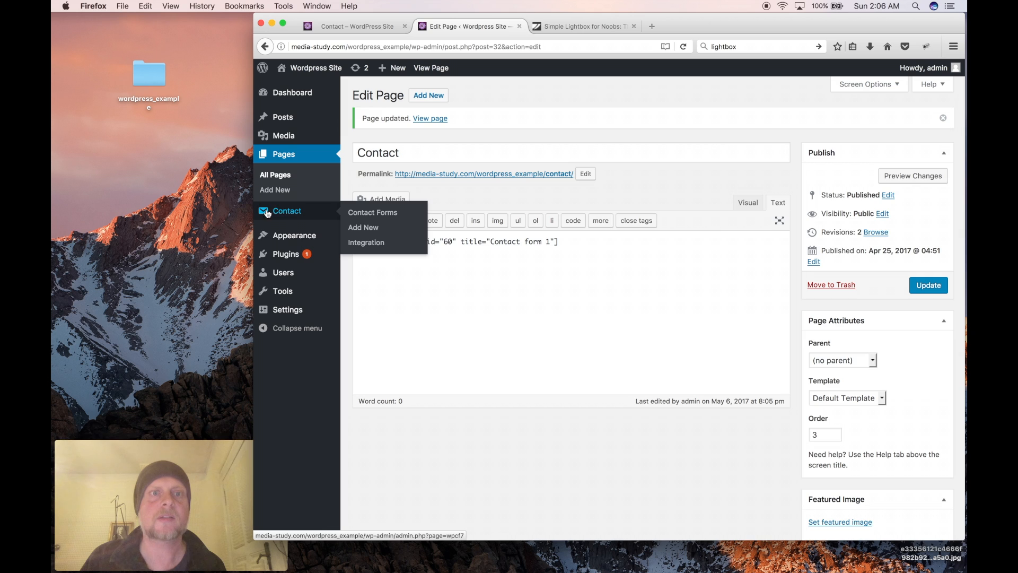
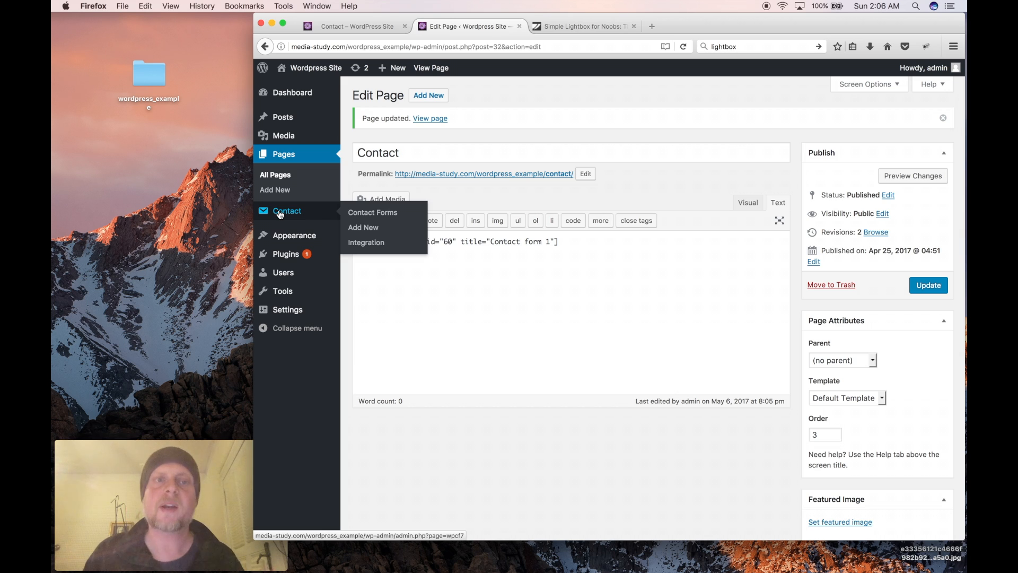
Change Contact form 1's second 'Subject' label to 'Phone Number' and save the form.
left_click(280, 214)
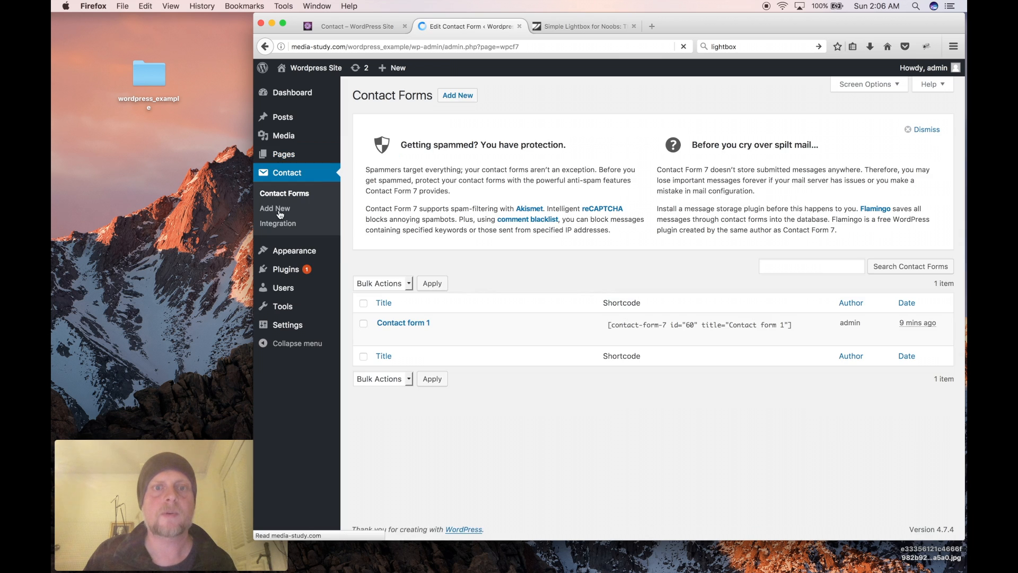
left_click(388, 325)
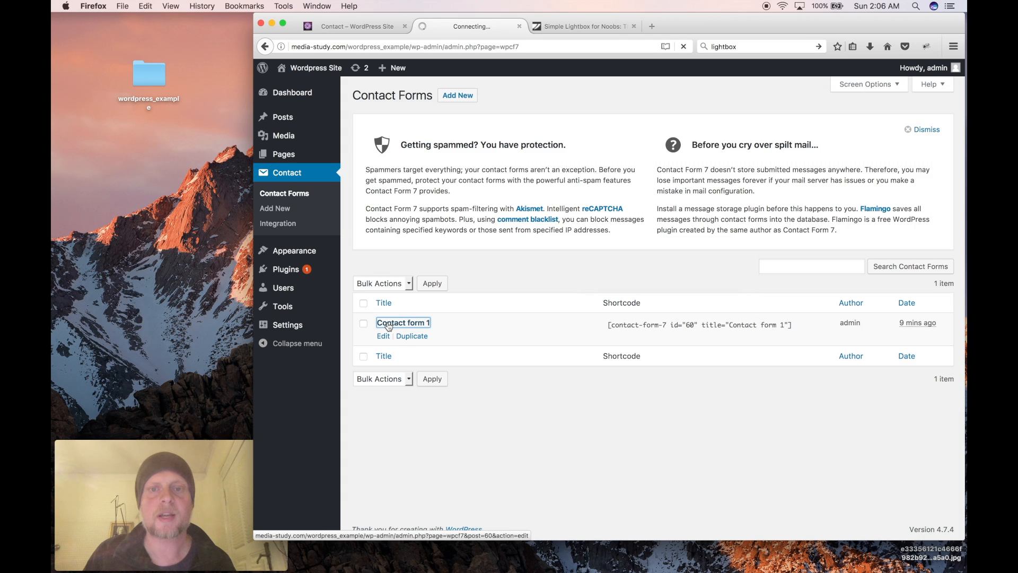
scroll(406, 350, "down", 1)
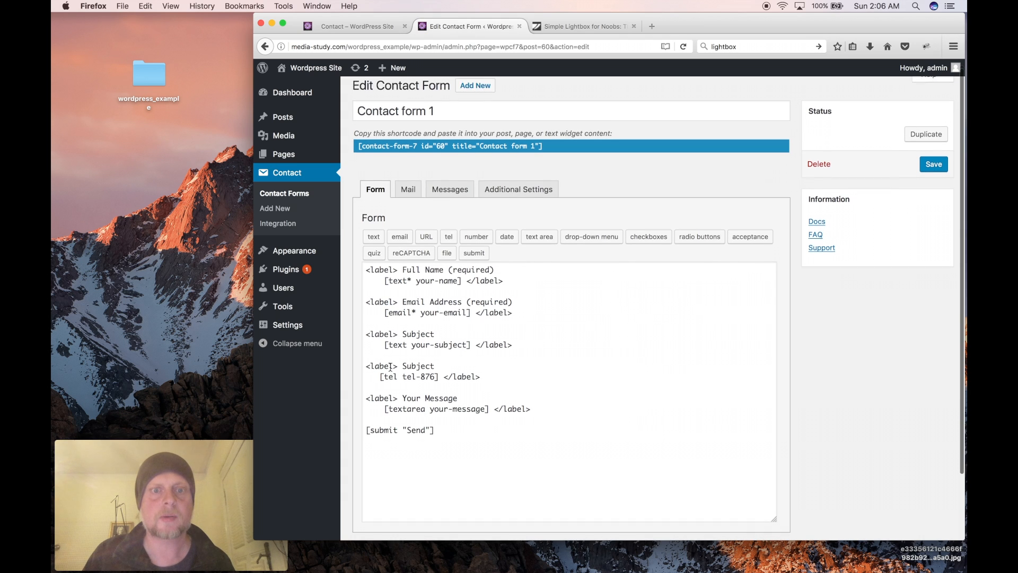
left_click(416, 346)
left_click_drag(435, 346, 405, 345)
type("Phone Number")
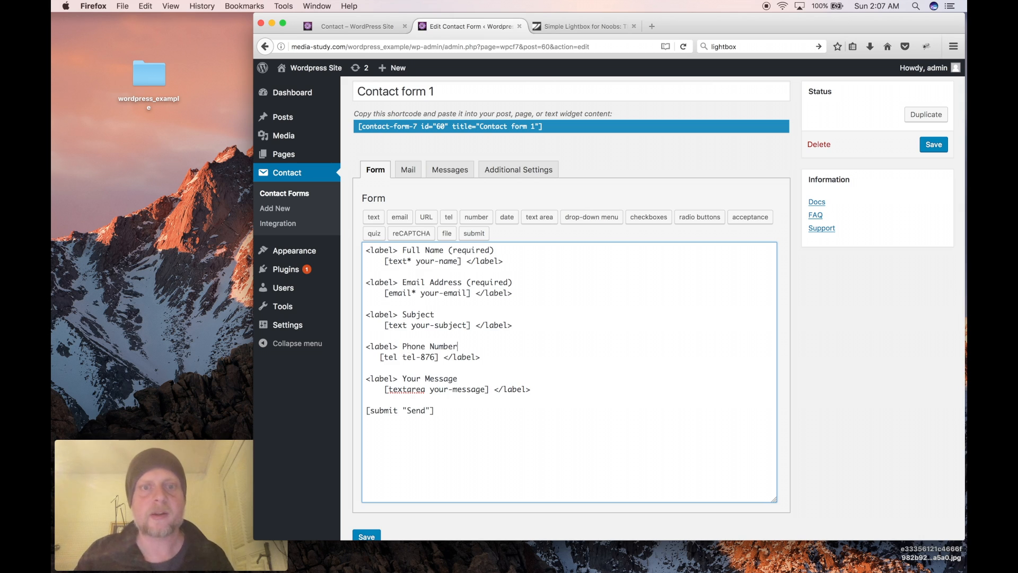
left_click(927, 142)
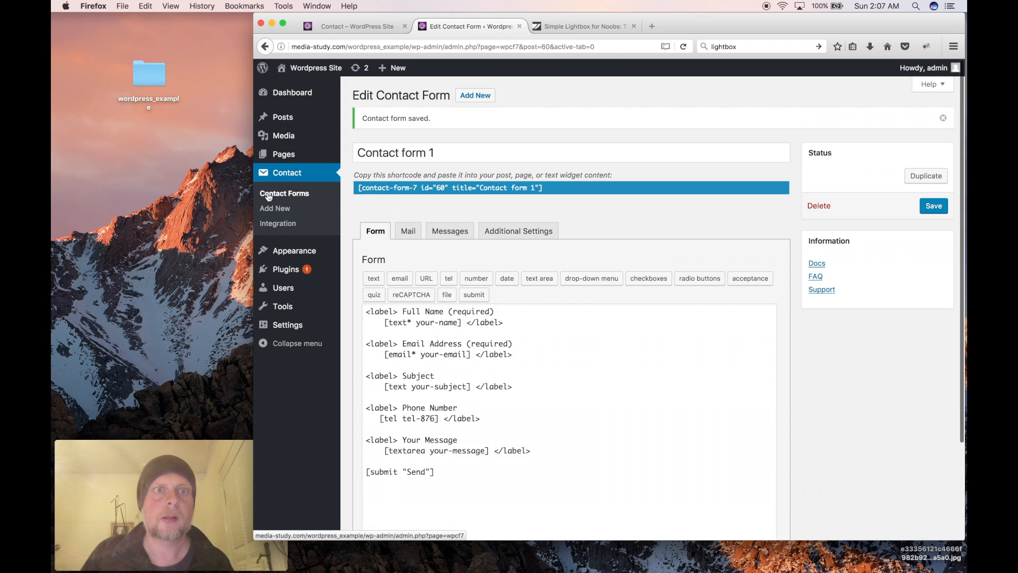
Reload the live Contact page to check the form, then go back to the Contact Forms list.
left_click(332, 24)
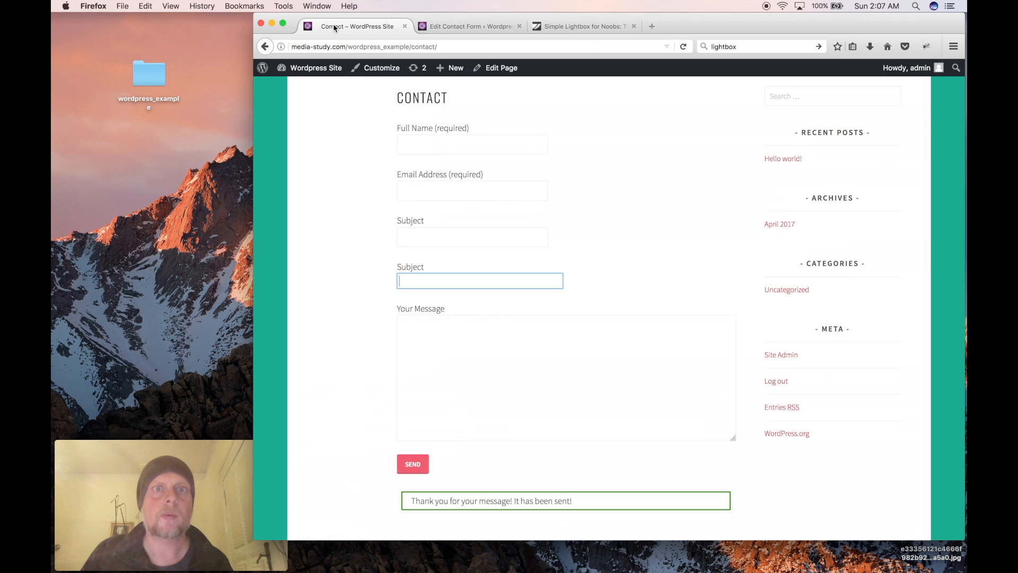
left_click(683, 47)
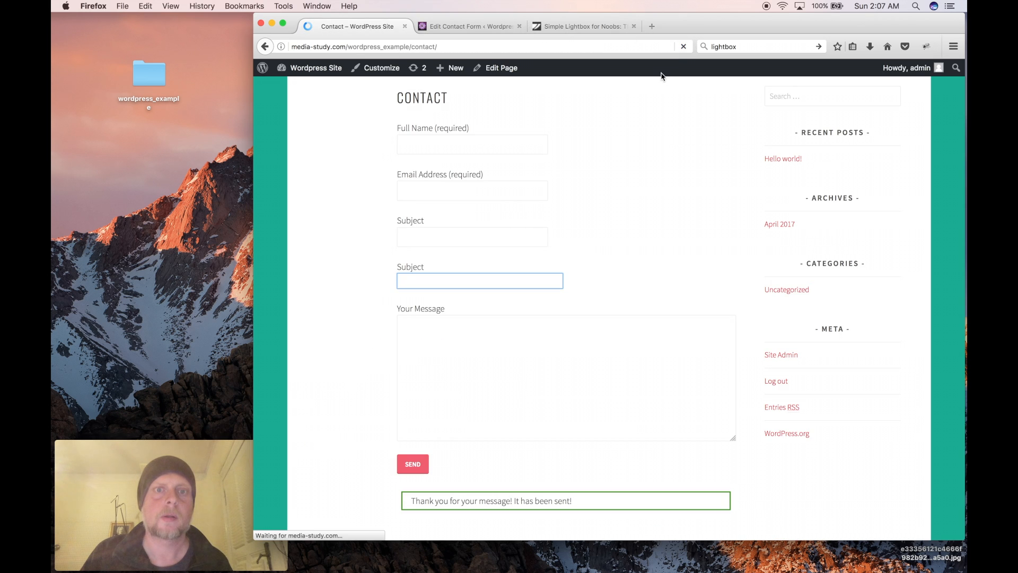
left_click(444, 25)
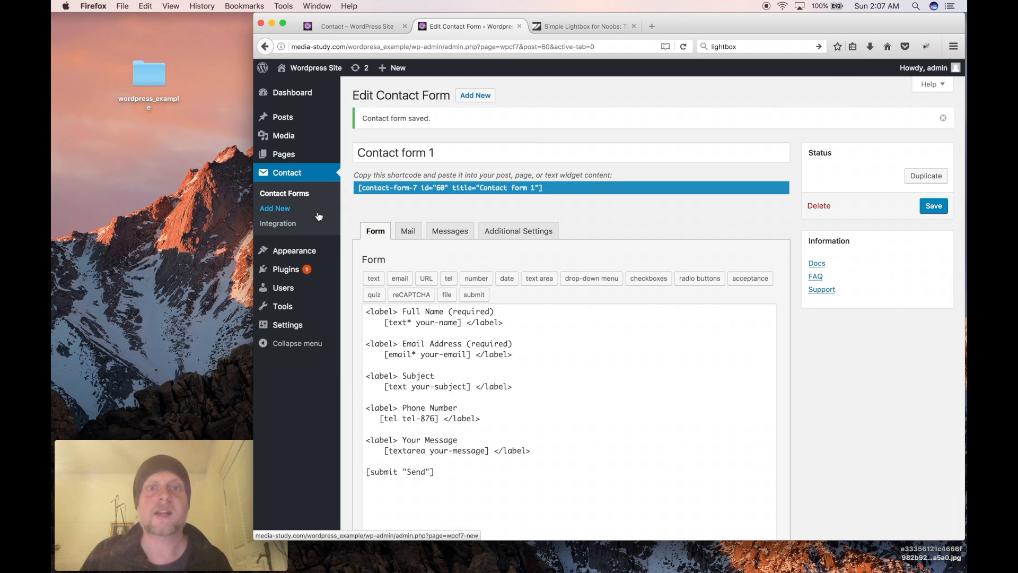
left_click(281, 194)
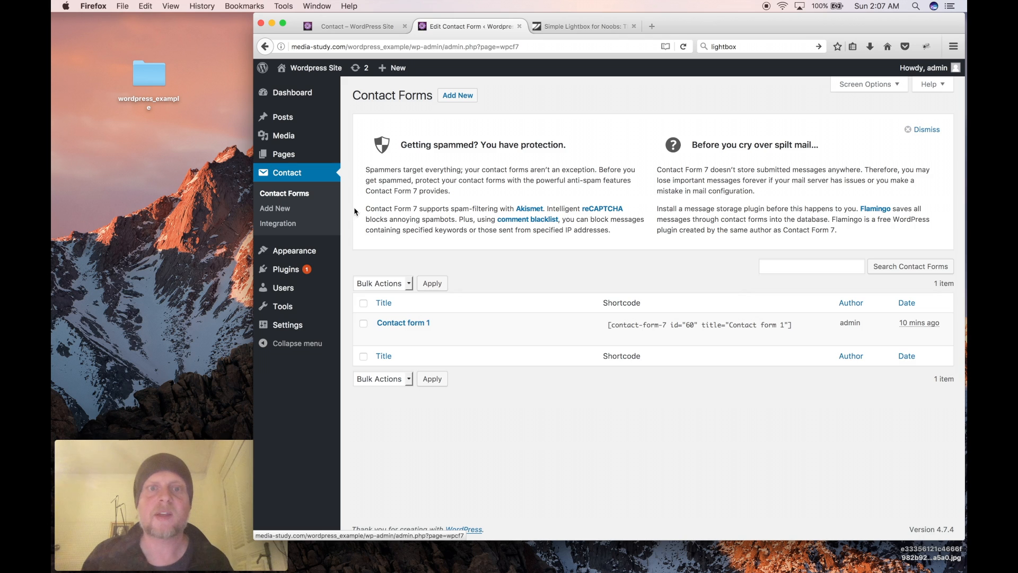
mouse_move(484, 345)
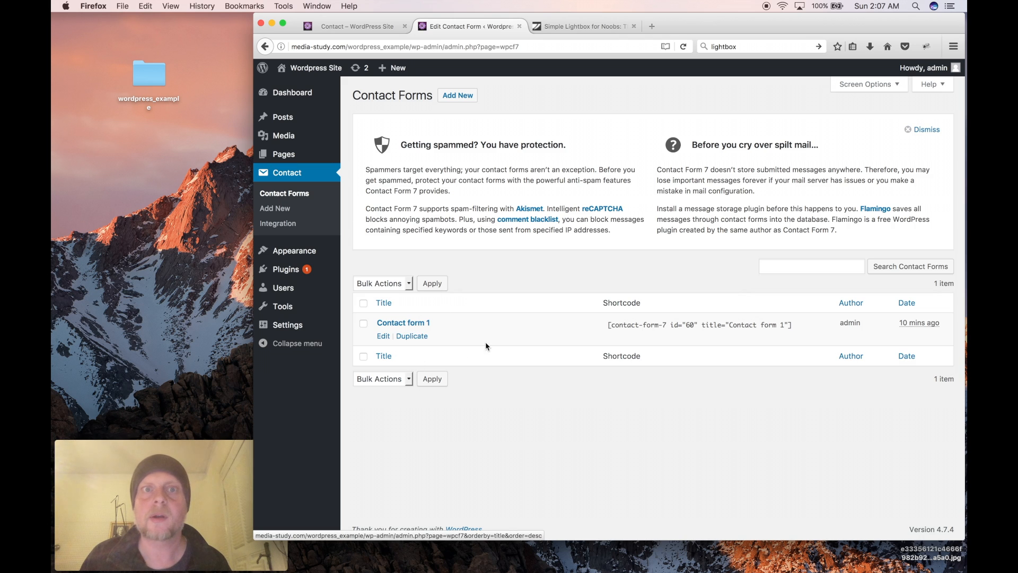
Create a new contact form titled 'Survey' and delete its Subject and Message fields.
left_click(453, 100)
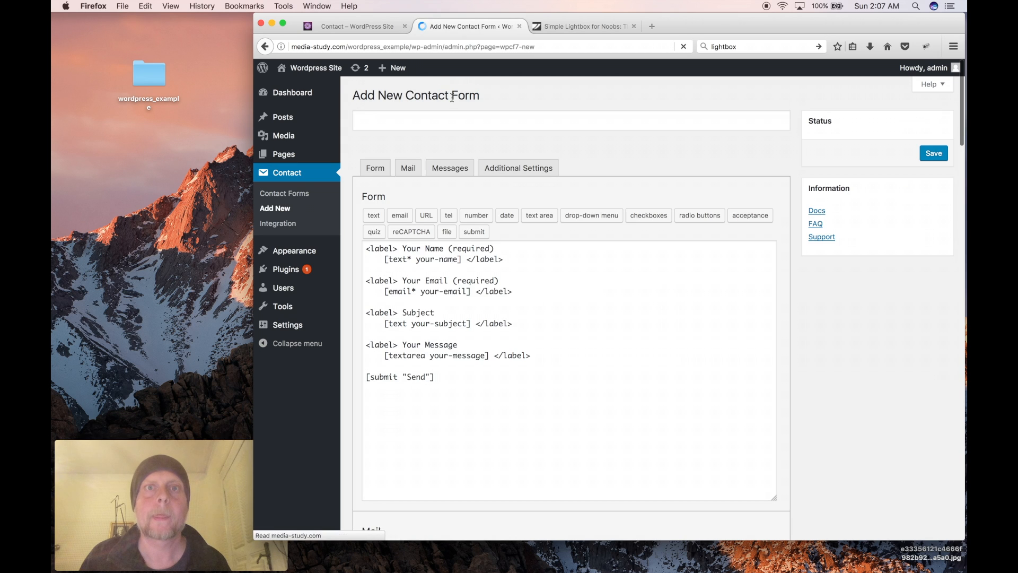
left_click(391, 121)
type("Survey")
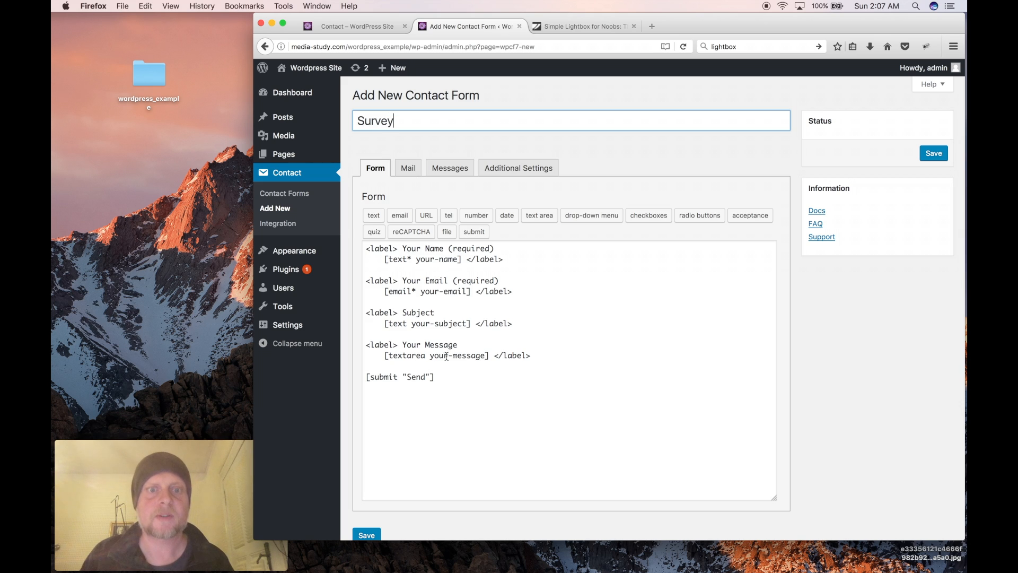
left_click_drag(539, 360, 358, 305)
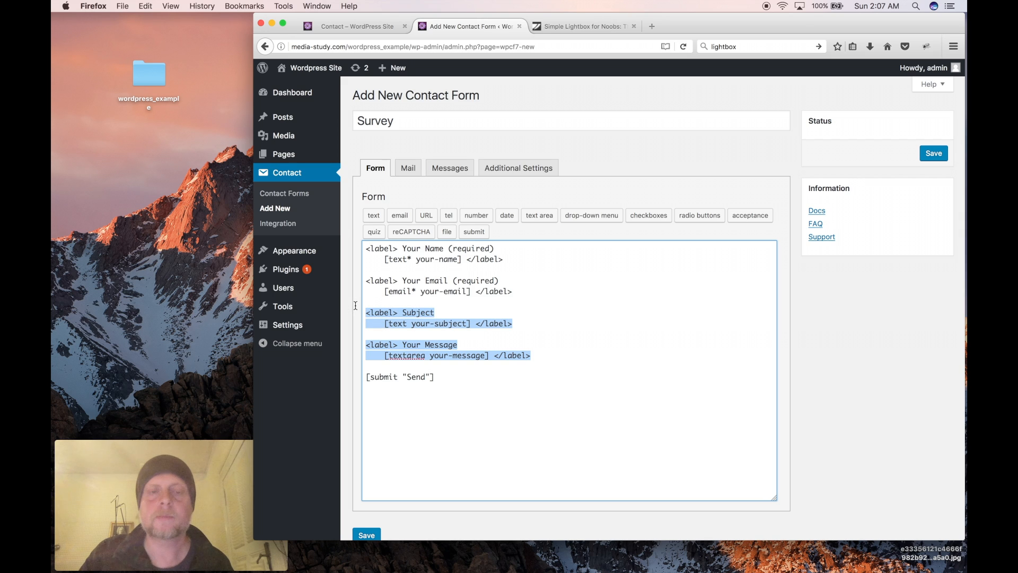
key("BackSpace")
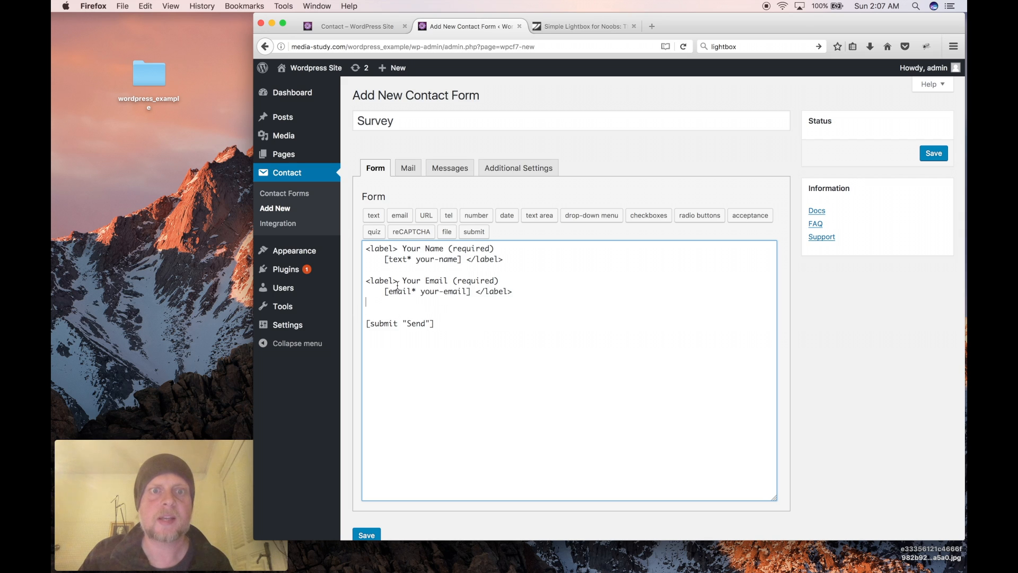
key("Return")
Insert a checkbox group with the options Apples, Oranges, Bananas and Pineapple.
left_click(646, 218)
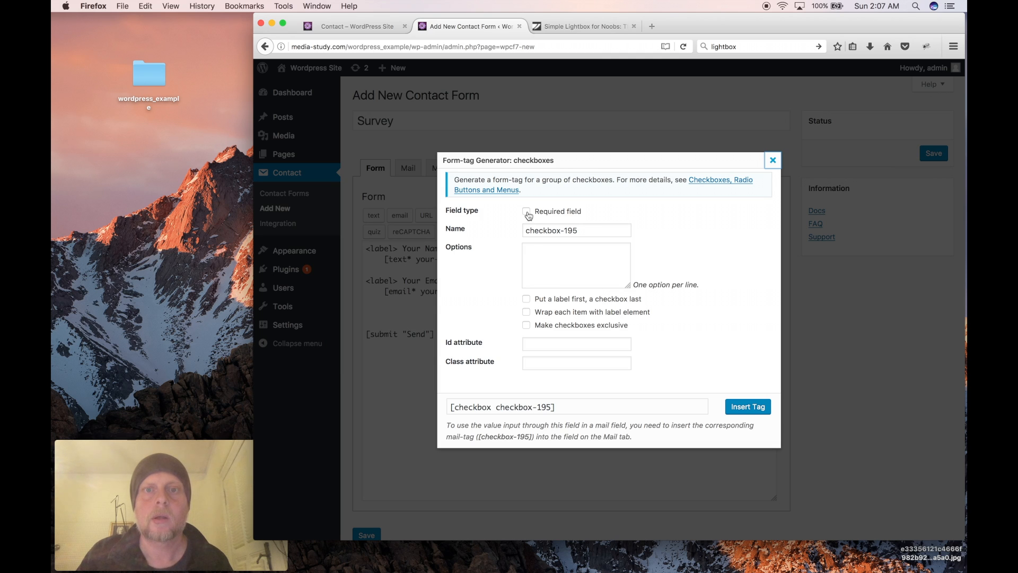
left_click(533, 267)
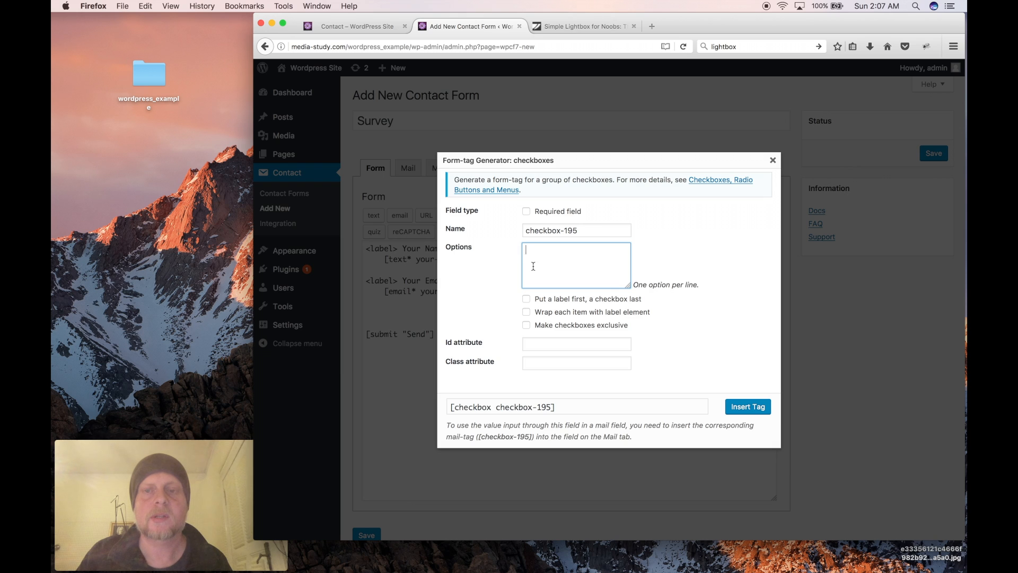
type("Apple")
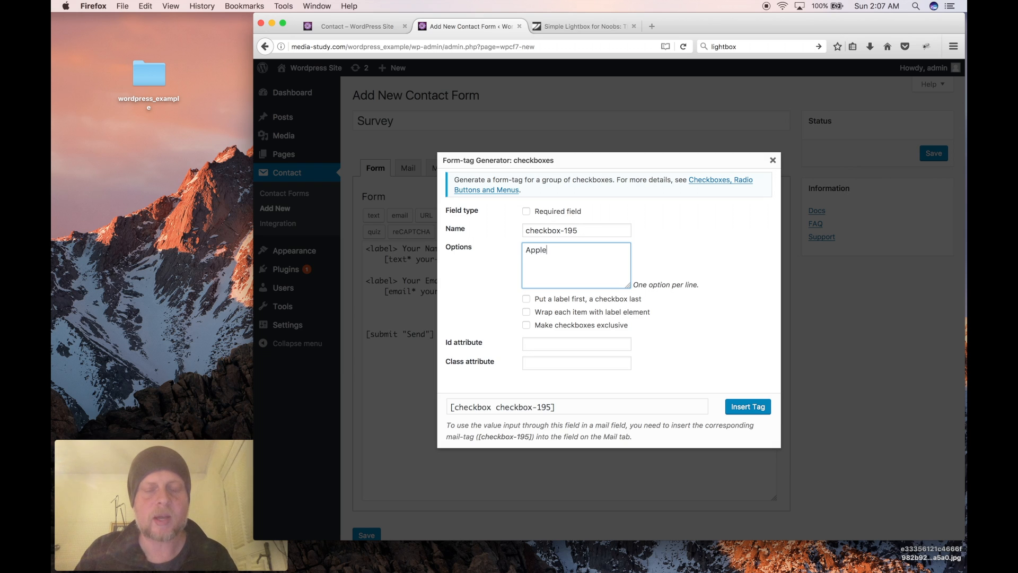
type("s")
key("Return")
type("O")
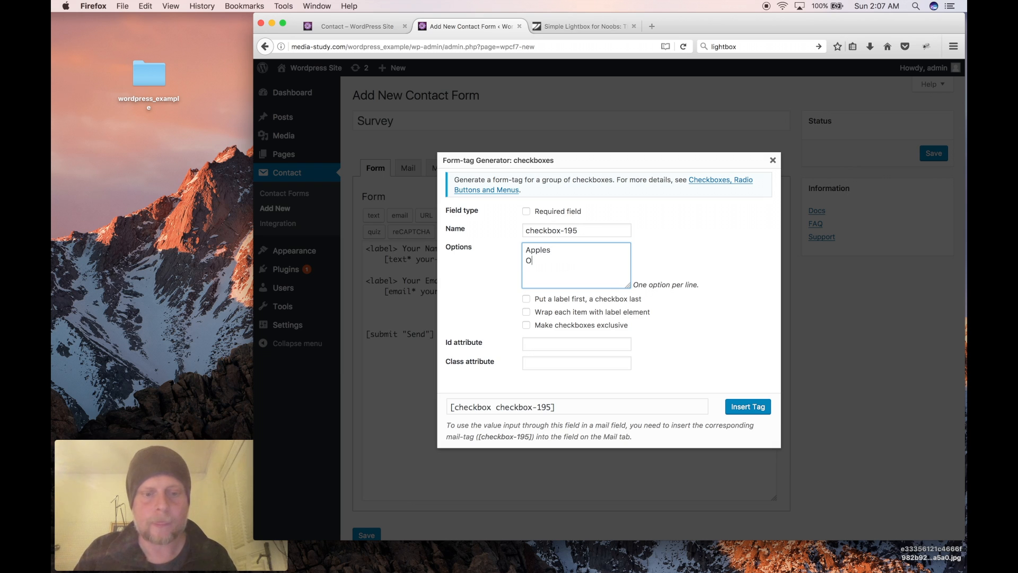
type("ranges")
key("Return")
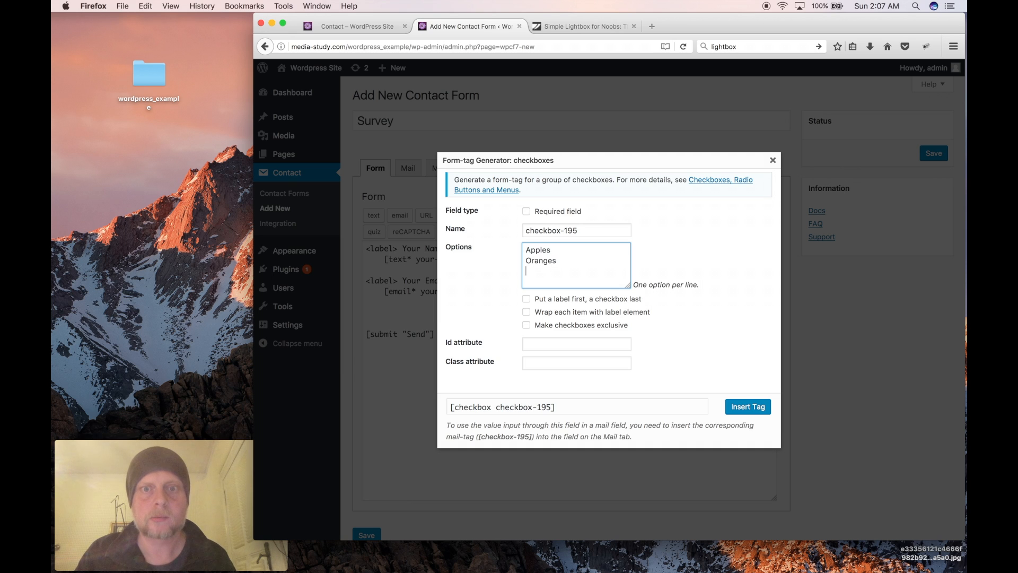
type("Bananas")
key("Return")
type("Pineapples")
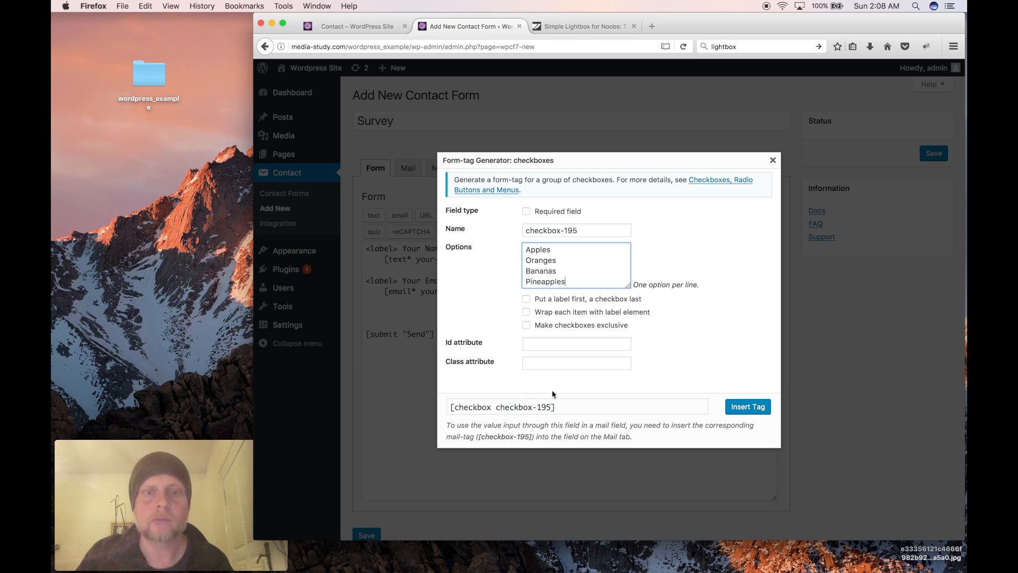
left_click(748, 406)
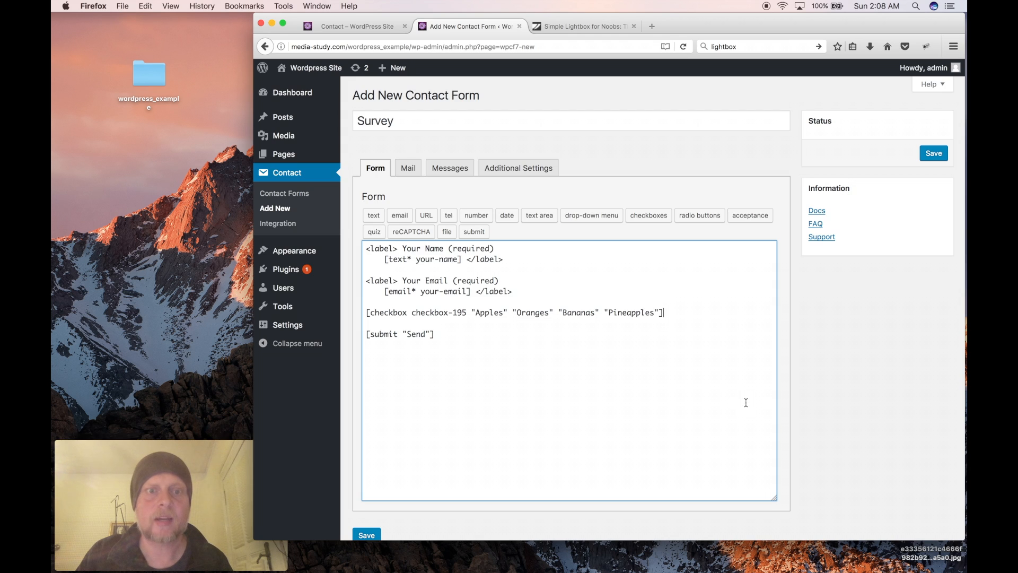
Add a '<label> What is your favorite fruit' line above the checkbox tag and indent the tag.
left_click(441, 302)
key("Return")
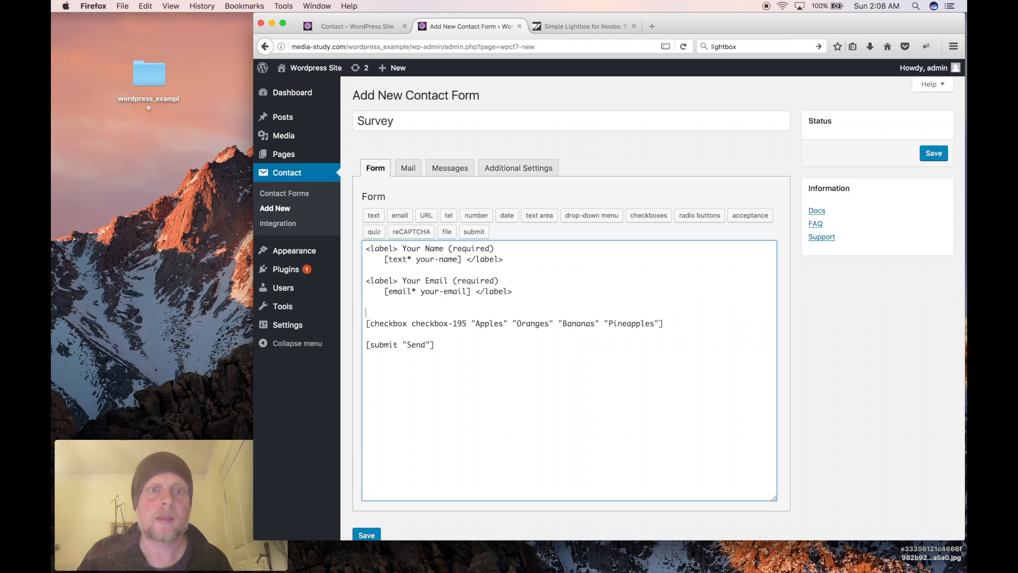
type("<la")
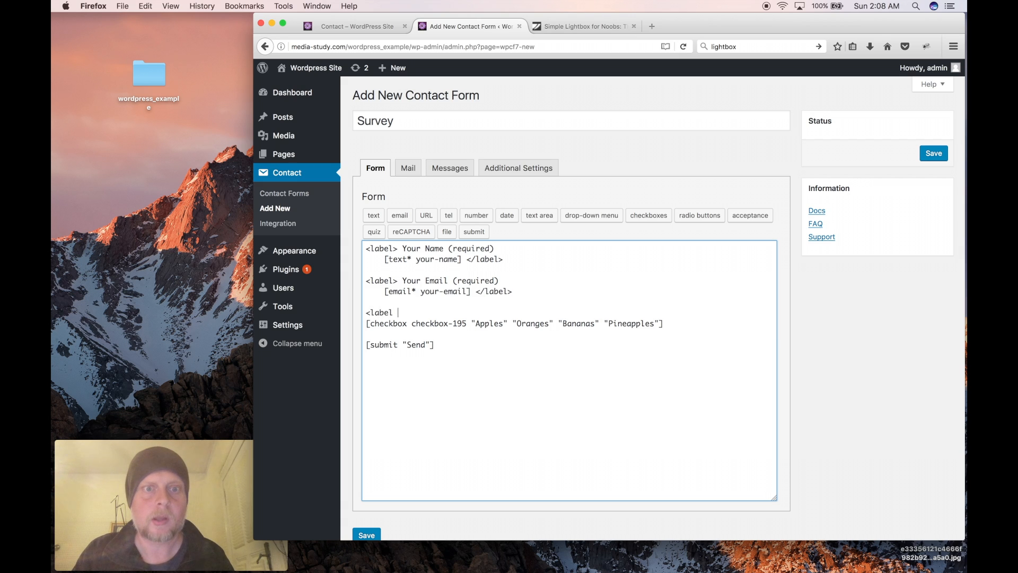
type("bel> ")
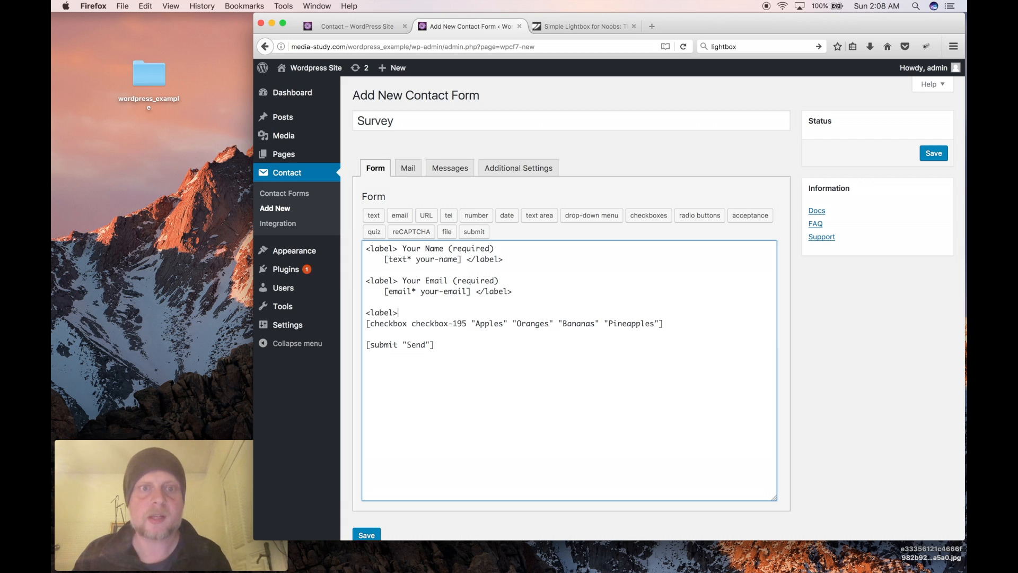
type("What is your")
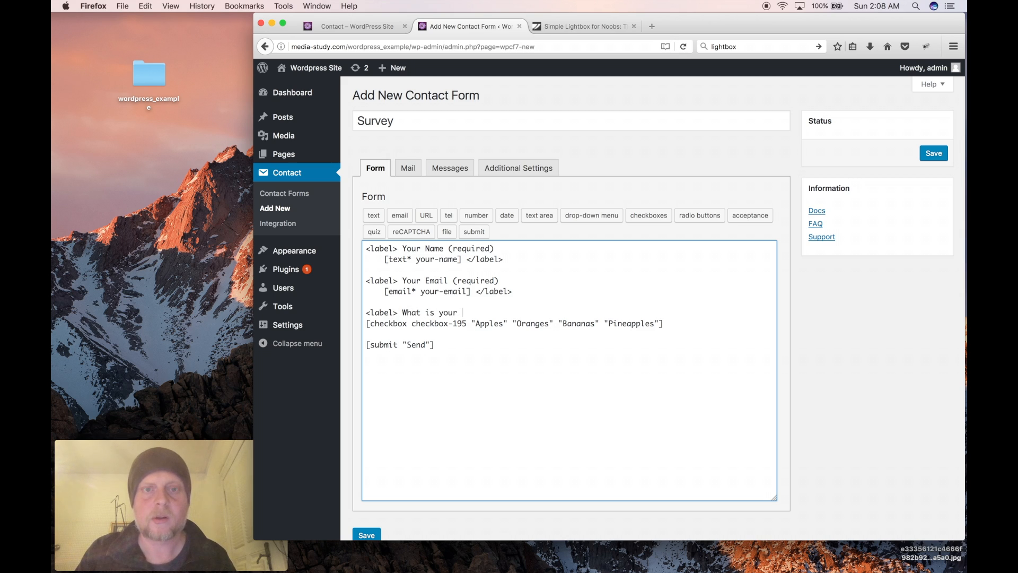
type(" favorit")
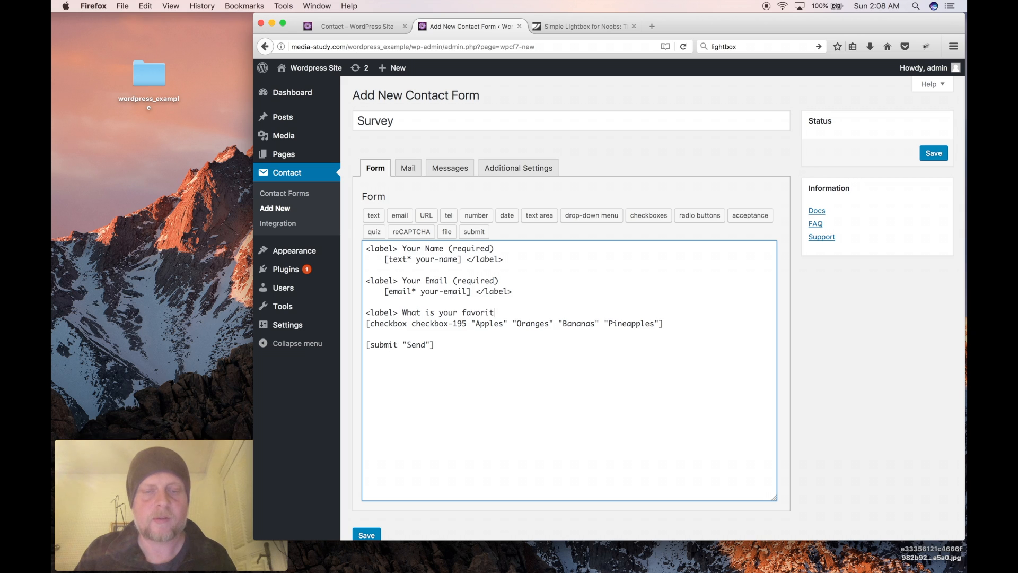
type("e fruit?")
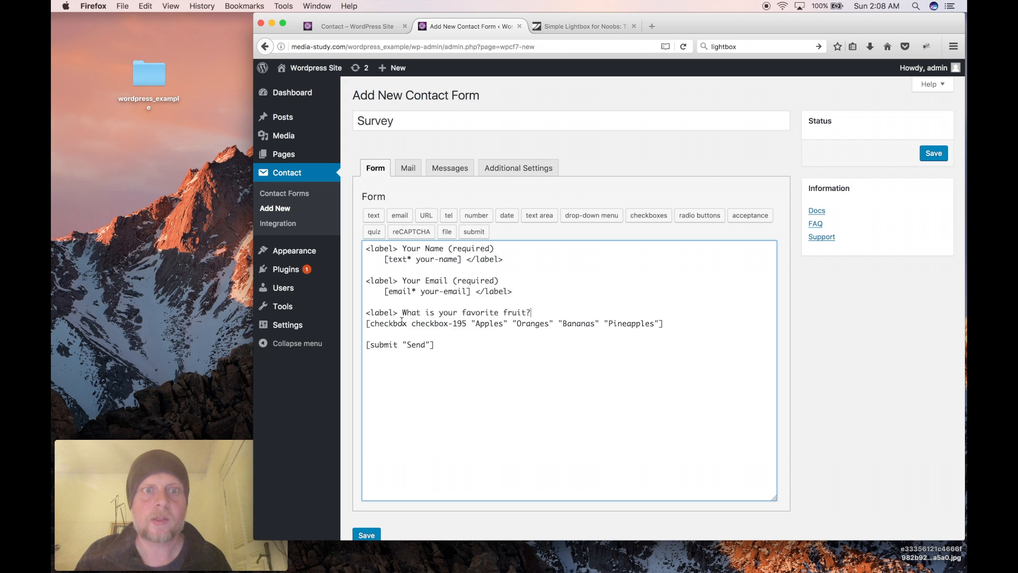
left_click(365, 325)
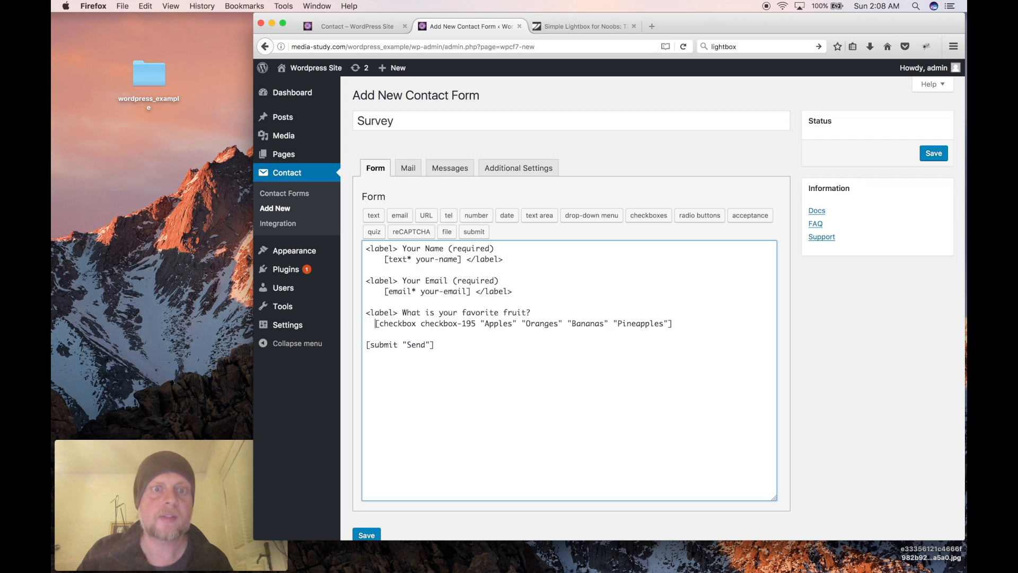
Close the label with '</label' after the checkbox line and save the Survey form.
left_click(691, 322)
key("Return")
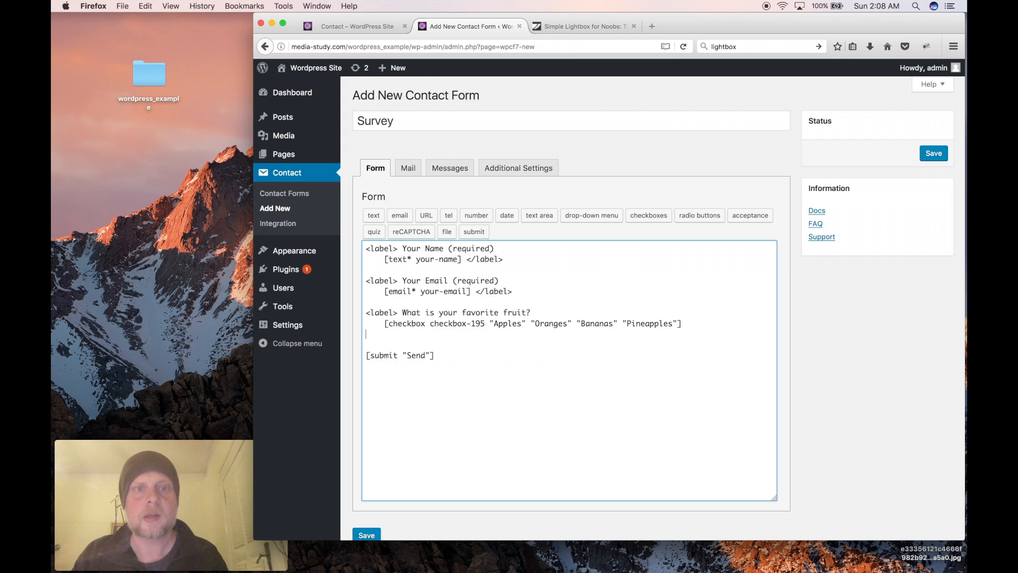
key("BackSpace")
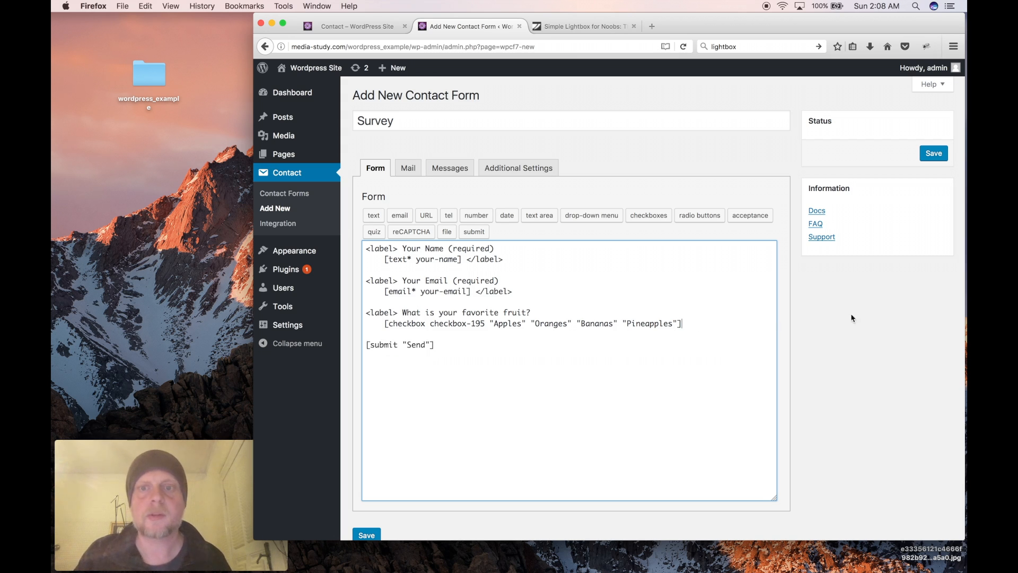
type("</label>")
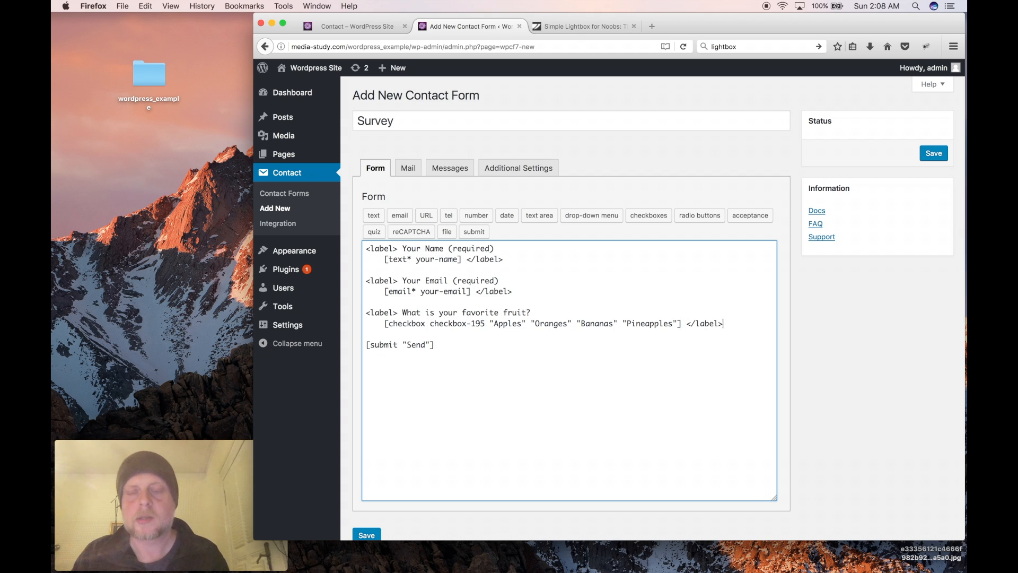
left_click(932, 154)
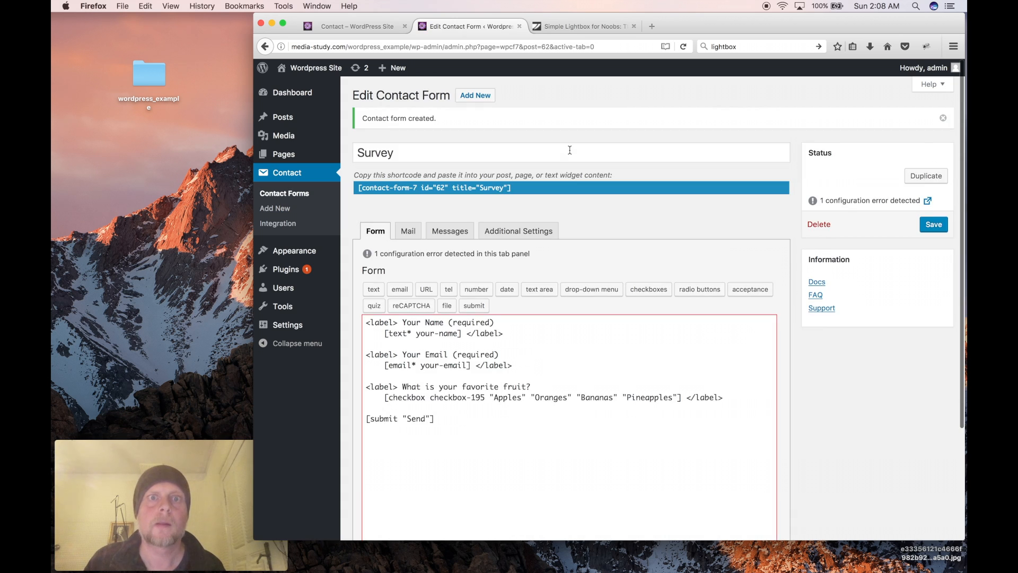
left_click(364, 189)
key("super+c")
Copy the Survey form shortcode and paste it below the About page's welcome heading.
left_click(456, 201)
left_click(519, 187)
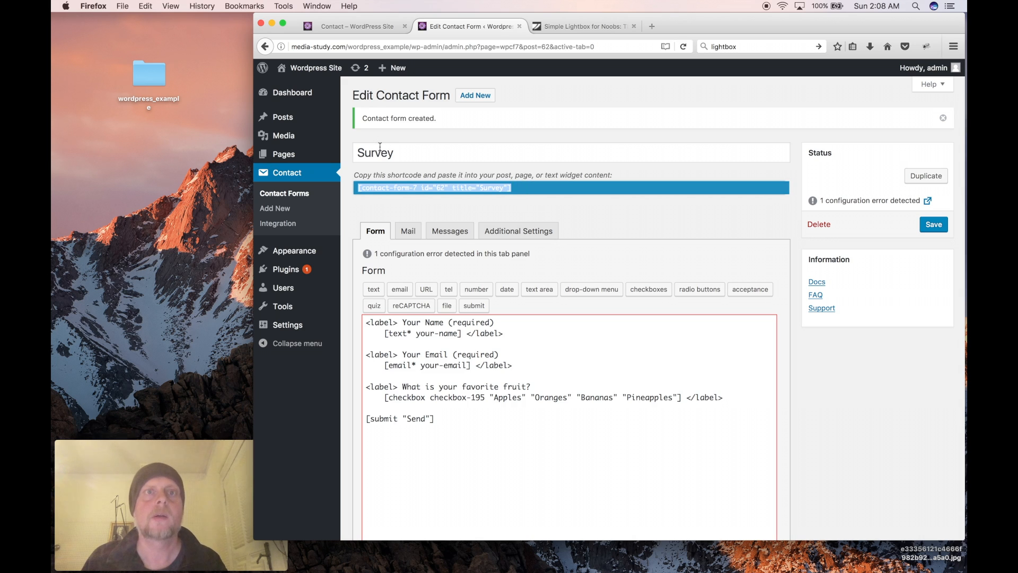
left_click(273, 159)
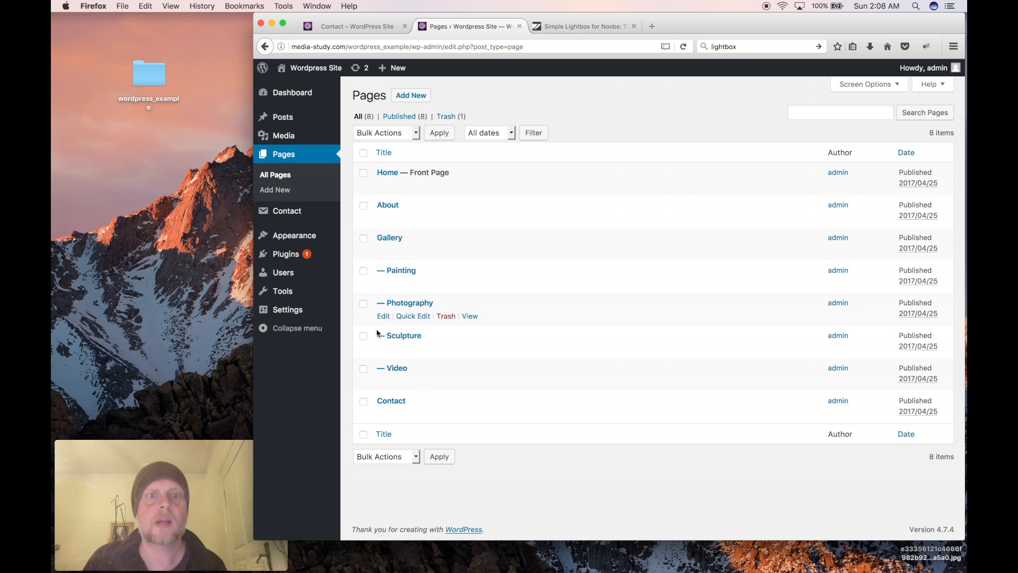
left_click(386, 206)
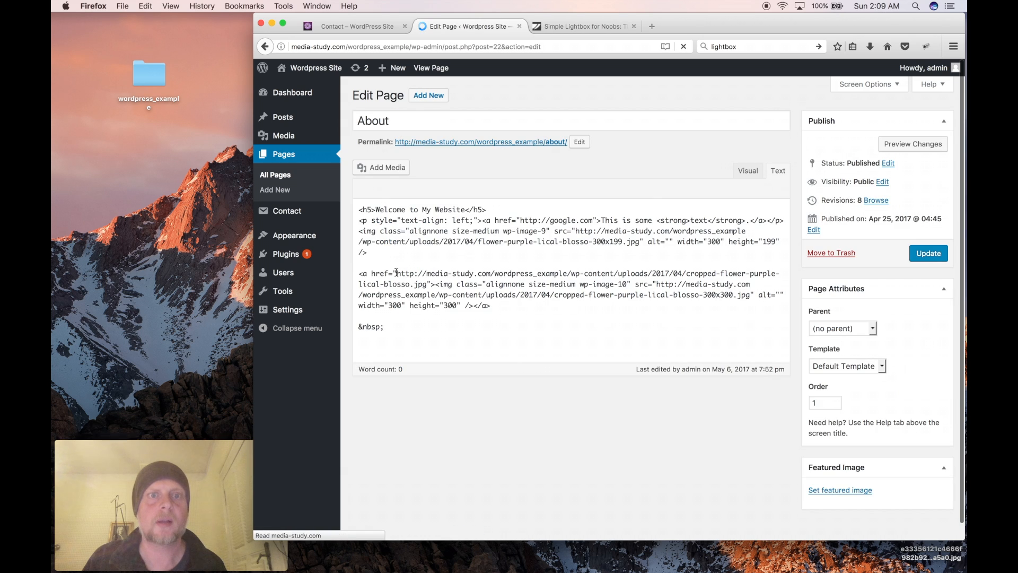
left_click(498, 210)
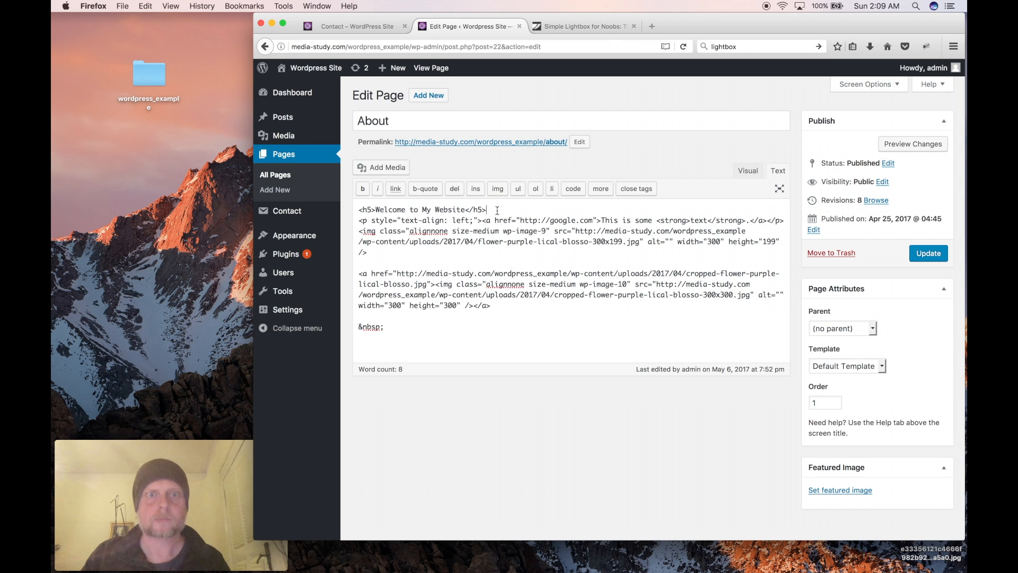
key("Return")
key("Return")
key("super+v")
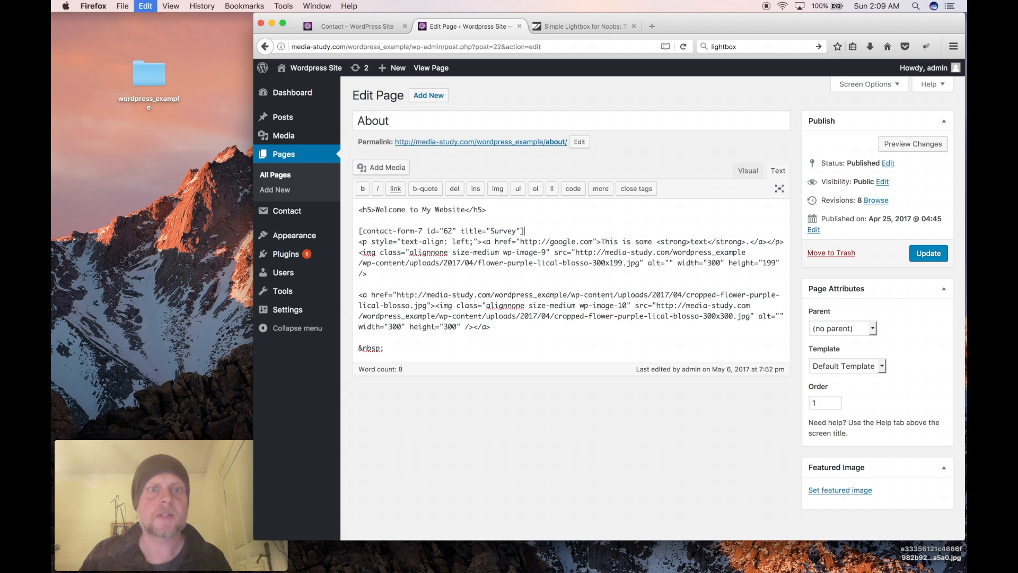
key("Return")
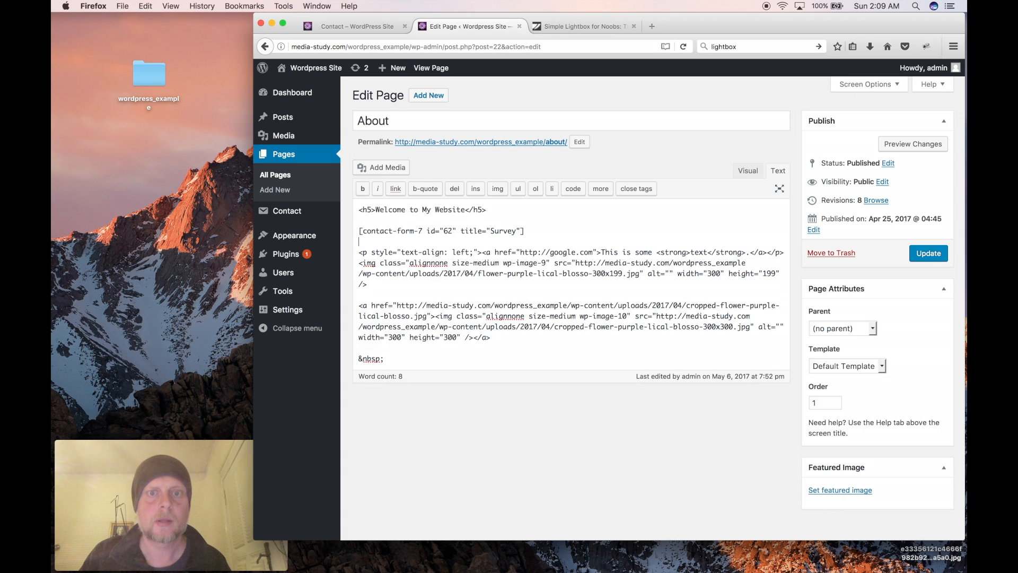
Update the About page and open it on the live site.
left_click(923, 253)
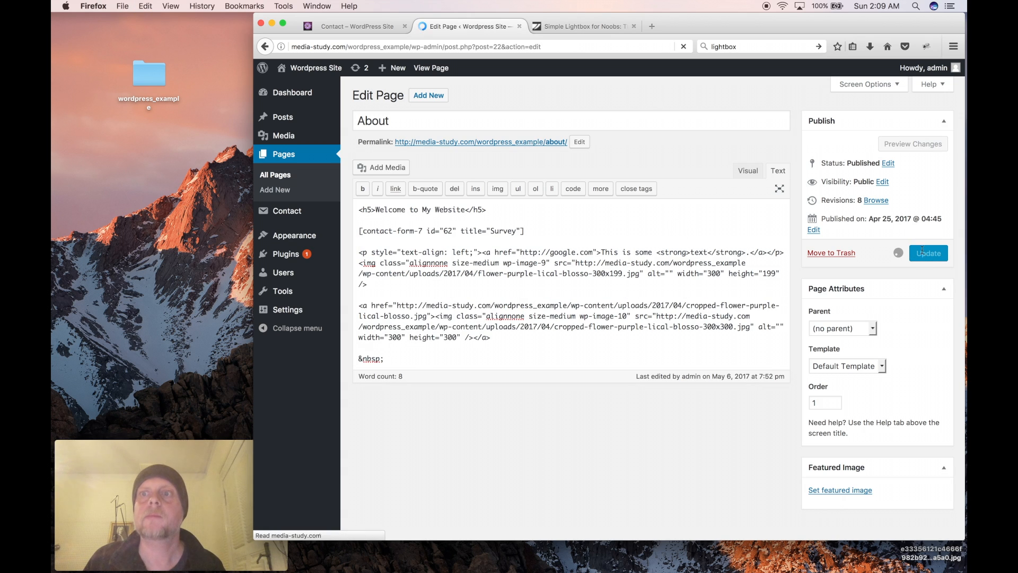
left_click(337, 25)
scroll(457, 211, "up", 5)
left_click(577, 178)
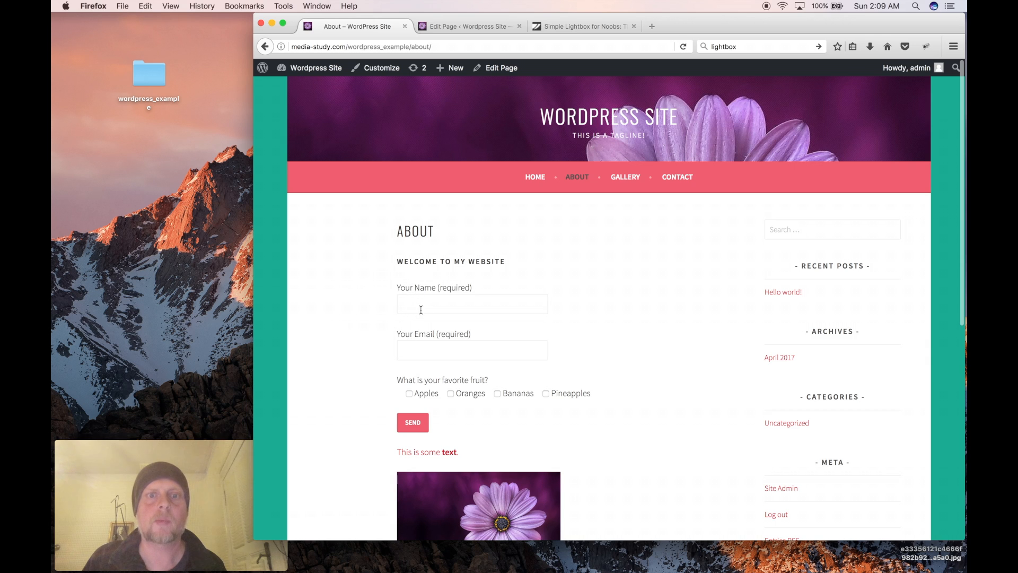
Tick and untick the Apples, Oranges, Bananas and Pineapples checkboxes to test them, then return to the editor.
left_click(409, 348)
left_click(409, 394)
left_click(451, 394)
left_click(498, 394)
left_click(546, 394)
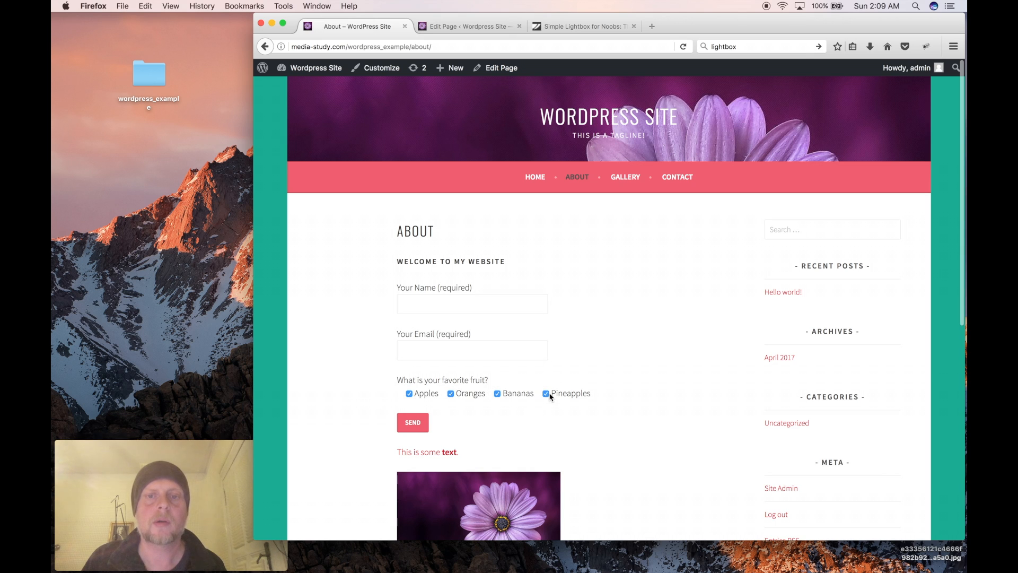
left_click(498, 393)
left_click(409, 393)
left_click(411, 393)
left_click(549, 393)
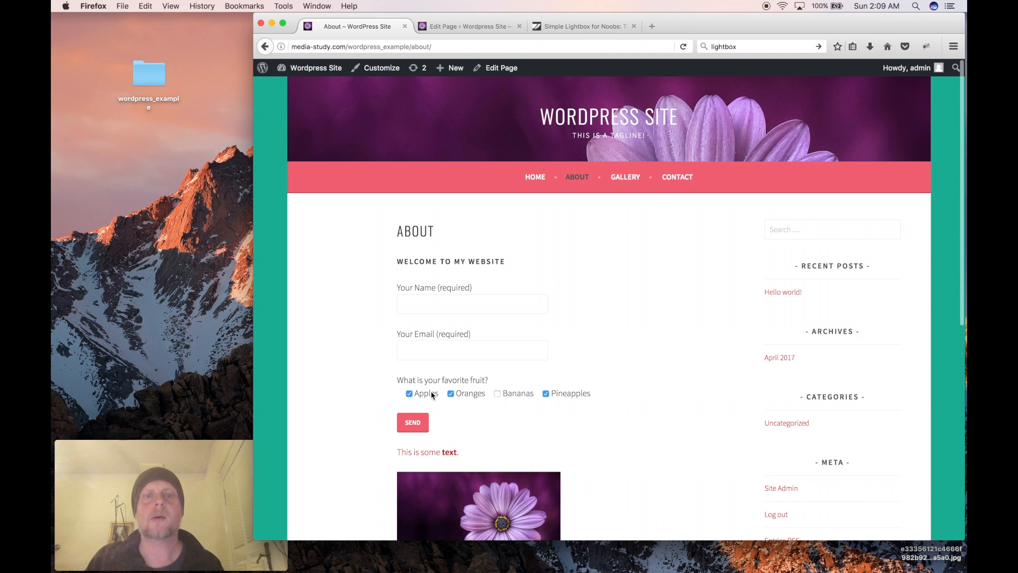
left_click(409, 394)
left_click(451, 394)
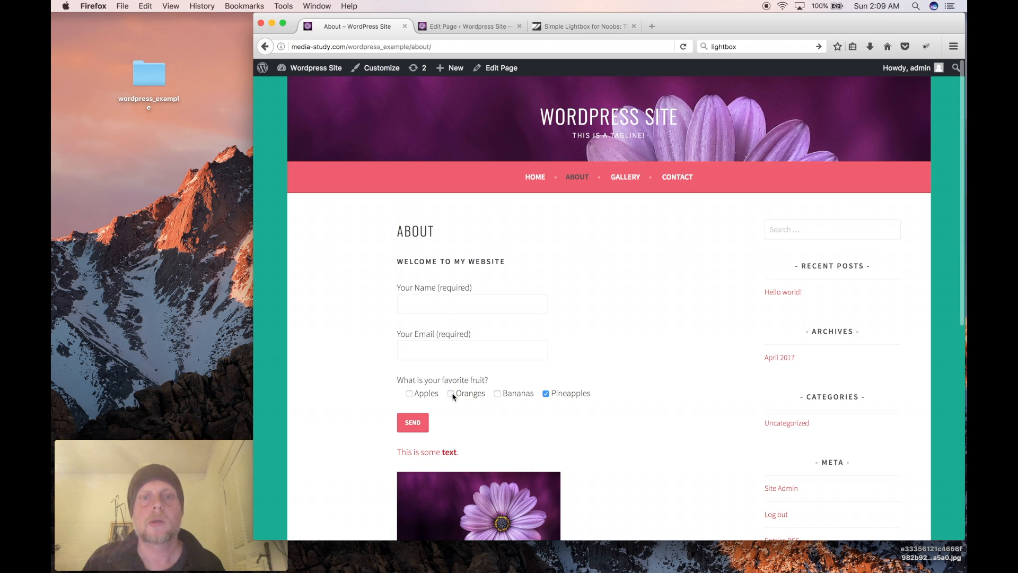
left_click(546, 394)
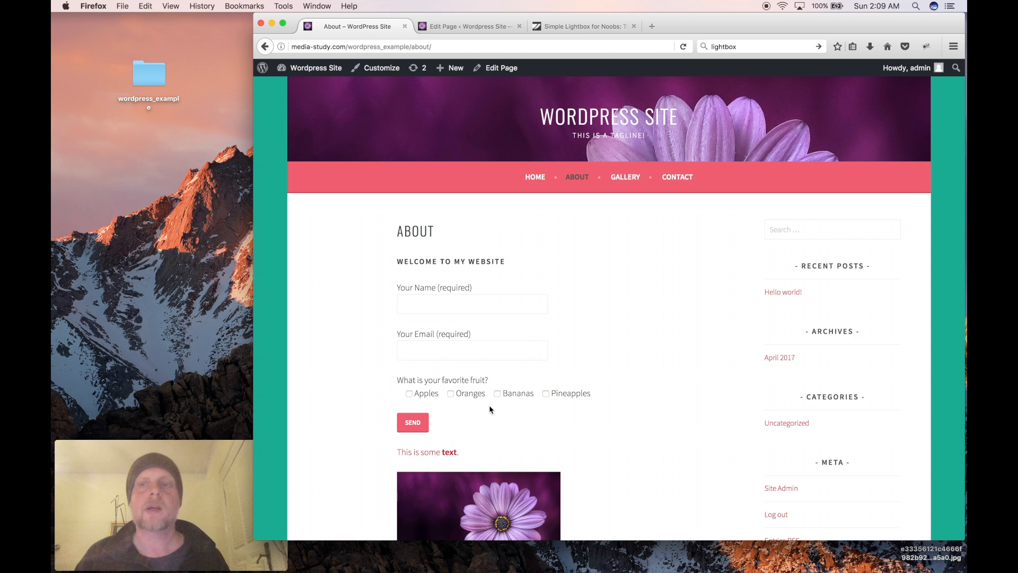
left_click(440, 28)
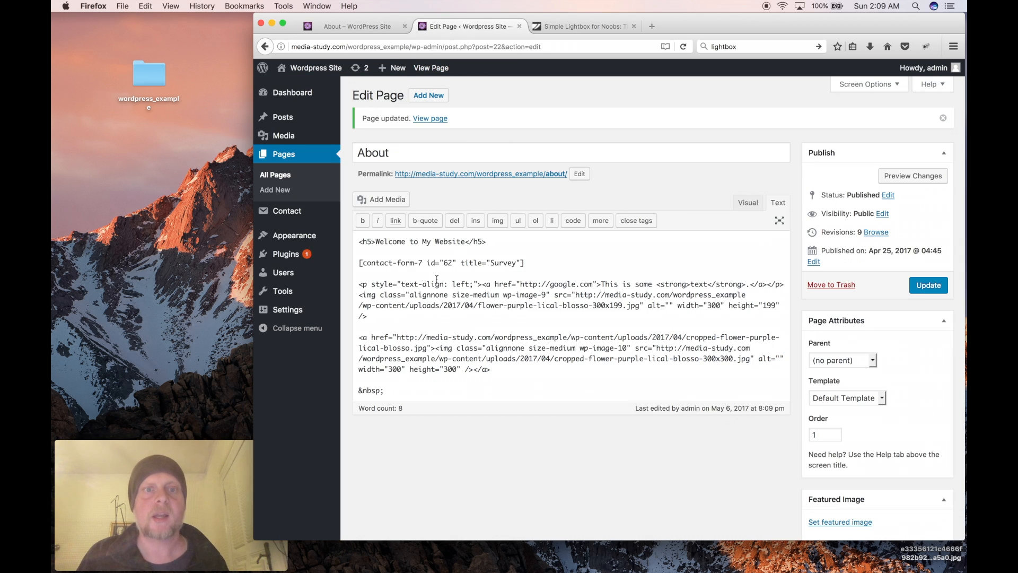
Select the embedded [contact-form-7] Survey shortcode line in the About page editor.
left_click(523, 262)
left_click_drag(523, 262, 357, 264)
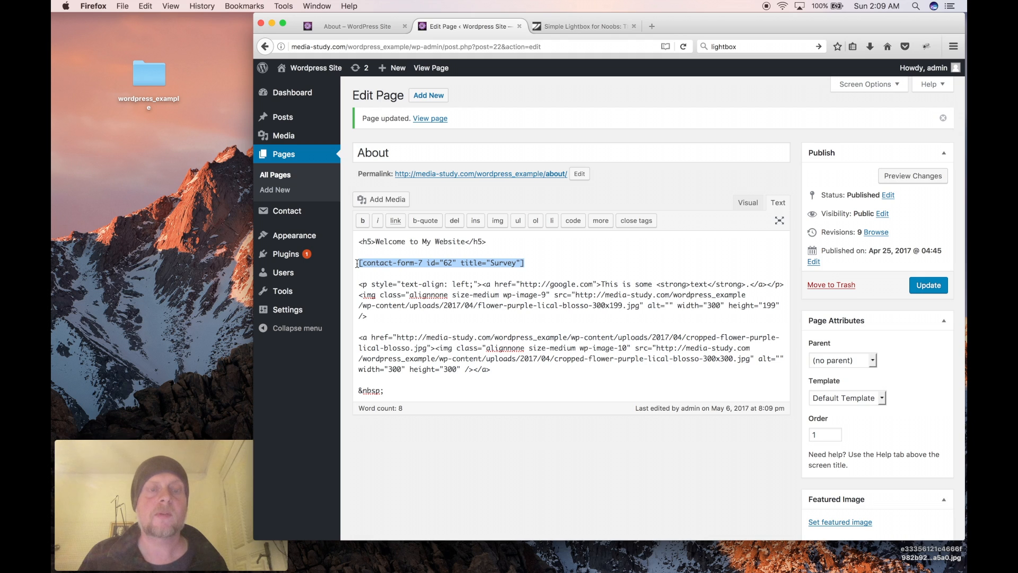
mouse_move(295, 245)
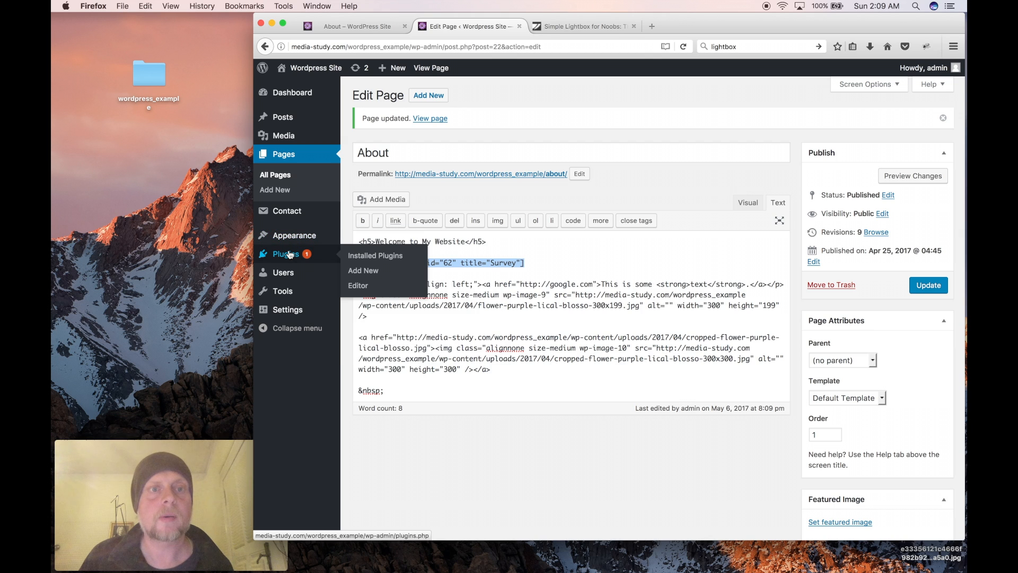
View the installed plugins list, then go to the Add New plugins page.
left_click(289, 255)
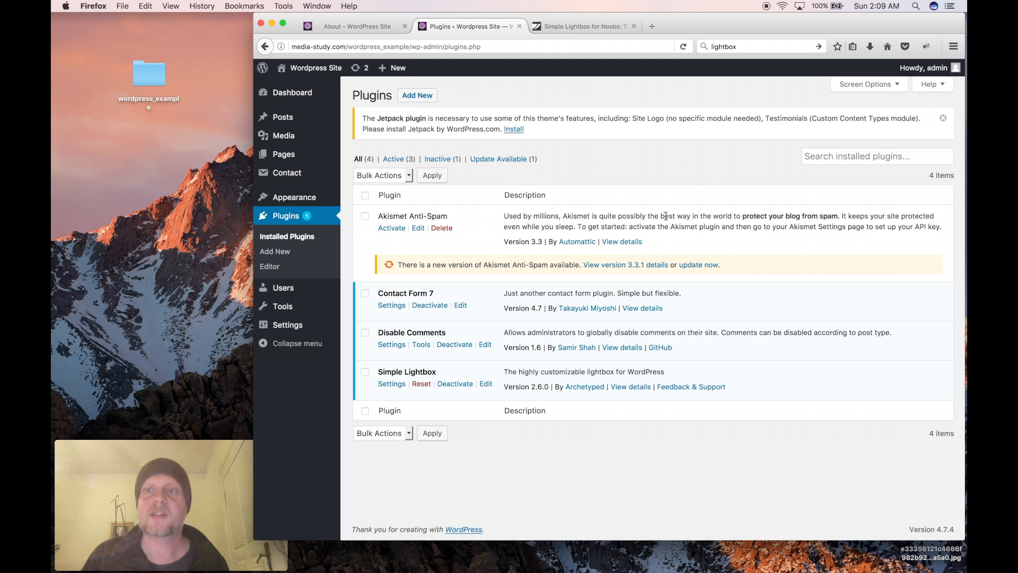
left_click(820, 158)
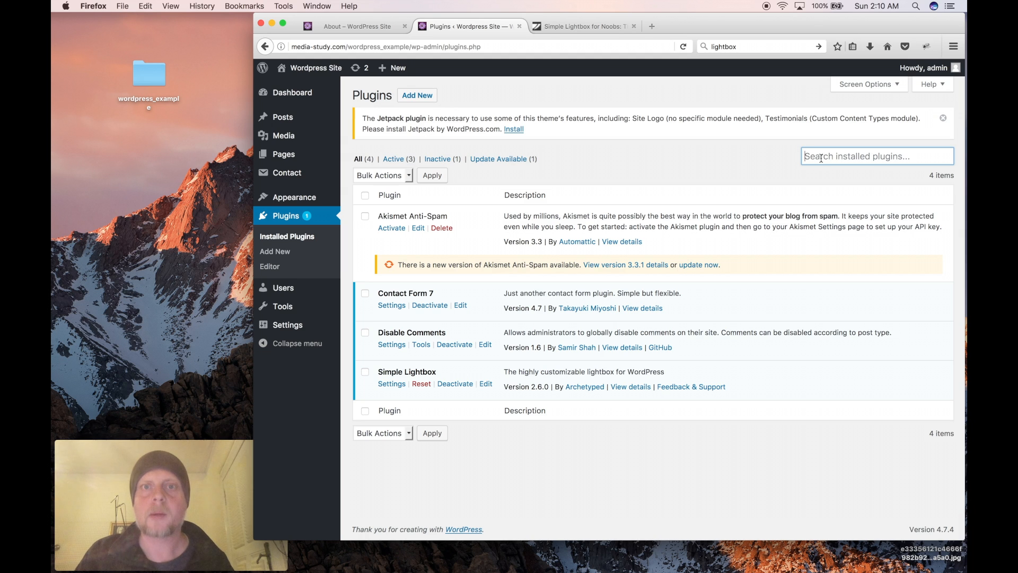
left_click(419, 96)
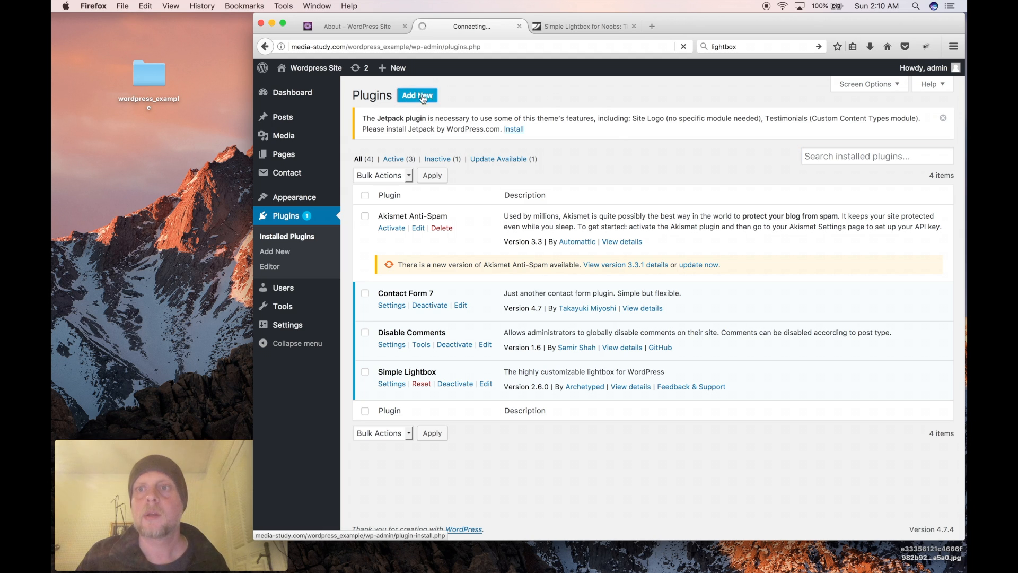
Search the plugin directory for 'code ed', review the results, then clear the search.
left_click(807, 128)
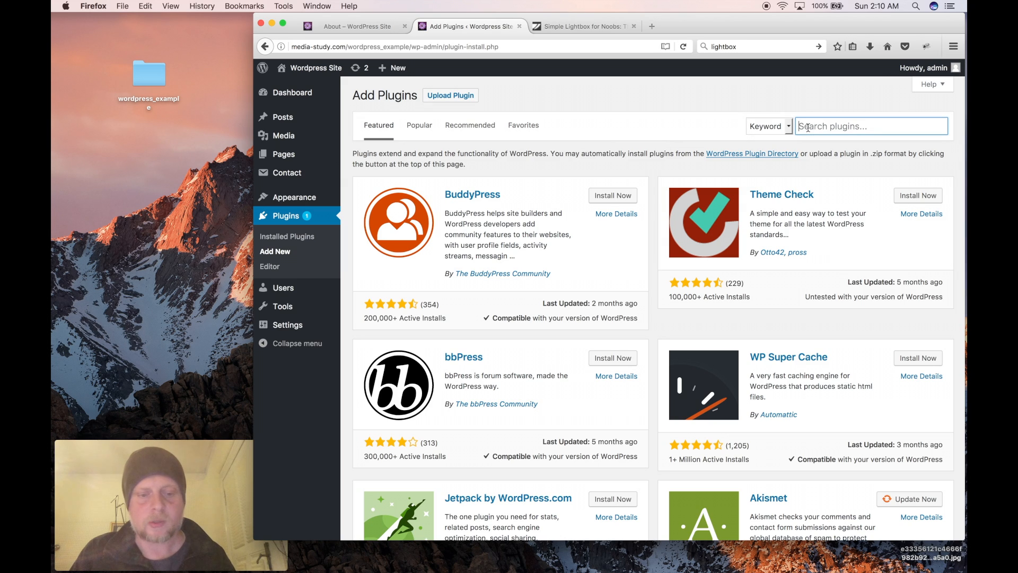
type("code")
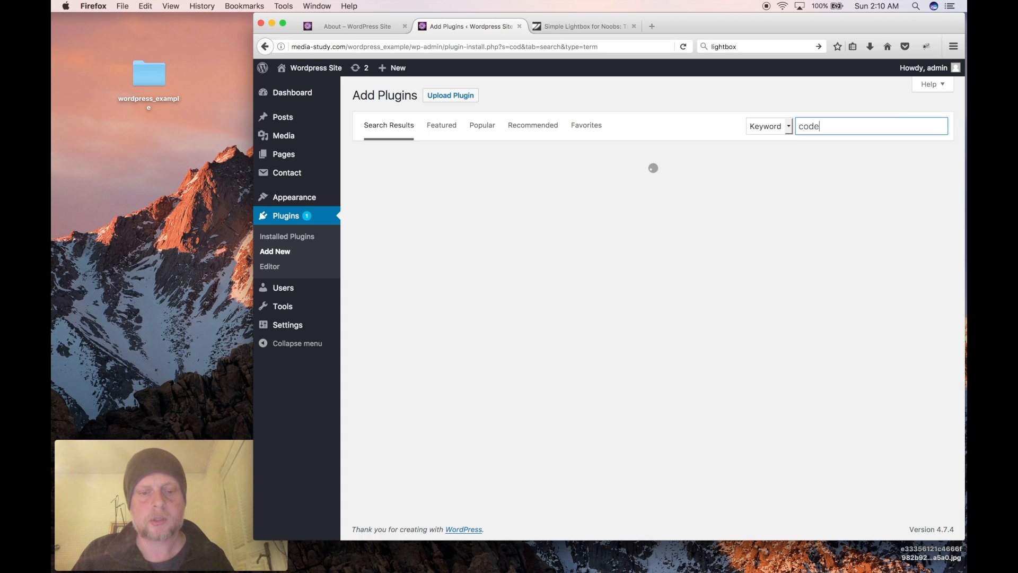
type(" editor")
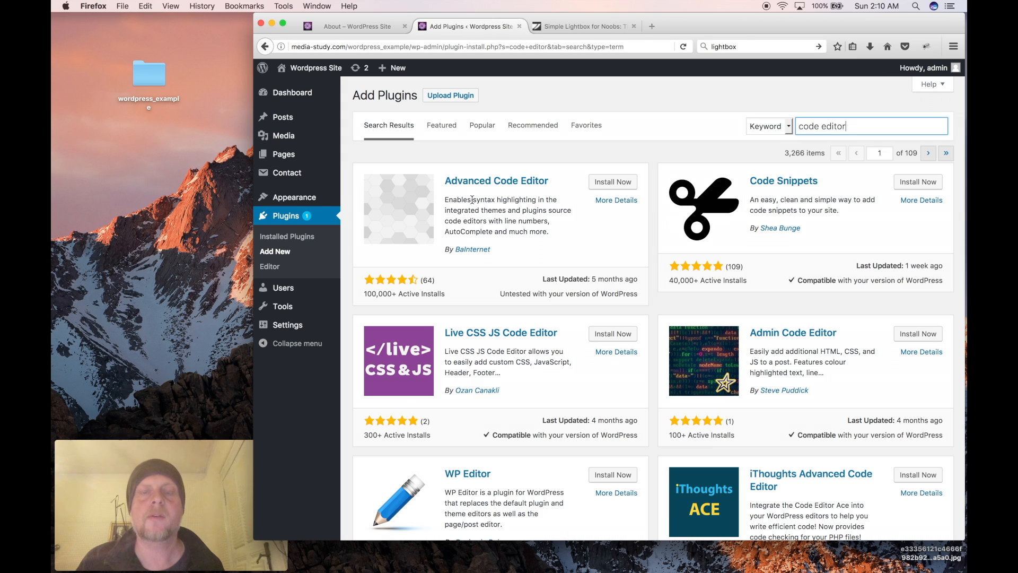
triple_click(856, 126)
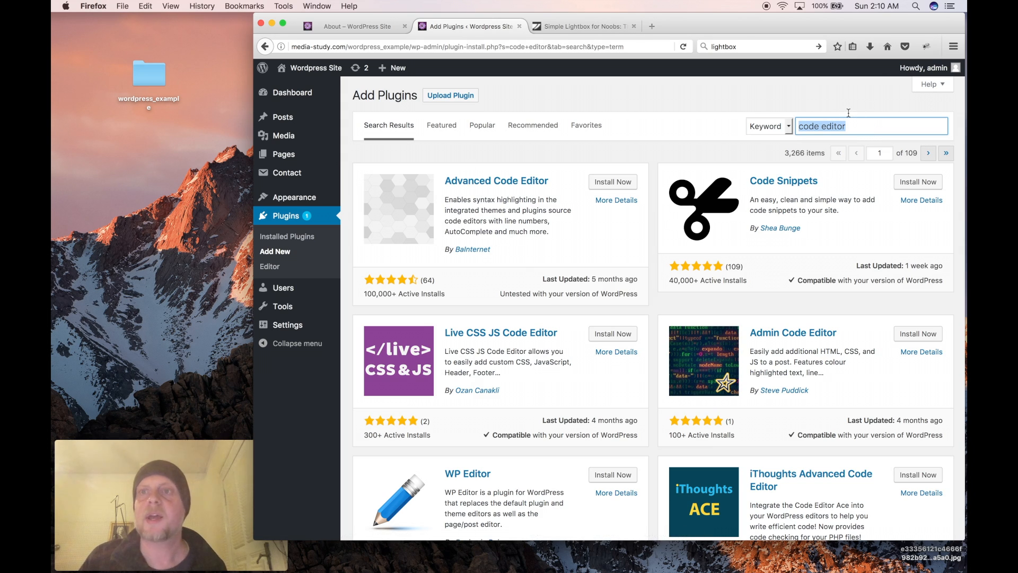
key("BackSpace")
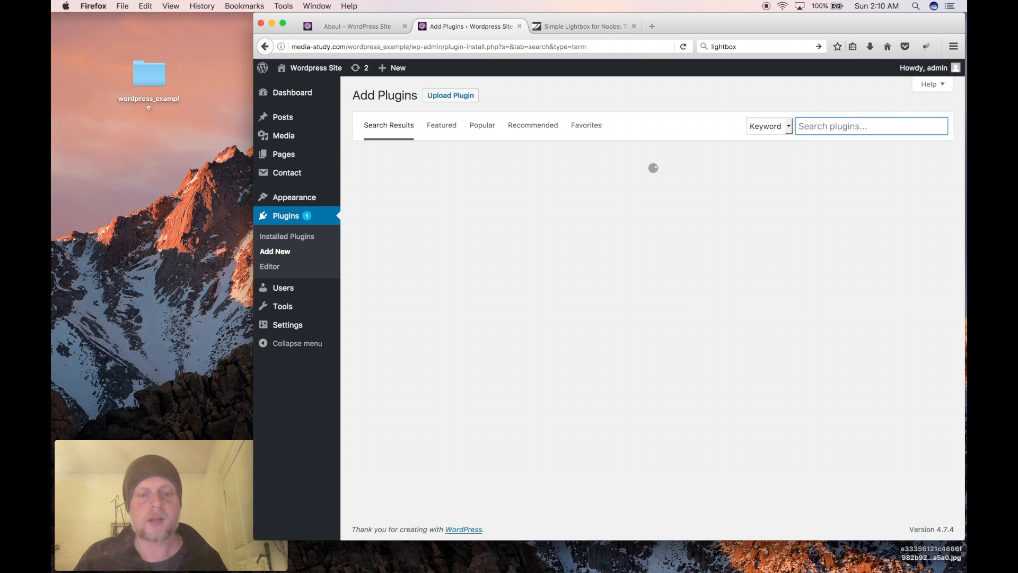
Search 'seo', then install and activate All in One SEO Pack.
type("seo")
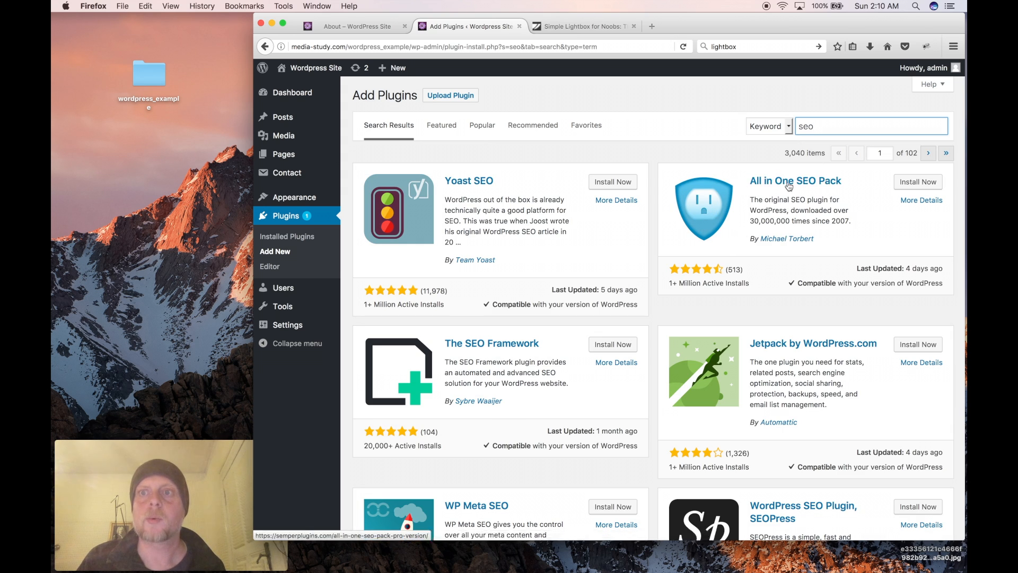
left_click(917, 181)
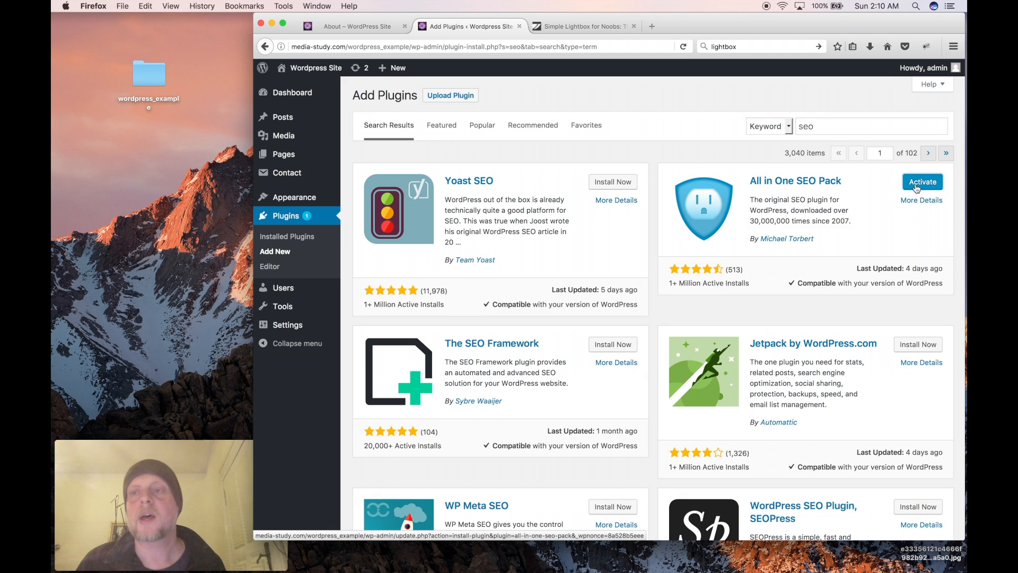
left_click(917, 188)
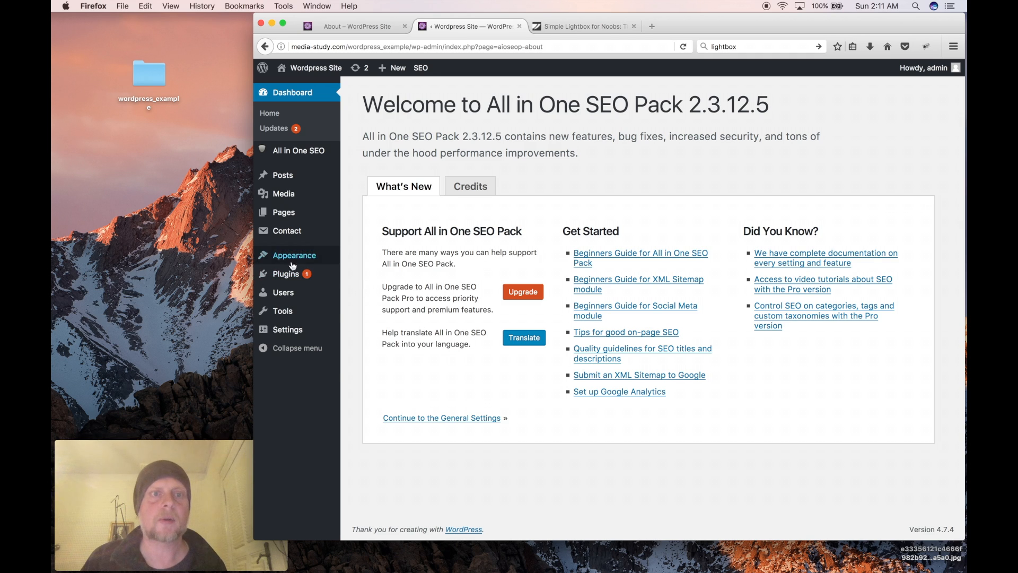
Search the installed plugins for 'tw', find no Twitter plugin, then go to Add New.
mouse_move(279, 259)
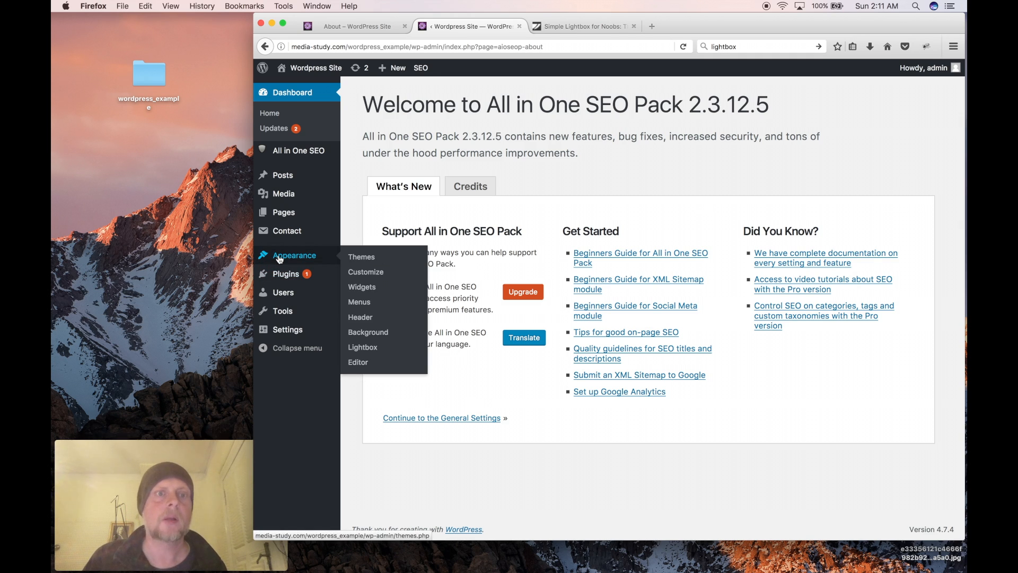
left_click(280, 275)
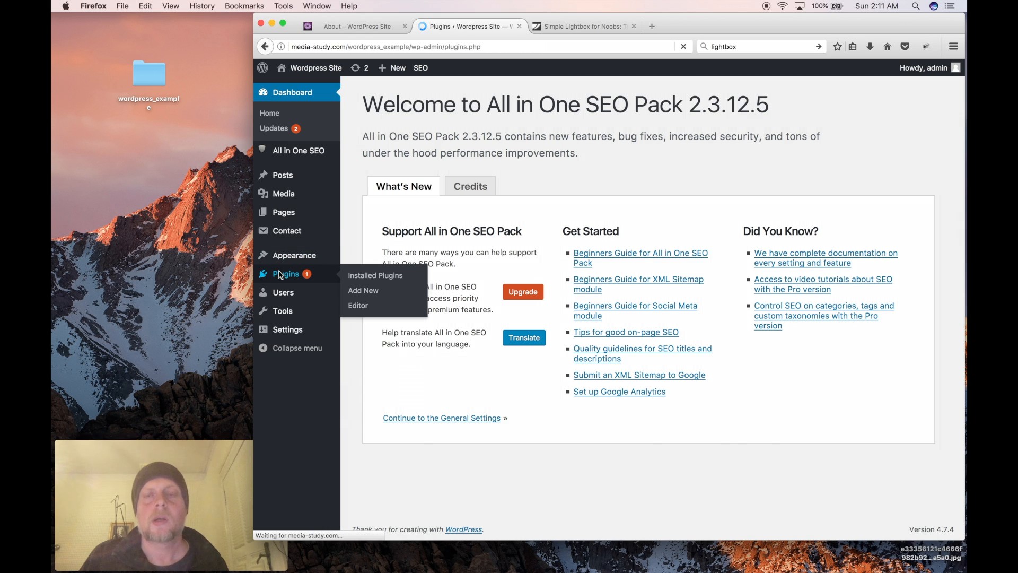
left_click(812, 156)
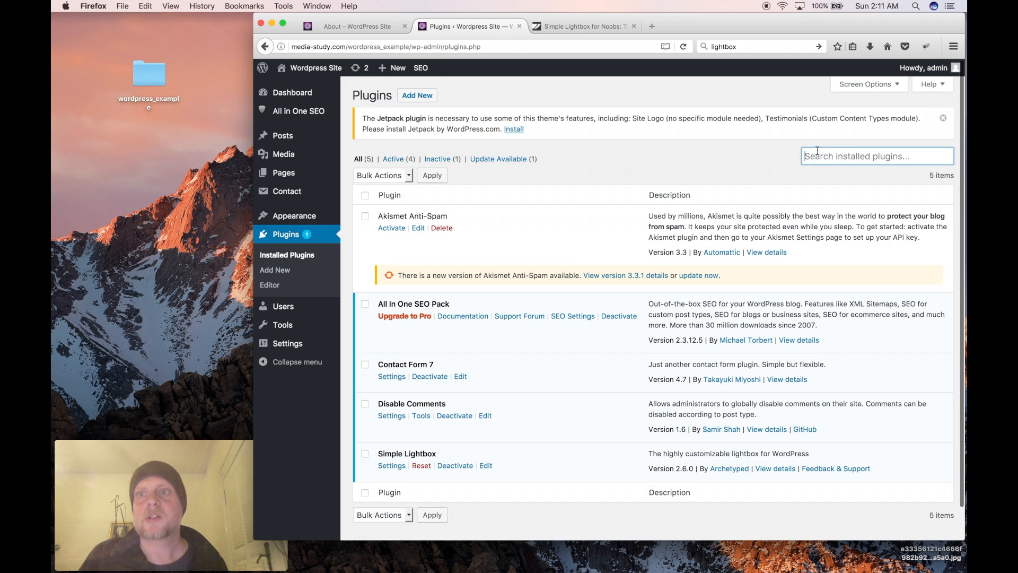
type("tw")
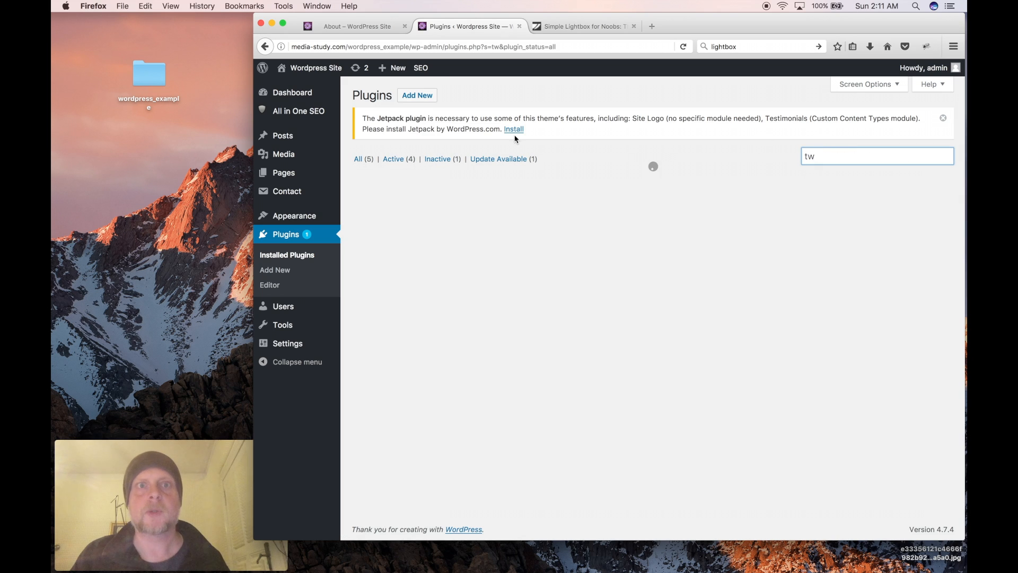
left_click(416, 96)
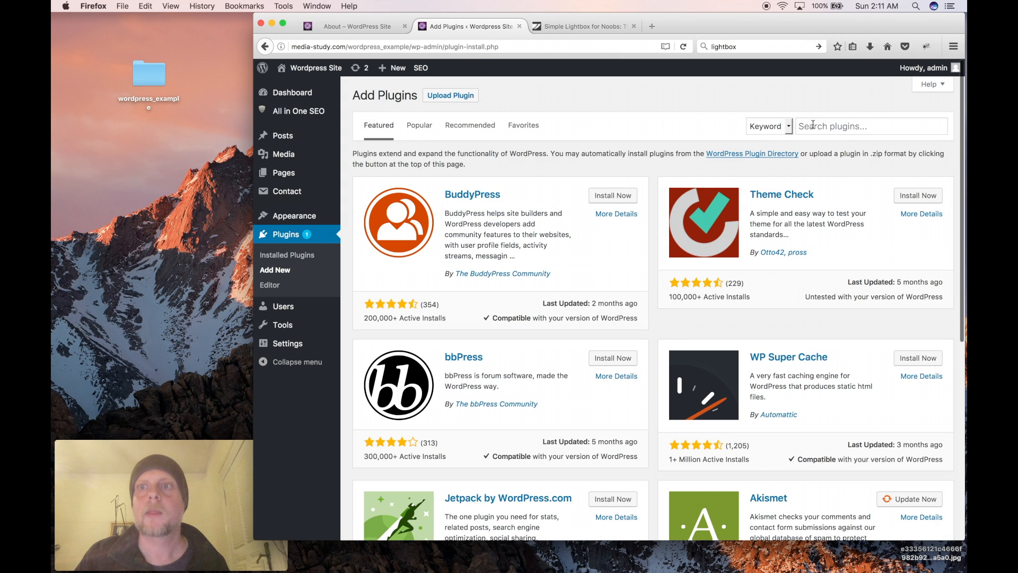
Search the plugin directory for 'twitter' and locate the official Twitter plugin card.
left_click(813, 125)
type("twi")
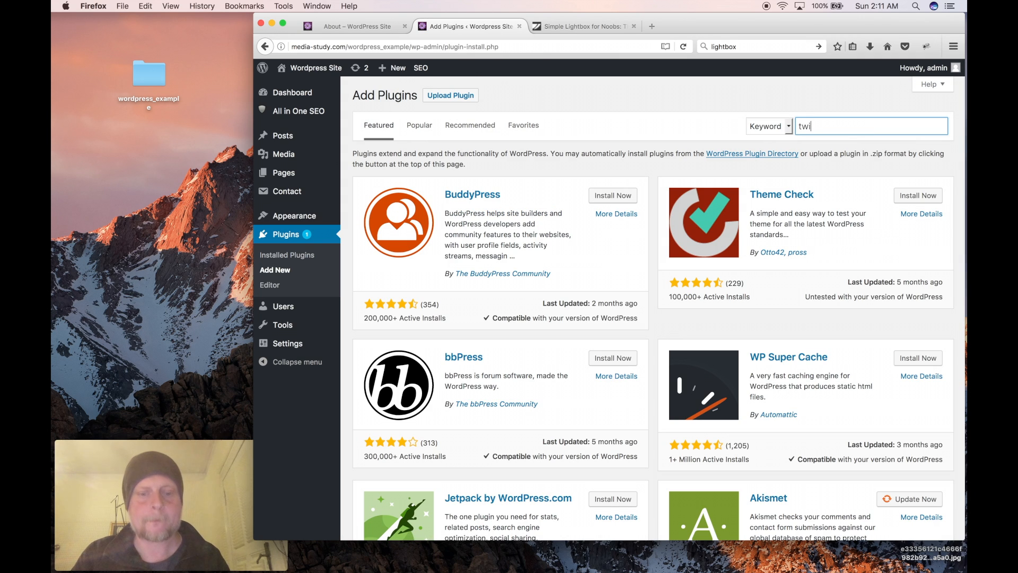
type("tter")
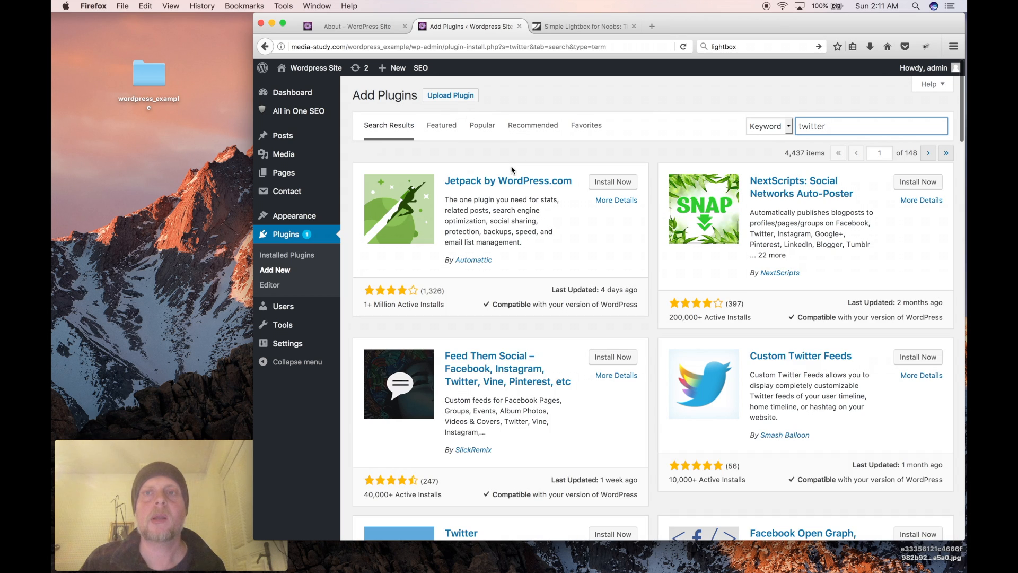
scroll(552, 302, "down", 5)
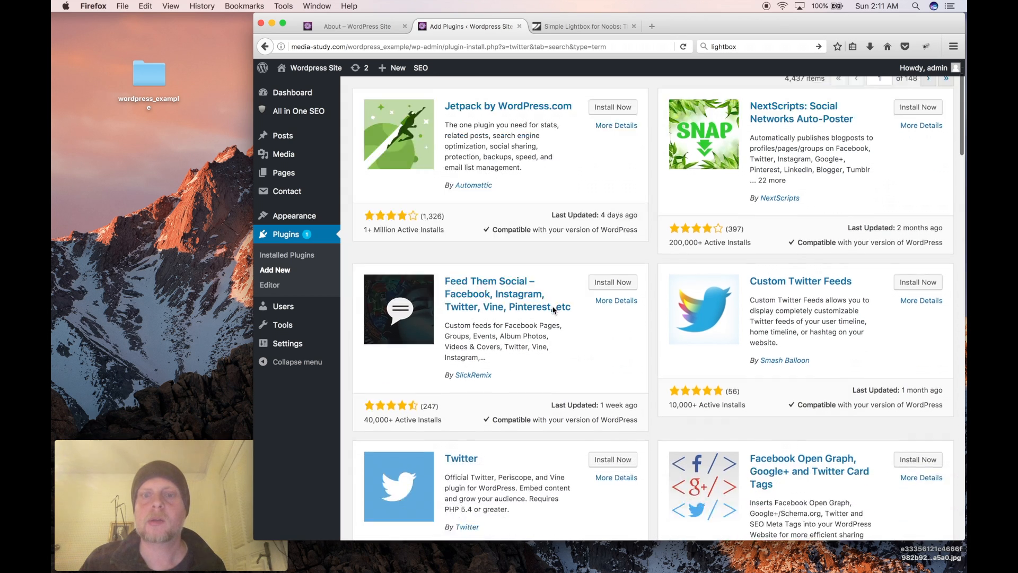
scroll(553, 310, "down", 1)
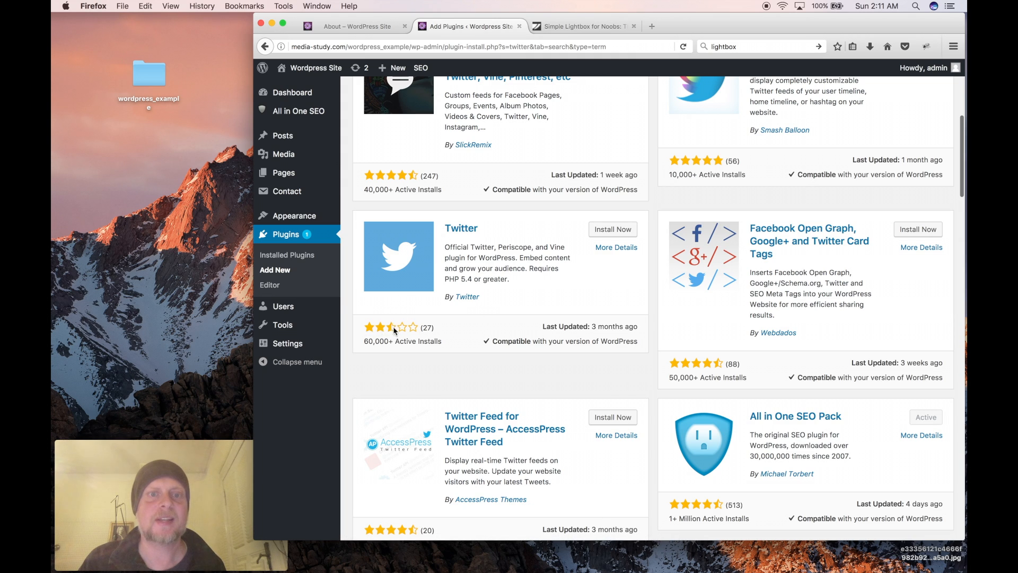
scroll(521, 298, "up", 5)
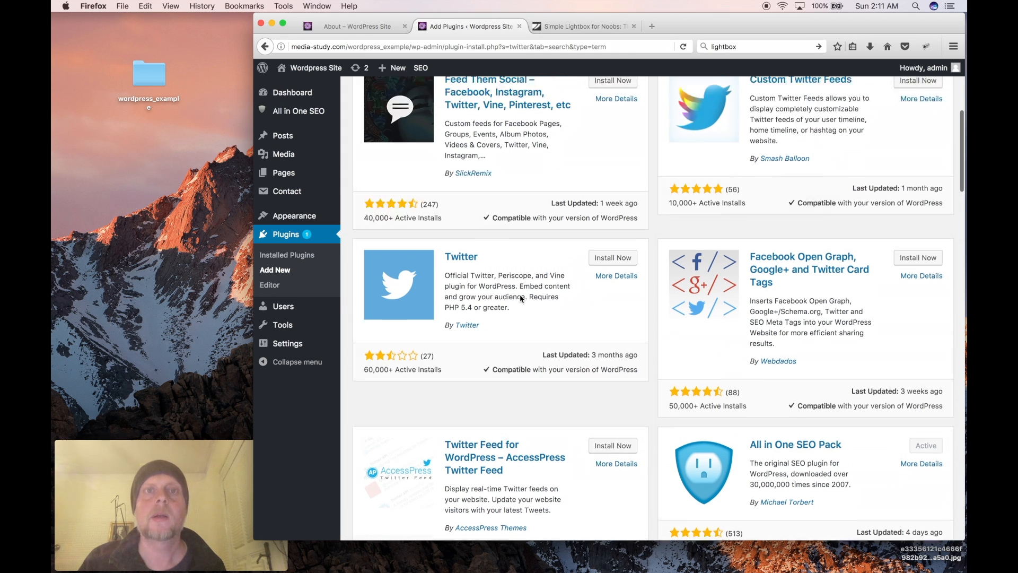
scroll(521, 299, "down", 3)
scroll(521, 298, "down", 2)
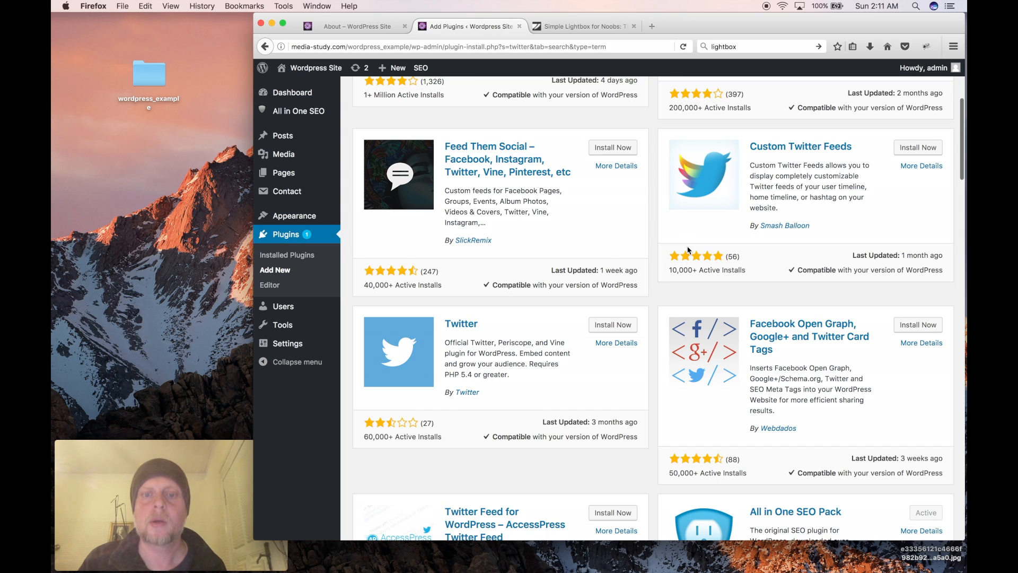
Install and activate the Twitter plugin 2.0.1, then open its details.
left_click(600, 330)
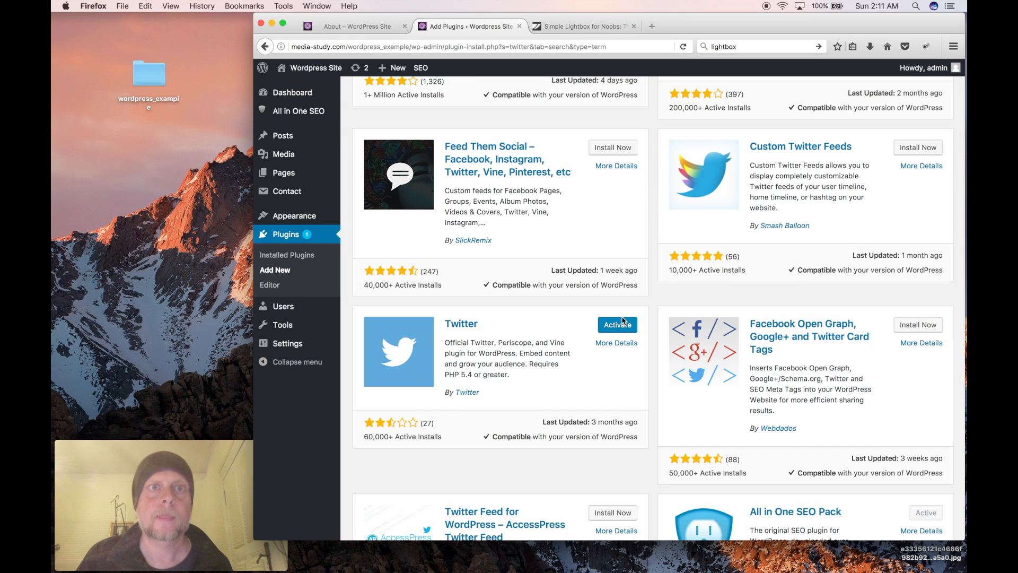
left_click(616, 325)
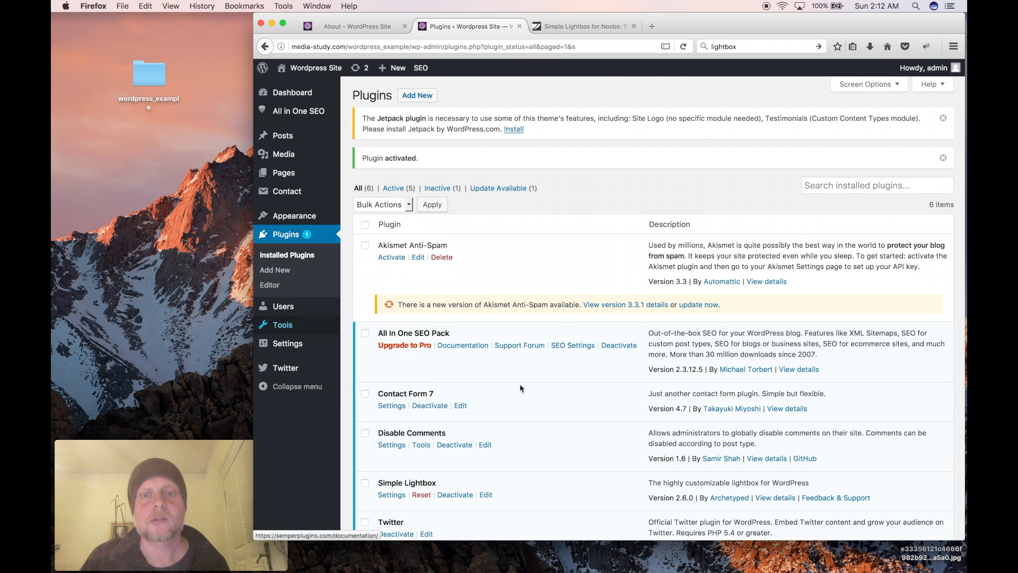
scroll(542, 412, "down", 5)
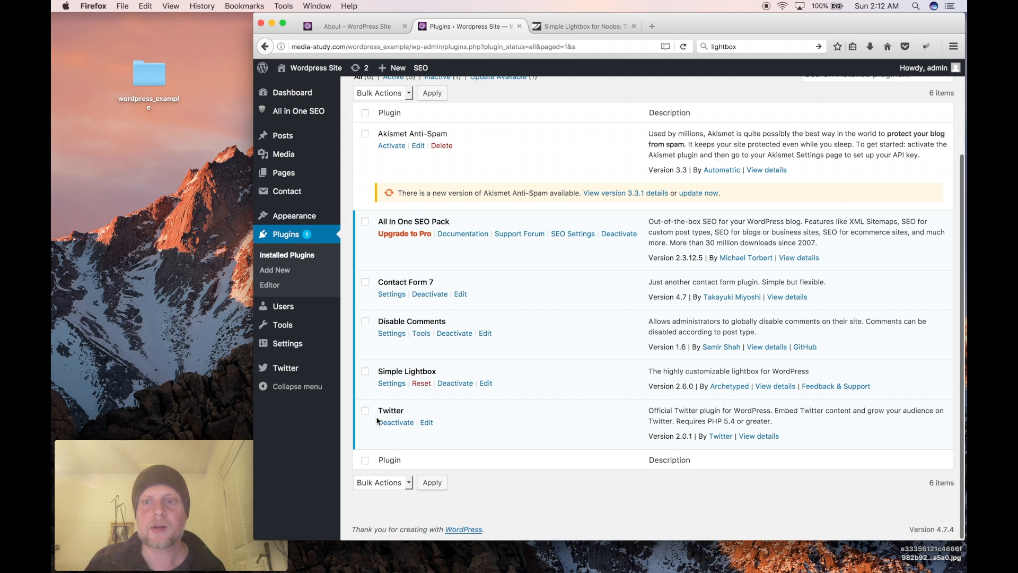
left_click(754, 436)
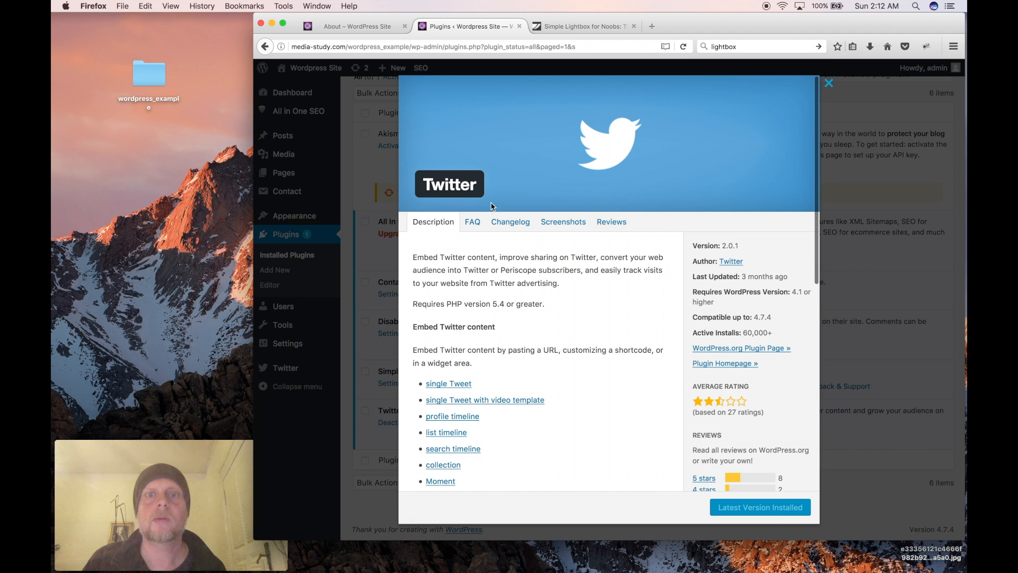
Read the Twitter plugin's FAQ and Description, close the details, and go to Twitter settings.
left_click(472, 222)
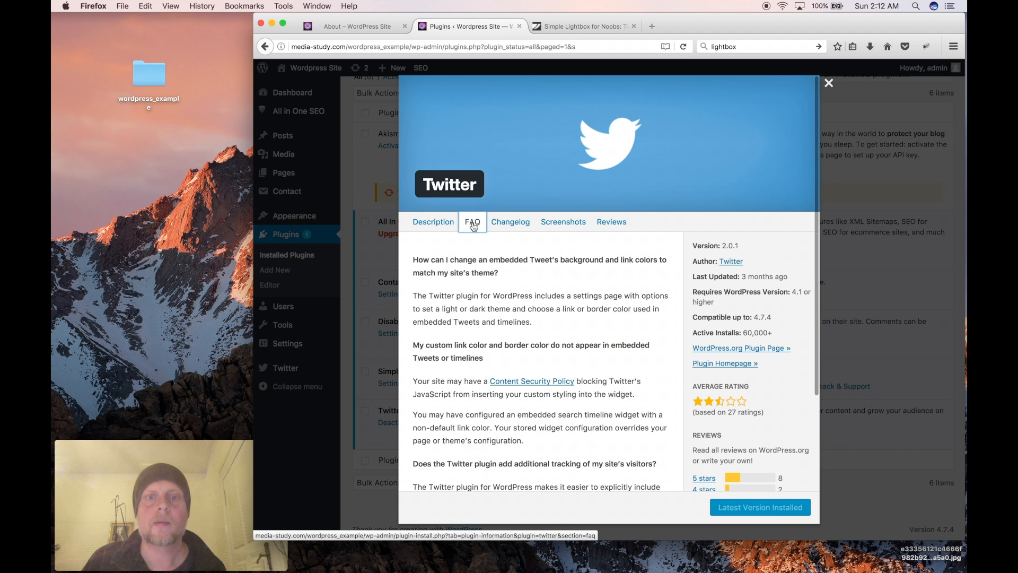
left_click(433, 225)
scroll(457, 346, "down", 5)
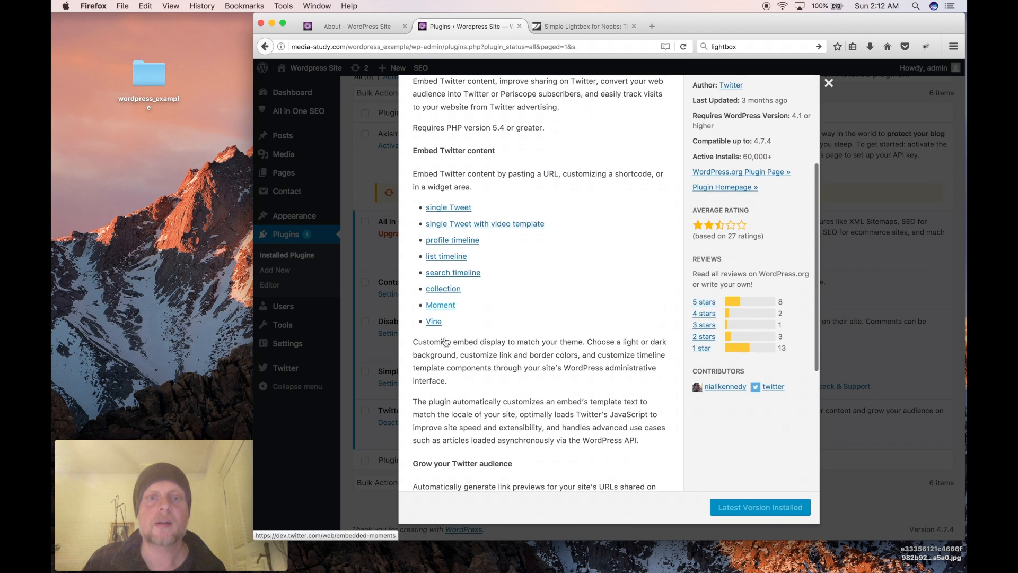
scroll(457, 346, "up", 5)
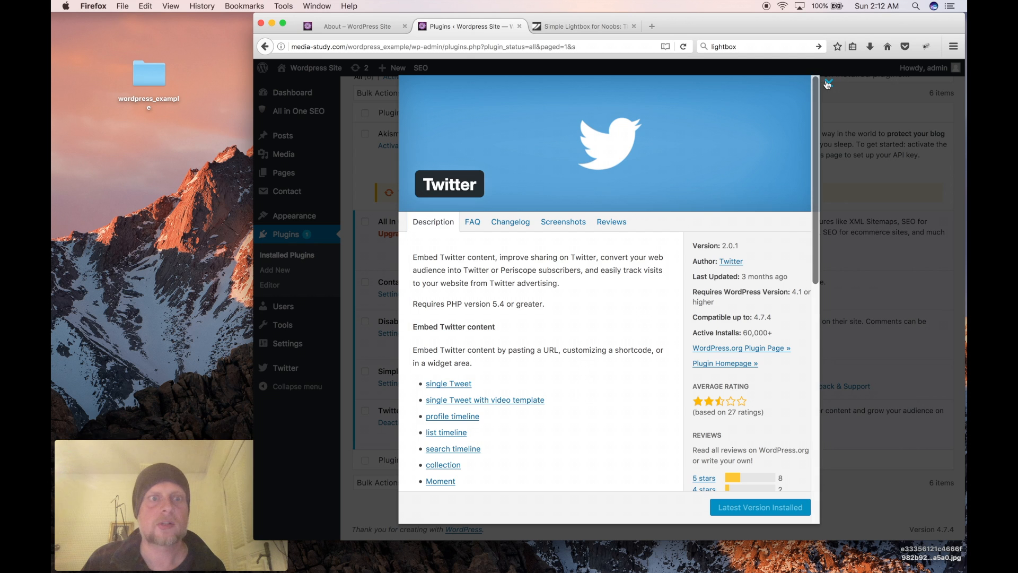
left_click(828, 83)
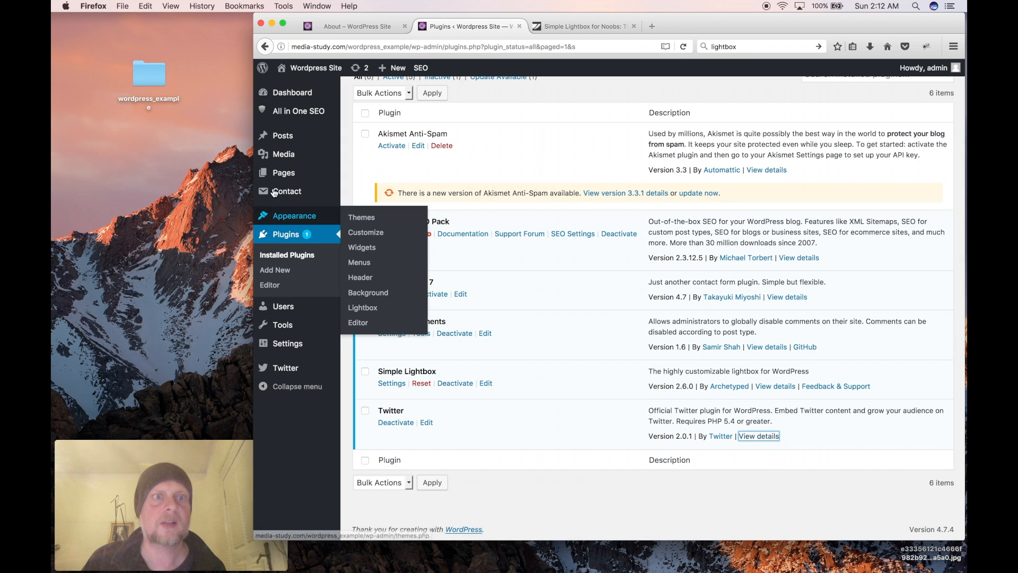
left_click(283, 372)
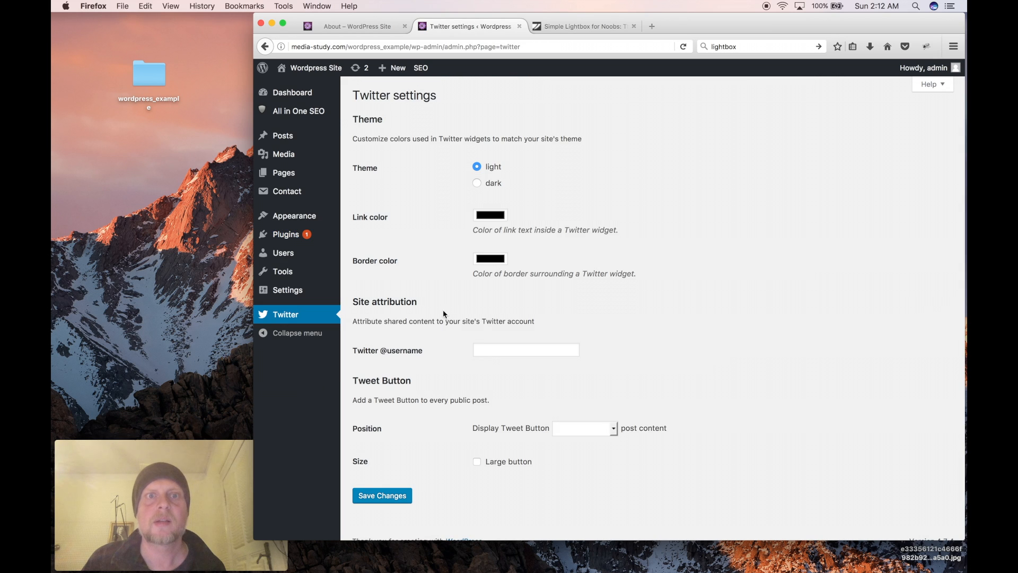
scroll(454, 240, "down", 1)
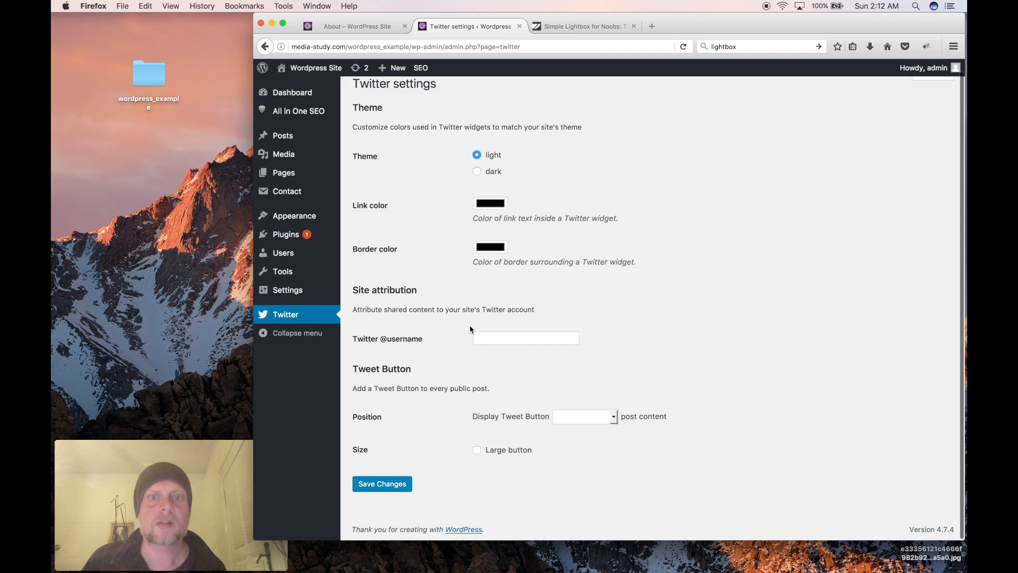
left_click(491, 335)
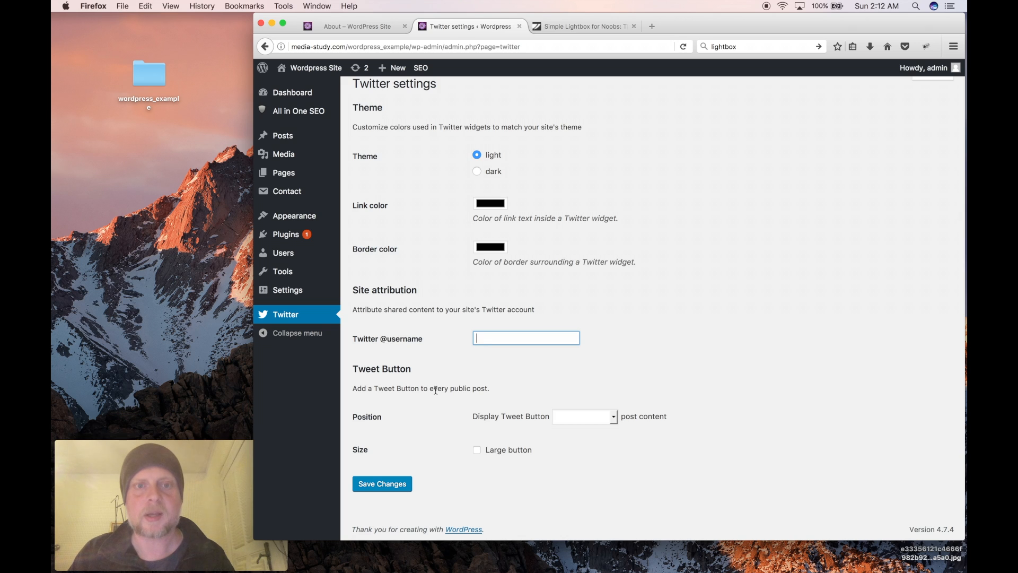
type("@")
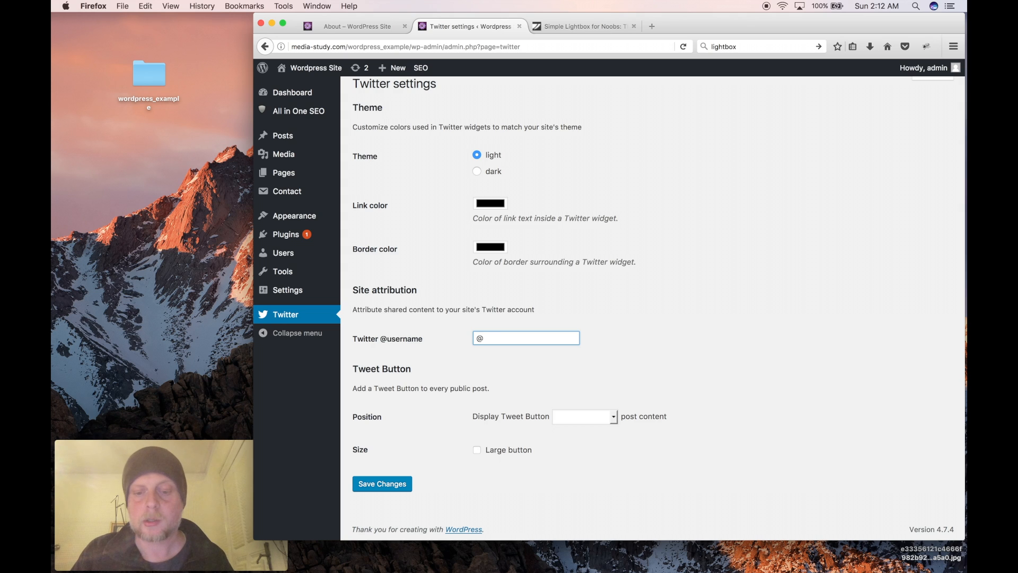
type("buffalo")
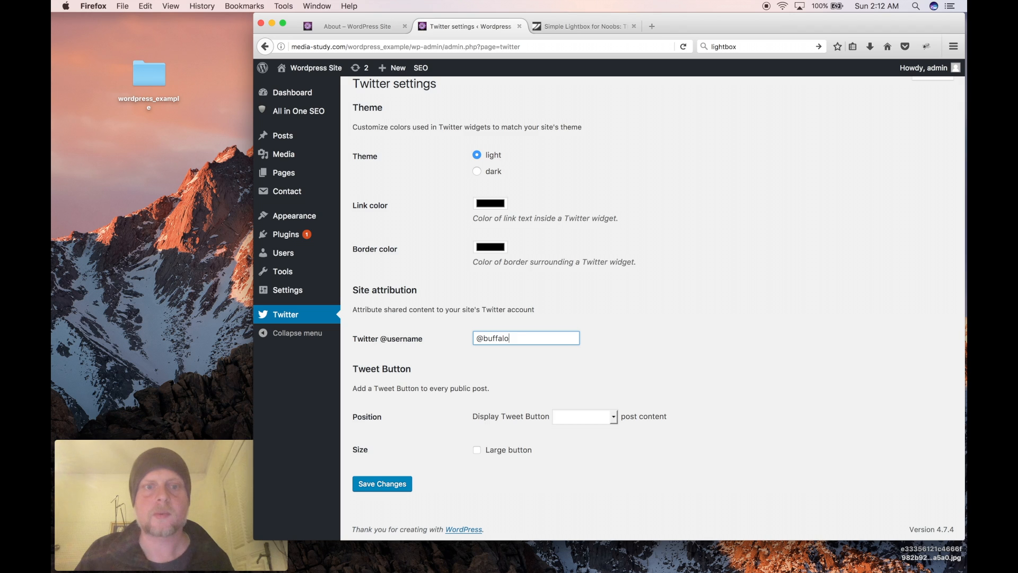
left_click(369, 486)
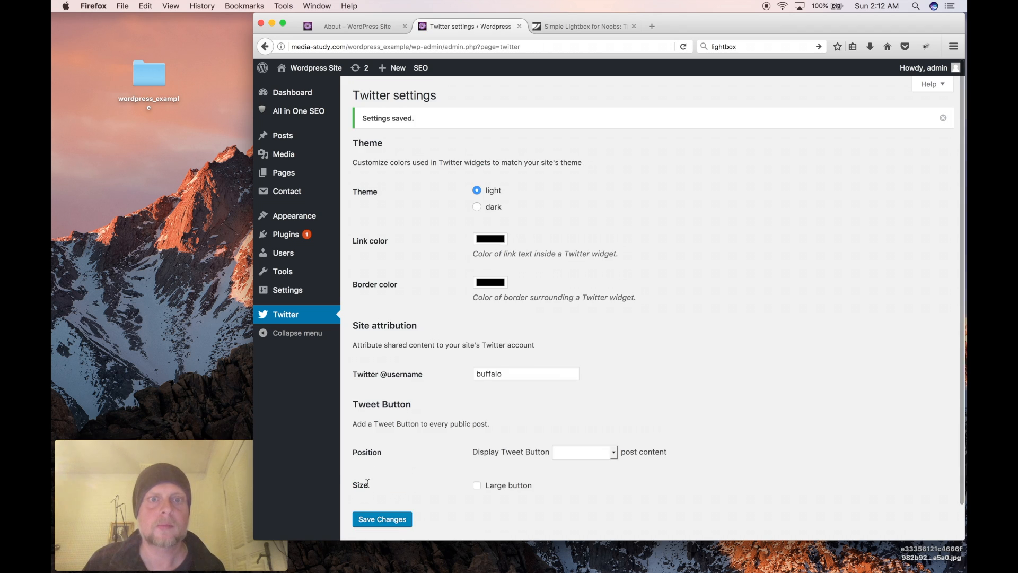
scroll(408, 270, "down", 2)
scroll(406, 273, "up", 2)
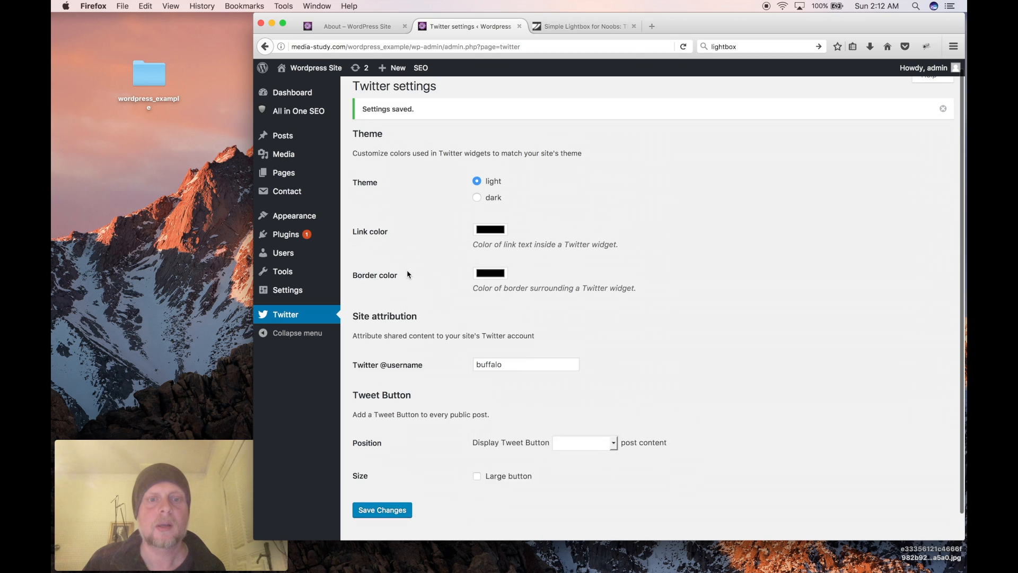
mouse_move(285, 190)
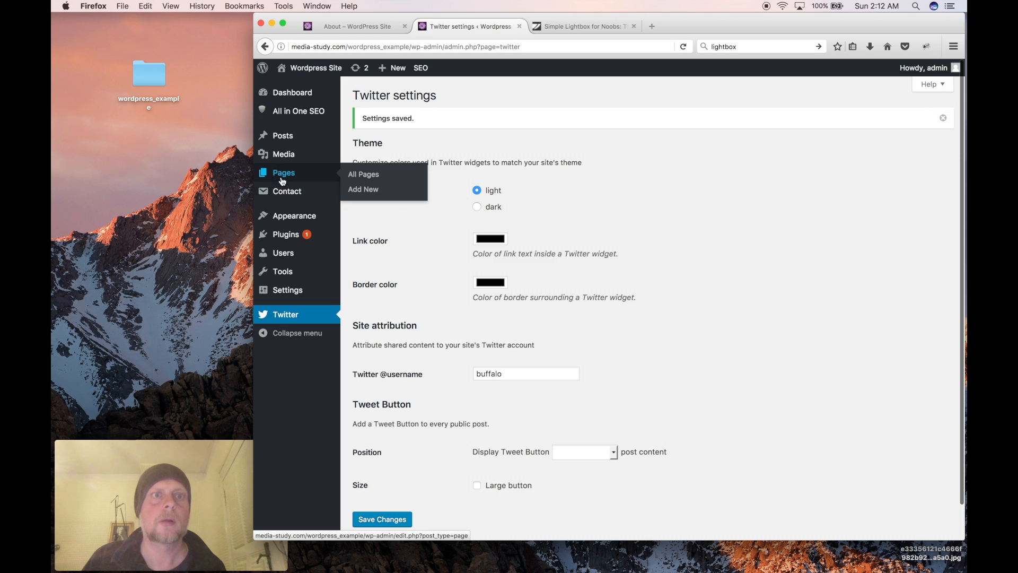
left_click(361, 178)
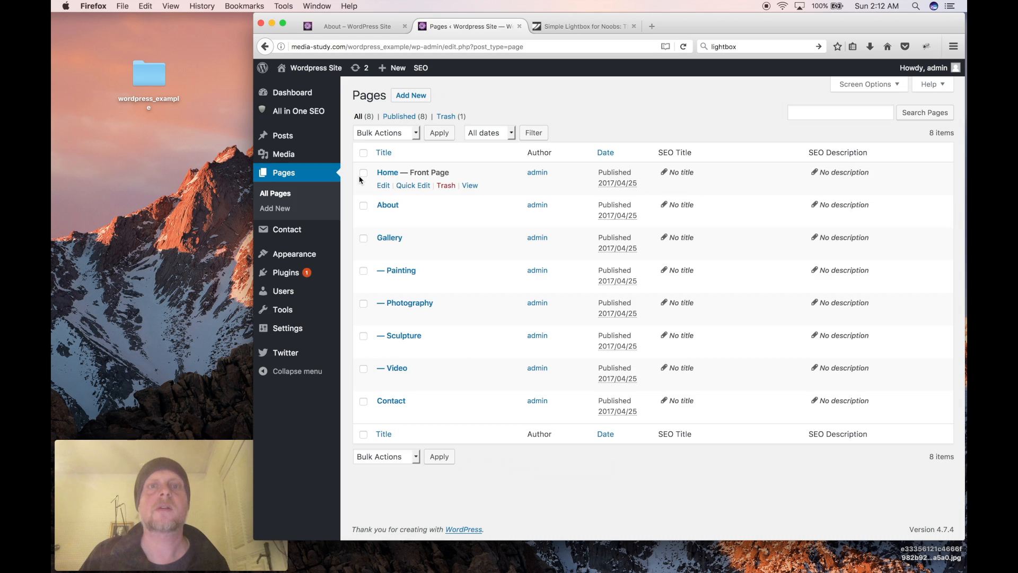
left_click(388, 205)
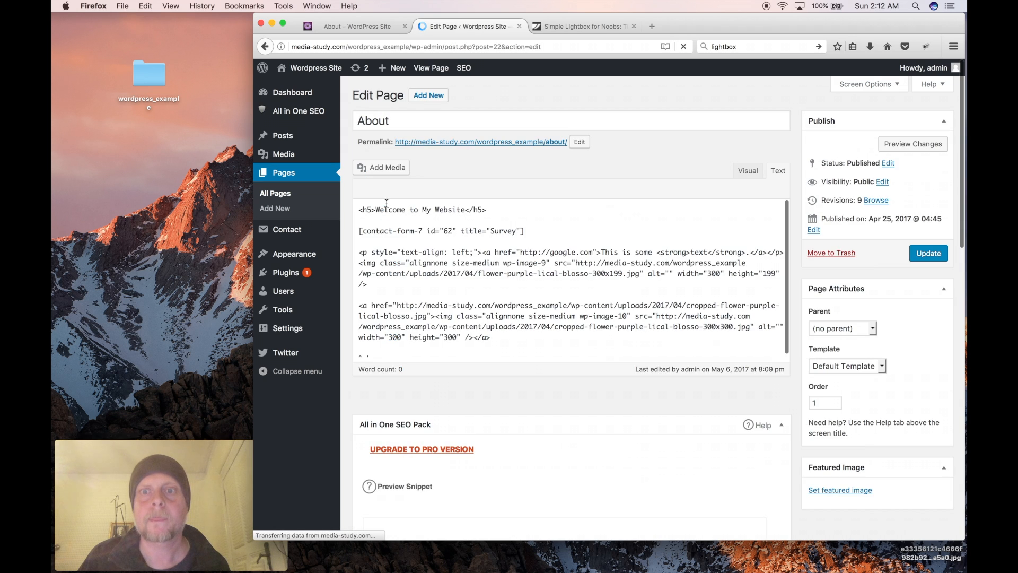
scroll(567, 317, "down", 10)
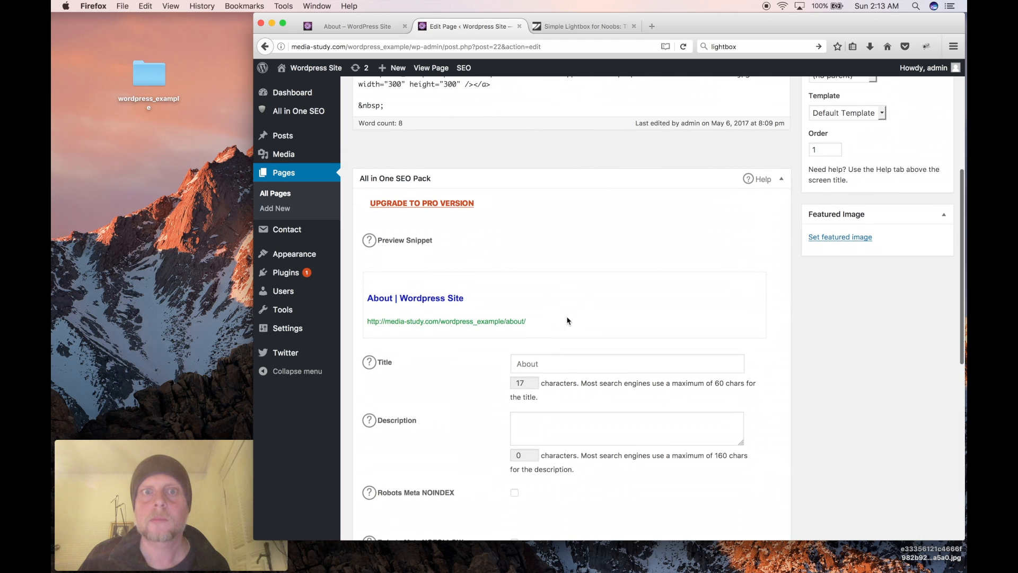
scroll(567, 320, "down", 2)
scroll(477, 302, "down", 13)
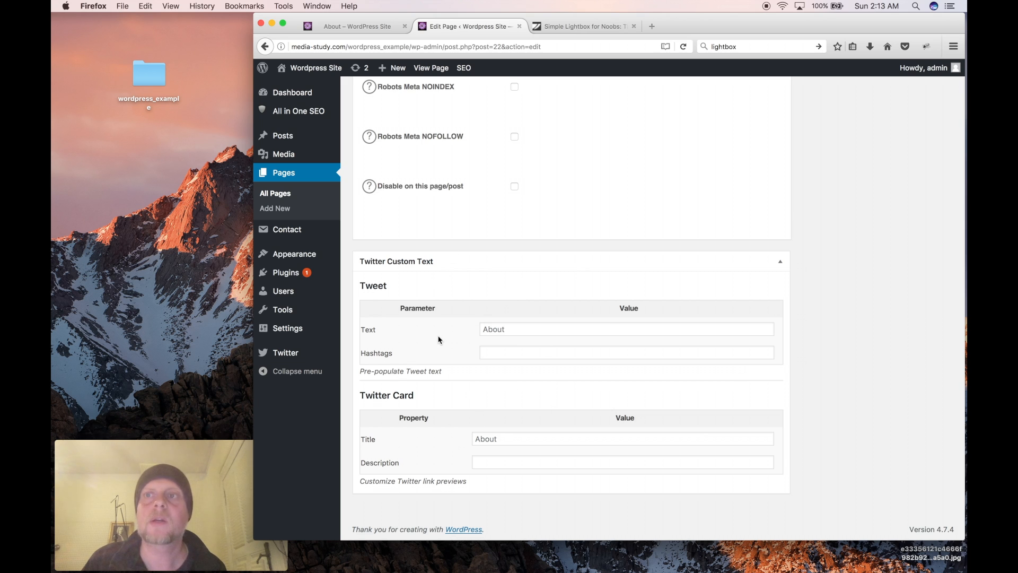
scroll(435, 210, "up", 15)
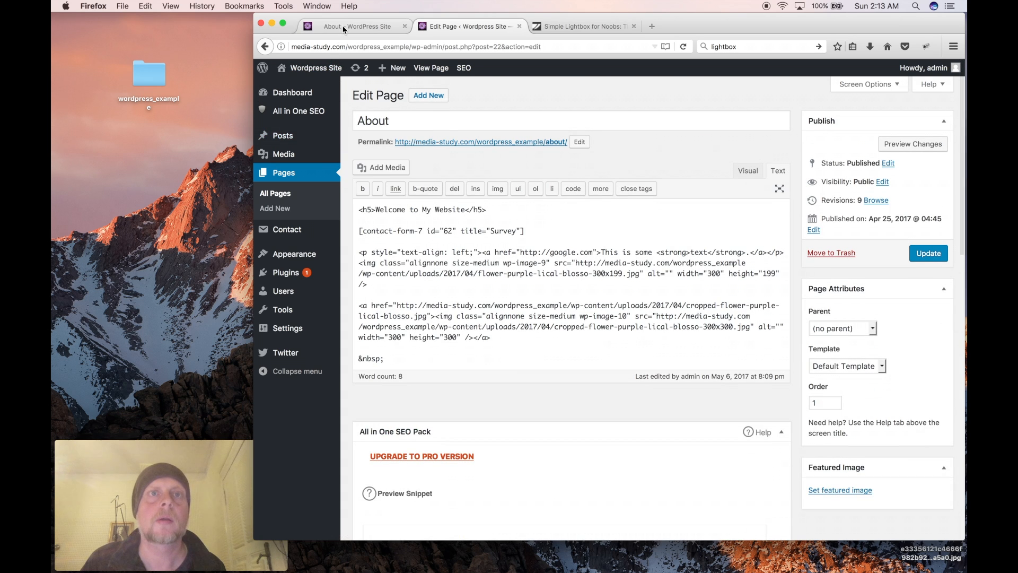
Check the Twitter settings page, then bring up the Installed Plugins list.
left_click(286, 353)
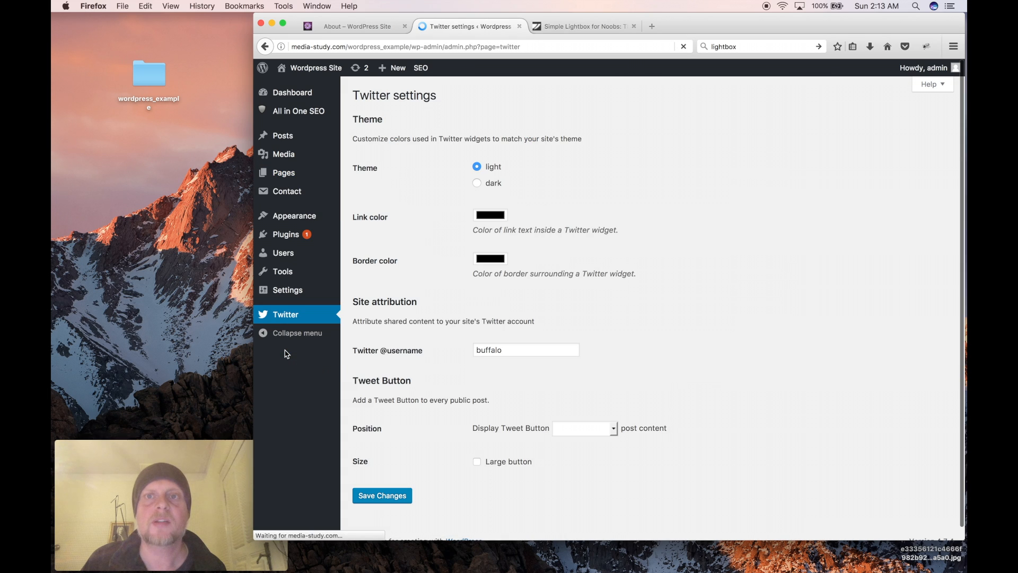
mouse_move(276, 234)
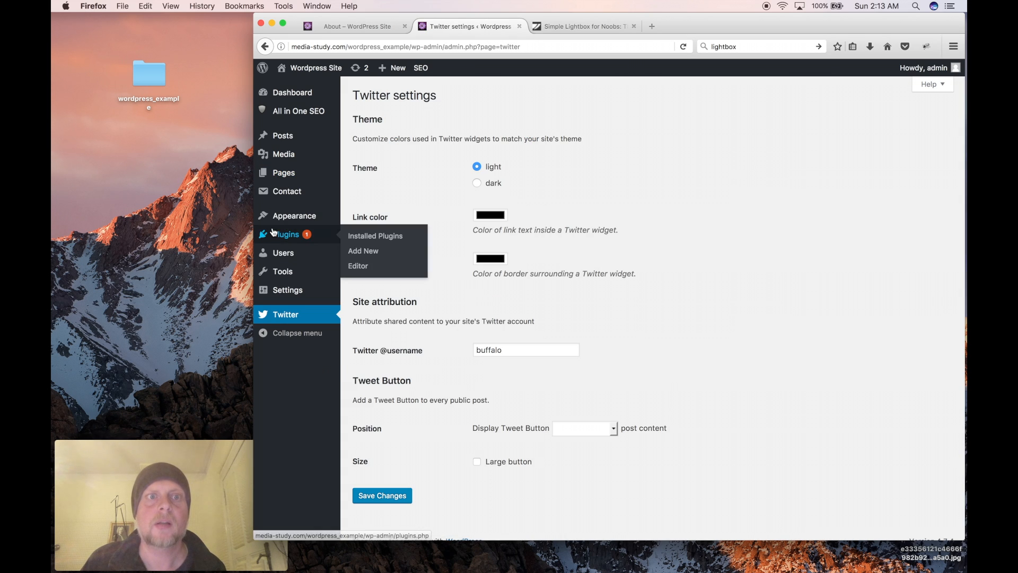
left_click(353, 237)
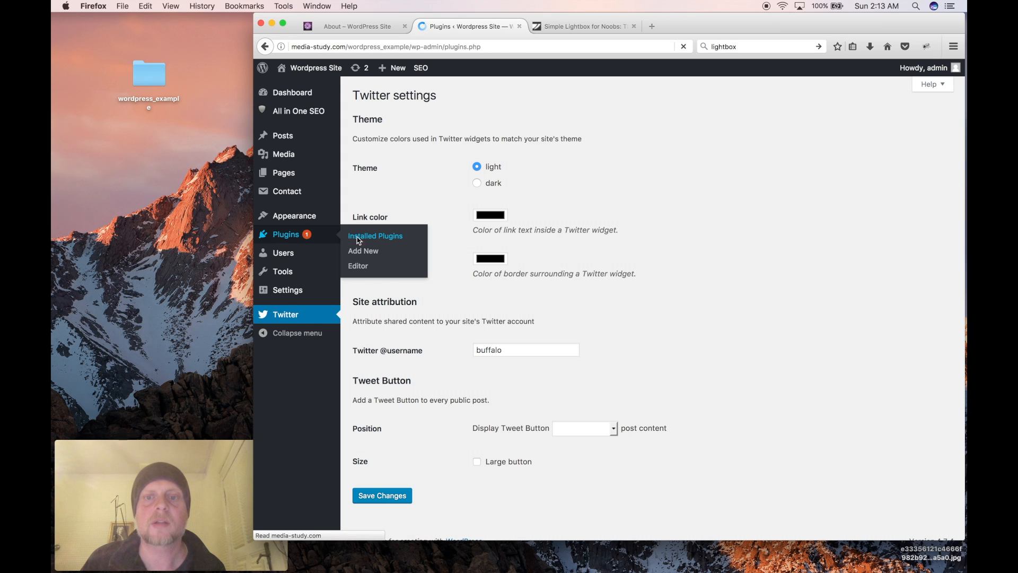
scroll(545, 402, "down", 3)
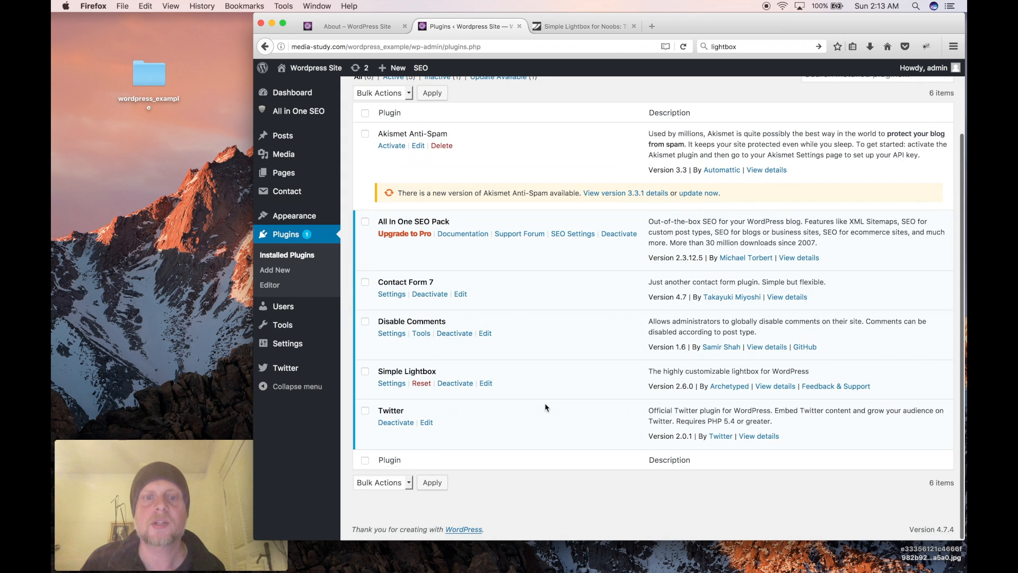
View and close the Twitter 2.0.1 details, reload Installed Plugins, and go to Add Plugins.
left_click(762, 436)
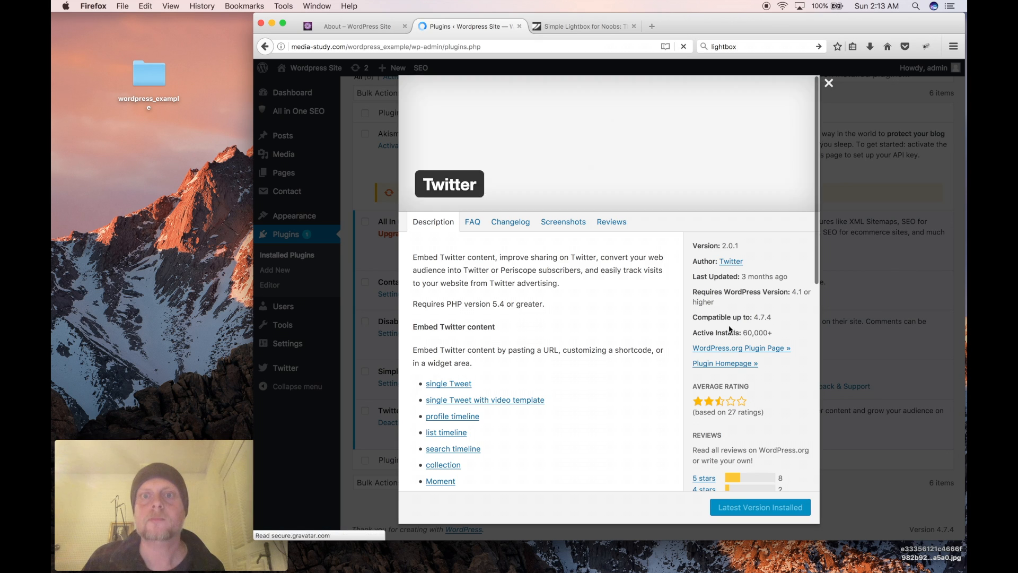
left_click(828, 83)
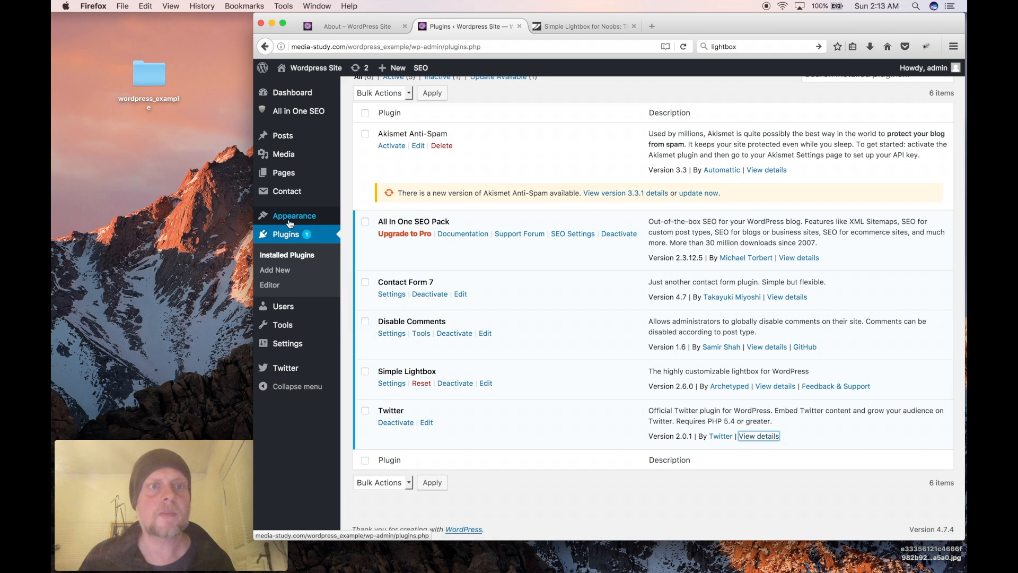
left_click(278, 259)
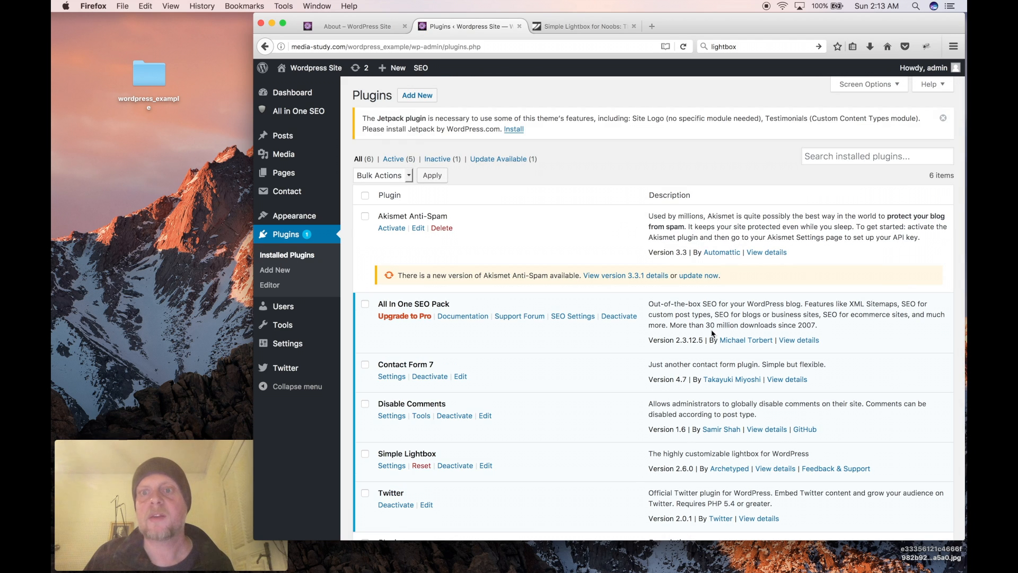
scroll(714, 333, "down", 3)
scroll(711, 327, "up", 3)
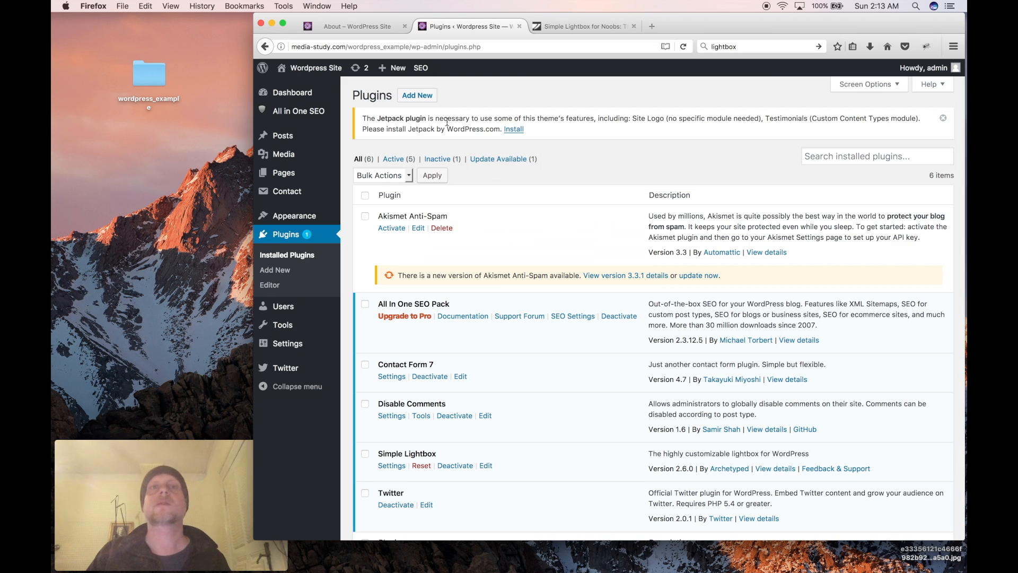
left_click(415, 98)
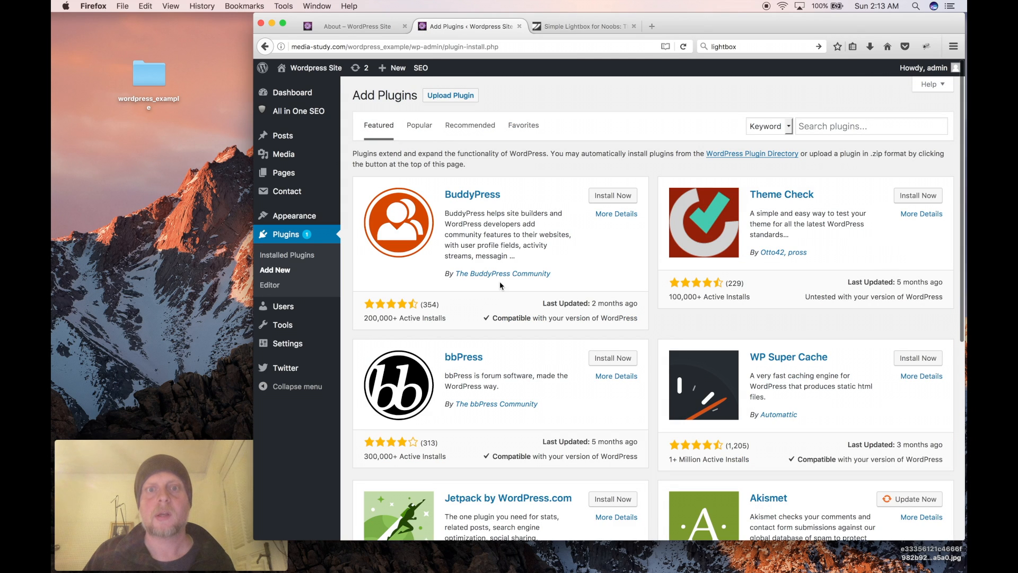
Browse the Popular plugins list, led by Contact Form 7, Akismet, Yoast SEO and Jetpack.
left_click(419, 128)
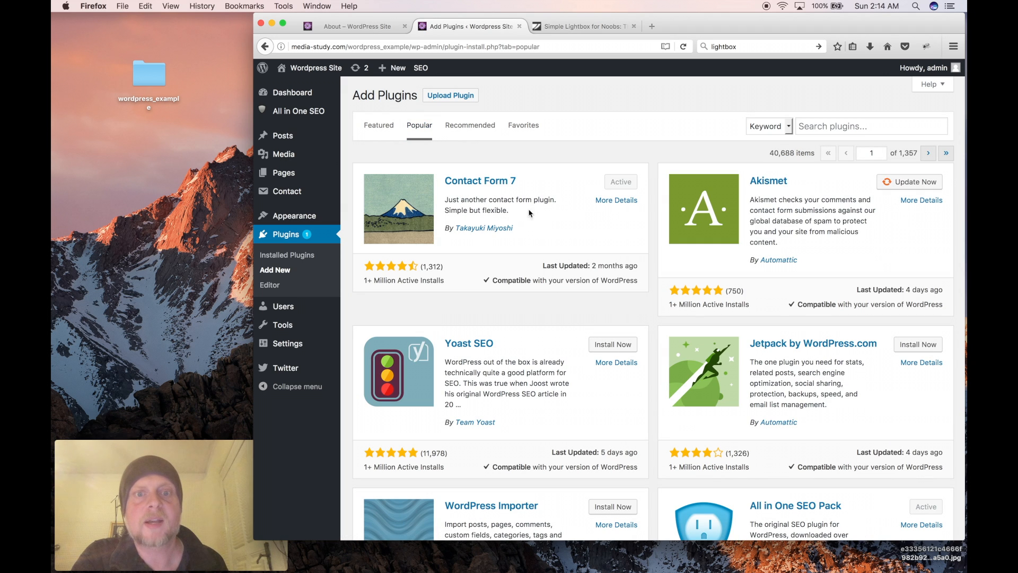
scroll(505, 366, "down", 3)
scroll(505, 366, "down", 3)
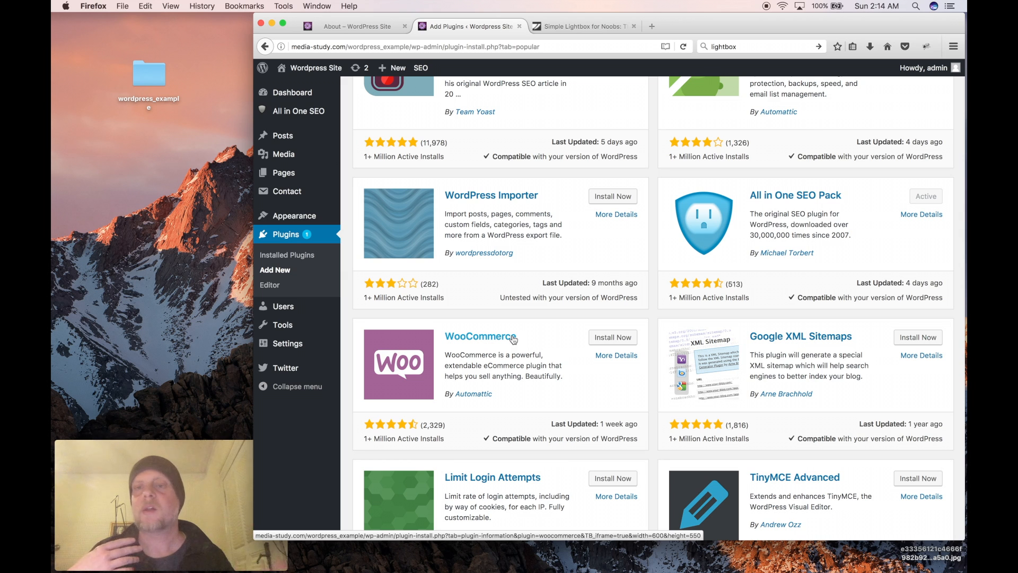
scroll(575, 348, "down", 5)
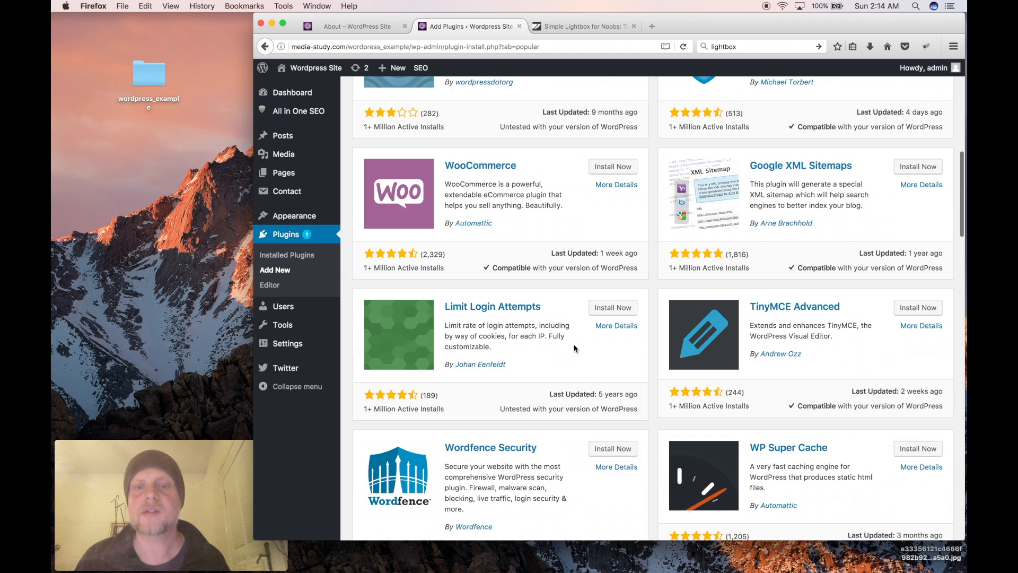
scroll(576, 348, "up", 1)
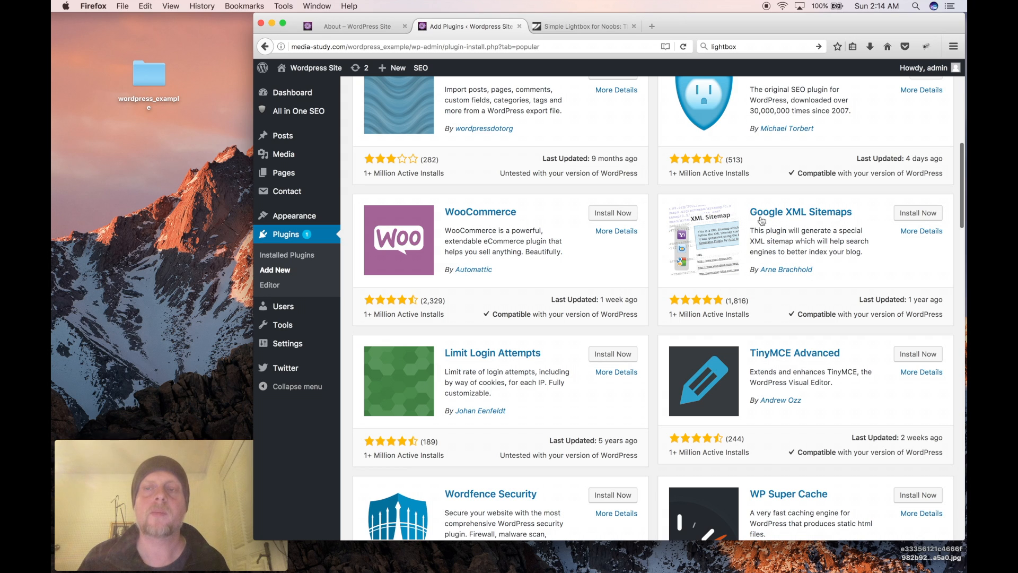
scroll(545, 342, "down", 3)
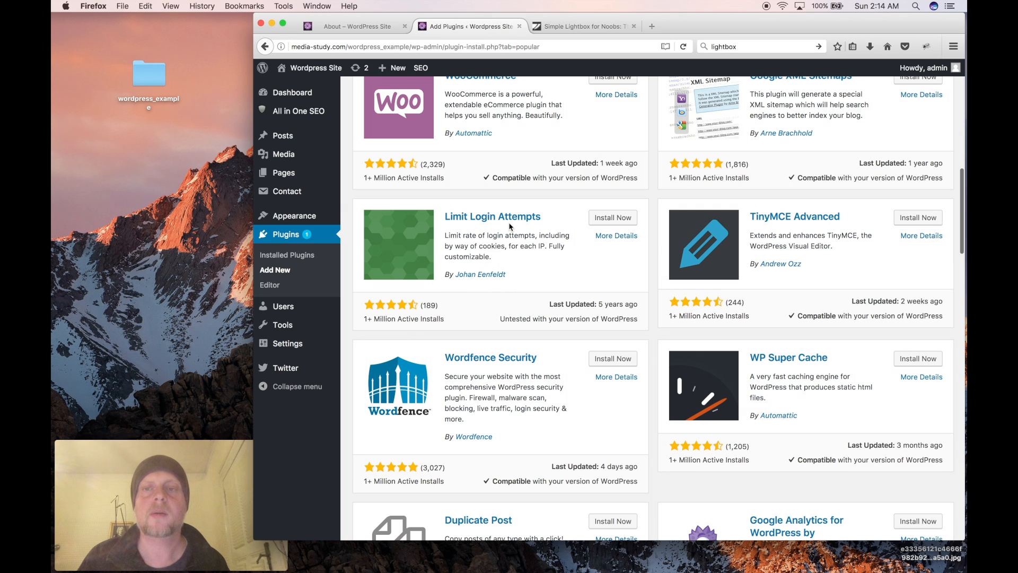
scroll(491, 300, "down", 3)
scroll(491, 299, "down", 3)
scroll(491, 299, "down", 12)
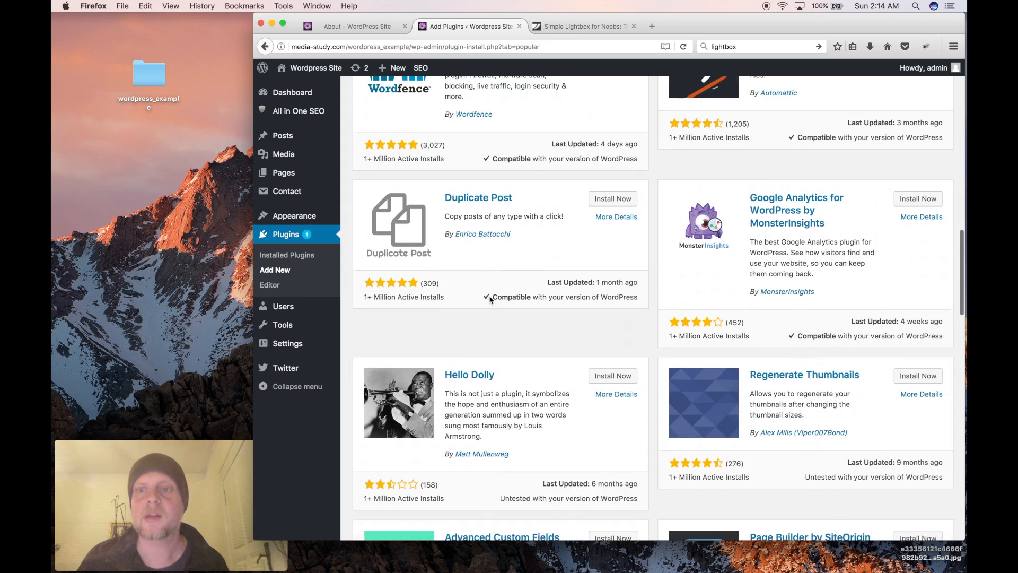
scroll(491, 300, "down", 9)
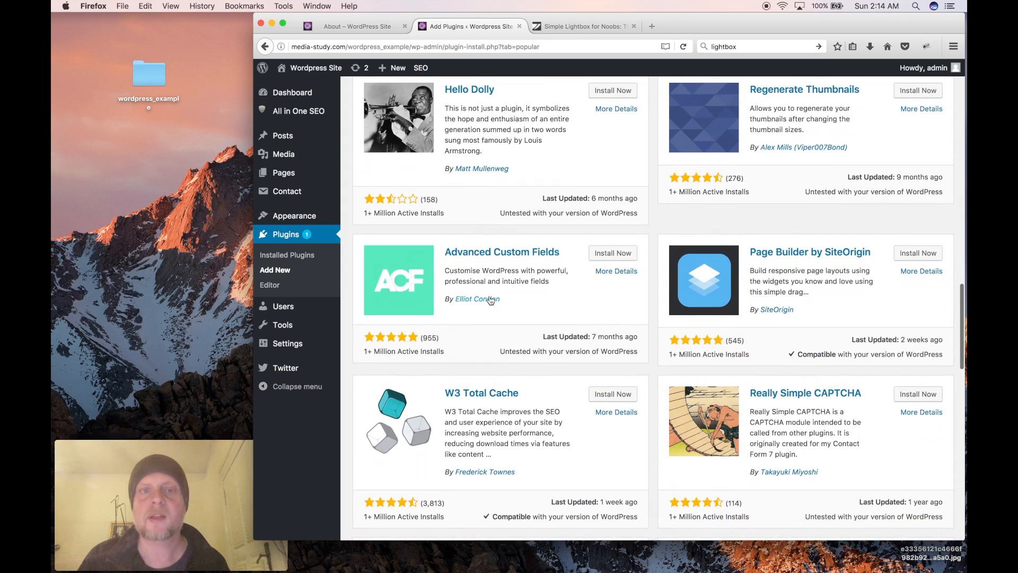
scroll(490, 300, "down", 9)
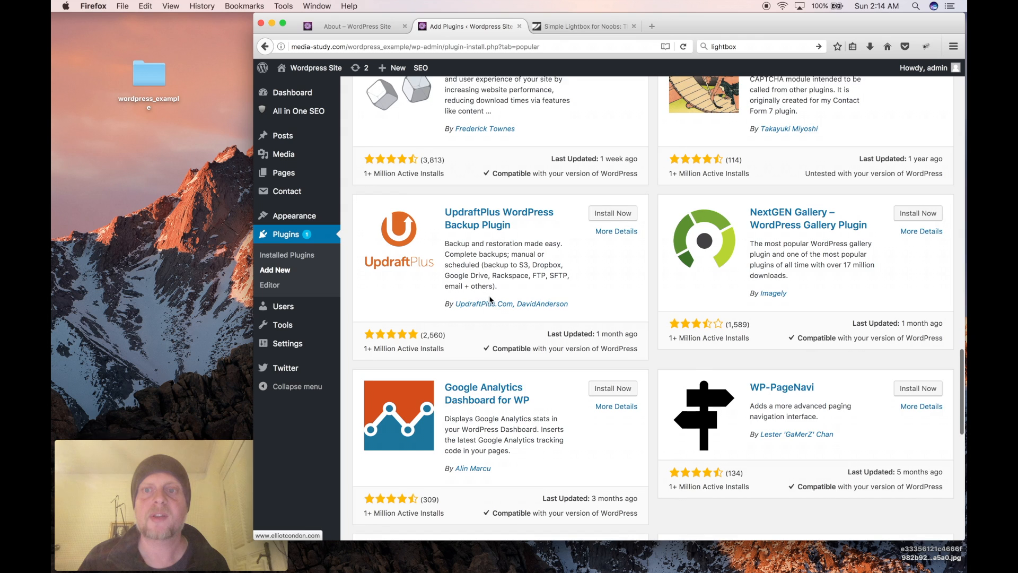
scroll(491, 300, "down", 1)
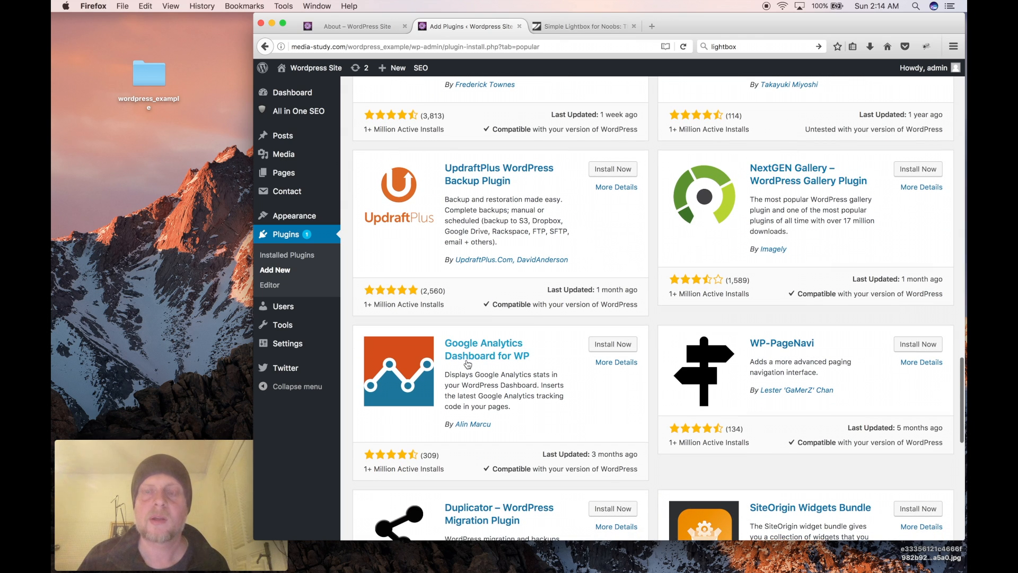
scroll(469, 360, "down", 9)
scroll(467, 365, "down", 8)
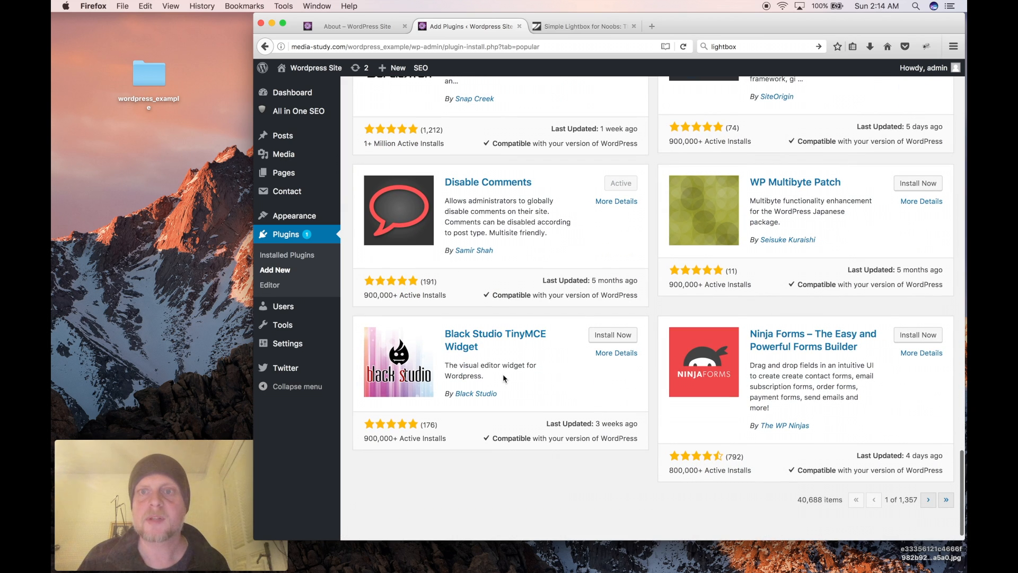
scroll(659, 406, "up", 14)
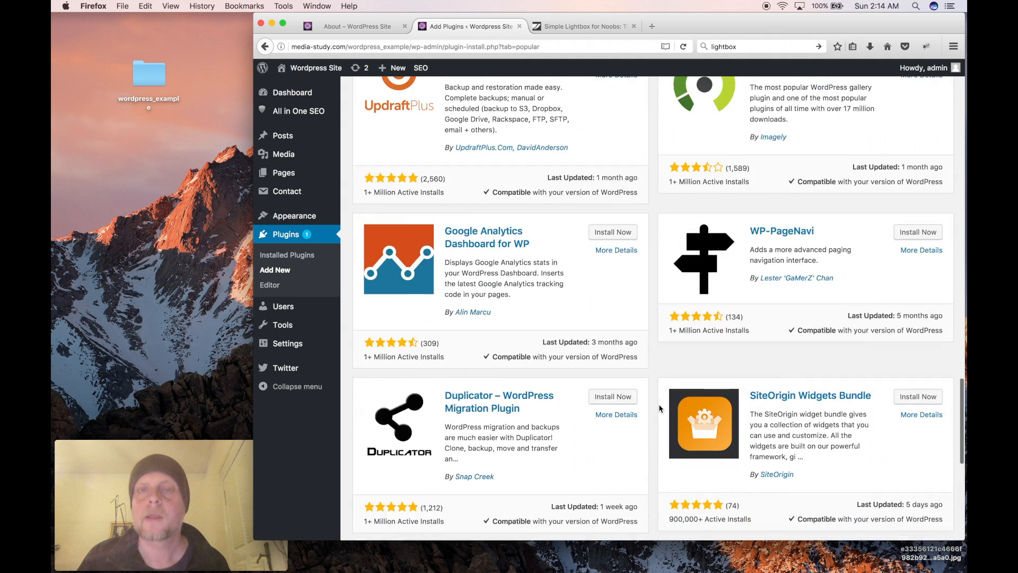
scroll(658, 403, "up", 20)
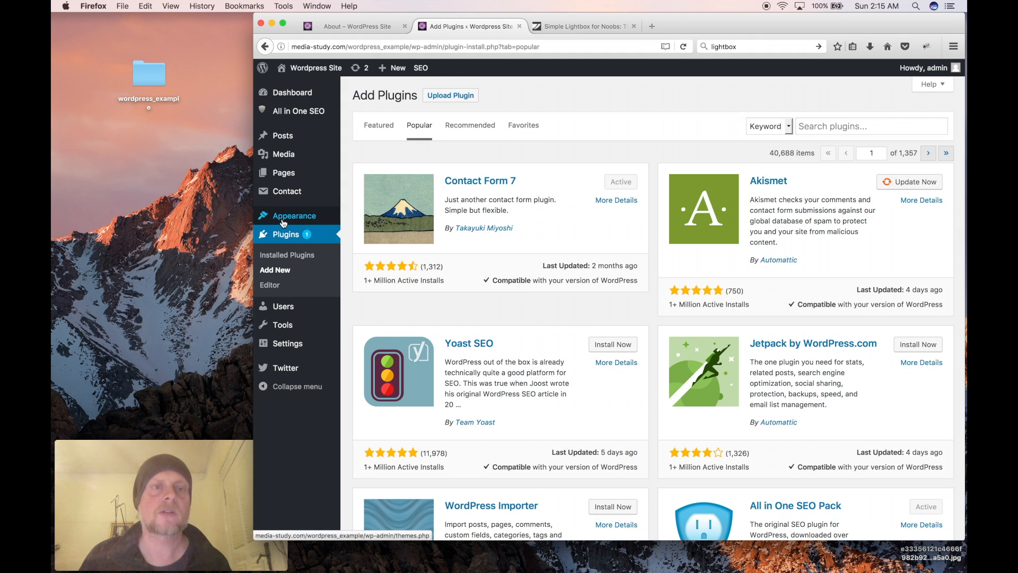
mouse_move(287, 220)
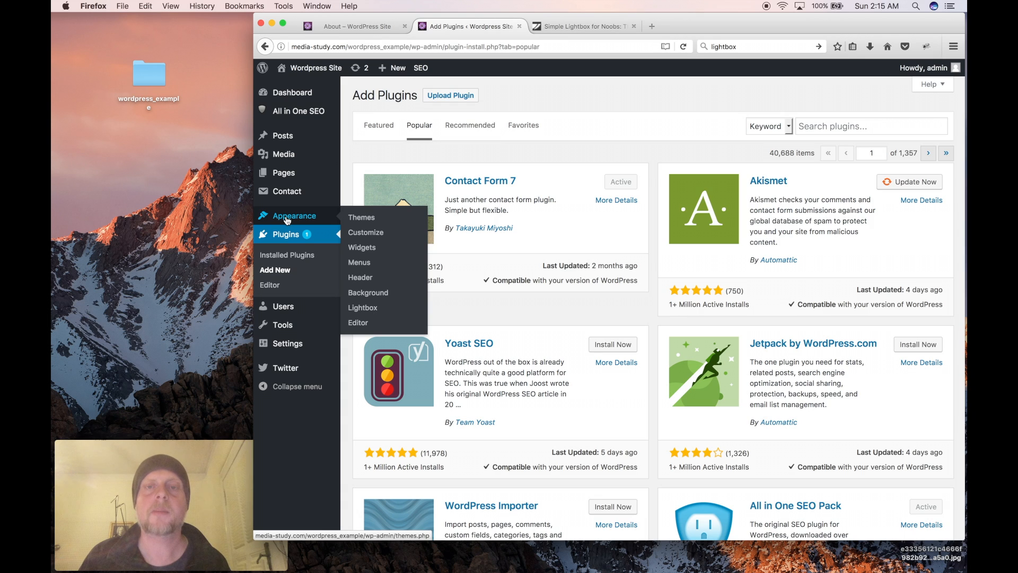